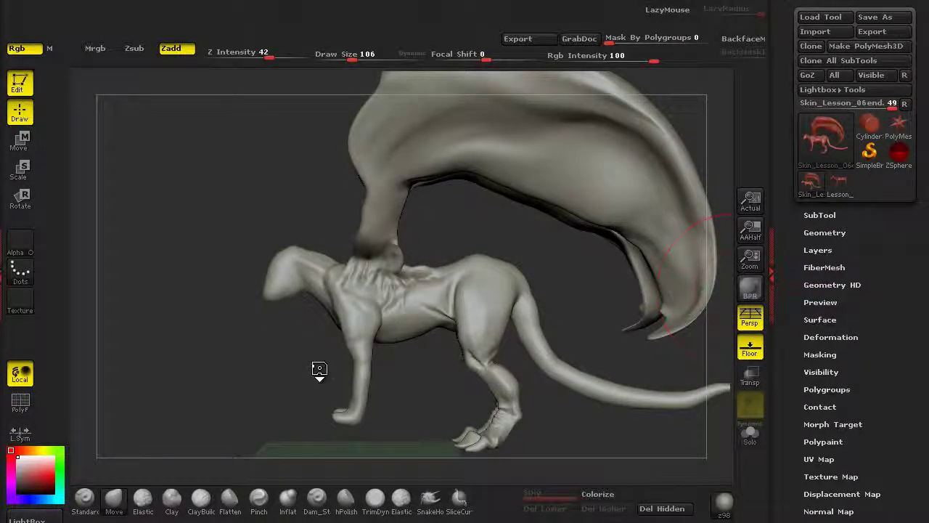
Set the Move brush's draw size to 217 and nudge the creature's shoulder and wing base.
{"action": "left_click_drag", "start_coordinate": [251, 360], "coordinate": [355, 232]}
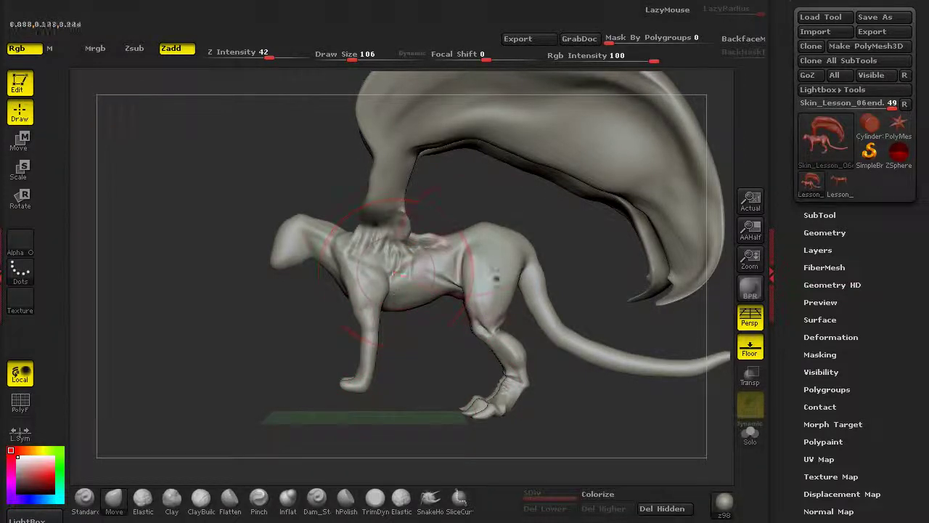
{"action": "left_click_drag", "start_coordinate": [440, 377], "coordinate": [461, 354], "text": "alt"}
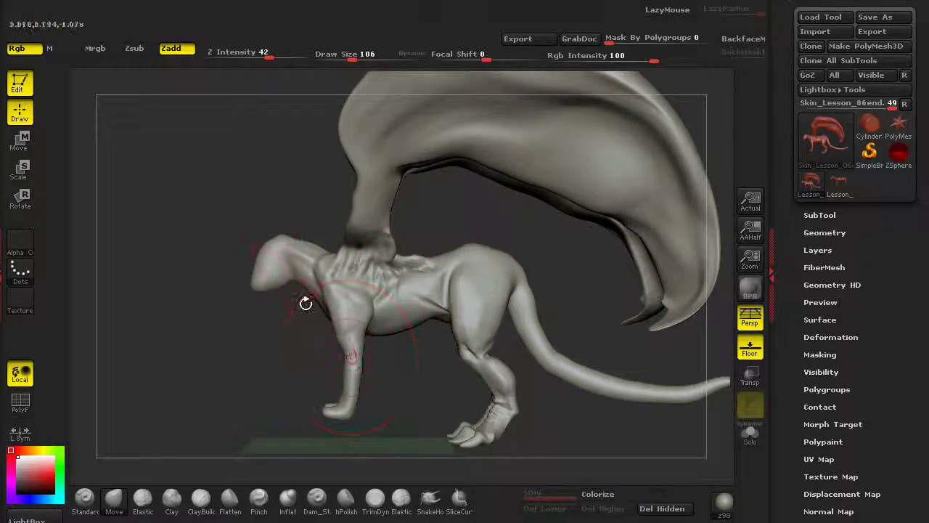
{"action": "left_click_drag", "start_coordinate": [232, 346], "coordinate": [292, 323], "text": "alt"}
{"action": "left_click_drag", "start_coordinate": [351, 55], "coordinate": [367, 56]}
{"action": "left_click_drag", "start_coordinate": [400, 281], "coordinate": [389, 285]}
{"action": "left_click_drag", "start_coordinate": [423, 191], "coordinate": [402, 190]}
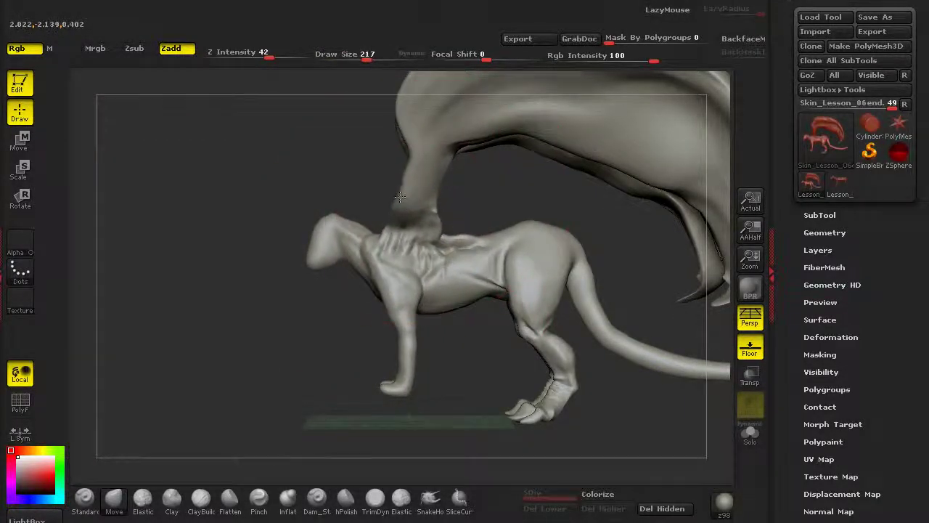
Push the head and the shoulder area slightly forward with the Move brush.
{"action": "mouse_move", "coordinate": [293, 284]}
{"action": "left_mouse_down", "text": "alt"}
{"action": "mouse_move", "coordinate": [346, 371]}
{"action": "mouse_move", "coordinate": [348, 428]}
{"action": "left_mouse_up", "text": "alt"}
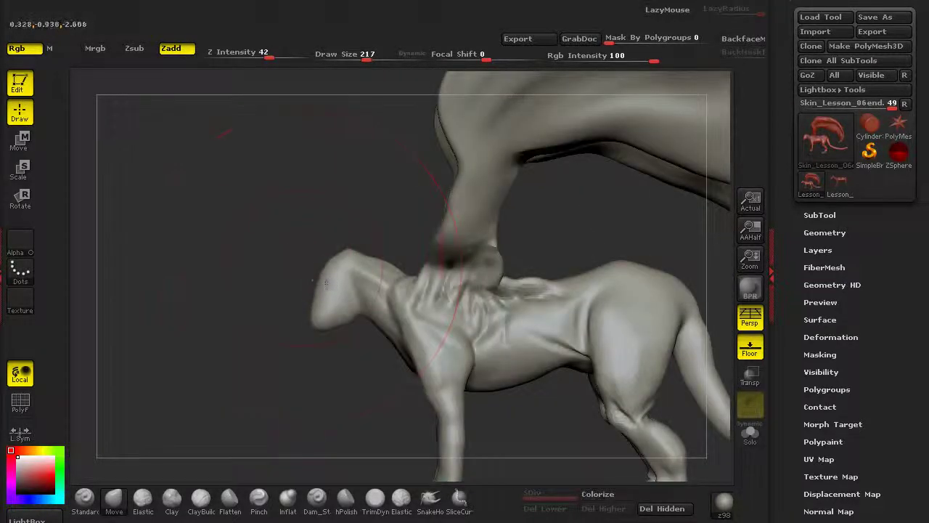
{"action": "left_click_drag", "start_coordinate": [326, 281], "coordinate": [315, 286]}
{"action": "mouse_move", "coordinate": [424, 419]}
{"action": "left_mouse_down", "text": "alt"}
{"action": "mouse_move", "coordinate": [375, 313]}
{"action": "mouse_move", "coordinate": [389, 345]}
{"action": "left_mouse_up", "text": "alt"}
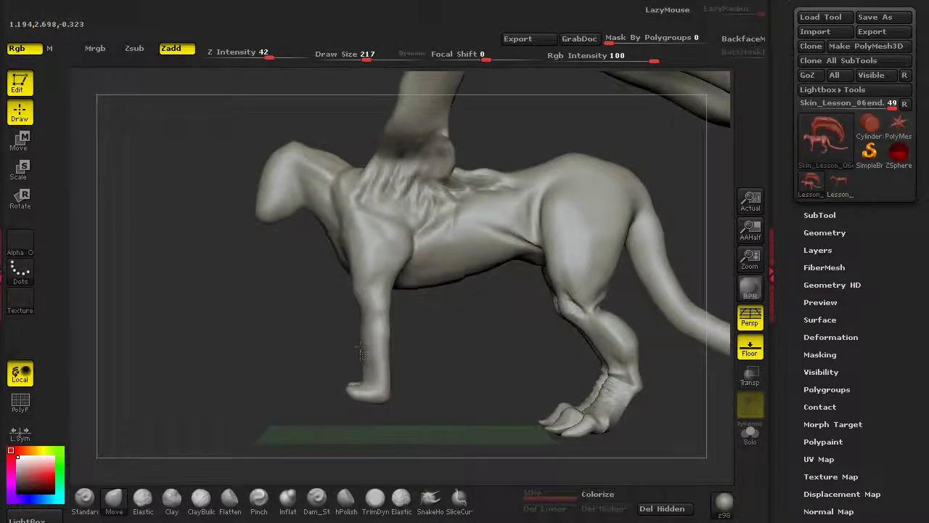
{"action": "left_click_drag", "start_coordinate": [368, 252], "coordinate": [362, 256]}
{"action": "mouse_move", "coordinate": [306, 317]}
{"action": "left_mouse_down", "text": "alt"}
{"action": "mouse_move", "coordinate": [338, 303]}
{"action": "mouse_move", "coordinate": [313, 282]}
{"action": "mouse_move", "coordinate": [345, 295]}
{"action": "left_mouse_up", "text": "alt"}
Reshape the front legs and blunt front feet with the Move brush, checking them from several angles.
{"action": "mouse_move", "coordinate": [238, 241]}
{"action": "left_mouse_down", "text": "alt"}
{"action": "mouse_move", "coordinate": [277, 358]}
{"action": "mouse_move", "coordinate": [385, 278]}
{"action": "left_mouse_up", "text": "alt"}
{"action": "left_click_drag", "start_coordinate": [428, 196], "coordinate": [480, 227]}
{"action": "left_click_drag", "start_coordinate": [452, 349], "coordinate": [427, 356]}
{"action": "mouse_move", "coordinate": [346, 425]}
{"action": "left_mouse_down"}
{"action": "mouse_move", "coordinate": [311, 439]}
{"action": "mouse_move", "coordinate": [249, 351]}
{"action": "mouse_move", "coordinate": [236, 290]}
{"action": "mouse_move", "coordinate": [246, 326]}
{"action": "left_mouse_up"}
{"action": "left_click_drag", "start_coordinate": [330, 309], "coordinate": [312, 352]}
{"action": "left_click_drag", "start_coordinate": [390, 342], "coordinate": [397, 348]}
{"action": "mouse_move", "coordinate": [254, 305]}
{"action": "left_mouse_down", "text": "alt"}
{"action": "mouse_move", "coordinate": [271, 423]}
{"action": "mouse_move", "coordinate": [341, 326]}
{"action": "left_mouse_up", "text": "alt"}
{"action": "mouse_move", "coordinate": [501, 217]}
{"action": "left_mouse_down"}
{"action": "mouse_move", "coordinate": [510, 221]}
{"action": "mouse_move", "coordinate": [490, 219]}
{"action": "mouse_move", "coordinate": [541, 241]}
{"action": "left_mouse_up"}
{"action": "left_click_drag", "start_coordinate": [421, 255], "coordinate": [428, 259]}
Swell the ends of the front feet with the Inflat brush and smooth the surface.
{"action": "mouse_move", "coordinate": [233, 217]}
{"action": "left_mouse_down", "text": "alt"}
{"action": "mouse_move", "coordinate": [224, 209]}
{"action": "mouse_move", "coordinate": [279, 302]}
{"action": "mouse_move", "coordinate": [549, 279]}
{"action": "mouse_move", "coordinate": [519, 224]}
{"action": "mouse_move", "coordinate": [480, 319]}
{"action": "left_mouse_up", "text": "alt"}
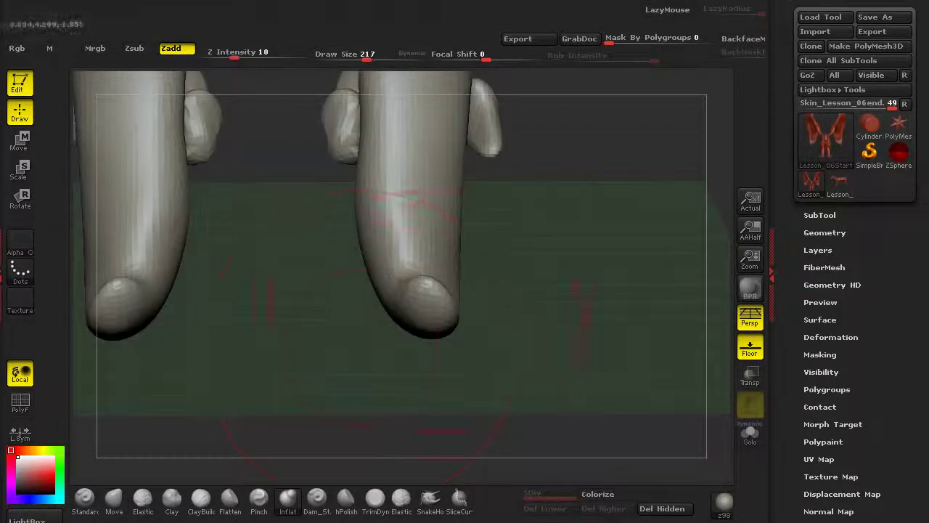
{"action": "left_click_drag", "start_coordinate": [363, 327], "coordinate": [348, 326]}
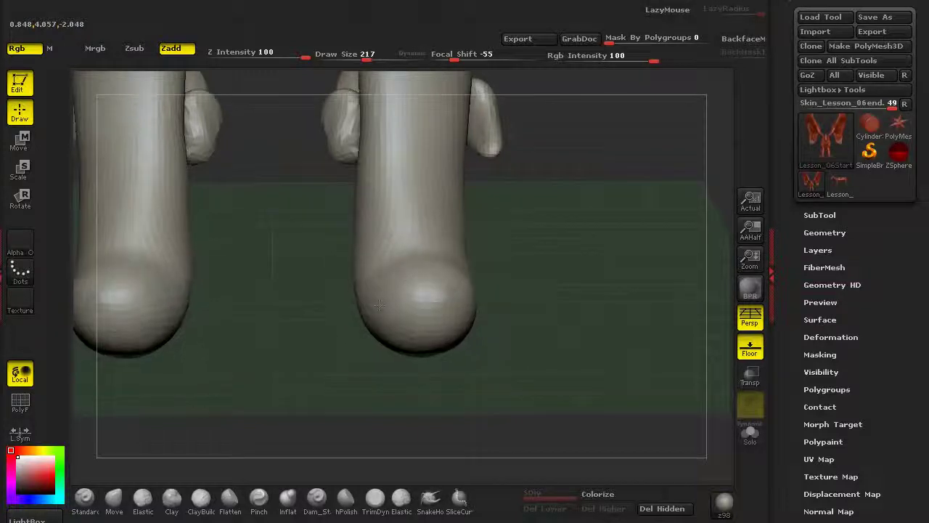
{"action": "left_click_drag", "start_coordinate": [379, 305], "coordinate": [425, 323], "text": "shift"}
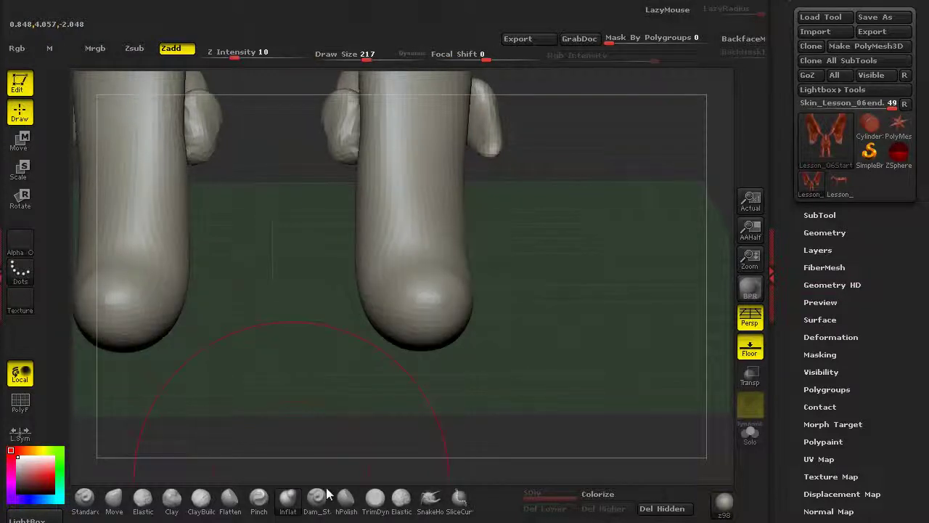
Switch to the SnakeHook brush and set its draw size to 97.
{"action": "left_click", "coordinate": [430, 499]}
{"action": "left_click_drag", "start_coordinate": [365, 59], "coordinate": [353, 61]}
{"action": "mouse_move", "coordinate": [273, 334]}
{"action": "left_mouse_down"}
{"action": "mouse_move", "coordinate": [279, 356]}
{"action": "mouse_move", "coordinate": [305, 370]}
{"action": "left_mouse_up"}
{"action": "left_click", "coordinate": [351, 60]}
Isolate a patch on the outer side of the front foot with an inverted mask and pull out a side toe.
{"action": "left_click_drag", "start_coordinate": [276, 240], "coordinate": [319, 254], "text": "alt"}
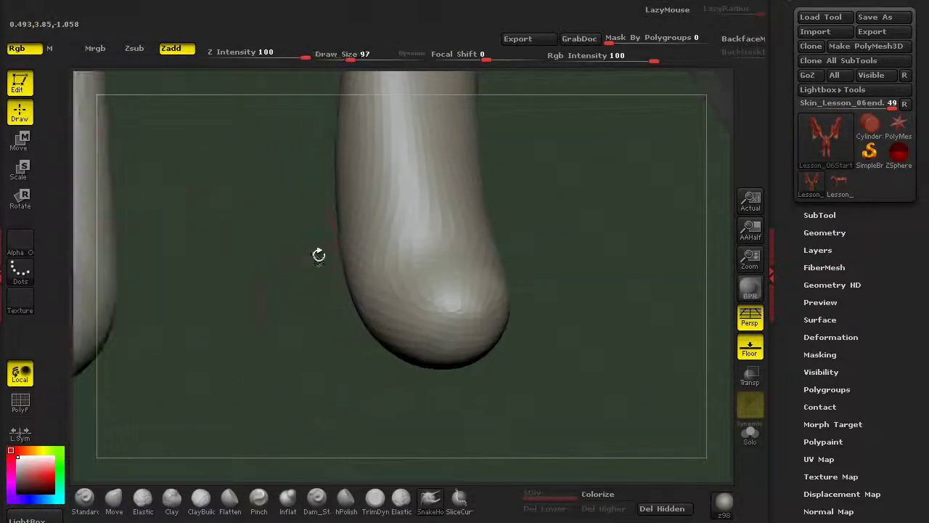
{"action": "left_click_drag", "start_coordinate": [551, 291], "coordinate": [225, 290]}
{"action": "mouse_move", "coordinate": [552, 274]}
{"action": "left_mouse_down", "text": "shift"}
{"action": "mouse_move", "coordinate": [642, 240]}
{"action": "mouse_move", "coordinate": [639, 266]}
{"action": "mouse_move", "coordinate": [705, 291]}
{"action": "left_mouse_up", "text": "shift"}
{"action": "left_click_drag", "start_coordinate": [561, 339], "coordinate": [501, 356], "text": "alt"}
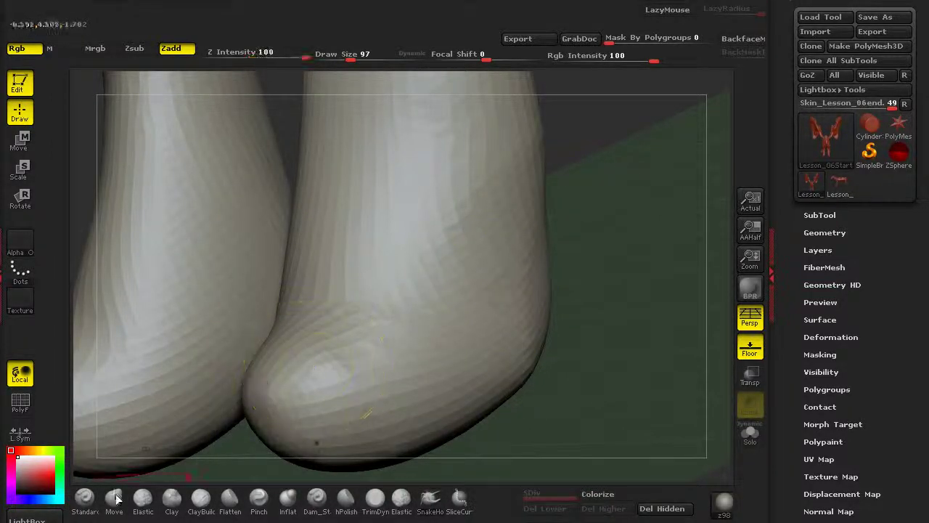
{"action": "left_click_drag", "start_coordinate": [468, 253], "coordinate": [485, 272], "text": "ctrl"}
{"action": "mouse_move", "coordinate": [620, 326]}
{"action": "left_mouse_down", "text": "alt"}
{"action": "mouse_move", "coordinate": [577, 305]}
{"action": "mouse_move", "coordinate": [637, 294]}
{"action": "left_mouse_up", "text": "alt"}
{"action": "left_click", "coordinate": [577, 306], "text": "ctrl"}
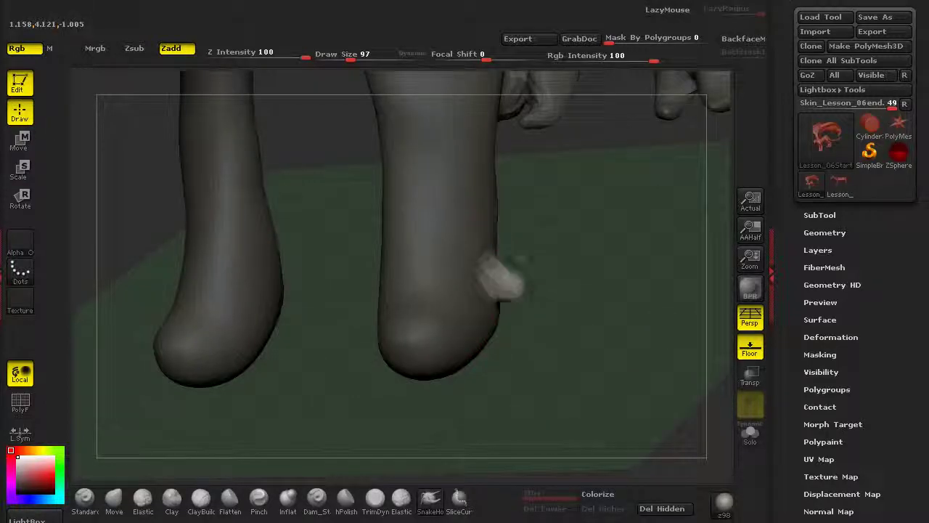
{"action": "mouse_move", "coordinate": [535, 298]}
{"action": "left_mouse_down"}
{"action": "mouse_move", "coordinate": [532, 334]}
{"action": "mouse_move", "coordinate": [555, 307]}
{"action": "mouse_move", "coordinate": [529, 320]}
{"action": "mouse_move", "coordinate": [564, 314]}
{"action": "mouse_move", "coordinate": [507, 343]}
{"action": "left_mouse_up"}
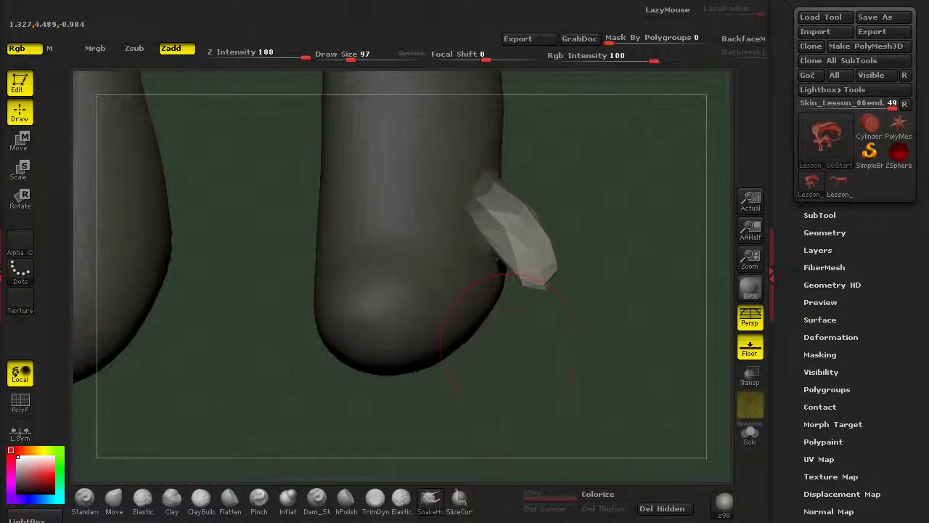
{"action": "left_click_drag", "start_coordinate": [524, 405], "coordinate": [507, 394], "text": "ctrl"}
Mask a patch at the outer front of the foot and invert the mask to isolate it.
{"action": "left_click_drag", "start_coordinate": [453, 297], "coordinate": [444, 280], "text": "ctrl"}
{"action": "left_click", "coordinate": [488, 382], "text": "ctrl"}
{"action": "mouse_move", "coordinate": [488, 383]}
{"action": "left_mouse_down"}
{"action": "mouse_move", "coordinate": [406, 405]}
{"action": "mouse_move", "coordinate": [379, 442]}
{"action": "left_mouse_up"}
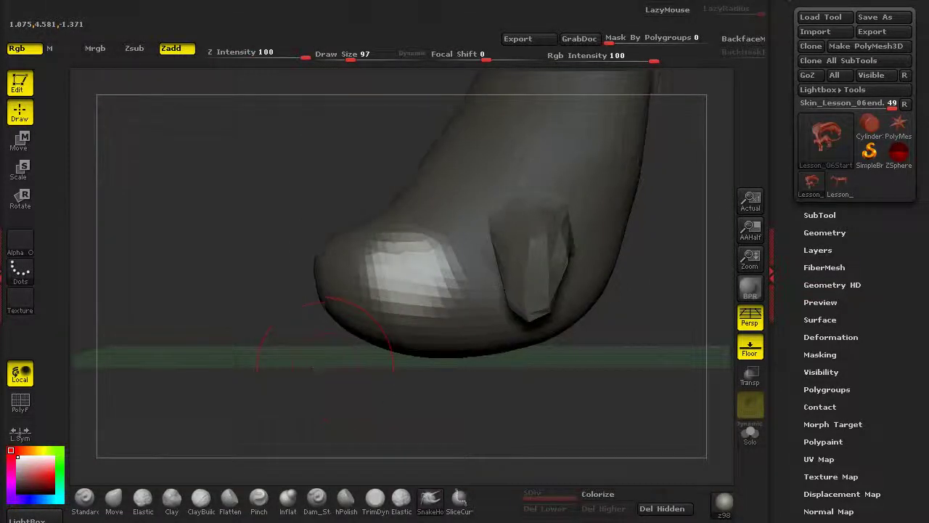
{"action": "left_click_drag", "start_coordinate": [316, 367], "coordinate": [307, 373]}
Pull a toe forward out of the unmasked front patch with SnakeHook, undoing unsuitable strokes.
{"action": "left_click_drag", "start_coordinate": [416, 270], "coordinate": [275, 290]}
{"action": "left_click_drag", "start_coordinate": [286, 356], "coordinate": [281, 416]}
{"action": "key", "text": "ctrl+z"}
{"action": "left_click_drag", "start_coordinate": [398, 275], "coordinate": [309, 311]}
{"action": "left_click_drag", "start_coordinate": [368, 290], "coordinate": [291, 320]}
{"action": "left_click_drag", "start_coordinate": [298, 374], "coordinate": [296, 302]}
{"action": "mouse_move", "coordinate": [324, 311]}
{"action": "left_mouse_down"}
{"action": "mouse_move", "coordinate": [312, 280]}
{"action": "mouse_move", "coordinate": [322, 297]}
{"action": "mouse_move", "coordinate": [280, 289]}
{"action": "mouse_move", "coordinate": [257, 350]}
{"action": "mouse_move", "coordinate": [298, 332]}
{"action": "mouse_move", "coordinate": [320, 306]}
{"action": "mouse_move", "coordinate": [306, 293]}
{"action": "left_mouse_up"}
{"action": "key", "text": "ctrl+z"}
{"action": "mouse_move", "coordinate": [352, 360]}
{"action": "left_mouse_down"}
{"action": "mouse_move", "coordinate": [429, 363]}
{"action": "mouse_move", "coordinate": [456, 317]}
{"action": "mouse_move", "coordinate": [342, 352]}
{"action": "left_mouse_up"}
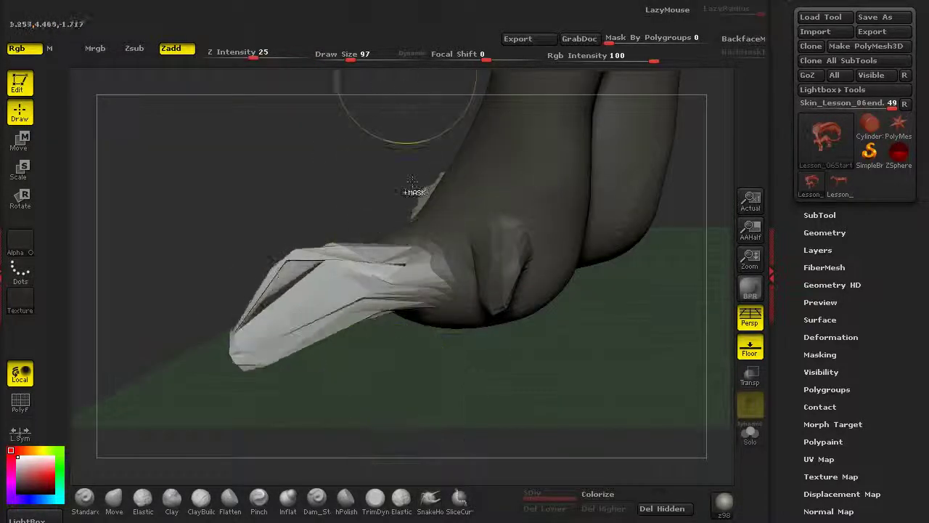
Undo the latest toe edits, then clear the mask and remesh the sculpt.
{"action": "key", "text": "ctrl+z"}
{"action": "key", "text": "ctrl+z"}
{"action": "key", "text": "ctrl+z"}
{"action": "key", "text": "ctrl+z"}
{"action": "left_click_drag", "start_coordinate": [244, 392], "coordinate": [330, 406]}
{"action": "key", "text": "ctrl+z"}
{"action": "mouse_move", "coordinate": [446, 365]}
{"action": "left_mouse_down", "text": "ctrl"}
{"action": "mouse_move", "coordinate": [550, 415]}
{"action": "mouse_move", "coordinate": [444, 372]}
{"action": "left_mouse_up", "text": "ctrl"}
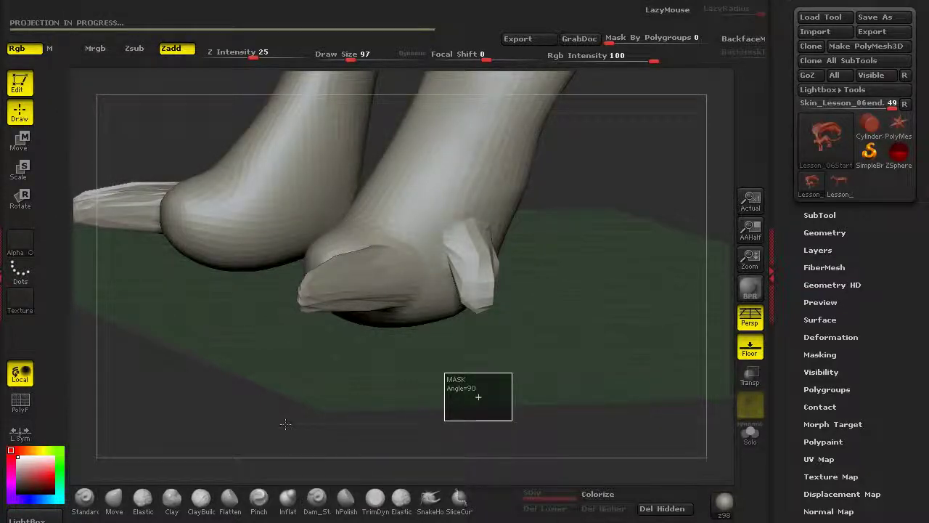
Thicken the new front and side toes with the Inflat brush at a larger draw size.
{"action": "left_click", "coordinate": [289, 502]}
{"action": "left_click", "coordinate": [357, 57]}
{"action": "left_click_drag", "start_coordinate": [369, 401], "coordinate": [396, 400]}
{"action": "mouse_move", "coordinate": [363, 279]}
{"action": "left_mouse_down"}
{"action": "mouse_move", "coordinate": [330, 290]}
{"action": "mouse_move", "coordinate": [356, 283]}
{"action": "left_mouse_up"}
{"action": "mouse_move", "coordinate": [476, 254]}
{"action": "left_mouse_down"}
{"action": "mouse_move", "coordinate": [436, 266]}
{"action": "mouse_move", "coordinate": [480, 283]}
{"action": "left_mouse_up"}
{"action": "left_click_drag", "start_coordinate": [428, 341], "coordinate": [305, 366]}
Lower and taper the front toe toward the floor with the Move brush at draw size 80.
{"action": "left_click", "coordinate": [121, 504]}
{"action": "left_click_drag", "start_coordinate": [199, 280], "coordinate": [259, 118]}
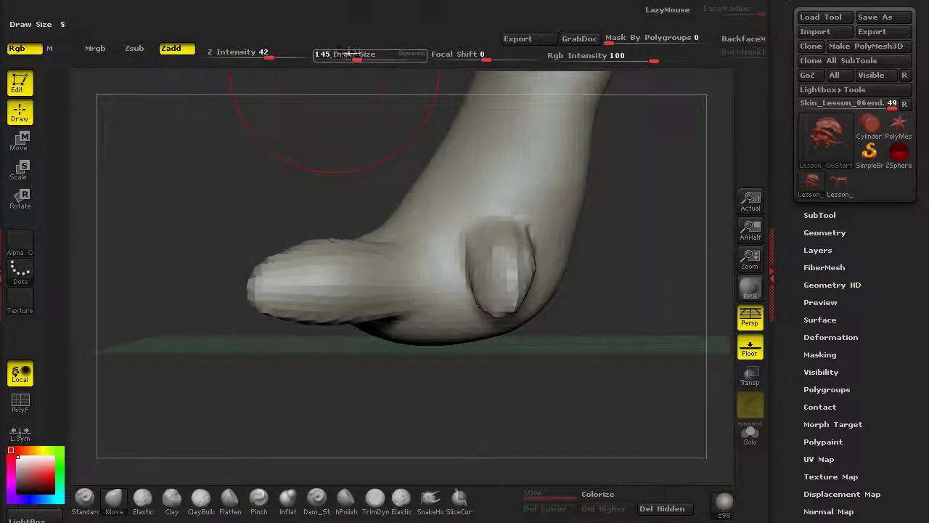
{"action": "left_click_drag", "start_coordinate": [280, 184], "coordinate": [219, 234], "text": "alt"}
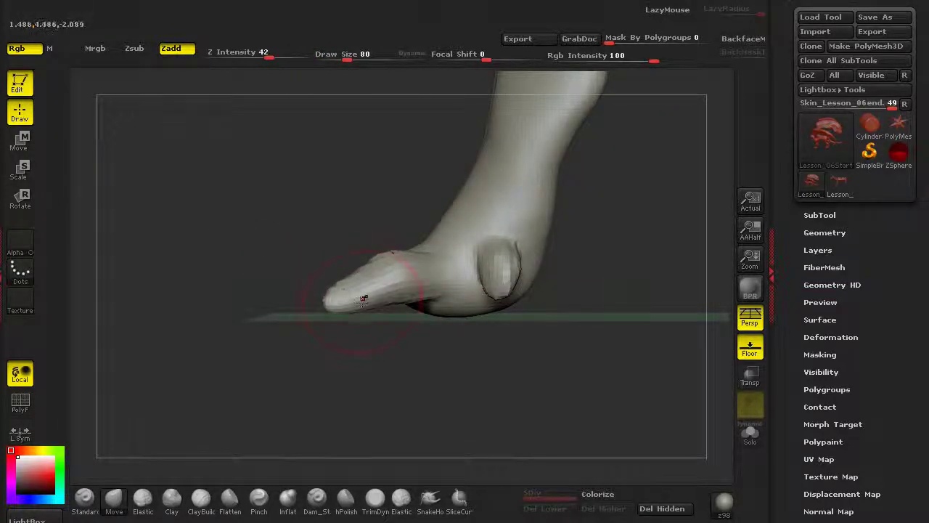
{"action": "mouse_move", "coordinate": [302, 354]}
{"action": "left_mouse_down"}
{"action": "mouse_move", "coordinate": [236, 303]}
{"action": "mouse_move", "coordinate": [225, 313]}
{"action": "left_mouse_up"}
{"action": "left_click_drag", "start_coordinate": [324, 344], "coordinate": [342, 349], "text": "alt"}
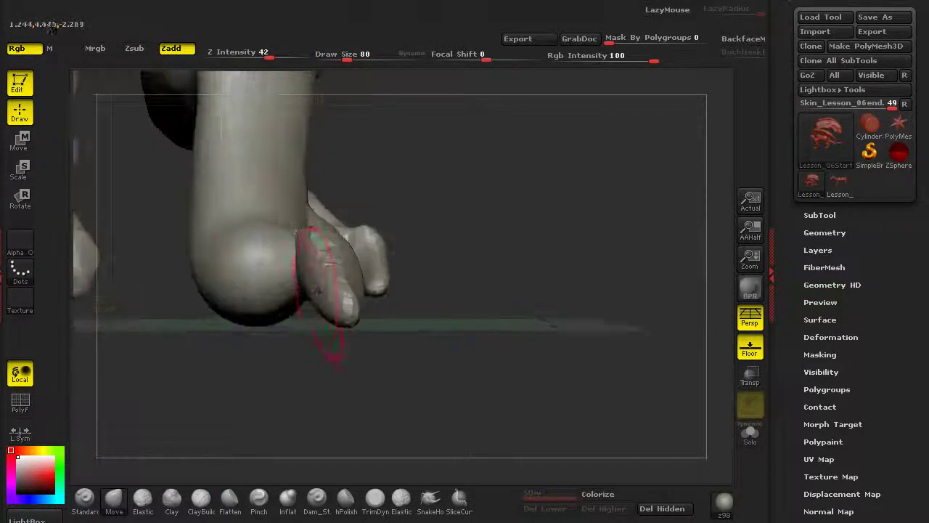
{"action": "left_click_drag", "start_coordinate": [399, 336], "coordinate": [316, 320]}
{"action": "left_click_drag", "start_coordinate": [447, 237], "coordinate": [444, 255]}
{"action": "mouse_move", "coordinate": [186, 198]}
{"action": "left_mouse_down", "text": "alt"}
{"action": "mouse_move", "coordinate": [726, 274]}
{"action": "mouse_move", "coordinate": [653, 349]}
{"action": "left_mouse_up", "text": "alt"}
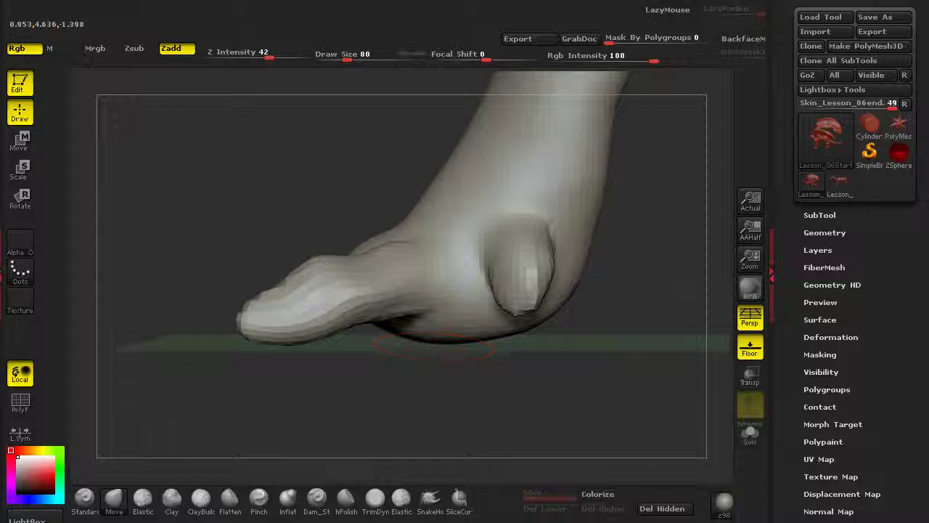
Bend the front toe into a raised knuckle with a flat tip resting on the floor.
{"action": "left_click_drag", "start_coordinate": [431, 336], "coordinate": [417, 332]}
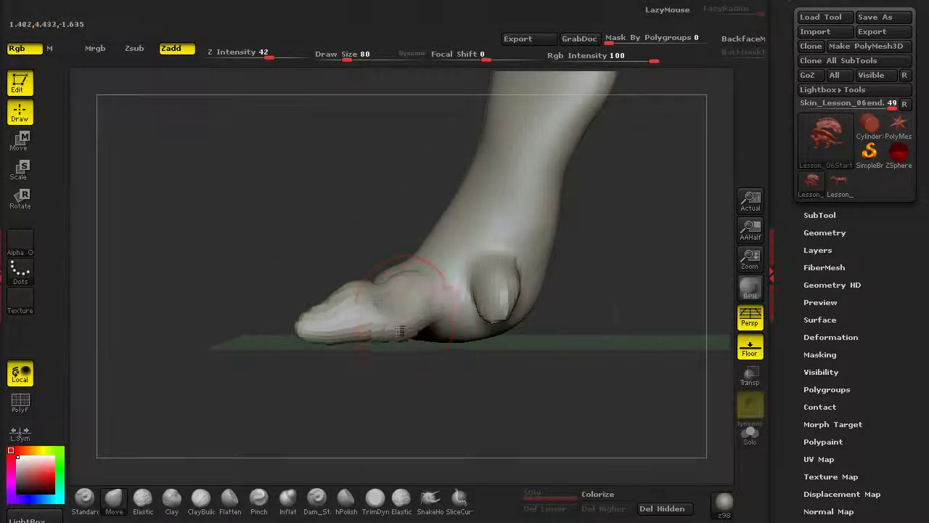
{"action": "left_click_drag", "start_coordinate": [249, 274], "coordinate": [364, 82]}
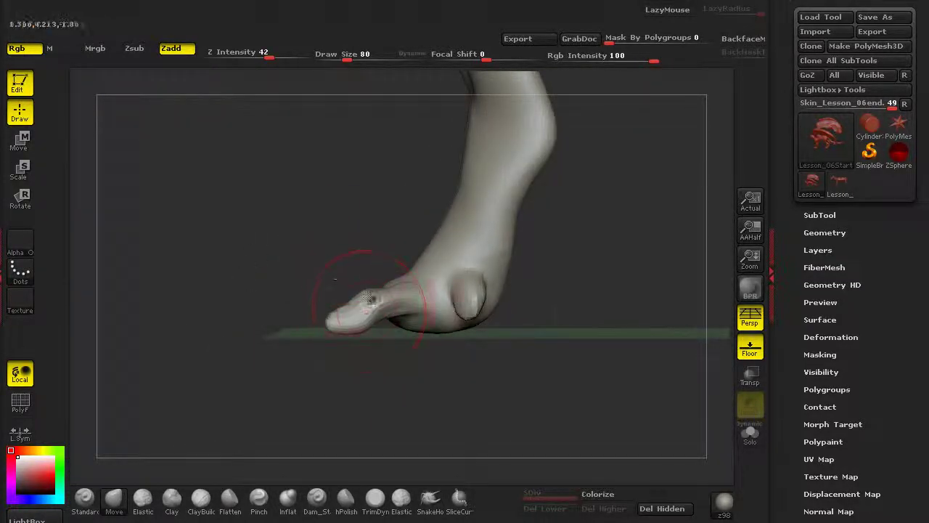
{"action": "right_click_drag", "start_coordinate": [367, 307], "coordinate": [369, 294], "text": "ctrl"}
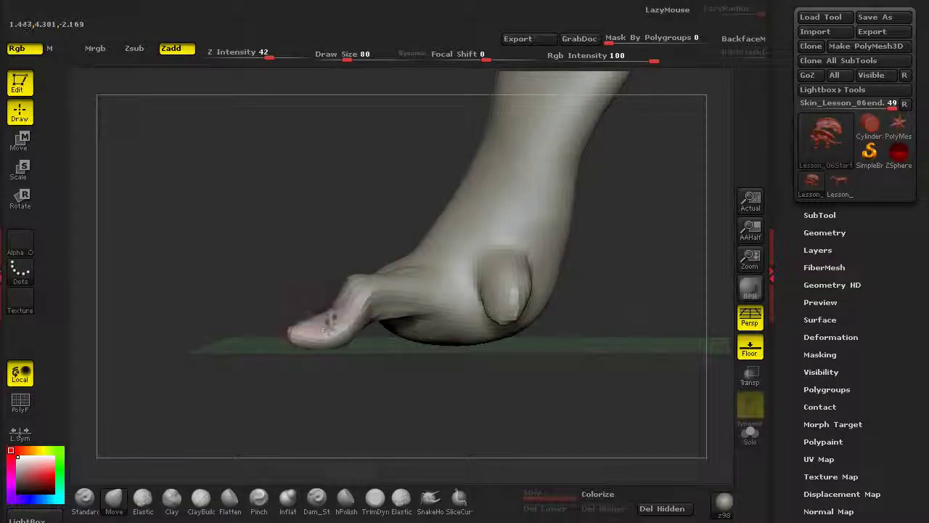
{"action": "right_click_drag", "start_coordinate": [385, 370], "coordinate": [348, 290], "text": "ctrl"}
{"action": "left_click_drag", "start_coordinate": [245, 298], "coordinate": [242, 338]}
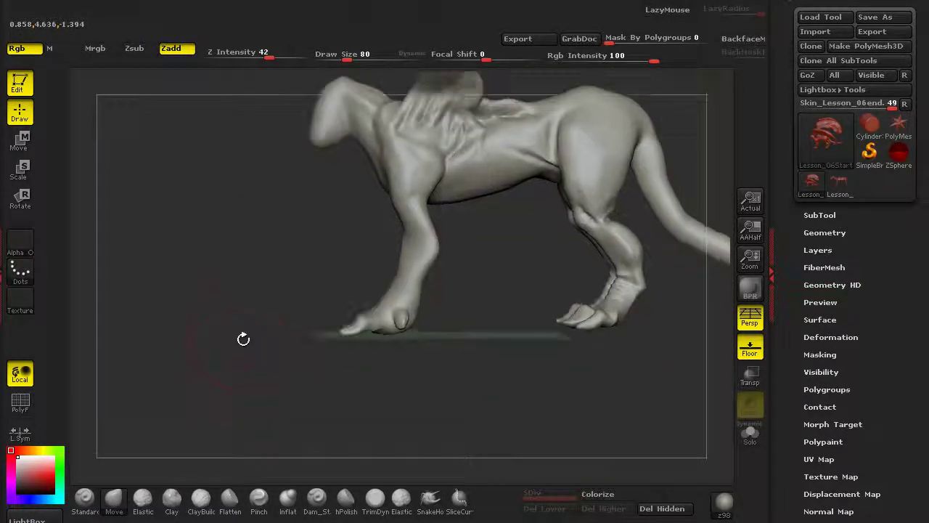
Mask a round patch on the front of the foot beside the first toe and invert the mask.
{"action": "right_click_drag", "start_coordinate": [392, 305], "coordinate": [413, 361], "text": "ctrl"}
{"action": "left_click_drag", "start_coordinate": [315, 411], "coordinate": [414, 332]}
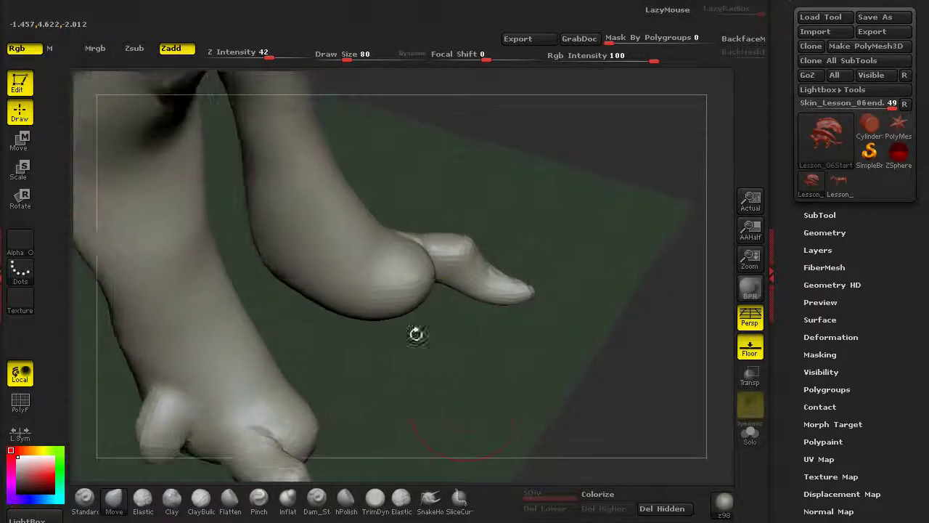
{"action": "right_click_drag", "start_coordinate": [392, 280], "coordinate": [389, 296], "text": "ctrl"}
{"action": "left_click_drag", "start_coordinate": [419, 294], "coordinate": [403, 290], "text": "ctrl"}
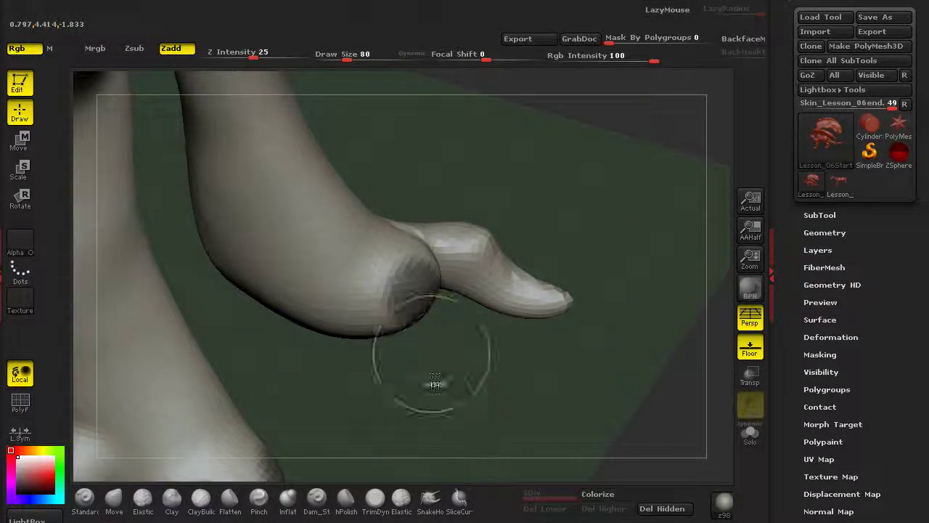
{"action": "left_click", "coordinate": [436, 381], "text": "ctrl"}
Pull a second front toe out of the unmasked patch with SnakeHook, then clear the mask and remesh.
{"action": "left_click", "coordinate": [431, 500]}
{"action": "left_click_drag", "start_coordinate": [445, 401], "coordinate": [443, 363]}
{"action": "mouse_move", "coordinate": [437, 282]}
{"action": "left_mouse_down"}
{"action": "mouse_move", "coordinate": [482, 321]}
{"action": "mouse_move", "coordinate": [501, 316]}
{"action": "left_mouse_up"}
{"action": "mouse_move", "coordinate": [563, 280]}
{"action": "left_mouse_down", "text": "ctrl"}
{"action": "mouse_move", "coordinate": [602, 305]}
{"action": "mouse_move", "coordinate": [605, 359]}
{"action": "left_mouse_up", "text": "ctrl"}
{"action": "left_click_drag", "start_coordinate": [581, 234], "coordinate": [652, 329], "text": "ctrl"}
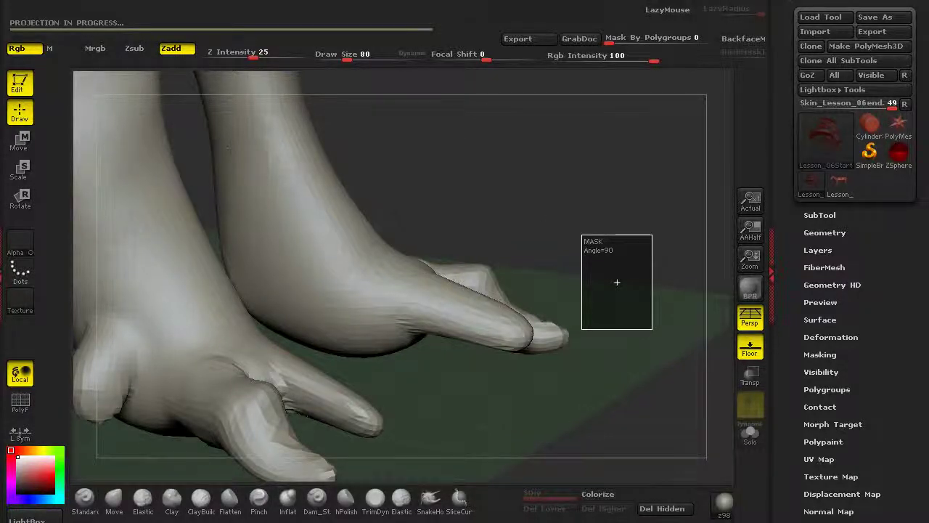
Arch the second front toe at its knuckle and bring its tip down to the floor.
{"action": "mouse_move", "coordinate": [428, 379]}
{"action": "left_mouse_down"}
{"action": "mouse_move", "coordinate": [429, 399]}
{"action": "mouse_move", "coordinate": [451, 367]}
{"action": "left_mouse_up"}
{"action": "mouse_move", "coordinate": [438, 304]}
{"action": "left_mouse_down"}
{"action": "mouse_move", "coordinate": [458, 274]}
{"action": "mouse_move", "coordinate": [465, 280]}
{"action": "left_mouse_up"}
{"action": "left_click_drag", "start_coordinate": [440, 379], "coordinate": [459, 359]}
{"action": "left_click_drag", "start_coordinate": [524, 354], "coordinate": [536, 340]}
{"action": "mouse_move", "coordinate": [550, 374]}
{"action": "left_mouse_down"}
{"action": "mouse_move", "coordinate": [485, 389]}
{"action": "mouse_move", "coordinate": [489, 397]}
{"action": "left_mouse_up"}
{"action": "mouse_move", "coordinate": [530, 352]}
{"action": "left_mouse_down"}
{"action": "mouse_move", "coordinate": [526, 383]}
{"action": "mouse_move", "coordinate": [529, 361]}
{"action": "mouse_move", "coordinate": [519, 354]}
{"action": "mouse_move", "coordinate": [531, 329]}
{"action": "left_mouse_up"}
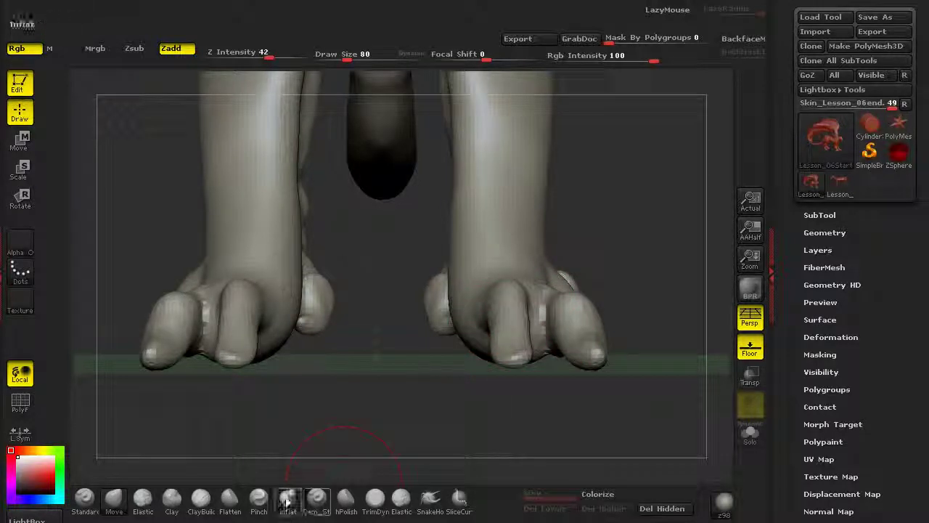
Add volume to the front toes with the Inflat brush.
{"action": "left_click", "coordinate": [286, 503]}
{"action": "left_click_drag", "start_coordinate": [429, 378], "coordinate": [328, 331]}
{"action": "left_click_drag", "start_coordinate": [515, 342], "coordinate": [534, 290]}
{"action": "mouse_move", "coordinate": [460, 353]}
{"action": "left_mouse_down"}
{"action": "mouse_move", "coordinate": [501, 369]}
{"action": "mouse_move", "coordinate": [465, 403]}
{"action": "mouse_move", "coordinate": [474, 431]}
{"action": "left_mouse_up"}
Refine the knuckles and tips of both front toes with the Move brush.
{"action": "left_click", "coordinate": [118, 506]}
{"action": "mouse_move", "coordinate": [356, 385]}
{"action": "left_mouse_down"}
{"action": "mouse_move", "coordinate": [430, 319]}
{"action": "mouse_move", "coordinate": [434, 255]}
{"action": "left_mouse_up"}
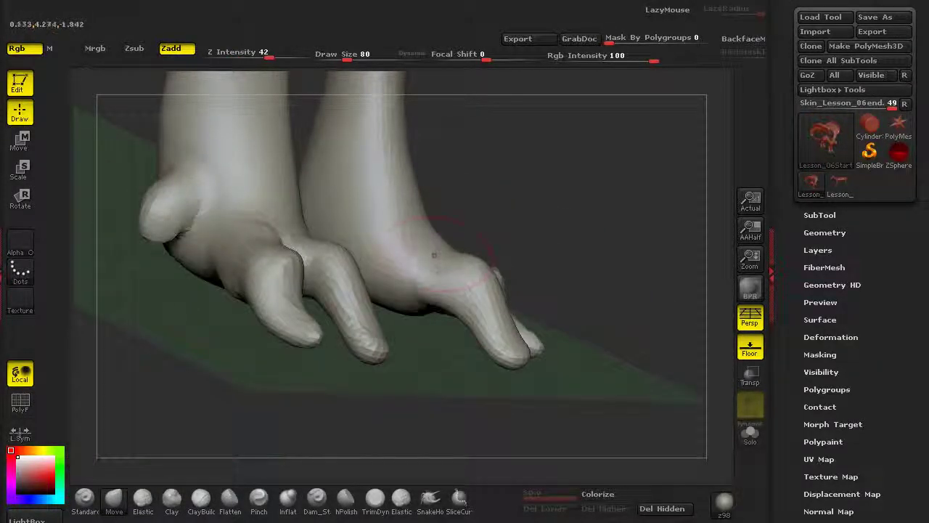
{"action": "mouse_move", "coordinate": [505, 212]}
{"action": "left_mouse_down"}
{"action": "mouse_move", "coordinate": [340, 341]}
{"action": "mouse_move", "coordinate": [281, 361]}
{"action": "mouse_move", "coordinate": [213, 313]}
{"action": "mouse_move", "coordinate": [221, 340]}
{"action": "left_mouse_up"}
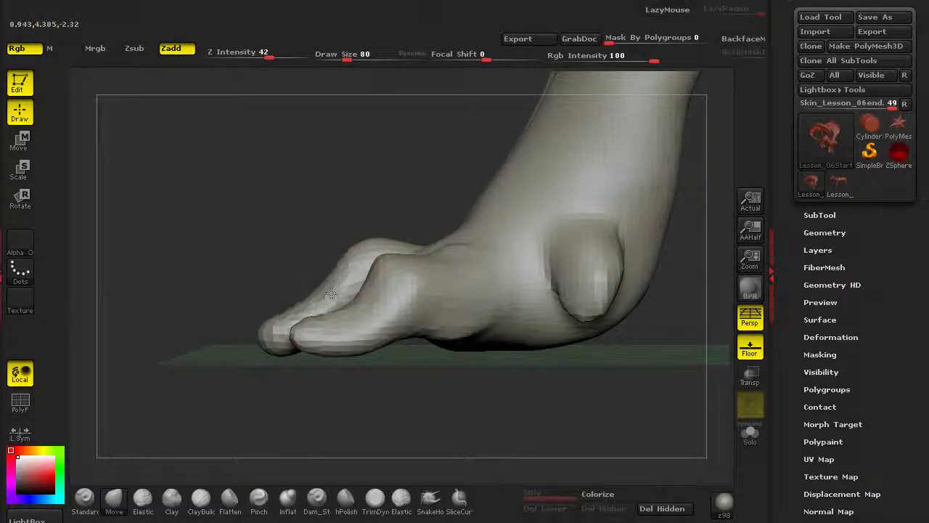
{"action": "mouse_move", "coordinate": [282, 337]}
{"action": "left_mouse_down"}
{"action": "mouse_move", "coordinate": [272, 327]}
{"action": "mouse_move", "coordinate": [273, 338]}
{"action": "left_mouse_up"}
{"action": "mouse_move", "coordinate": [210, 395]}
{"action": "left_mouse_down"}
{"action": "mouse_move", "coordinate": [304, 397]}
{"action": "mouse_move", "coordinate": [387, 334]}
{"action": "left_mouse_up"}
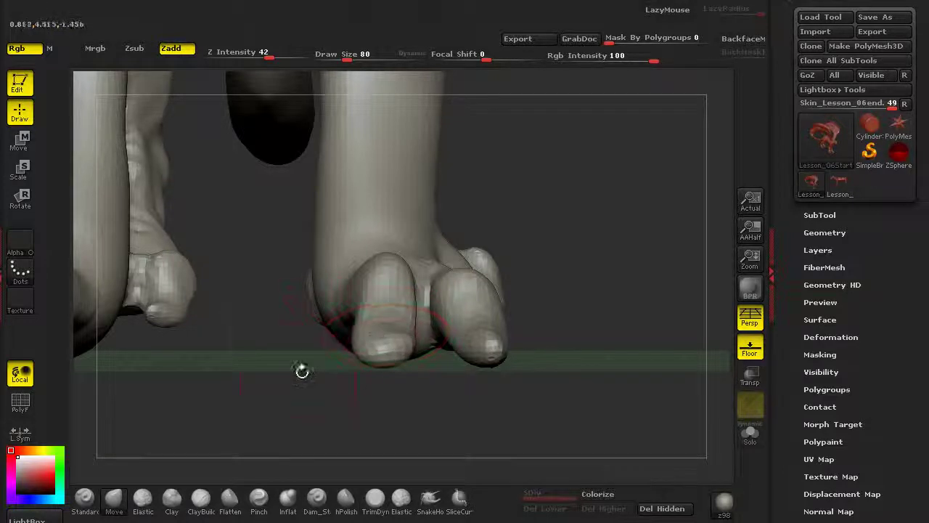
{"action": "left_click_drag", "start_coordinate": [302, 371], "coordinate": [365, 472]}
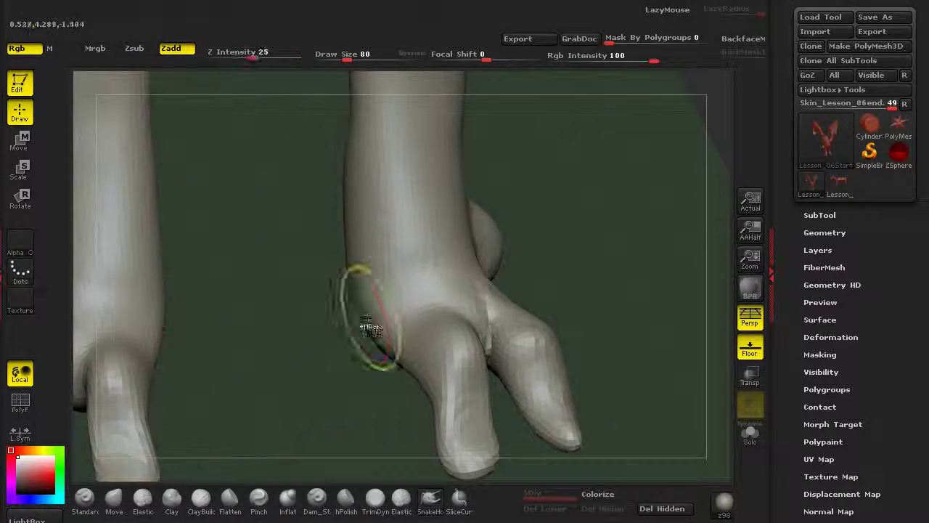
Mask a patch on the inner side of the front foot and invert the mask to isolate it.
{"action": "left_click", "coordinate": [325, 362], "text": "ctrl"}
{"action": "left_click_drag", "start_coordinate": [326, 363], "coordinate": [294, 359]}
{"action": "left_click_drag", "start_coordinate": [375, 307], "coordinate": [335, 330]}
{"action": "mouse_move", "coordinate": [302, 348]}
{"action": "left_mouse_down"}
{"action": "mouse_move", "coordinate": [361, 370]}
{"action": "mouse_move", "coordinate": [305, 395]}
{"action": "mouse_move", "coordinate": [358, 322]}
{"action": "left_mouse_up"}
{"action": "left_click_drag", "start_coordinate": [346, 394], "coordinate": [376, 331]}
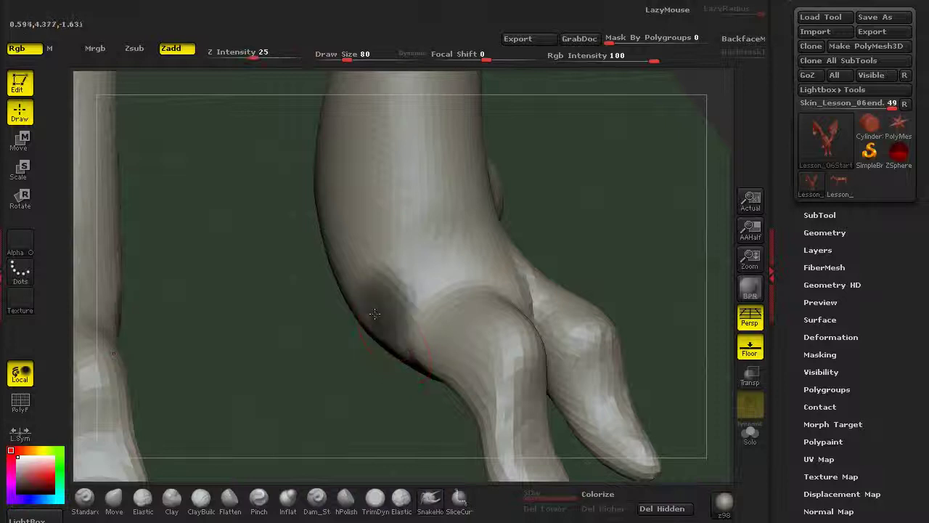
{"action": "left_click", "coordinate": [318, 390], "text": "ctrl"}
Pull the unmasked patch out from the inner side of the front foot with the Move brush.
{"action": "left_click_drag", "start_coordinate": [233, 403], "coordinate": [164, 428], "text": "alt"}
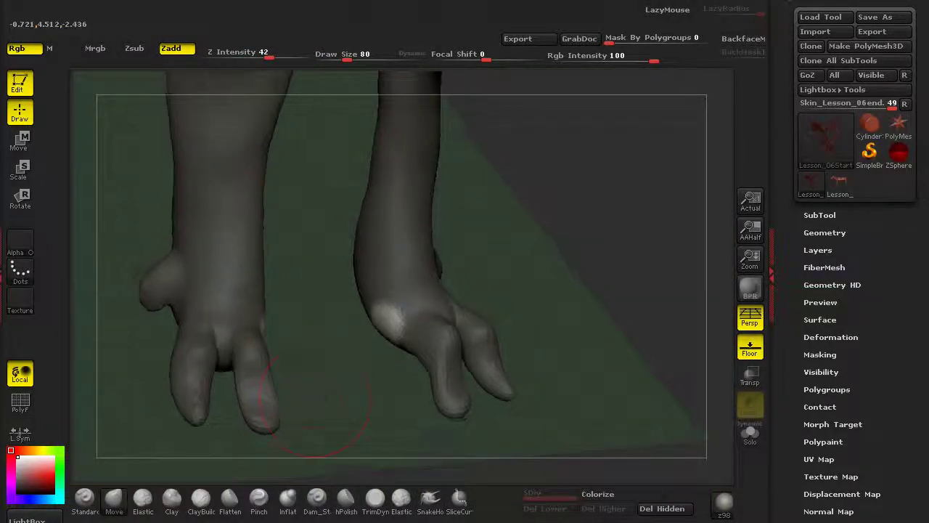
{"action": "left_click_drag", "start_coordinate": [312, 403], "coordinate": [370, 318]}
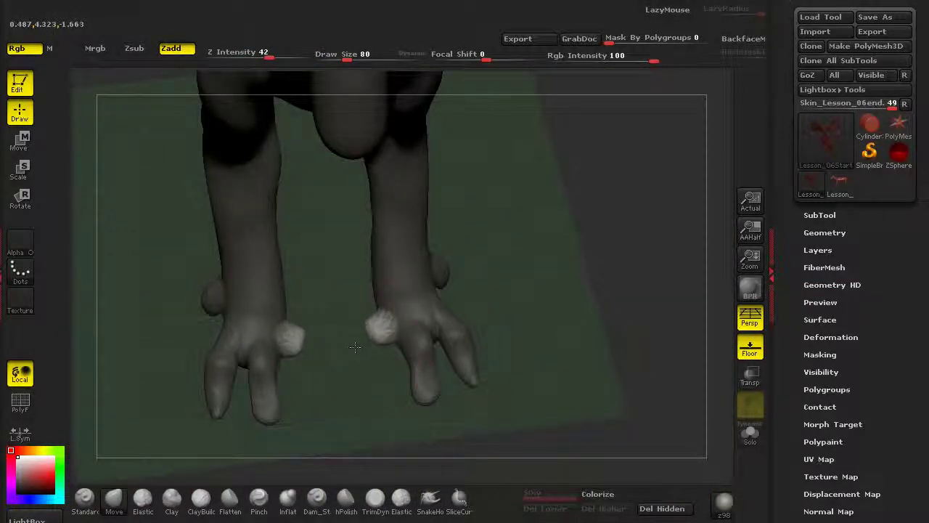
{"action": "left_click_drag", "start_coordinate": [342, 308], "coordinate": [356, 296], "text": "ctrl"}
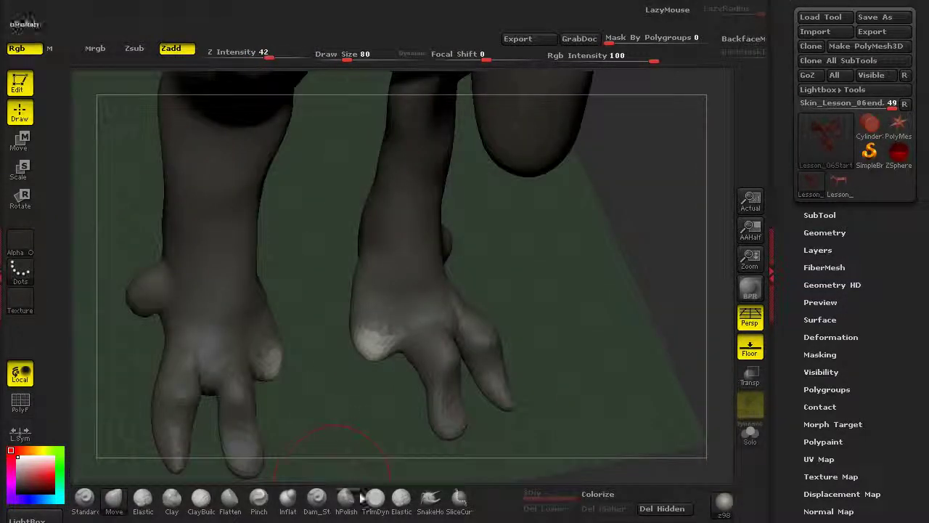
Draw the isolated patch out into a thin inner toe reaching down to the floor with the SnakeHook brush.
{"action": "left_click", "coordinate": [429, 498]}
{"action": "left_click_drag", "start_coordinate": [383, 439], "coordinate": [384, 342]}
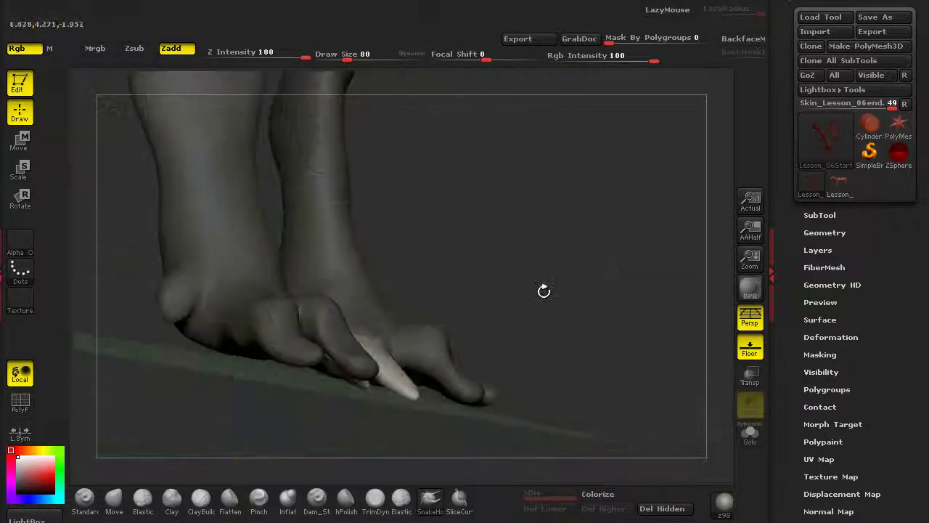
{"action": "left_click_drag", "start_coordinate": [543, 291], "coordinate": [494, 268]}
{"action": "left_click_drag", "start_coordinate": [254, 374], "coordinate": [247, 417]}
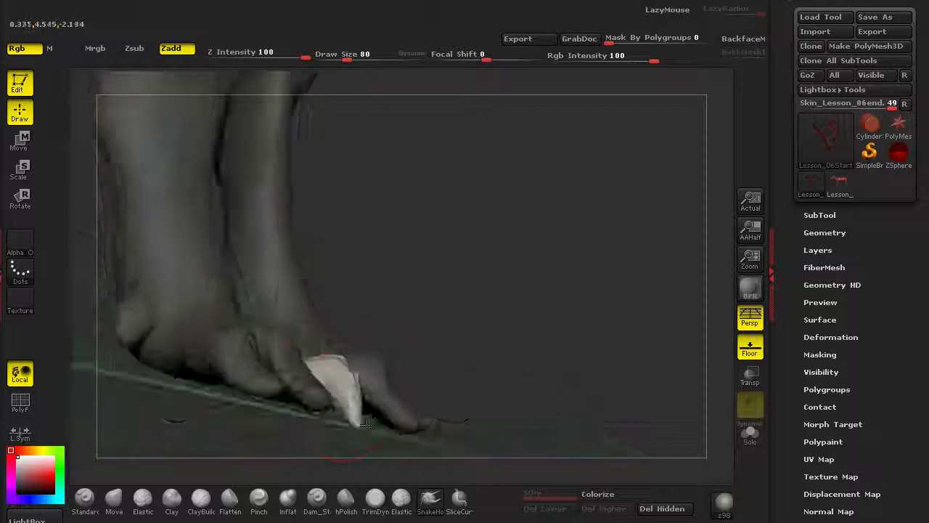
{"action": "left_click_drag", "start_coordinate": [494, 377], "coordinate": [501, 320]}
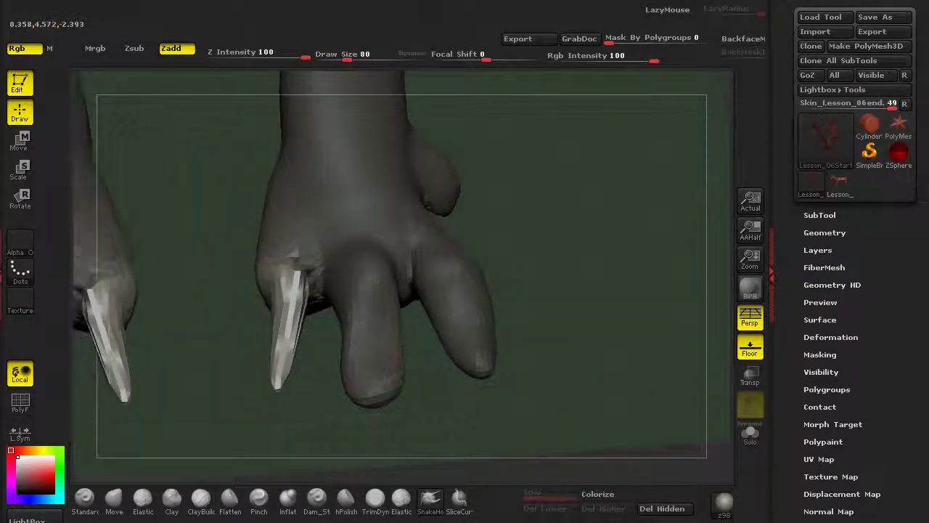
Thicken the thin inner toe along its length with the Inflat brush.
{"action": "left_click_drag", "start_coordinate": [300, 439], "coordinate": [380, 442]}
{"action": "left_click", "coordinate": [288, 497]}
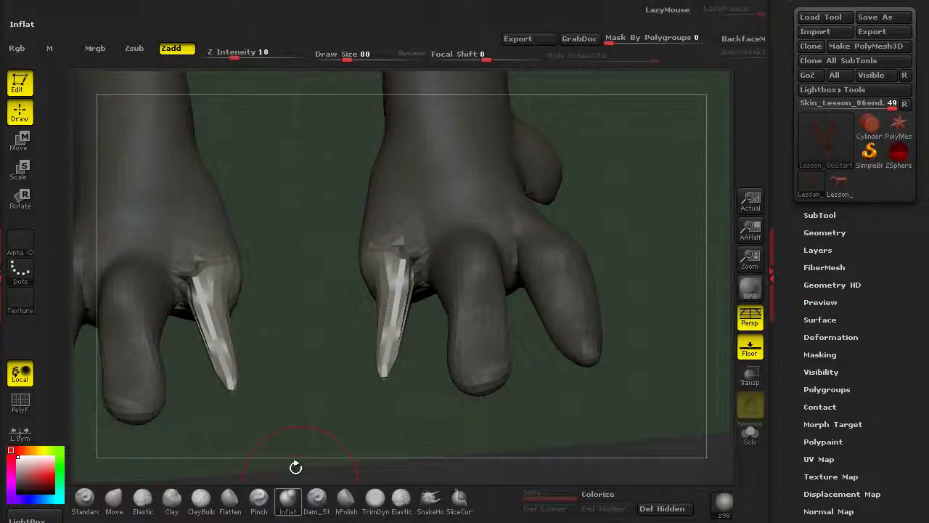
{"action": "left_click_drag", "start_coordinate": [295, 467], "coordinate": [301, 429]}
{"action": "mouse_move", "coordinate": [392, 321]}
{"action": "left_mouse_down"}
{"action": "mouse_move", "coordinate": [375, 215]}
{"action": "mouse_move", "coordinate": [355, 285]}
{"action": "left_mouse_up"}
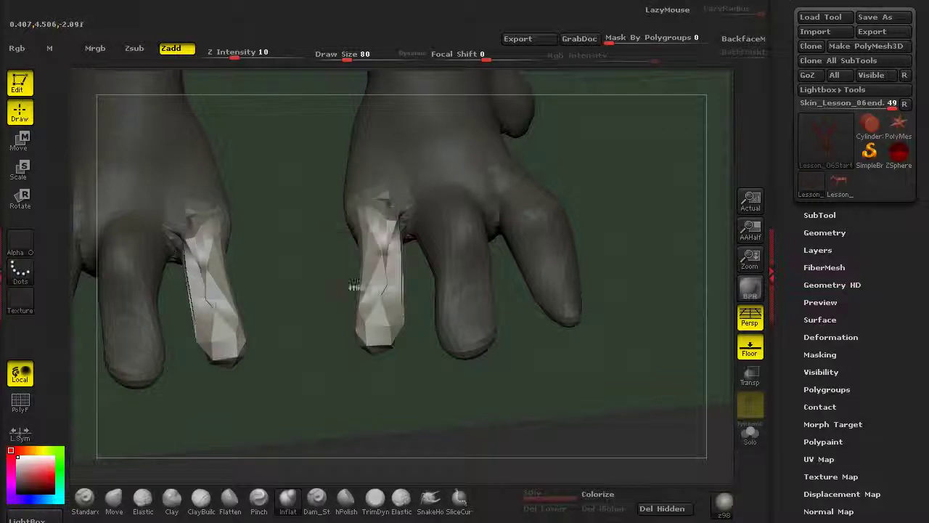
Clear the mask and remesh the creature with DynaMesh, smoothing the inner toe and its base.
{"action": "left_click_drag", "start_coordinate": [299, 326], "coordinate": [312, 421], "text": "ctrl"}
{"action": "left_click_drag", "start_coordinate": [294, 286], "coordinate": [349, 418], "text": "ctrl"}
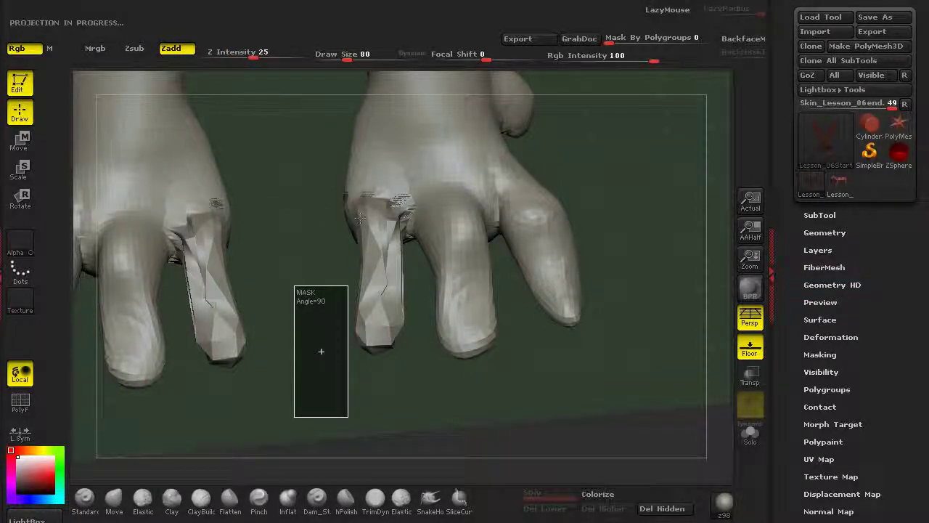
{"action": "left_click_drag", "start_coordinate": [382, 301], "coordinate": [381, 217], "text": "shift"}
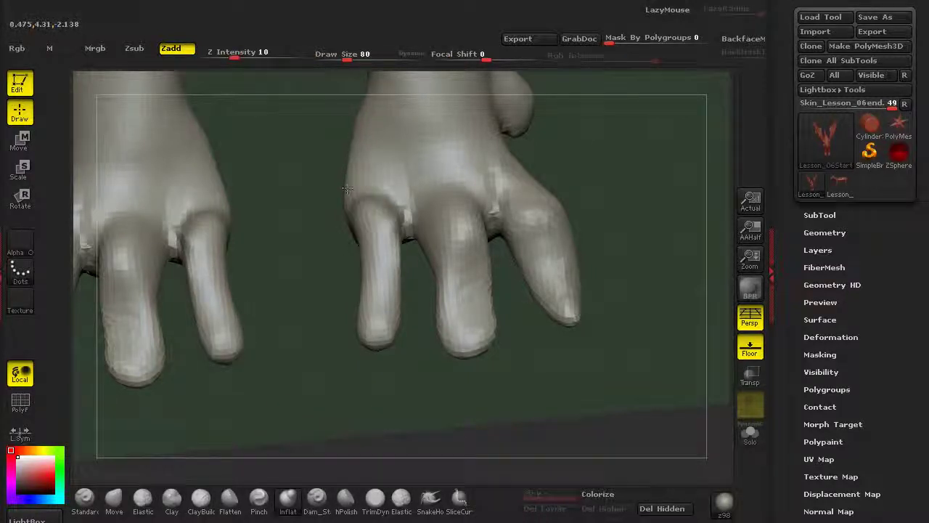
{"action": "left_click_drag", "start_coordinate": [348, 189], "coordinate": [407, 179]}
Arch the inner toe at its knuckle and shape its tip with the Move brush, smoothing the toe.
{"action": "mouse_move", "coordinate": [331, 378]}
{"action": "left_mouse_down", "text": "alt"}
{"action": "mouse_move", "coordinate": [336, 327]}
{"action": "mouse_move", "coordinate": [519, 211]}
{"action": "mouse_move", "coordinate": [371, 390]}
{"action": "mouse_move", "coordinate": [373, 436]}
{"action": "left_mouse_up", "text": "alt"}
{"action": "left_click_drag", "start_coordinate": [373, 259], "coordinate": [381, 266]}
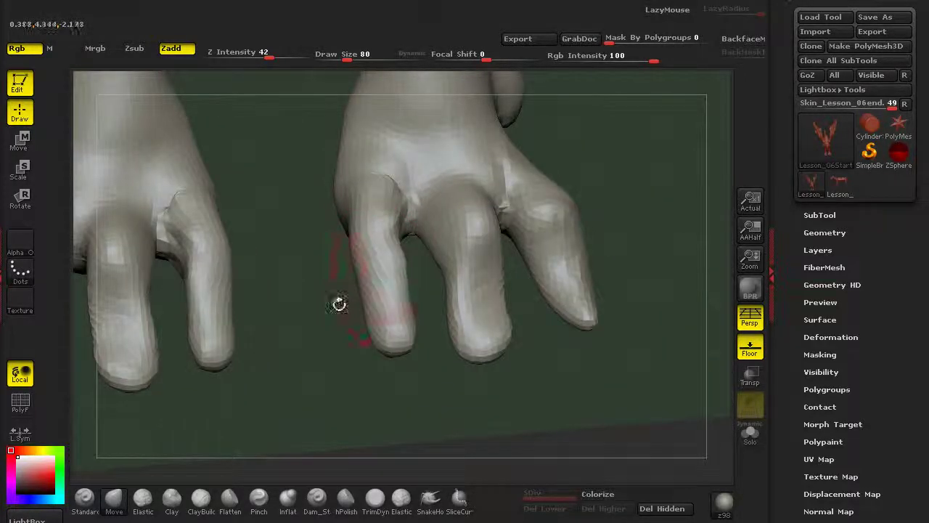
{"action": "left_click_drag", "start_coordinate": [312, 313], "coordinate": [362, 312]}
{"action": "mouse_move", "coordinate": [385, 380]}
{"action": "left_mouse_down"}
{"action": "mouse_move", "coordinate": [298, 377]}
{"action": "mouse_move", "coordinate": [385, 396]}
{"action": "mouse_move", "coordinate": [468, 374]}
{"action": "mouse_move", "coordinate": [450, 392]}
{"action": "mouse_move", "coordinate": [453, 434]}
{"action": "left_mouse_up"}
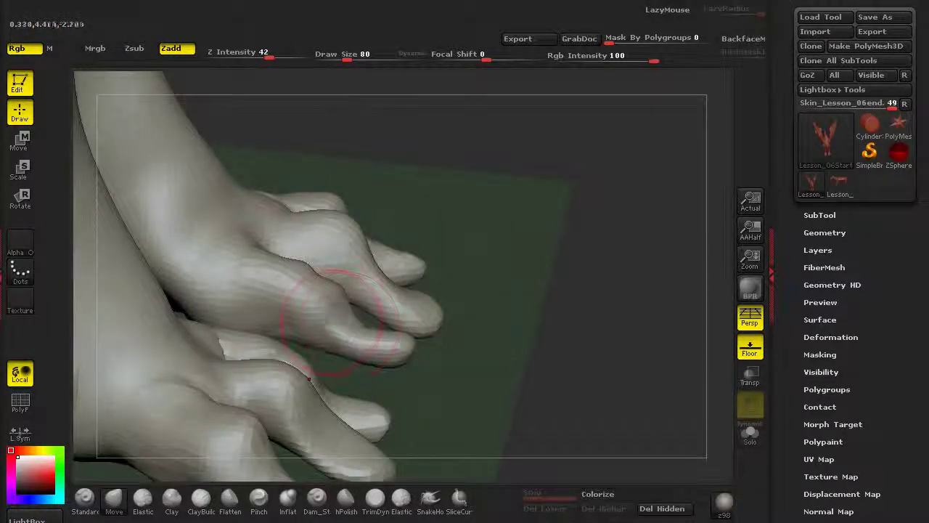
{"action": "left_click_drag", "start_coordinate": [311, 372], "coordinate": [335, 372]}
{"action": "left_click_drag", "start_coordinate": [336, 323], "coordinate": [384, 332], "text": "shift"}
{"action": "left_click_drag", "start_coordinate": [329, 312], "coordinate": [344, 307]}
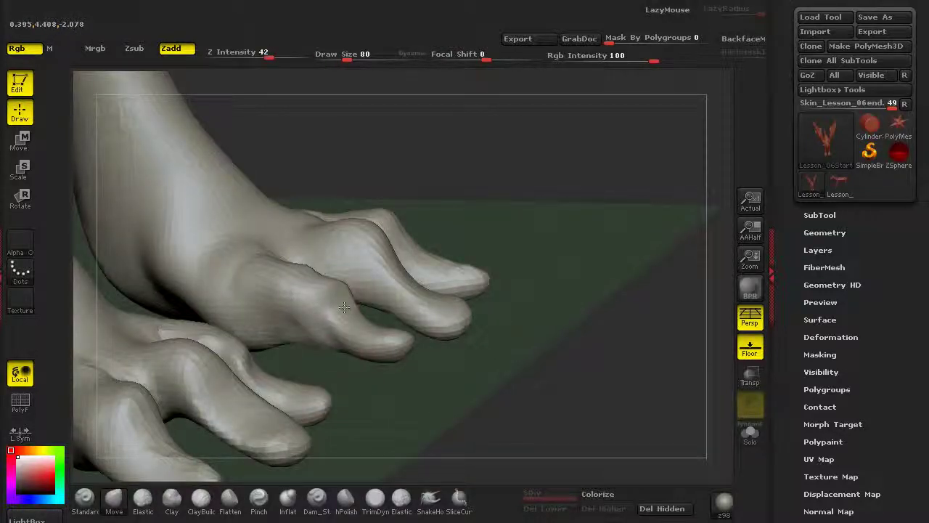
Set the draw size to 130 and turn off perspective for a side view of the whole creature.
{"action": "left_click_drag", "start_coordinate": [488, 383], "coordinate": [268, 251], "text": "alt"}
{"action": "left_click_drag", "start_coordinate": [200, 381], "coordinate": [146, 356], "text": "alt"}
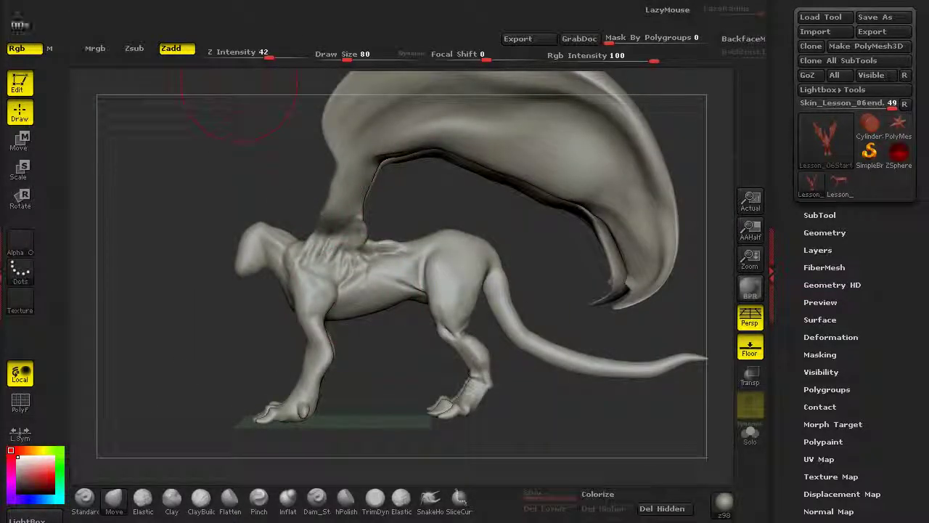
{"action": "left_click_drag", "start_coordinate": [294, 385], "coordinate": [360, 356], "text": "alt"}
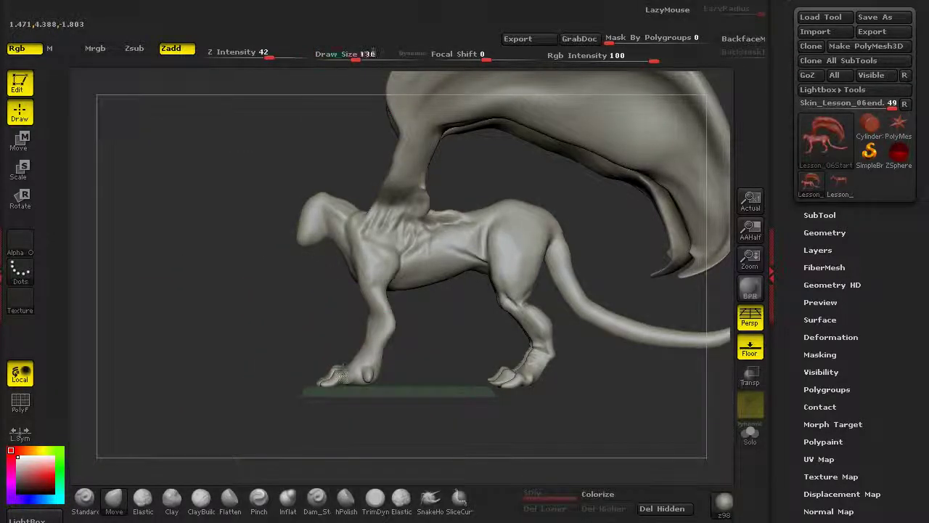
{"action": "left_click", "coordinate": [759, 329]}
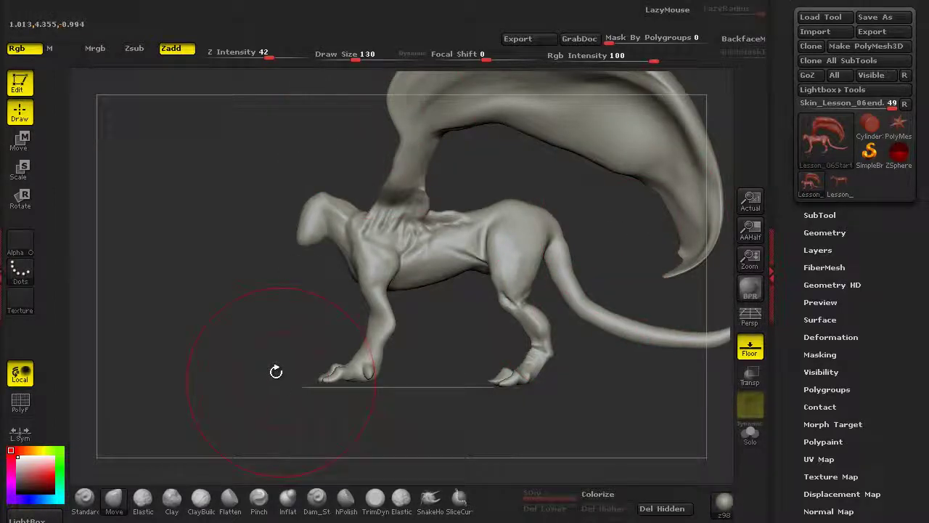
{"action": "left_click_drag", "start_coordinate": [266, 366], "coordinate": [264, 331]}
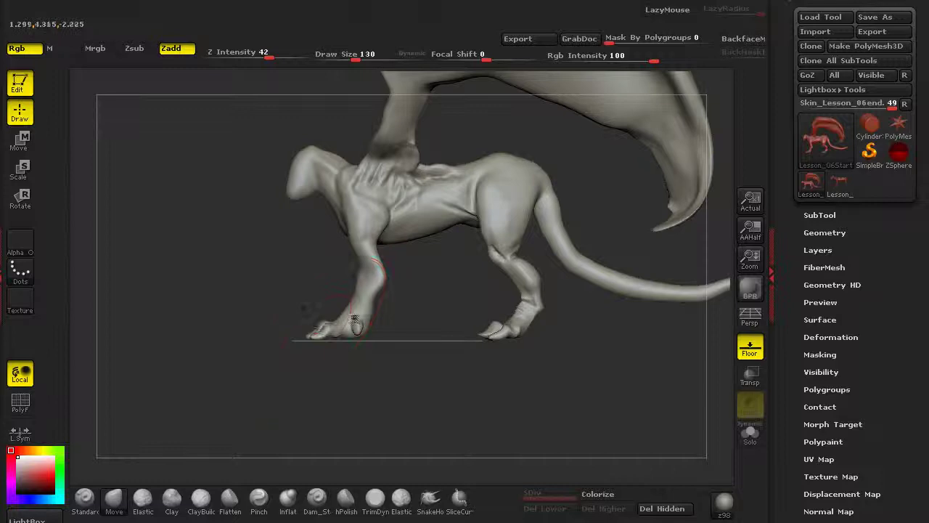
Mask an oval patch on the inner side of the lower foreleg above the toes and invert the mask.
{"action": "left_click_drag", "start_coordinate": [265, 348], "coordinate": [479, 396], "text": "shift"}
{"action": "left_click_drag", "start_coordinate": [534, 254], "coordinate": [623, 222]}
{"action": "left_click_drag", "start_coordinate": [349, 278], "coordinate": [374, 228], "text": "ctrl"}
{"action": "key", "text": "ctrl+z"}
{"action": "left_click_drag", "start_coordinate": [305, 355], "coordinate": [341, 354]}
{"action": "left_click_drag", "start_coordinate": [348, 218], "coordinate": [357, 203], "text": "ctrl"}
{"action": "left_click", "coordinate": [305, 360], "text": "ctrl"}
{"action": "left_click_drag", "start_coordinate": [305, 359], "coordinate": [255, 363]}
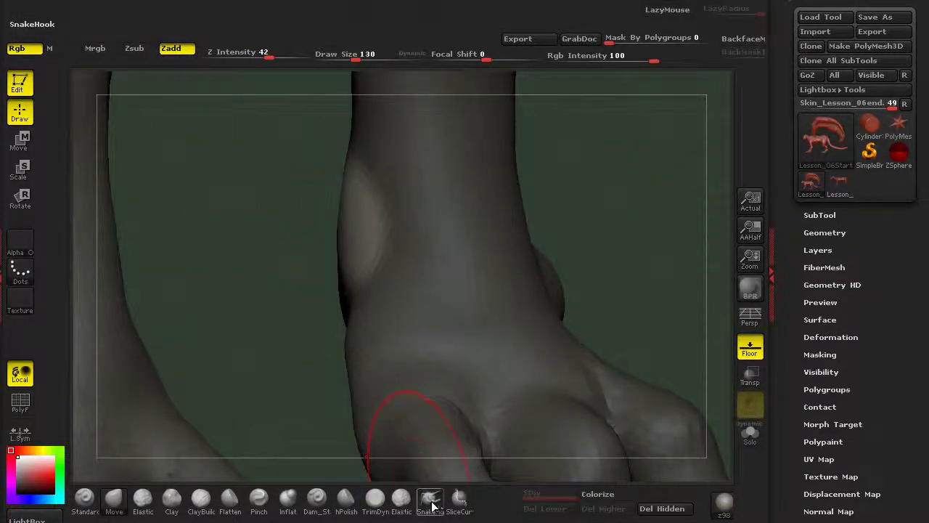
Pull the oval patch out into a downward-pointing thumb with the SnakeHook brush and remesh with the mask cleared.
{"action": "mouse_move", "coordinate": [350, 193]}
{"action": "left_mouse_down"}
{"action": "mouse_move", "coordinate": [296, 311]}
{"action": "mouse_move", "coordinate": [294, 350]}
{"action": "mouse_move", "coordinate": [278, 299]}
{"action": "mouse_move", "coordinate": [251, 287]}
{"action": "left_mouse_up"}
{"action": "mouse_move", "coordinate": [243, 392]}
{"action": "left_mouse_down"}
{"action": "mouse_move", "coordinate": [312, 385]}
{"action": "mouse_move", "coordinate": [303, 298]}
{"action": "mouse_move", "coordinate": [296, 352]}
{"action": "mouse_move", "coordinate": [300, 286]}
{"action": "left_mouse_up"}
{"action": "mouse_move", "coordinate": [299, 384]}
{"action": "left_mouse_down"}
{"action": "mouse_move", "coordinate": [301, 302]}
{"action": "mouse_move", "coordinate": [319, 269]}
{"action": "mouse_move", "coordinate": [309, 363]}
{"action": "left_mouse_up"}
{"action": "mouse_move", "coordinate": [578, 305]}
{"action": "left_mouse_down", "text": "alt"}
{"action": "mouse_move", "coordinate": [580, 239]}
{"action": "mouse_move", "coordinate": [593, 309]}
{"action": "left_mouse_up", "text": "alt"}
{"action": "mouse_move", "coordinate": [491, 228]}
{"action": "left_mouse_down", "text": "alt"}
{"action": "mouse_move", "coordinate": [560, 288]}
{"action": "mouse_move", "coordinate": [597, 293]}
{"action": "mouse_move", "coordinate": [630, 353]}
{"action": "left_mouse_up", "text": "alt"}
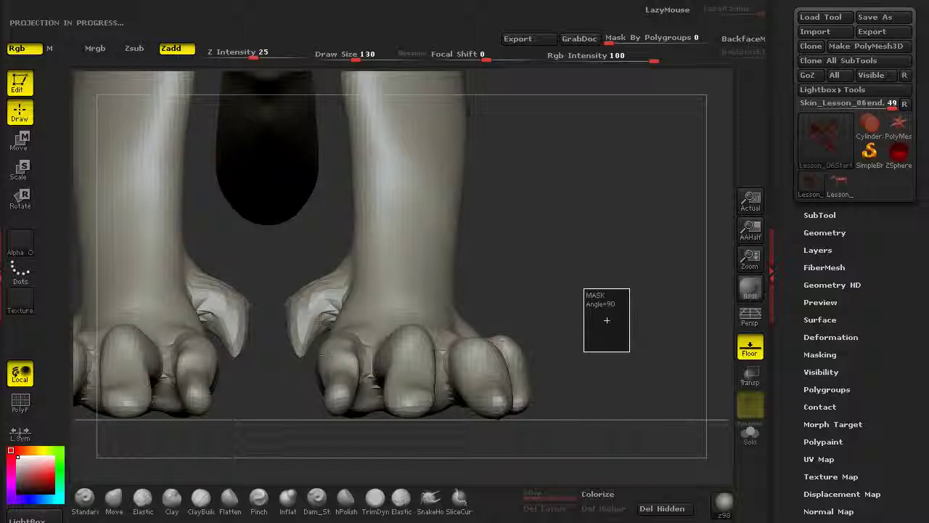
Reshape the thumb's base and upper edge with the SnakeHook brush at draw size 88.
{"action": "left_click_drag", "start_coordinate": [356, 58], "coordinate": [348, 58]}
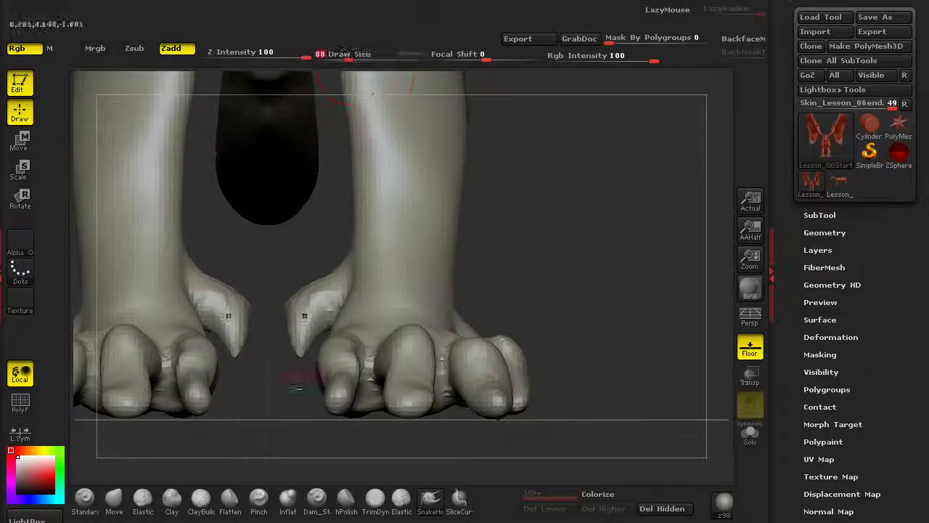
{"action": "left_click_drag", "start_coordinate": [298, 384], "coordinate": [301, 428], "text": "alt"}
{"action": "left_click_drag", "start_coordinate": [260, 392], "coordinate": [299, 417], "text": "alt"}
{"action": "mouse_move", "coordinate": [332, 276]}
{"action": "left_mouse_down"}
{"action": "mouse_move", "coordinate": [324, 257]}
{"action": "mouse_move", "coordinate": [303, 295]}
{"action": "left_mouse_up"}
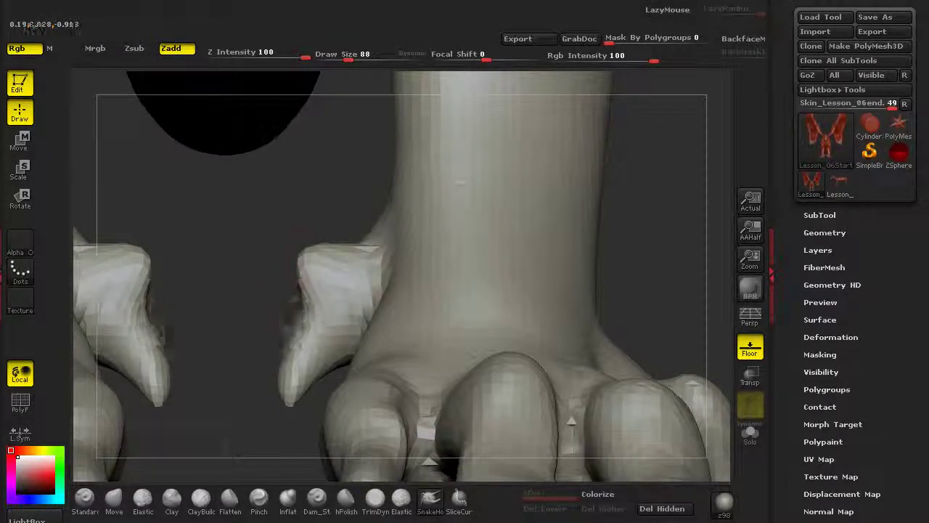
{"action": "mouse_move", "coordinate": [341, 240]}
{"action": "left_mouse_down"}
{"action": "mouse_move", "coordinate": [367, 230]}
{"action": "mouse_move", "coordinate": [319, 312]}
{"action": "left_mouse_up"}
Refine the thumb's outline and tip with the Move brush.
{"action": "left_click", "coordinate": [114, 512]}
{"action": "left_click_drag", "start_coordinate": [232, 404], "coordinate": [226, 381], "text": "alt"}
{"action": "left_click_drag", "start_coordinate": [305, 375], "coordinate": [293, 379]}
{"action": "mouse_move", "coordinate": [312, 349]}
{"action": "left_mouse_down"}
{"action": "mouse_move", "coordinate": [299, 383]}
{"action": "mouse_move", "coordinate": [292, 350]}
{"action": "mouse_move", "coordinate": [283, 379]}
{"action": "left_mouse_up"}
{"action": "left_click_drag", "start_coordinate": [290, 325], "coordinate": [307, 331]}
Smooth the thumb's surface and adjust where it joins the foreleg with the Move brush.
{"action": "left_click_drag", "start_coordinate": [233, 290], "coordinate": [145, 87], "text": "alt"}
{"action": "left_click_drag", "start_coordinate": [319, 421], "coordinate": [247, 423]}
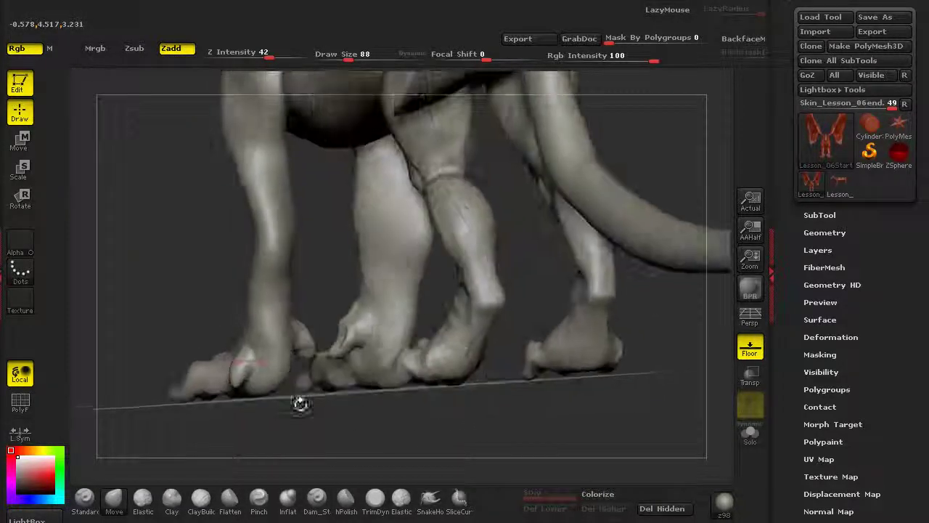
{"action": "left_click_drag", "start_coordinate": [407, 254], "coordinate": [407, 342], "text": "alt"}
{"action": "left_click_drag", "start_coordinate": [392, 181], "coordinate": [407, 247], "text": "alt"}
{"action": "left_click_drag", "start_coordinate": [512, 261], "coordinate": [475, 312], "text": "shift"}
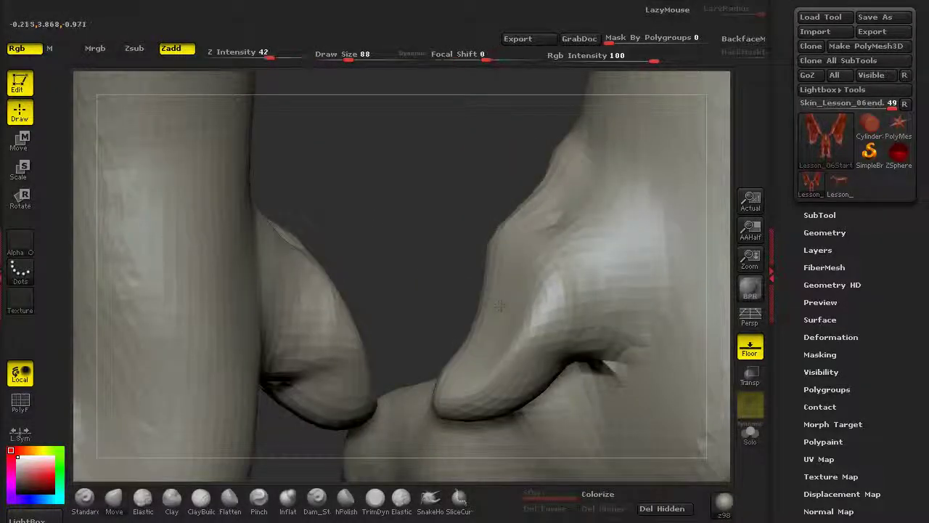
{"action": "left_click_drag", "start_coordinate": [546, 202], "coordinate": [541, 191]}
{"action": "mouse_move", "coordinate": [306, 290]}
{"action": "left_mouse_down", "text": "alt"}
{"action": "mouse_move", "coordinate": [305, 196]}
{"action": "mouse_move", "coordinate": [290, 319]}
{"action": "mouse_move", "coordinate": [293, 292]}
{"action": "mouse_move", "coordinate": [439, 320]}
{"action": "left_mouse_up", "text": "alt"}
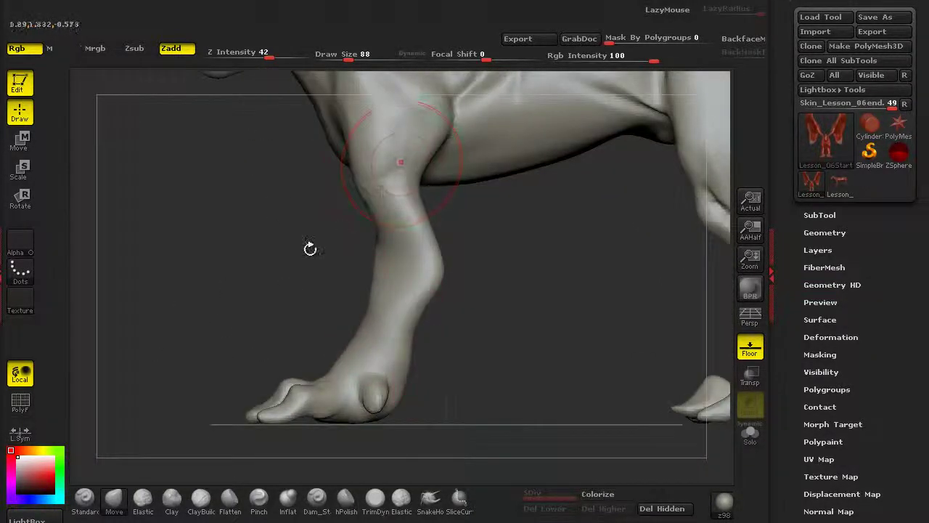
Carve muscle creases around the elbow and upper foreleg with the Dam_Standard brush.
{"action": "left_click_drag", "start_coordinate": [310, 249], "coordinate": [294, 284], "text": "alt"}
{"action": "left_click_drag", "start_coordinate": [382, 284], "coordinate": [399, 98], "text": "ctrl"}
{"action": "mouse_move", "coordinate": [248, 221]}
{"action": "left_mouse_down", "text": "ctrl"}
{"action": "mouse_move", "coordinate": [255, 229]}
{"action": "mouse_move", "coordinate": [233, 318]}
{"action": "left_mouse_up", "text": "ctrl"}
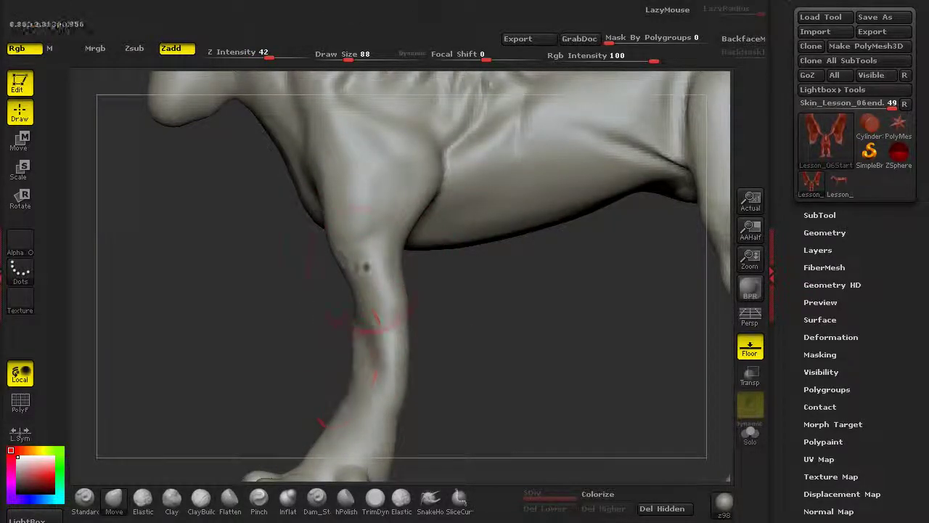
{"action": "left_click_drag", "start_coordinate": [248, 336], "coordinate": [292, 393], "text": "alt"}
{"action": "left_click", "coordinate": [321, 507]}
{"action": "left_click_drag", "start_coordinate": [338, 366], "coordinate": [374, 366]}
{"action": "left_click_drag", "start_coordinate": [458, 194], "coordinate": [434, 237]}
{"action": "left_click_drag", "start_coordinate": [312, 328], "coordinate": [363, 180]}
{"action": "left_click_drag", "start_coordinate": [362, 253], "coordinate": [401, 301]}
{"action": "mouse_move", "coordinate": [257, 342]}
{"action": "left_mouse_down"}
{"action": "mouse_move", "coordinate": [228, 302]}
{"action": "mouse_move", "coordinate": [240, 338]}
{"action": "left_mouse_up"}
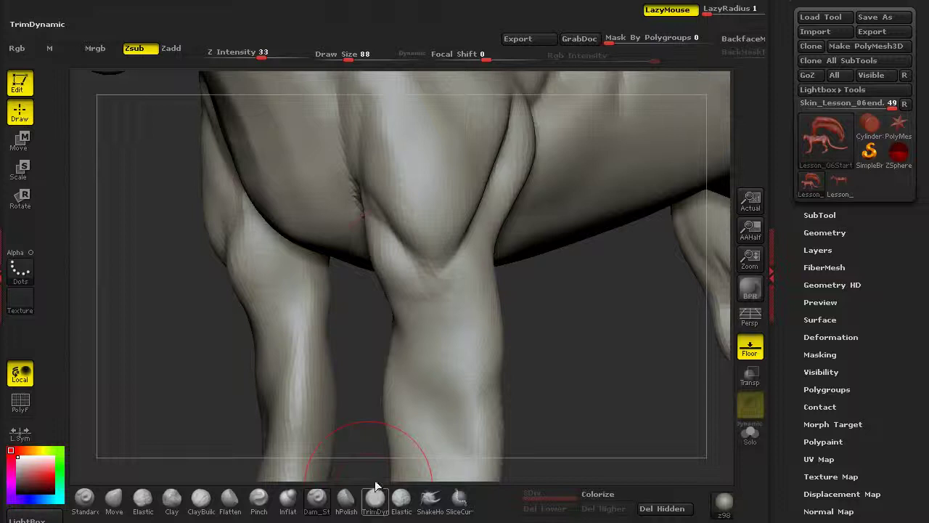
Build up the muscle forms around the elbow and upper forelegs with the Clay brush.
{"action": "key", "text": "l"}
{"action": "left_click_drag", "start_coordinate": [538, 334], "coordinate": [593, 326]}
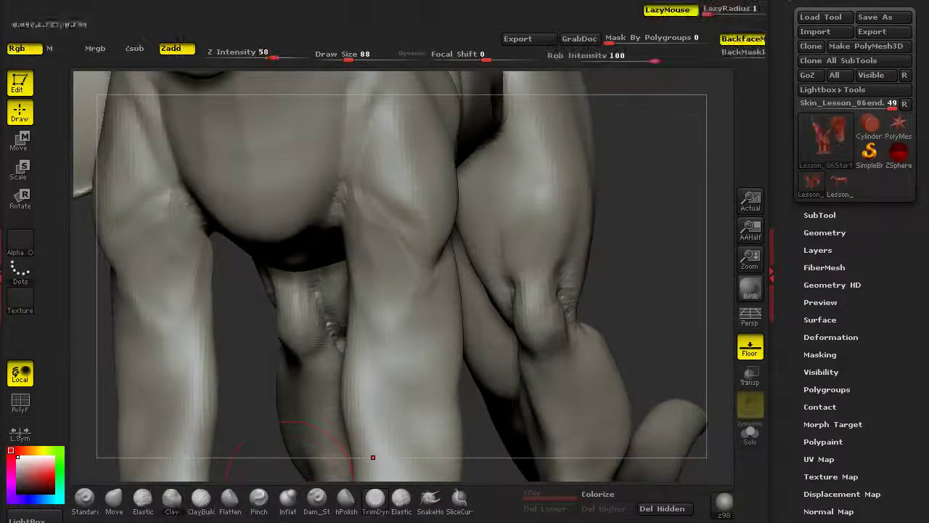
{"action": "mouse_move", "coordinate": [373, 241]}
{"action": "left_mouse_down"}
{"action": "mouse_move", "coordinate": [366, 302]}
{"action": "mouse_move", "coordinate": [377, 298]}
{"action": "mouse_move", "coordinate": [388, 254]}
{"action": "mouse_move", "coordinate": [369, 251]}
{"action": "mouse_move", "coordinate": [365, 269]}
{"action": "left_mouse_up"}
{"action": "left_click_drag", "start_coordinate": [668, 254], "coordinate": [581, 286]}
{"action": "mouse_move", "coordinate": [311, 326]}
{"action": "left_mouse_down"}
{"action": "mouse_move", "coordinate": [288, 348]}
{"action": "mouse_move", "coordinate": [305, 333]}
{"action": "left_mouse_up"}
{"action": "mouse_move", "coordinate": [426, 261]}
{"action": "left_mouse_down"}
{"action": "mouse_move", "coordinate": [423, 308]}
{"action": "mouse_move", "coordinate": [421, 274]}
{"action": "mouse_move", "coordinate": [450, 245]}
{"action": "mouse_move", "coordinate": [461, 254]}
{"action": "mouse_move", "coordinate": [452, 161]}
{"action": "mouse_move", "coordinate": [436, 145]}
{"action": "mouse_move", "coordinate": [444, 203]}
{"action": "left_mouse_up"}
{"action": "left_click_drag", "start_coordinate": [312, 326], "coordinate": [307, 305]}
{"action": "left_click_drag", "start_coordinate": [417, 210], "coordinate": [425, 307]}
Cut deeper grooves between the elbow and forearm muscles with Dam_Standard and smooth the surrounding surface.
{"action": "left_click", "coordinate": [316, 499]}
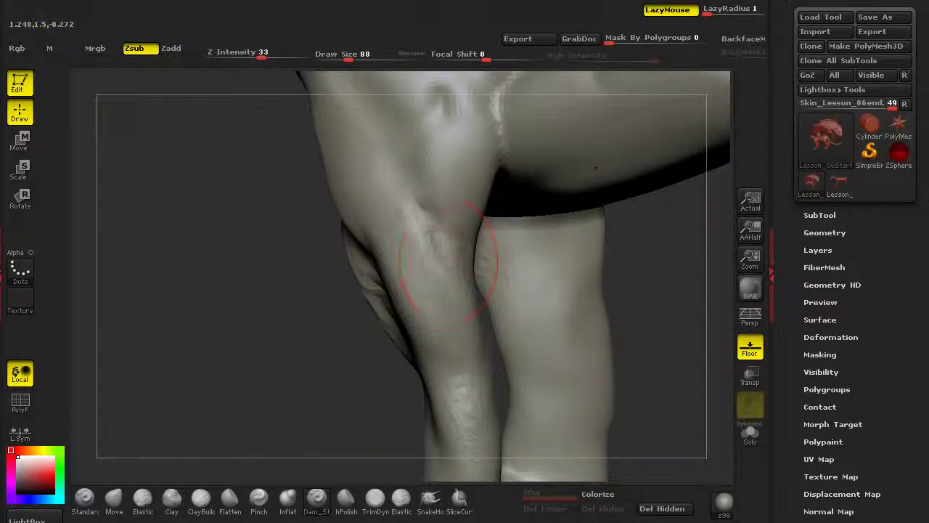
{"action": "left_click_drag", "start_coordinate": [419, 207], "coordinate": [383, 166]}
{"action": "left_click_drag", "start_coordinate": [282, 296], "coordinate": [247, 288]}
{"action": "left_click_drag", "start_coordinate": [445, 243], "coordinate": [491, 287]}
{"action": "left_click_drag", "start_coordinate": [283, 298], "coordinate": [316, 303]}
{"action": "left_click_drag", "start_coordinate": [435, 176], "coordinate": [476, 109], "text": "shift"}
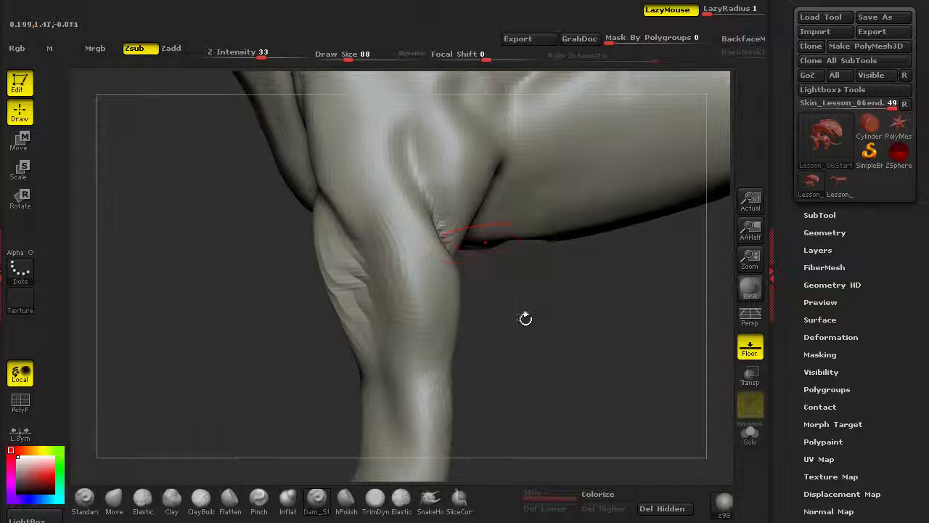
{"action": "left_click_drag", "start_coordinate": [526, 319], "coordinate": [473, 311]}
{"action": "mouse_move", "coordinate": [437, 186]}
{"action": "left_mouse_down"}
{"action": "mouse_move", "coordinate": [428, 142]}
{"action": "mouse_move", "coordinate": [392, 94]}
{"action": "left_mouse_up"}
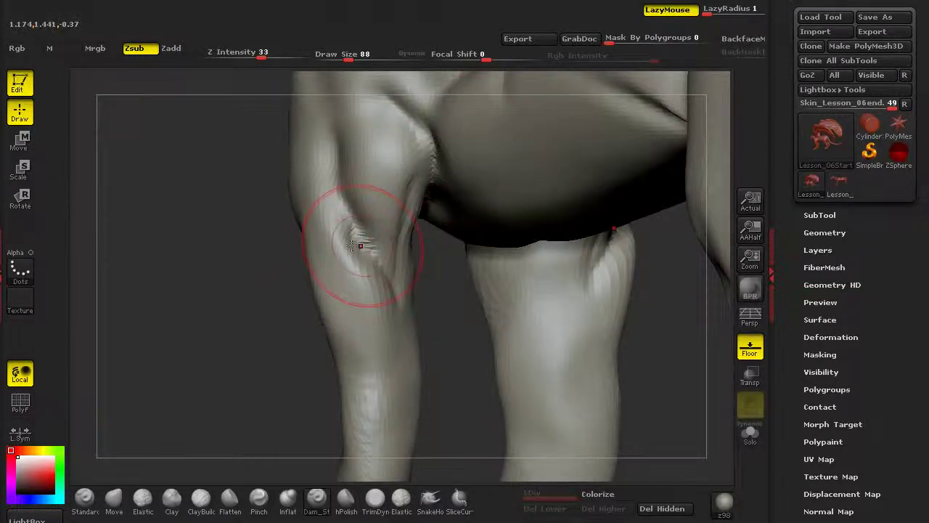
Fill out the outer elbow and upper foreleg volume with the Clay brush.
{"action": "left_click", "coordinate": [287, 501]}
{"action": "left_click_drag", "start_coordinate": [331, 313], "coordinate": [308, 190]}
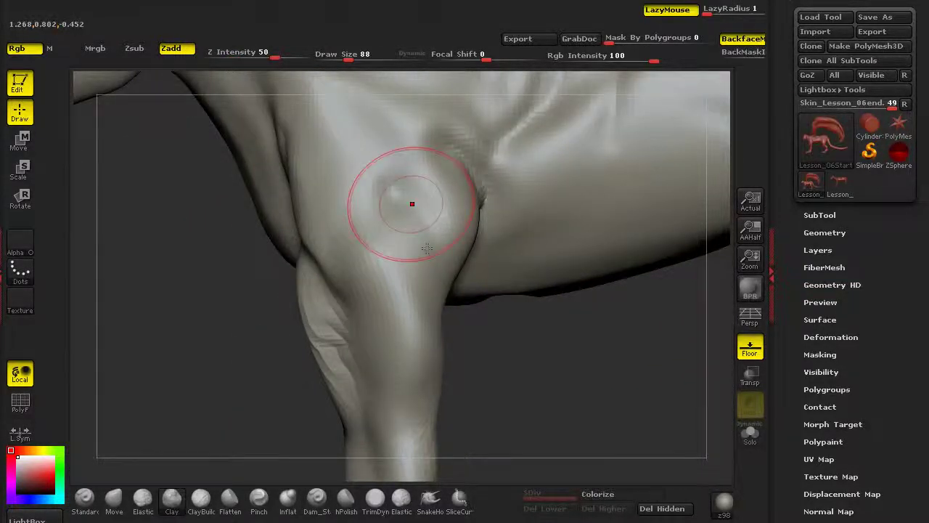
{"action": "mouse_move", "coordinate": [405, 159]}
{"action": "left_mouse_down"}
{"action": "mouse_move", "coordinate": [376, 258]}
{"action": "mouse_move", "coordinate": [406, 109]}
{"action": "mouse_move", "coordinate": [353, 320]}
{"action": "left_mouse_up"}
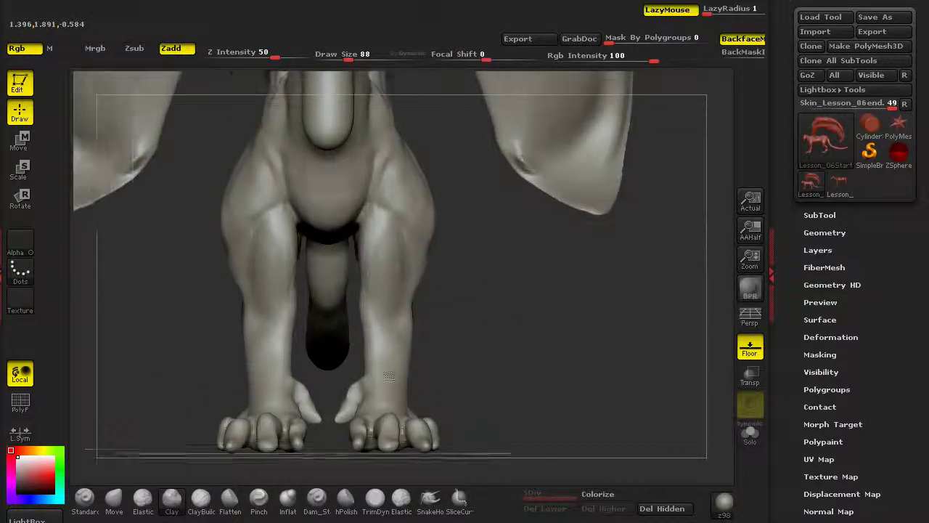
Adjust the front legs' silhouette from shoulder to forearm in front view with the Move brush at draw size 125.
{"action": "left_click_drag", "start_coordinate": [347, 52], "coordinate": [355, 54]}
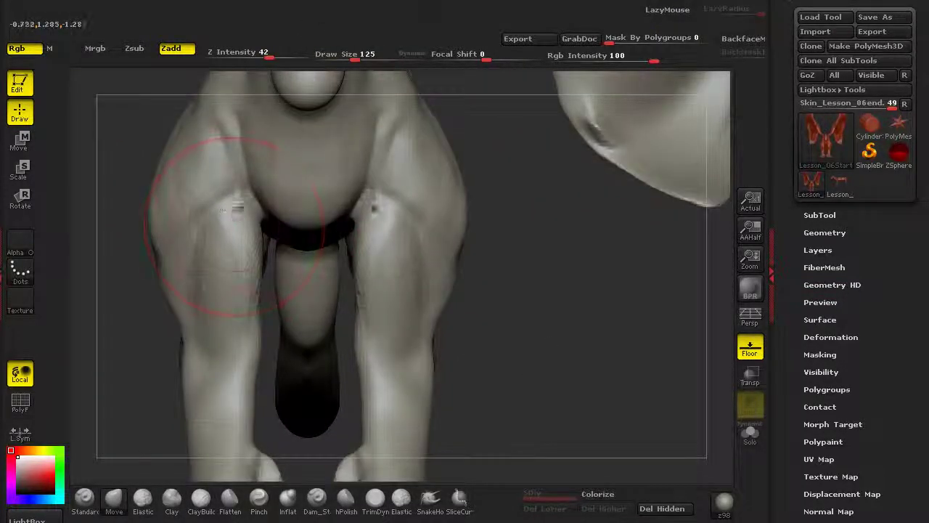
{"action": "mouse_move", "coordinate": [237, 209]}
{"action": "left_mouse_down"}
{"action": "mouse_move", "coordinate": [232, 276]}
{"action": "mouse_move", "coordinate": [195, 218]}
{"action": "mouse_move", "coordinate": [156, 210]}
{"action": "left_mouse_up"}
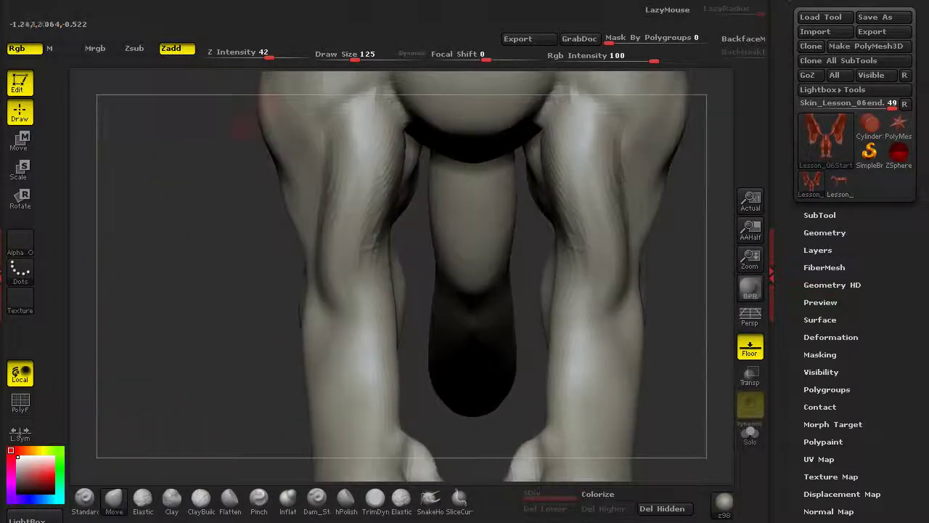
{"action": "mouse_move", "coordinate": [276, 131]}
{"action": "left_mouse_down"}
{"action": "mouse_move", "coordinate": [305, 218]}
{"action": "mouse_move", "coordinate": [312, 145]}
{"action": "mouse_move", "coordinate": [303, 164]}
{"action": "left_mouse_up"}
{"action": "left_click_drag", "start_coordinate": [311, 214], "coordinate": [299, 216]}
{"action": "left_click_drag", "start_coordinate": [329, 251], "coordinate": [321, 255]}
{"action": "mouse_move", "coordinate": [378, 254]}
{"action": "left_mouse_down"}
{"action": "mouse_move", "coordinate": [384, 258]}
{"action": "mouse_move", "coordinate": [327, 267]}
{"action": "left_mouse_up"}
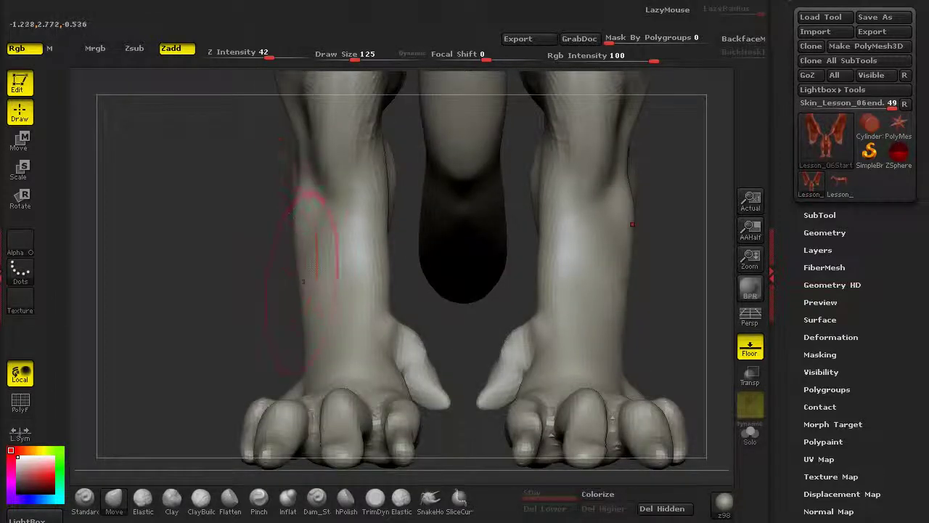
Shape the lower forearm and wrist contours of the front legs with the Move brush at draw size 125.
{"action": "left_click_drag", "start_coordinate": [305, 276], "coordinate": [314, 278]}
{"action": "left_click_drag", "start_coordinate": [393, 323], "coordinate": [399, 350]}
{"action": "mouse_move", "coordinate": [247, 340]}
{"action": "left_mouse_down"}
{"action": "mouse_move", "coordinate": [266, 336]}
{"action": "mouse_move", "coordinate": [299, 362]}
{"action": "mouse_move", "coordinate": [367, 309]}
{"action": "left_mouse_up"}
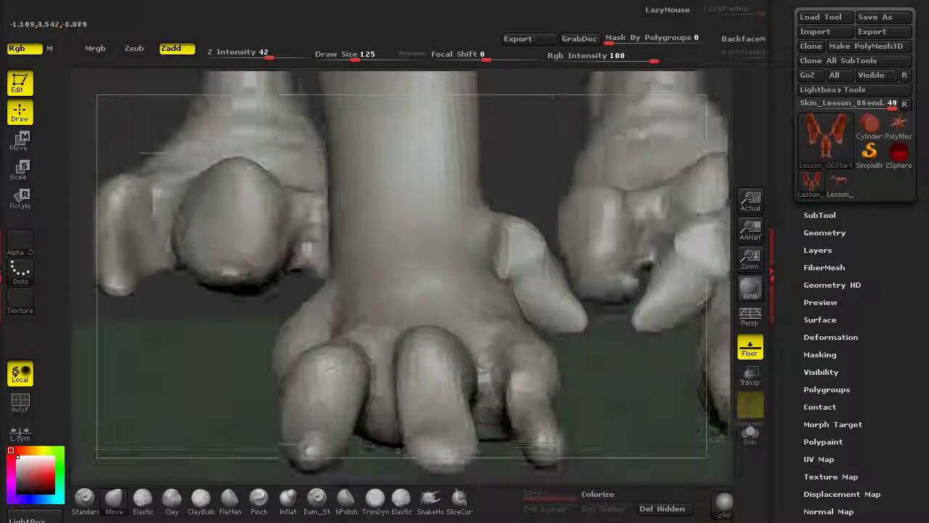
{"action": "left_click_drag", "start_coordinate": [218, 348], "coordinate": [331, 331]}
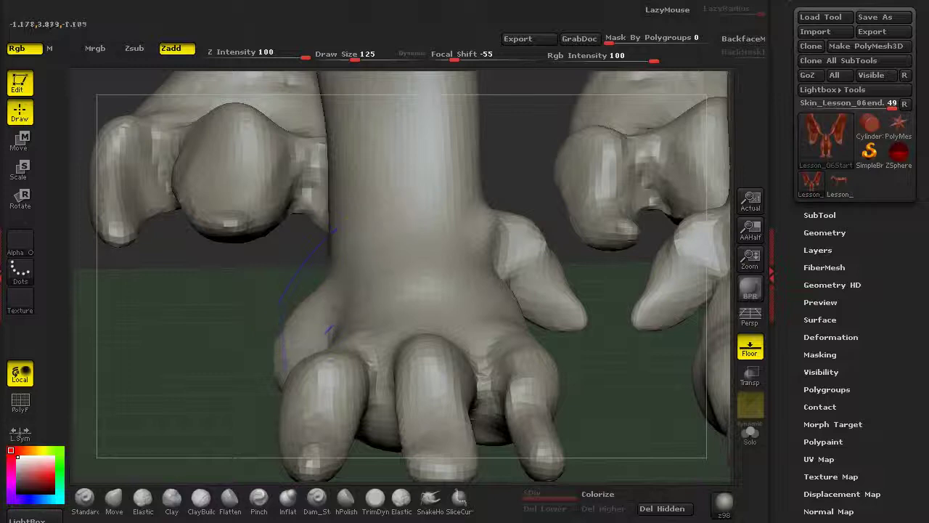
{"action": "left_click_drag", "start_coordinate": [284, 354], "coordinate": [397, 240], "text": "alt"}
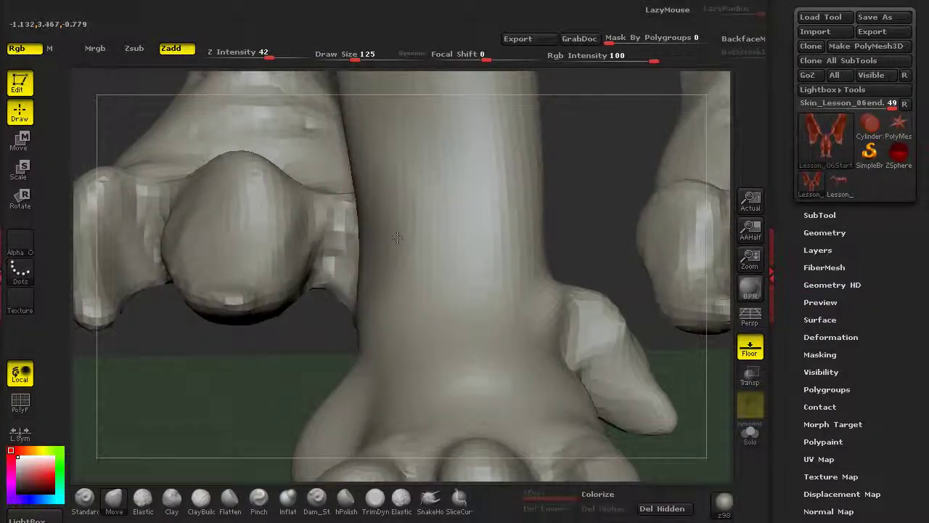
{"action": "left_click_drag", "start_coordinate": [363, 285], "coordinate": [347, 297]}
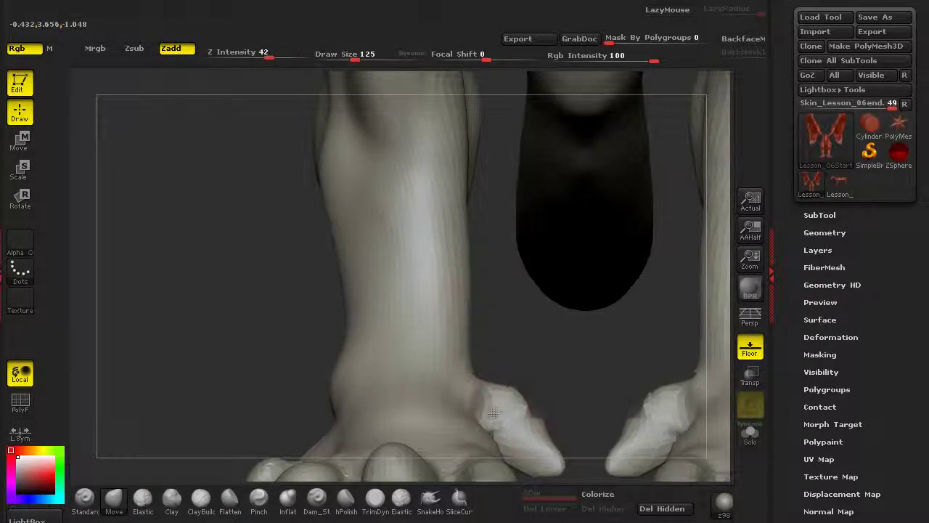
{"action": "mouse_move", "coordinate": [384, 300]}
{"action": "left_mouse_down", "text": "alt"}
{"action": "mouse_move", "coordinate": [406, 319]}
{"action": "mouse_move", "coordinate": [463, 338]}
{"action": "mouse_move", "coordinate": [501, 298]}
{"action": "mouse_move", "coordinate": [470, 320]}
{"action": "mouse_move", "coordinate": [495, 326]}
{"action": "mouse_move", "coordinate": [278, 241]}
{"action": "mouse_move", "coordinate": [192, 273]}
{"action": "mouse_move", "coordinate": [233, 228]}
{"action": "left_mouse_up", "text": "alt"}
{"action": "left_click_drag", "start_coordinate": [302, 326], "coordinate": [193, 472], "text": "alt"}
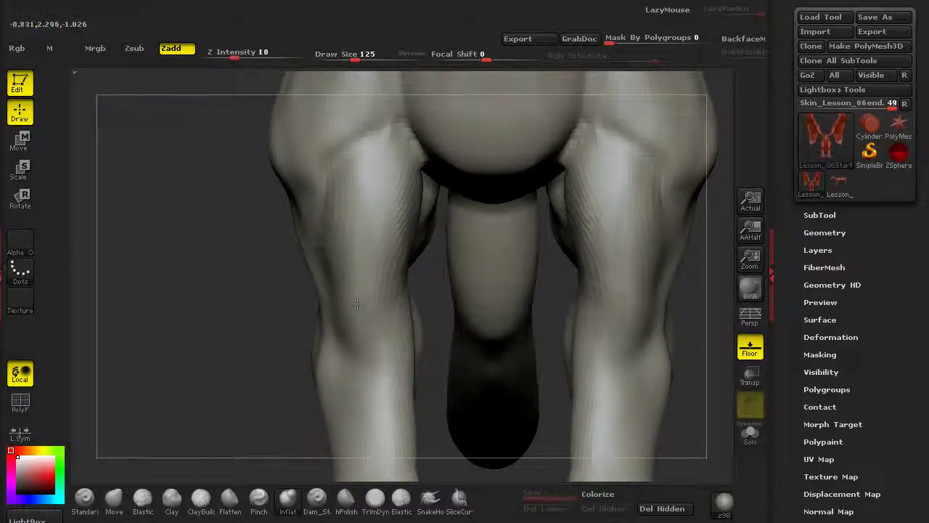
Swell the upper forearm muscle with the Inflate brush and flatten the foreleg's surface planes with TrimDynamic.
{"action": "left_click_drag", "start_coordinate": [373, 315], "coordinate": [364, 282]}
{"action": "left_click", "coordinate": [375, 500]}
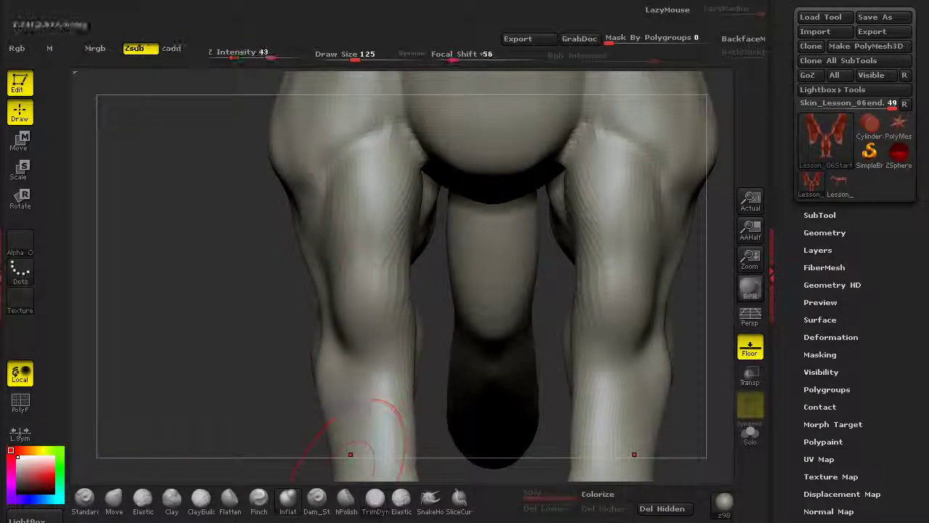
{"action": "left_click_drag", "start_coordinate": [269, 406], "coordinate": [196, 399]}
{"action": "mouse_move", "coordinate": [364, 182]}
{"action": "left_mouse_down"}
{"action": "mouse_move", "coordinate": [386, 294]}
{"action": "mouse_move", "coordinate": [410, 272]}
{"action": "left_mouse_up"}
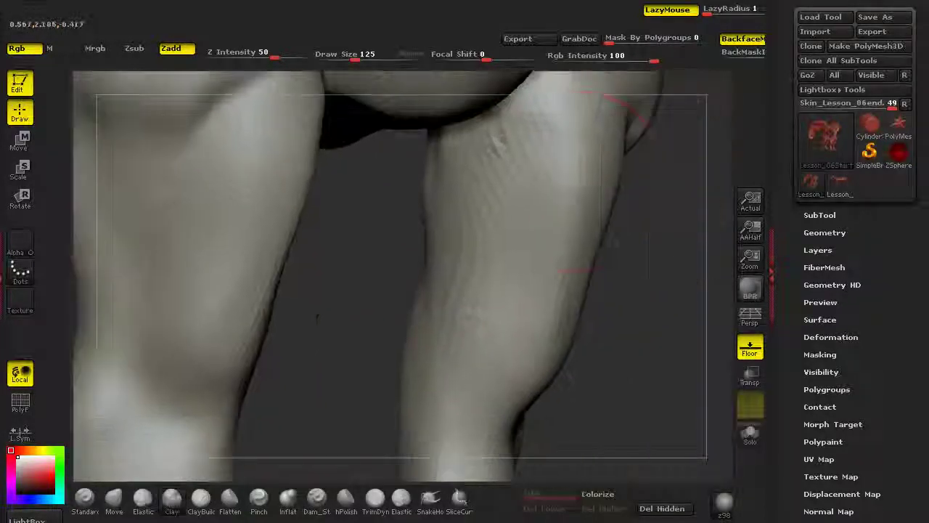
Build up the front and side volumes of the upper forelegs with the Clay brush at Z Intensity 50.
{"action": "mouse_move", "coordinate": [584, 182]}
{"action": "left_mouse_down"}
{"action": "mouse_move", "coordinate": [587, 147]}
{"action": "mouse_move", "coordinate": [600, 208]}
{"action": "mouse_move", "coordinate": [541, 397]}
{"action": "left_mouse_up"}
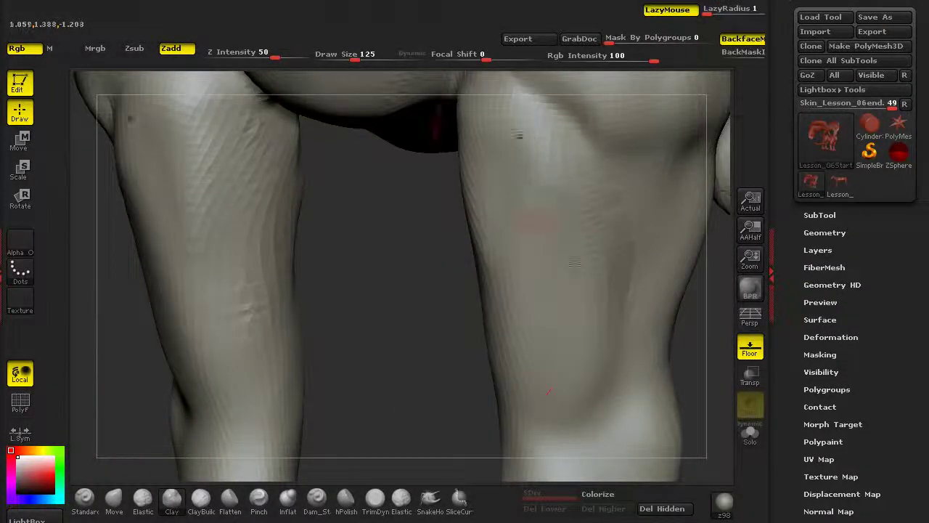
{"action": "left_click_drag", "start_coordinate": [498, 284], "coordinate": [514, 371]}
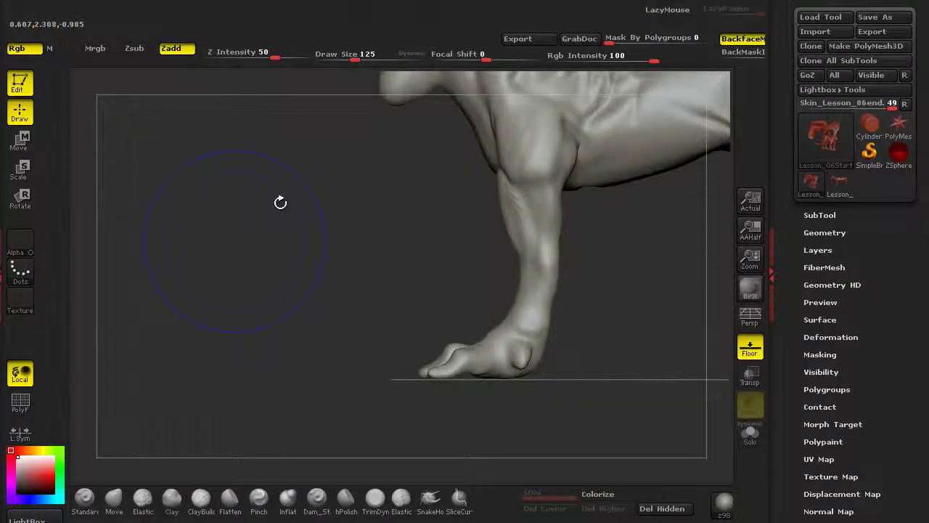
{"action": "left_click_drag", "start_coordinate": [278, 201], "coordinate": [245, 376]}
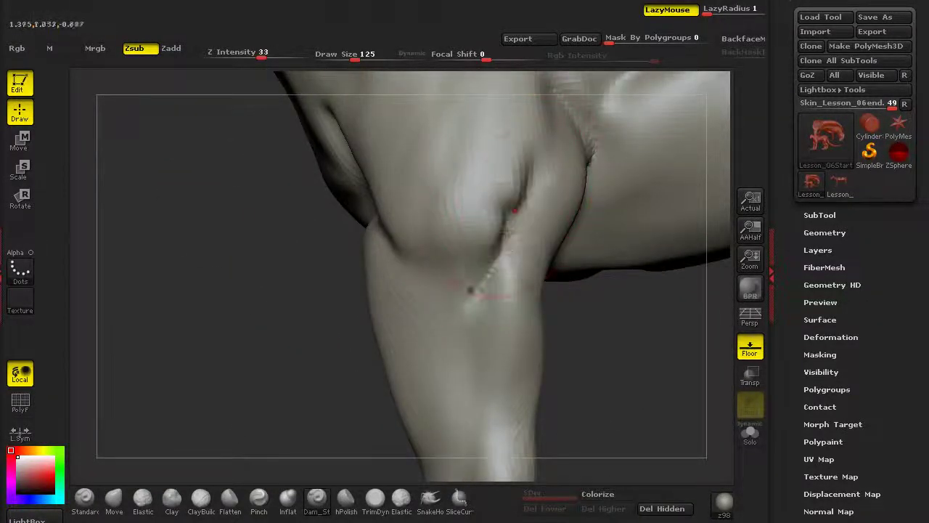
Carve the V-shaped crease below the elbow further down the forearm with Dam_Standard at draw size 80.
{"action": "left_click_drag", "start_coordinate": [363, 58], "coordinate": [347, 58]}
{"action": "left_click_drag", "start_coordinate": [297, 182], "coordinate": [312, 240], "text": "alt"}
{"action": "left_click_drag", "start_coordinate": [455, 312], "coordinate": [443, 348]}
{"action": "mouse_move", "coordinate": [319, 341]}
{"action": "left_mouse_down", "text": "alt"}
{"action": "mouse_move", "coordinate": [304, 260]}
{"action": "mouse_move", "coordinate": [268, 326]}
{"action": "mouse_move", "coordinate": [298, 334]}
{"action": "left_mouse_up", "text": "alt"}
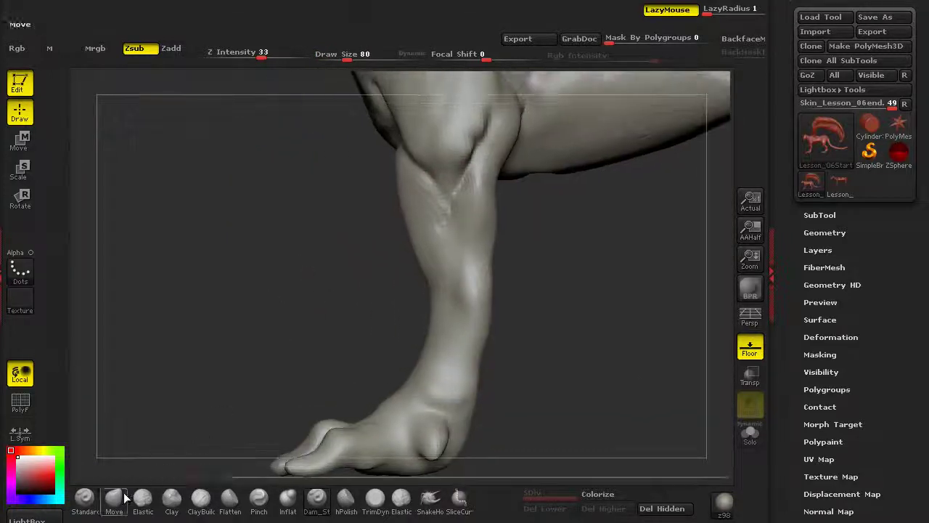
Adjust the front edge of the upper forearm with the Move brush and smooth the crease below the elbow.
{"action": "left_click", "coordinate": [122, 500]}
{"action": "left_click_drag", "start_coordinate": [302, 245], "coordinate": [320, 282], "text": "alt"}
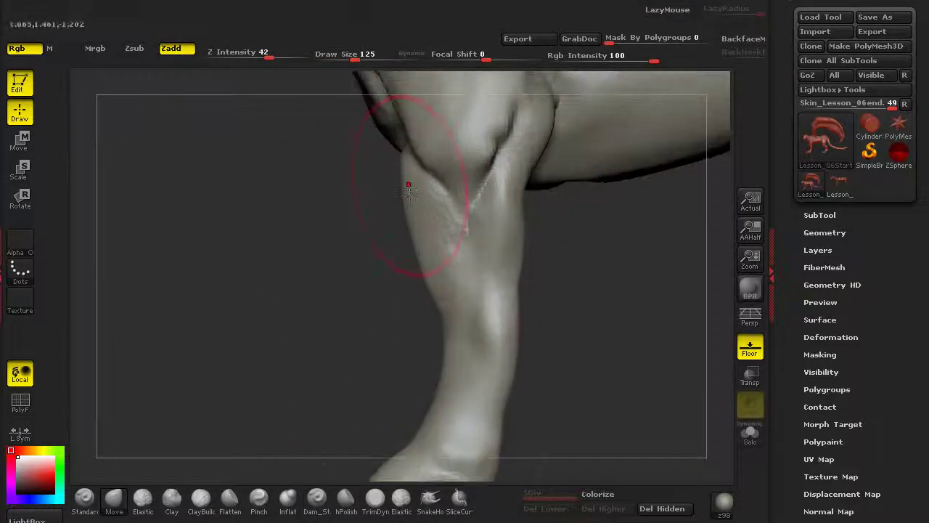
{"action": "left_click_drag", "start_coordinate": [345, 233], "coordinate": [552, 207], "text": "alt"}
{"action": "left_click_drag", "start_coordinate": [354, 177], "coordinate": [367, 191], "text": "shift"}
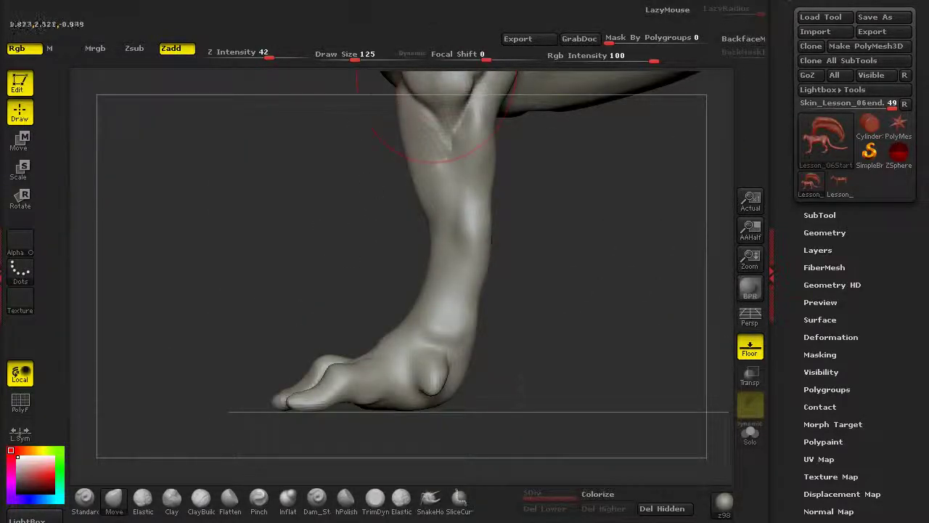
Pull out a bony knob on the back of the mid foreleg with the Move brush in side view.
{"action": "left_click_drag", "start_coordinate": [349, 258], "coordinate": [356, 320], "text": "alt"}
{"action": "left_click_drag", "start_coordinate": [571, 276], "coordinate": [582, 278]}
{"action": "left_click_drag", "start_coordinate": [551, 338], "coordinate": [575, 333]}
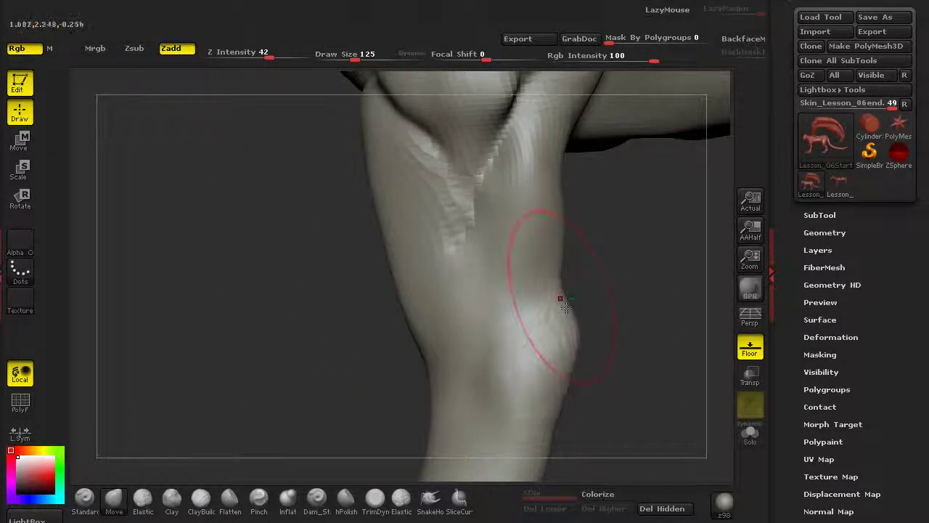
{"action": "left_click_drag", "start_coordinate": [563, 296], "coordinate": [572, 297]}
{"action": "left_click_drag", "start_coordinate": [579, 349], "coordinate": [572, 354]}
{"action": "left_click_drag", "start_coordinate": [558, 396], "coordinate": [566, 397]}
{"action": "left_click_drag", "start_coordinate": [571, 356], "coordinate": [580, 356]}
Refine the elbow and the rear contour of the forearm above the bony knob with the Move brush.
{"action": "mouse_move", "coordinate": [317, 274]}
{"action": "left_mouse_down", "text": "alt"}
{"action": "mouse_move", "coordinate": [251, 215]}
{"action": "mouse_move", "coordinate": [243, 194]}
{"action": "mouse_move", "coordinate": [297, 251]}
{"action": "mouse_move", "coordinate": [283, 320]}
{"action": "mouse_move", "coordinate": [309, 355]}
{"action": "left_mouse_up", "text": "alt"}
{"action": "left_click_drag", "start_coordinate": [523, 204], "coordinate": [538, 168]}
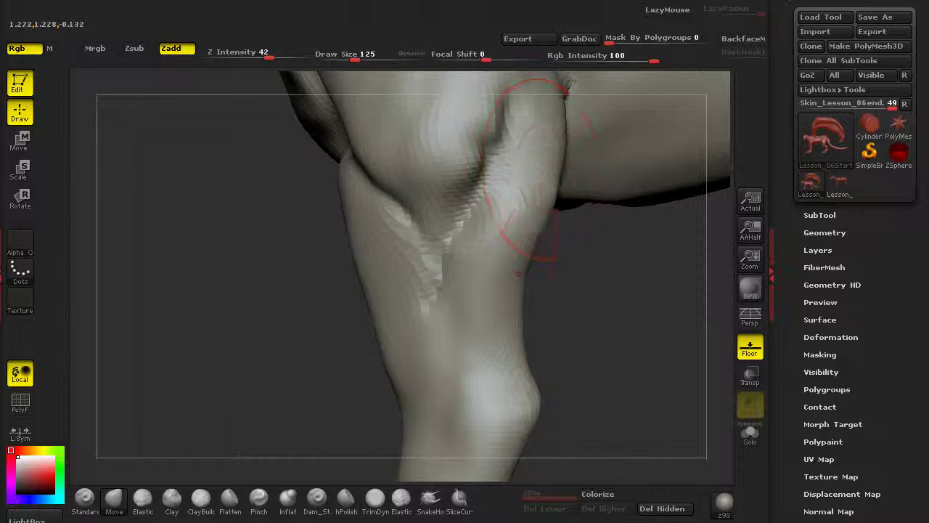
{"action": "left_click_drag", "start_coordinate": [510, 300], "coordinate": [542, 304]}
{"action": "left_click_drag", "start_coordinate": [615, 330], "coordinate": [407, 345], "text": "alt"}
{"action": "left_click_drag", "start_coordinate": [218, 323], "coordinate": [428, 326]}
{"action": "left_click_drag", "start_coordinate": [546, 255], "coordinate": [559, 312], "text": "alt"}
{"action": "left_click_drag", "start_coordinate": [519, 190], "coordinate": [494, 184]}
{"action": "mouse_move", "coordinate": [548, 199]}
{"action": "left_mouse_down", "text": "alt"}
{"action": "mouse_move", "coordinate": [575, 278]}
{"action": "mouse_move", "coordinate": [545, 228]}
{"action": "left_mouse_up", "text": "alt"}
Reshape the inner contour of the upper forelegs with the Move brush from front and three-quarter views.
{"action": "left_click_drag", "start_coordinate": [275, 353], "coordinate": [218, 305], "text": "alt"}
{"action": "left_click_drag", "start_coordinate": [218, 305], "coordinate": [221, 356], "text": "alt"}
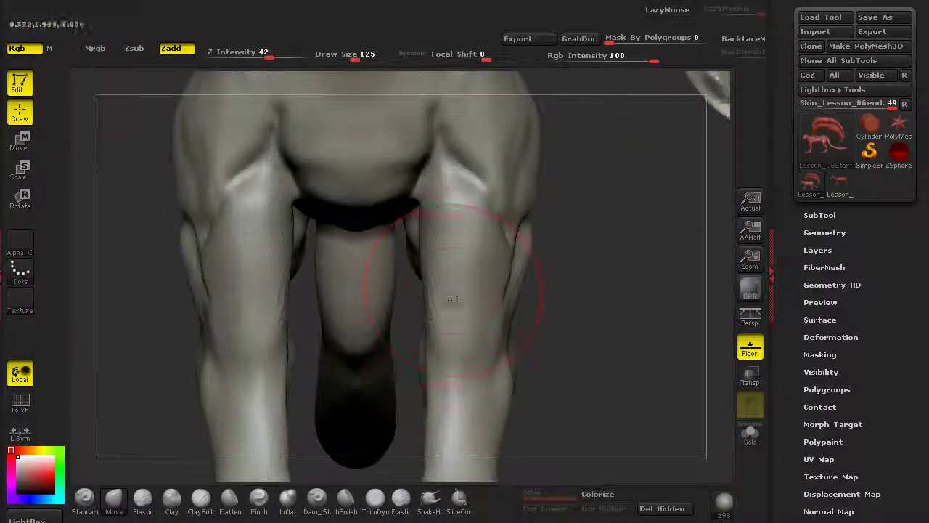
{"action": "left_click_drag", "start_coordinate": [438, 349], "coordinate": [452, 348]}
{"action": "mouse_move", "coordinate": [545, 337]}
{"action": "left_mouse_down"}
{"action": "mouse_move", "coordinate": [589, 339]}
{"action": "mouse_move", "coordinate": [596, 319]}
{"action": "mouse_move", "coordinate": [618, 321]}
{"action": "left_mouse_up"}
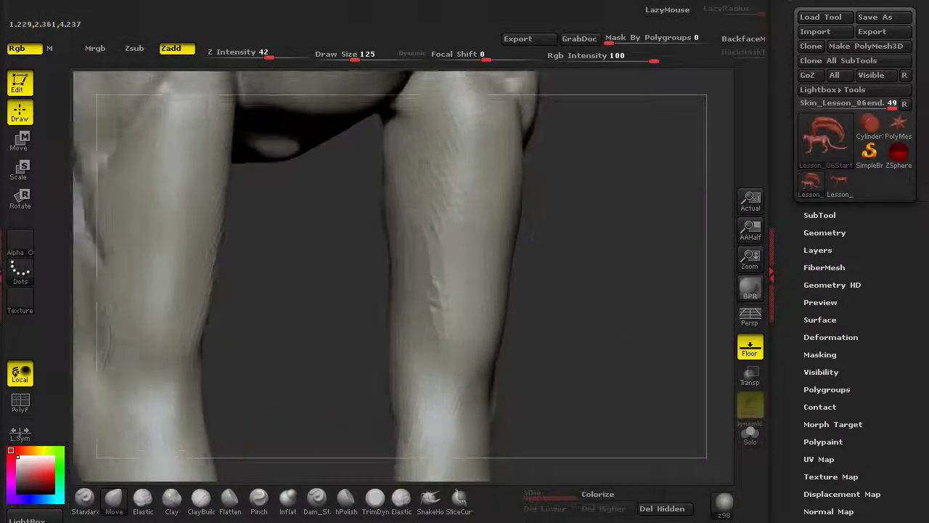
{"action": "left_click_drag", "start_coordinate": [427, 147], "coordinate": [439, 147]}
{"action": "left_click_drag", "start_coordinate": [351, 188], "coordinate": [363, 188]}
{"action": "left_click_drag", "start_coordinate": [203, 399], "coordinate": [197, 439], "text": "alt"}
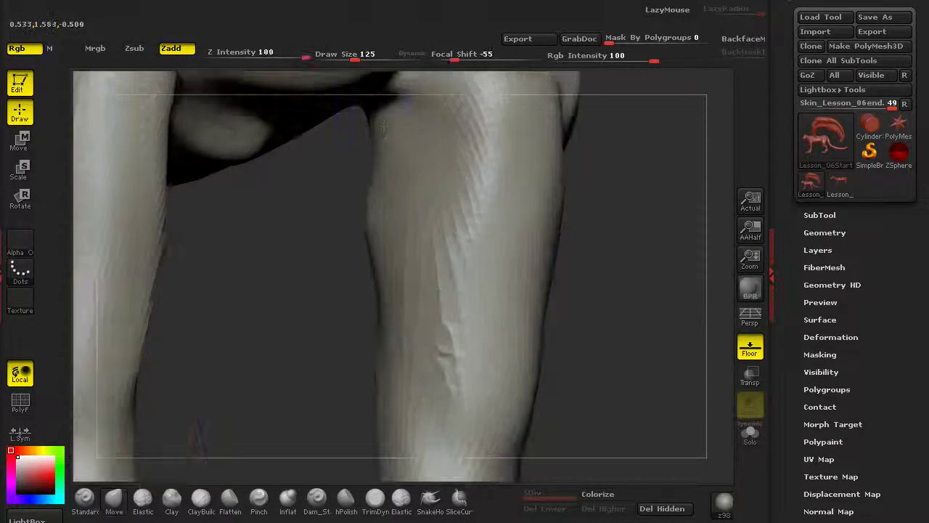
{"action": "left_click_drag", "start_coordinate": [367, 146], "coordinate": [350, 144]}
{"action": "left_click_drag", "start_coordinate": [385, 246], "coordinate": [377, 243]}
Smooth the foreleg surface and refine the inner and outer contours down to the wrist with the Move brush.
{"action": "left_click_drag", "start_coordinate": [223, 214], "coordinate": [226, 167], "text": "alt"}
{"action": "left_click_drag", "start_coordinate": [493, 296], "coordinate": [505, 334], "text": "shift"}
{"action": "left_click_drag", "start_coordinate": [381, 255], "coordinate": [392, 256]}
{"action": "left_click_drag", "start_coordinate": [593, 268], "coordinate": [585, 158], "text": "alt"}
{"action": "left_click_drag", "start_coordinate": [398, 378], "coordinate": [412, 375]}
{"action": "left_click_drag", "start_coordinate": [566, 349], "coordinate": [563, 181], "text": "alt"}
{"action": "left_click_drag", "start_coordinate": [446, 273], "coordinate": [455, 273]}
{"action": "mouse_move", "coordinate": [307, 289]}
{"action": "left_mouse_down", "text": "alt"}
{"action": "mouse_move", "coordinate": [326, 319]}
{"action": "mouse_move", "coordinate": [312, 320]}
{"action": "left_mouse_up", "text": "alt"}
{"action": "left_click_drag", "start_coordinate": [312, 320], "coordinate": [319, 355], "text": "alt"}
{"action": "mouse_move", "coordinate": [389, 199]}
{"action": "left_mouse_down"}
{"action": "mouse_move", "coordinate": [398, 198]}
{"action": "mouse_move", "coordinate": [381, 200]}
{"action": "left_mouse_up"}
{"action": "left_click_drag", "start_coordinate": [388, 251], "coordinate": [378, 252]}
{"action": "mouse_move", "coordinate": [377, 211]}
{"action": "left_mouse_down"}
{"action": "mouse_move", "coordinate": [440, 264]}
{"action": "mouse_move", "coordinate": [462, 397]}
{"action": "left_mouse_up"}
Fill out the middle of the foreleg with the Inflate brush at Z Intensity 10 and smooth the surface.
{"action": "left_click", "coordinate": [293, 499]}
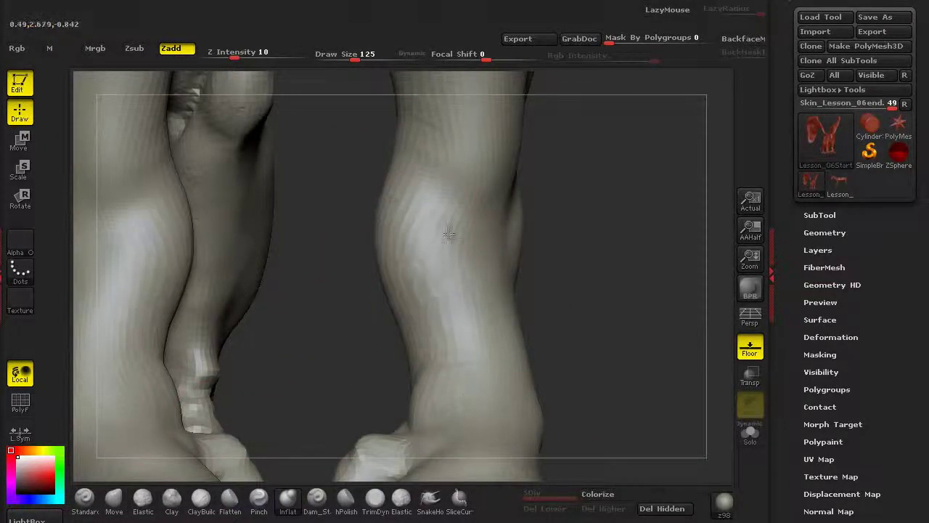
{"action": "left_click_drag", "start_coordinate": [615, 279], "coordinate": [597, 262]}
{"action": "left_click_drag", "start_coordinate": [566, 190], "coordinate": [423, 220], "text": "shift"}
{"action": "mouse_move", "coordinate": [348, 287]}
{"action": "left_mouse_down", "text": "alt"}
{"action": "mouse_move", "coordinate": [324, 286]}
{"action": "mouse_move", "coordinate": [229, 475]}
{"action": "left_mouse_up", "text": "alt"}
Adjust the front profile of the lower foreleg, instep and toes in side view with the Move brush.
{"action": "left_click", "coordinate": [114, 501]}
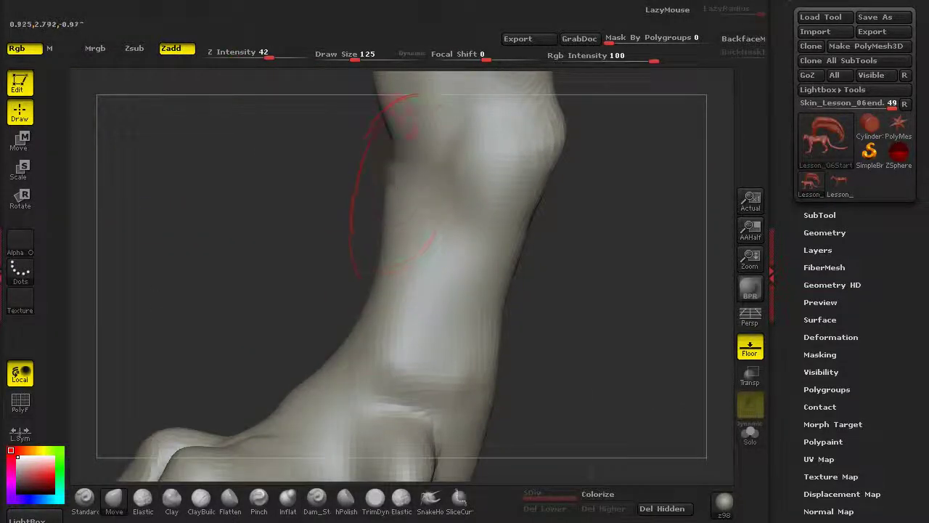
{"action": "left_click_drag", "start_coordinate": [393, 184], "coordinate": [397, 185]}
{"action": "mouse_move", "coordinate": [272, 330]}
{"action": "left_mouse_down", "text": "alt"}
{"action": "mouse_move", "coordinate": [262, 335]}
{"action": "mouse_move", "coordinate": [270, 294]}
{"action": "left_mouse_up", "text": "alt"}
{"action": "left_click_drag", "start_coordinate": [332, 379], "coordinate": [317, 361]}
{"action": "left_click_drag", "start_coordinate": [355, 382], "coordinate": [298, 367]}
{"action": "left_click_drag", "start_coordinate": [248, 328], "coordinate": [258, 343]}
{"action": "left_click_drag", "start_coordinate": [213, 365], "coordinate": [208, 359]}
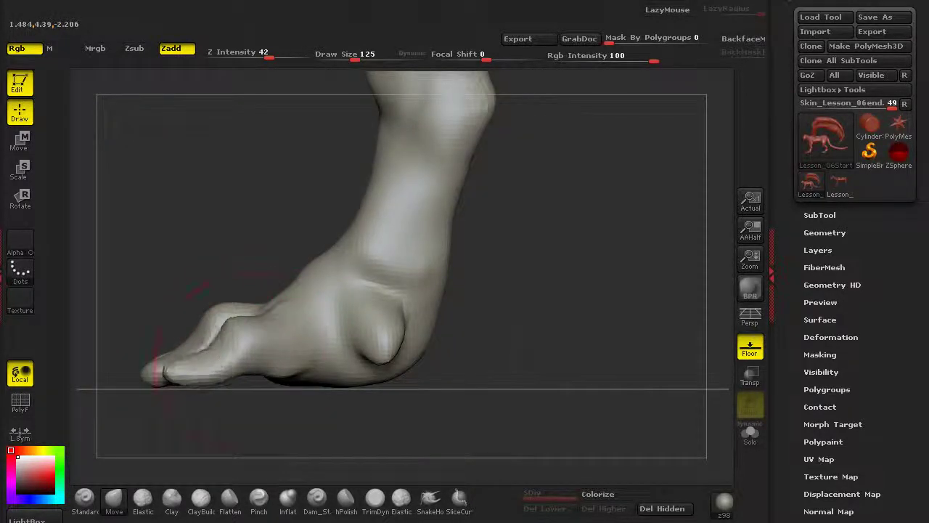
Lift the heel of the front foot off the ground and reshape the paw around the toes with the Move brush.
{"action": "left_click_drag", "start_coordinate": [429, 335], "coordinate": [408, 350]}
{"action": "left_click_drag", "start_coordinate": [334, 374], "coordinate": [324, 307]}
{"action": "left_click_drag", "start_coordinate": [403, 394], "coordinate": [314, 421]}
{"action": "left_click_drag", "start_coordinate": [533, 411], "coordinate": [471, 381]}
{"action": "left_click_drag", "start_coordinate": [435, 310], "coordinate": [439, 267]}
{"action": "left_click_drag", "start_coordinate": [464, 421], "coordinate": [559, 414]}
{"action": "left_click_drag", "start_coordinate": [628, 403], "coordinate": [561, 337], "text": "alt"}
{"action": "mouse_move", "coordinate": [581, 396]}
{"action": "left_mouse_down", "text": "shift"}
{"action": "mouse_move", "coordinate": [423, 376]}
{"action": "mouse_move", "coordinate": [273, 415]}
{"action": "mouse_move", "coordinate": [309, 454]}
{"action": "left_mouse_up", "text": "shift"}
{"action": "left_click_drag", "start_coordinate": [240, 319], "coordinate": [273, 429]}
{"action": "left_click_drag", "start_coordinate": [240, 378], "coordinate": [251, 414], "text": "alt"}
{"action": "left_click_drag", "start_coordinate": [336, 298], "coordinate": [330, 350]}
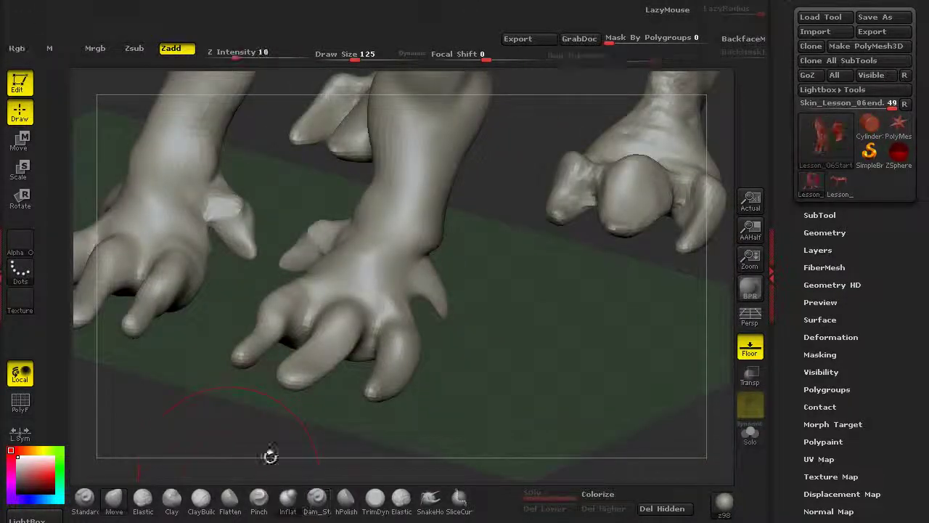
Thicken the front toes with the Inflate brush and refine the ball of the foot with the Move brush.
{"action": "left_click_drag", "start_coordinate": [269, 453], "coordinate": [324, 320]}
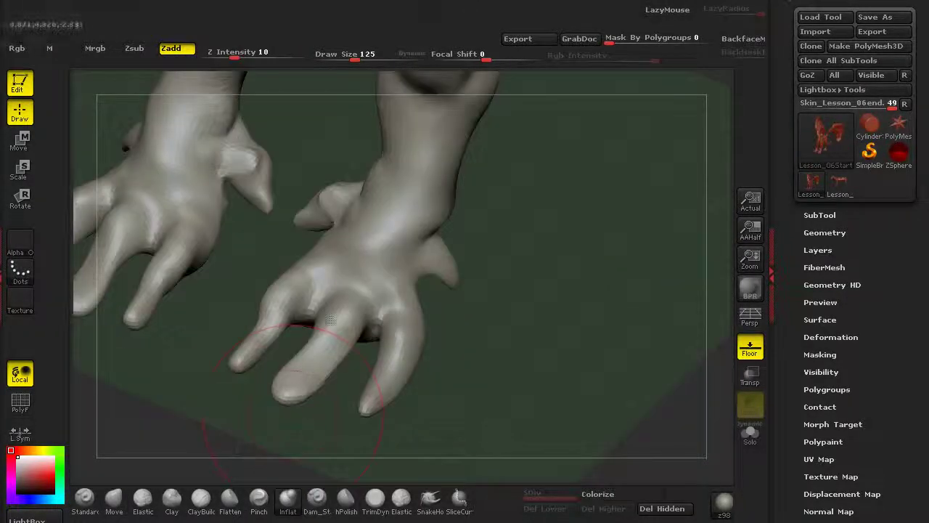
{"action": "left_click_drag", "start_coordinate": [285, 292], "coordinate": [240, 361]}
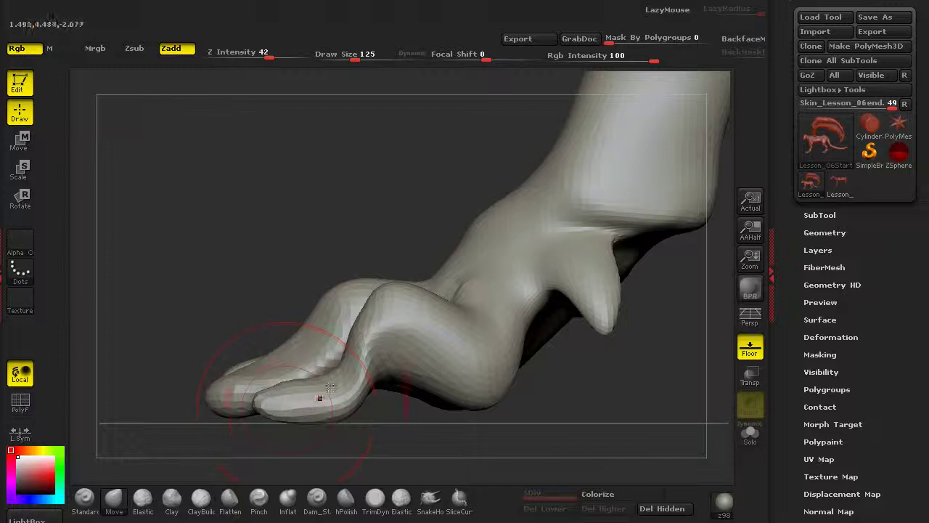
{"action": "left_click_drag", "start_coordinate": [468, 388], "coordinate": [456, 396]}
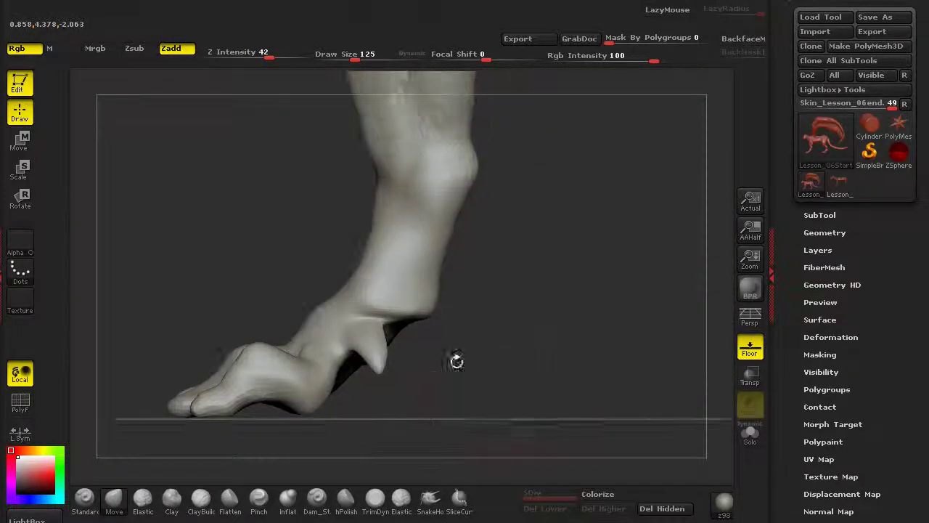
{"action": "mouse_move", "coordinate": [456, 361]}
{"action": "left_mouse_down"}
{"action": "mouse_move", "coordinate": [482, 349]}
{"action": "mouse_move", "coordinate": [457, 322]}
{"action": "mouse_move", "coordinate": [443, 321]}
{"action": "left_mouse_up"}
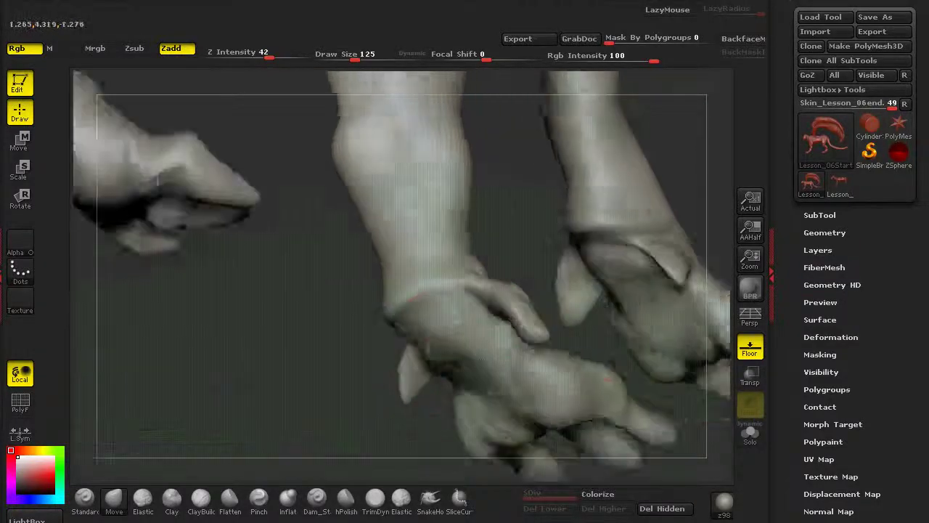
Smooth out the deep hollow between the toe bases on the underside of the front foot.
{"action": "mouse_move", "coordinate": [392, 404]}
{"action": "left_mouse_down"}
{"action": "mouse_move", "coordinate": [353, 421]}
{"action": "mouse_move", "coordinate": [373, 407]}
{"action": "mouse_move", "coordinate": [385, 320]}
{"action": "mouse_move", "coordinate": [378, 323]}
{"action": "left_mouse_up"}
{"action": "left_click_drag", "start_coordinate": [456, 277], "coordinate": [460, 312]}
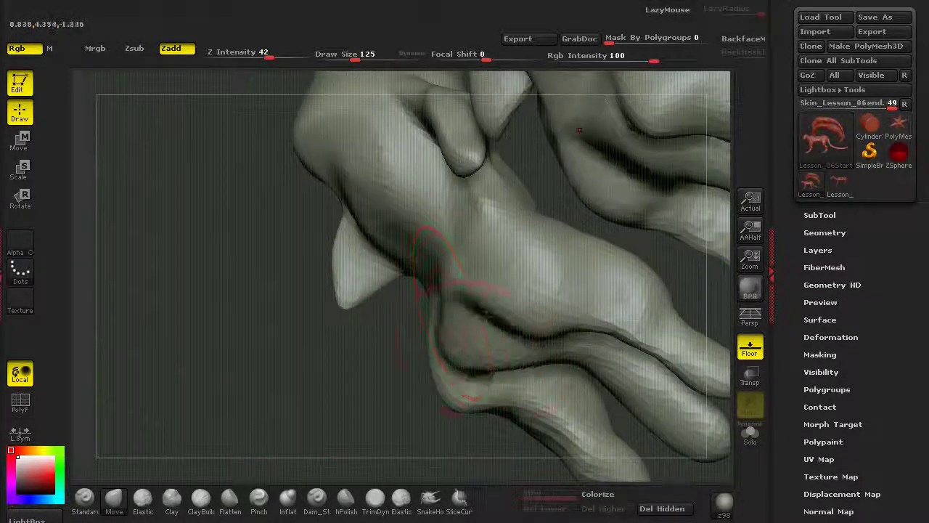
{"action": "mouse_move", "coordinate": [472, 363]}
{"action": "left_mouse_down", "text": "shift"}
{"action": "mouse_move", "coordinate": [484, 342]}
{"action": "mouse_move", "coordinate": [541, 306]}
{"action": "mouse_move", "coordinate": [501, 298]}
{"action": "left_mouse_up", "text": "shift"}
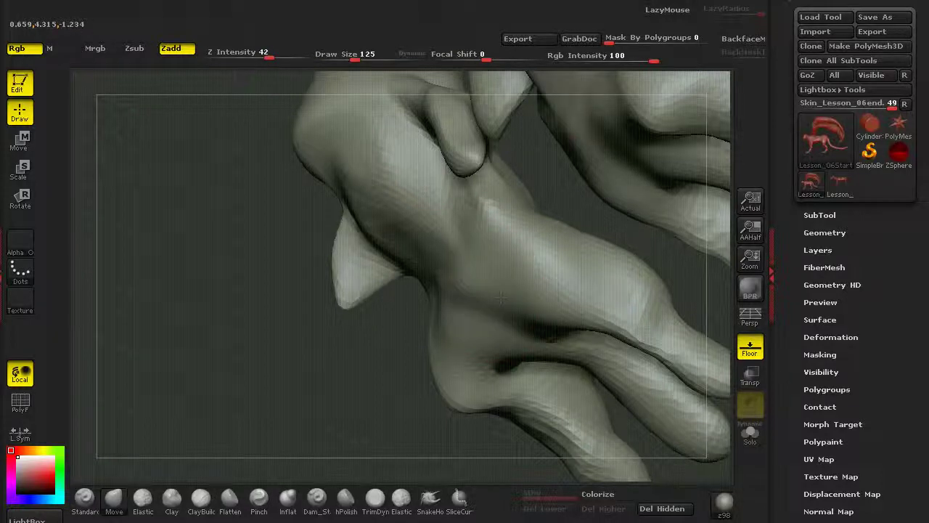
{"action": "mouse_move", "coordinate": [363, 385]}
{"action": "left_mouse_down"}
{"action": "mouse_move", "coordinate": [405, 454]}
{"action": "mouse_move", "coordinate": [403, 363]}
{"action": "left_mouse_up"}
{"action": "left_click_drag", "start_coordinate": [419, 312], "coordinate": [422, 331]}
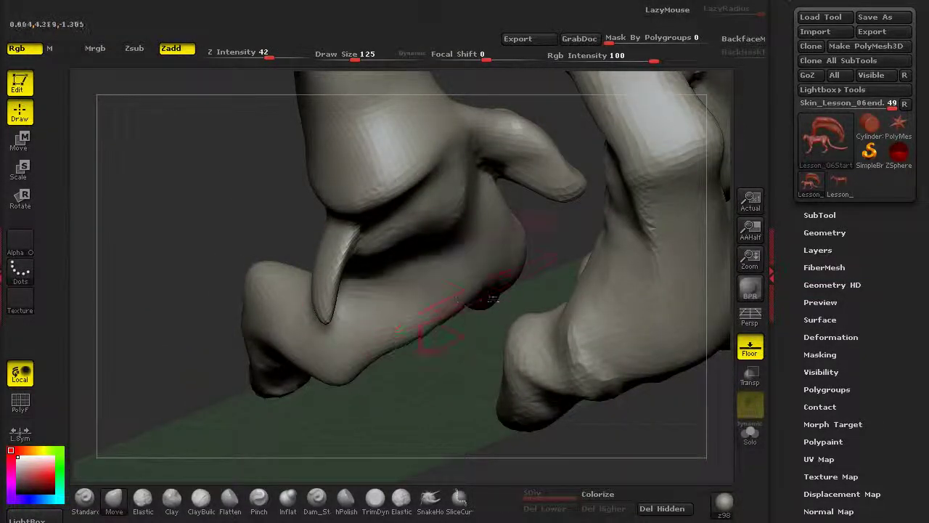
Reshape the sole and heel of the front foot from behind with the Move brush.
{"action": "left_click_drag", "start_coordinate": [448, 296], "coordinate": [434, 318]}
{"action": "left_click_drag", "start_coordinate": [415, 402], "coordinate": [404, 305]}
{"action": "left_click_drag", "start_coordinate": [222, 225], "coordinate": [225, 181]}
{"action": "mouse_move", "coordinate": [319, 215]}
{"action": "left_mouse_down"}
{"action": "mouse_move", "coordinate": [300, 199]}
{"action": "mouse_move", "coordinate": [291, 219]}
{"action": "left_mouse_up"}
{"action": "left_click_drag", "start_coordinate": [276, 305], "coordinate": [297, 383], "text": "alt"}
Build up the sole of the front foot with the Inflate and Clay brushes and smooth the pad surface.
{"action": "left_click", "coordinate": [287, 508]}
{"action": "mouse_move", "coordinate": [311, 283]}
{"action": "left_mouse_down"}
{"action": "mouse_move", "coordinate": [313, 352]}
{"action": "mouse_move", "coordinate": [299, 309]}
{"action": "mouse_move", "coordinate": [302, 417]}
{"action": "mouse_move", "coordinate": [317, 262]}
{"action": "left_mouse_up"}
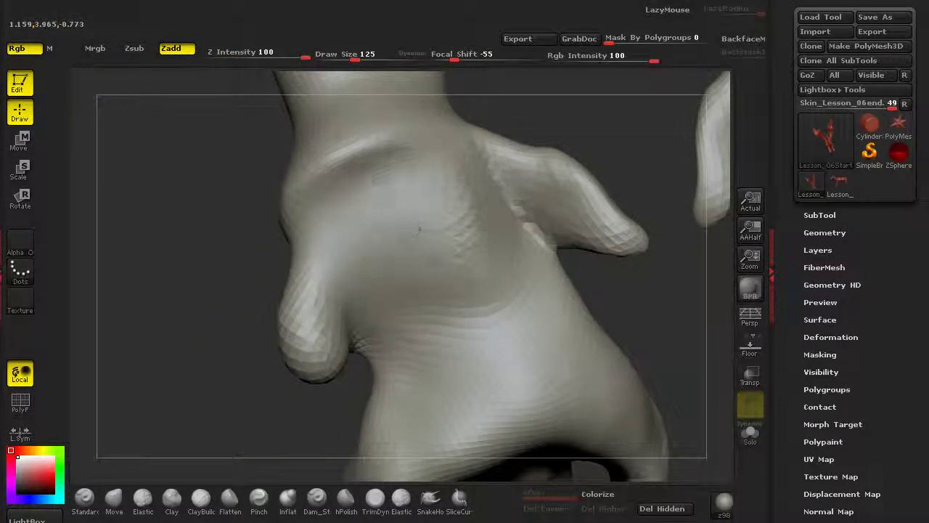
{"action": "left_click", "coordinate": [168, 510]}
{"action": "mouse_move", "coordinate": [398, 242]}
{"action": "left_mouse_down"}
{"action": "mouse_move", "coordinate": [429, 270]}
{"action": "mouse_move", "coordinate": [400, 222]}
{"action": "mouse_move", "coordinate": [377, 229]}
{"action": "left_mouse_up"}
{"action": "left_click_drag", "start_coordinate": [225, 273], "coordinate": [177, 165], "text": "alt"}
{"action": "left_click_drag", "start_coordinate": [519, 290], "coordinate": [454, 312]}
{"action": "mouse_move", "coordinate": [403, 388]}
{"action": "left_mouse_down"}
{"action": "mouse_move", "coordinate": [539, 313]}
{"action": "mouse_move", "coordinate": [450, 296]}
{"action": "left_mouse_up"}
{"action": "left_click_drag", "start_coordinate": [389, 203], "coordinate": [529, 264], "text": "shift"}
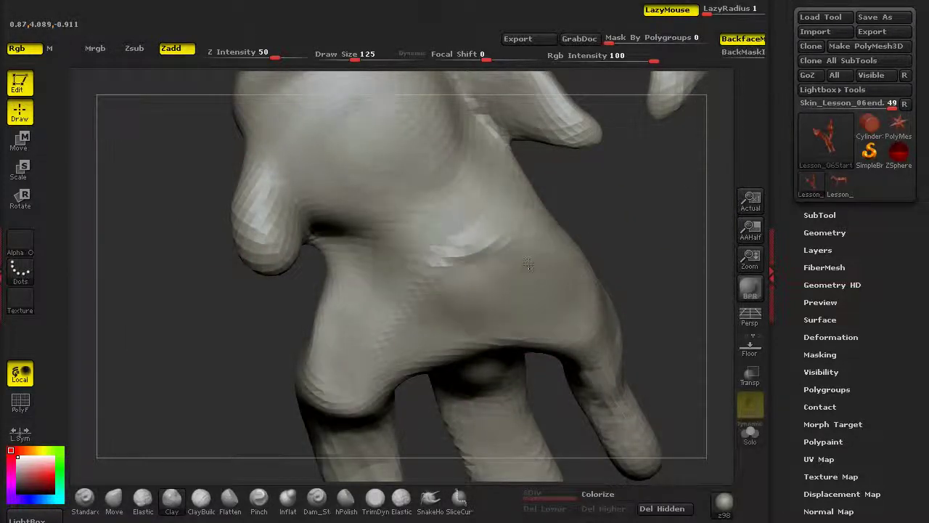
{"action": "mouse_move", "coordinate": [407, 255]}
{"action": "left_mouse_down"}
{"action": "mouse_move", "coordinate": [512, 279]}
{"action": "mouse_move", "coordinate": [425, 185]}
{"action": "left_mouse_up"}
{"action": "left_click_drag", "start_coordinate": [191, 409], "coordinate": [464, 429]}
Carve creases around the thumb base and the foot pad with the Dam_Standard brush at Z Intensity 33.
{"action": "left_click_drag", "start_coordinate": [465, 318], "coordinate": [461, 160], "text": "alt"}
{"action": "left_click", "coordinate": [317, 500]}
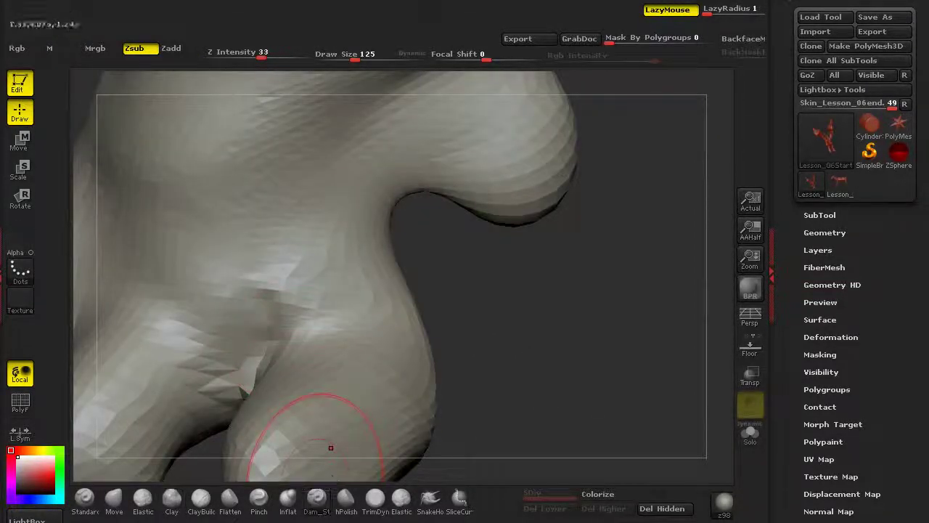
{"action": "left_click_drag", "start_coordinate": [451, 249], "coordinate": [475, 354], "text": "alt"}
{"action": "mouse_move", "coordinate": [495, 280]}
{"action": "left_mouse_down"}
{"action": "mouse_move", "coordinate": [403, 346]}
{"action": "mouse_move", "coordinate": [495, 263]}
{"action": "mouse_move", "coordinate": [413, 330]}
{"action": "mouse_move", "coordinate": [428, 283]}
{"action": "left_mouse_up"}
{"action": "left_click_drag", "start_coordinate": [479, 370], "coordinate": [406, 435], "text": "alt"}
{"action": "mouse_move", "coordinate": [217, 437]}
{"action": "left_mouse_down"}
{"action": "mouse_move", "coordinate": [130, 400]}
{"action": "mouse_move", "coordinate": [247, 334]}
{"action": "left_mouse_up"}
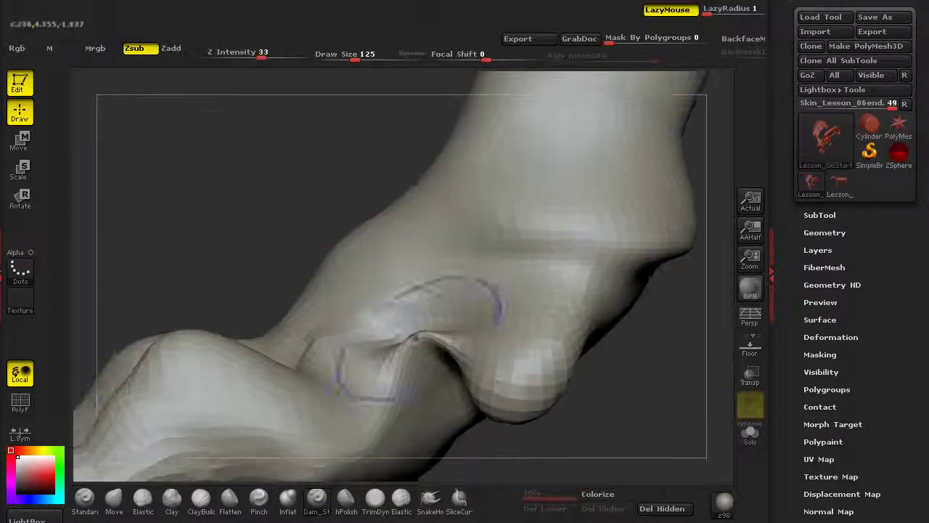
Smooth the carved crease above the thumb base on the front foot.
{"action": "left_click_drag", "start_coordinate": [464, 276], "coordinate": [436, 240], "text": "shift"}
{"action": "left_click_drag", "start_coordinate": [290, 305], "coordinate": [106, 403]}
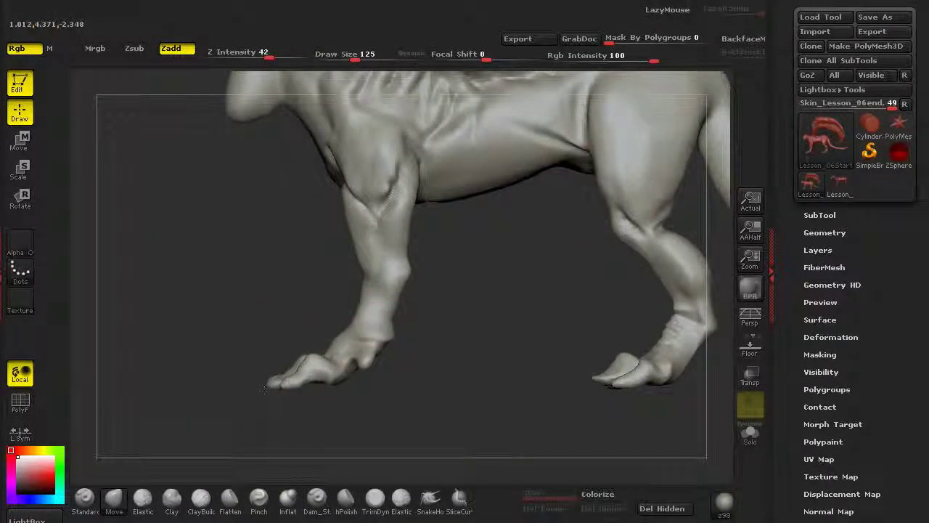
Examine the front foot, foreleg, shoulder and head in side view and the whole creature from the front.
{"action": "left_click_drag", "start_coordinate": [263, 393], "coordinate": [298, 475], "text": "alt"}
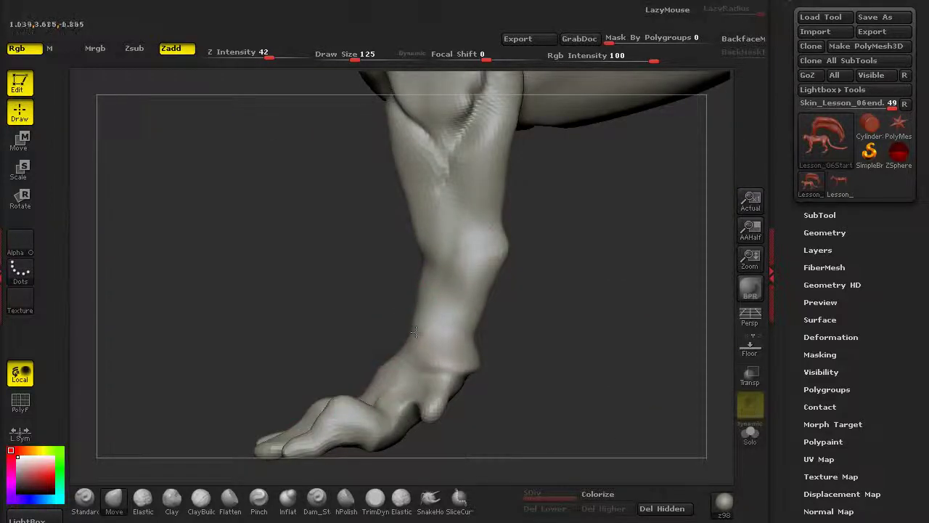
{"action": "left_click_drag", "start_coordinate": [392, 251], "coordinate": [425, 270], "text": "alt"}
{"action": "mouse_move", "coordinate": [465, 246]}
{"action": "left_mouse_down", "text": "alt"}
{"action": "mouse_move", "coordinate": [477, 290]}
{"action": "mouse_move", "coordinate": [555, 352]}
{"action": "mouse_move", "coordinate": [539, 302]}
{"action": "left_mouse_up", "text": "alt"}
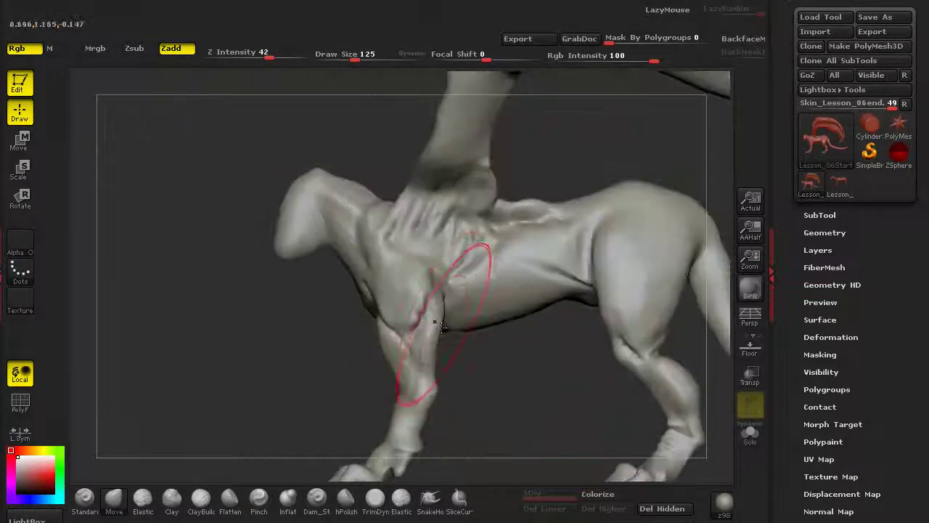
{"action": "left_click_drag", "start_coordinate": [320, 320], "coordinate": [371, 361], "text": "alt"}
{"action": "left_click_drag", "start_coordinate": [387, 296], "coordinate": [390, 161], "text": "ctrl"}
{"action": "left_click", "coordinate": [306, 348], "text": "ctrl"}
{"action": "mouse_move", "coordinate": [316, 355]}
{"action": "left_mouse_down", "text": "alt"}
{"action": "mouse_move", "coordinate": [325, 302]}
{"action": "mouse_move", "coordinate": [311, 362]}
{"action": "left_mouse_up", "text": "alt"}
{"action": "left_click_drag", "start_coordinate": [311, 362], "coordinate": [315, 400], "text": "alt"}
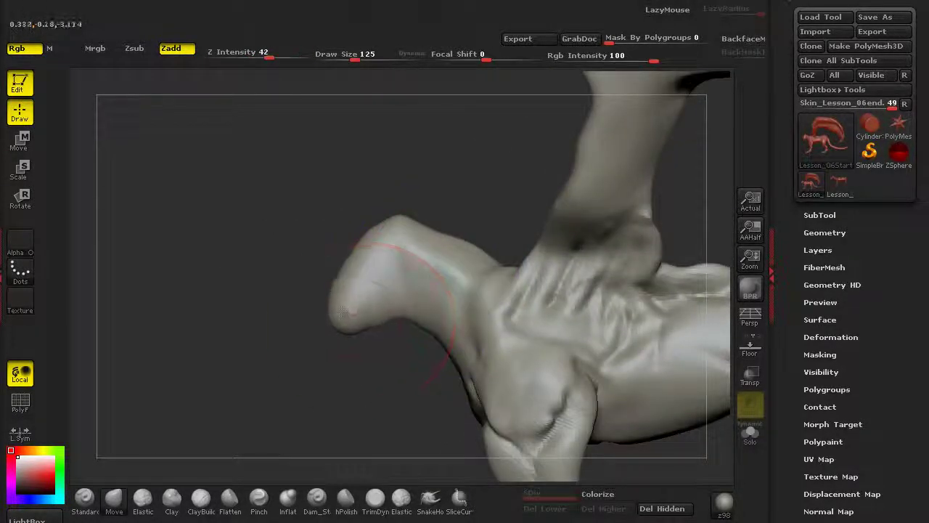
{"action": "left_click_drag", "start_coordinate": [597, 464], "coordinate": [578, 456], "text": "alt"}
{"action": "left_click_drag", "start_coordinate": [340, 367], "coordinate": [289, 294], "text": "alt"}
{"action": "left_click_drag", "start_coordinate": [174, 363], "coordinate": [245, 415], "text": "shift"}
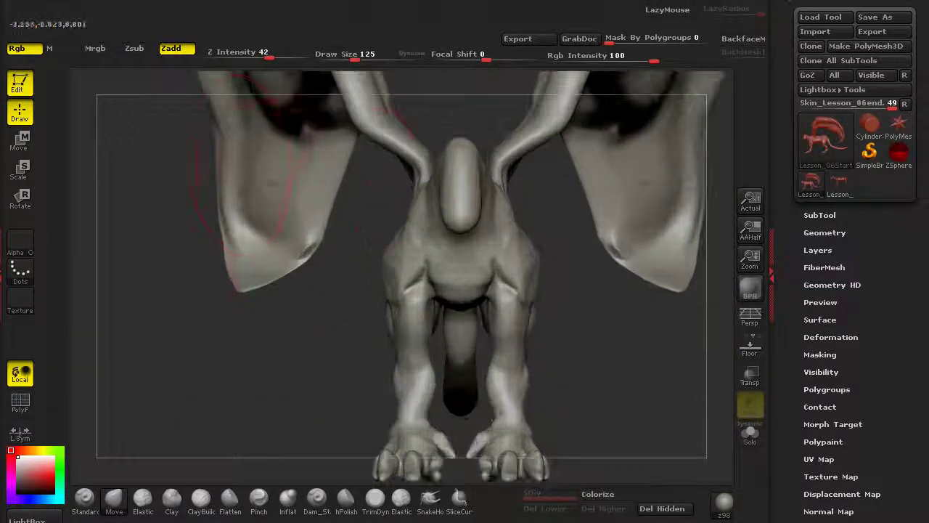
Refine the chest and the creases between the upper forelegs from the front with the Dam_Standard brush at Z Intensity 33.
{"action": "mouse_move", "coordinate": [299, 397]}
{"action": "left_mouse_down", "text": "alt"}
{"action": "mouse_move", "coordinate": [242, 290]}
{"action": "mouse_move", "coordinate": [240, 338]}
{"action": "left_mouse_up", "text": "alt"}
{"action": "mouse_move", "coordinate": [431, 356]}
{"action": "left_mouse_down"}
{"action": "mouse_move", "coordinate": [386, 318]}
{"action": "mouse_move", "coordinate": [395, 314]}
{"action": "left_mouse_up"}
{"action": "mouse_move", "coordinate": [546, 244]}
{"action": "left_mouse_down", "text": "alt"}
{"action": "mouse_move", "coordinate": [574, 323]}
{"action": "mouse_move", "coordinate": [572, 353]}
{"action": "left_mouse_up", "text": "alt"}
{"action": "left_click_drag", "start_coordinate": [436, 236], "coordinate": [427, 187]}
{"action": "left_click_drag", "start_coordinate": [566, 254], "coordinate": [569, 293], "text": "alt"}
{"action": "left_click_drag", "start_coordinate": [397, 199], "coordinate": [382, 184]}
{"action": "left_click_drag", "start_coordinate": [436, 197], "coordinate": [417, 190]}
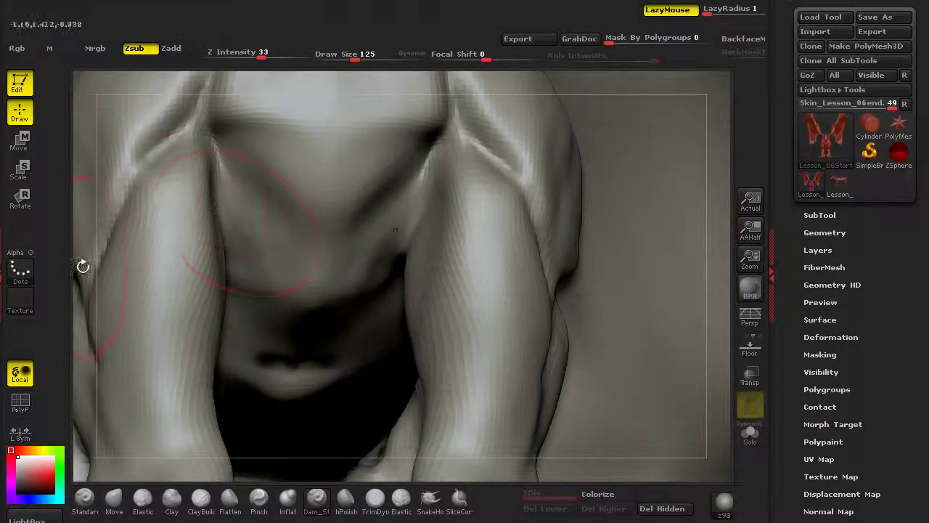
Flatten the chest between the forelegs with the TrimDynamic brush and smooth out its jagged edges.
{"action": "left_click_drag", "start_coordinate": [83, 266], "coordinate": [256, 466]}
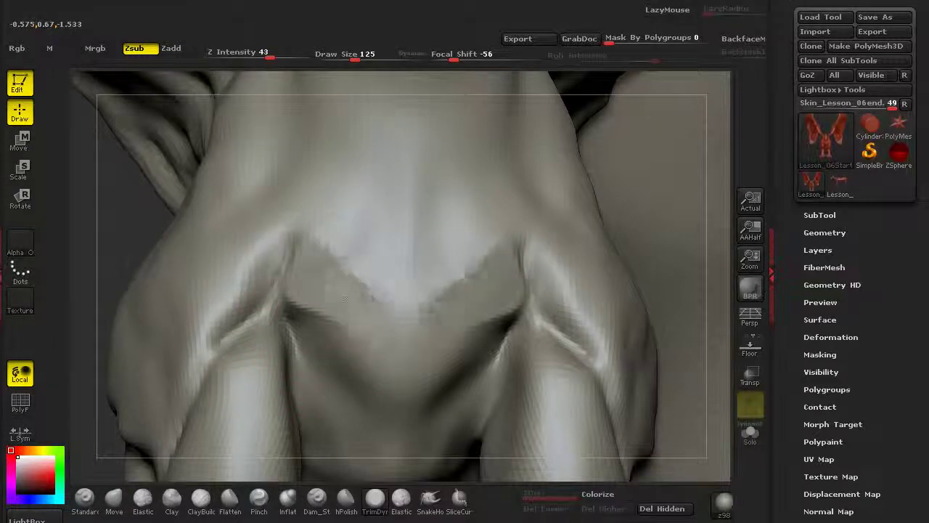
{"action": "left_click_drag", "start_coordinate": [345, 299], "coordinate": [392, 378]}
{"action": "mouse_move", "coordinate": [392, 290]}
{"action": "left_mouse_down"}
{"action": "mouse_move", "coordinate": [363, 269]}
{"action": "mouse_move", "coordinate": [322, 191]}
{"action": "left_mouse_up"}
{"action": "mouse_move", "coordinate": [356, 320]}
{"action": "left_mouse_down"}
{"action": "mouse_move", "coordinate": [383, 374]}
{"action": "mouse_move", "coordinate": [406, 363]}
{"action": "mouse_move", "coordinate": [394, 339]}
{"action": "left_mouse_up"}
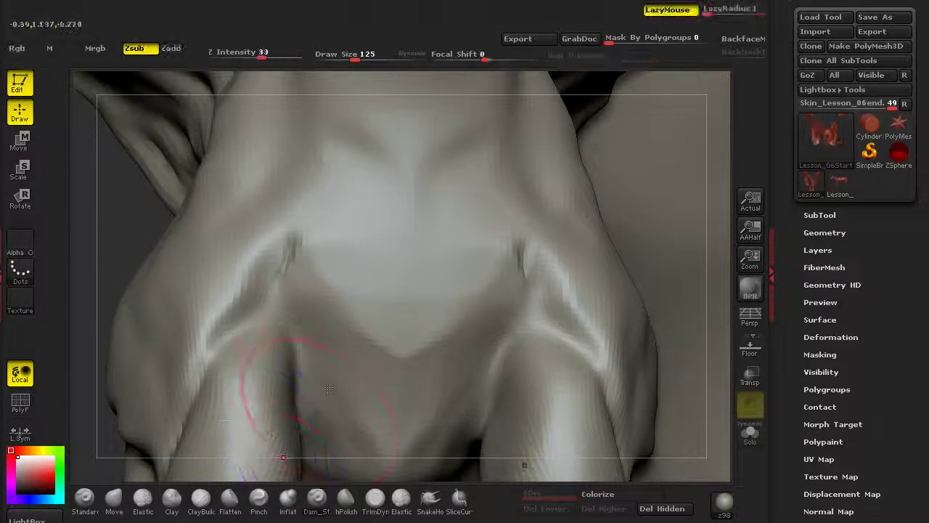
{"action": "mouse_move", "coordinate": [341, 341]}
{"action": "left_mouse_down"}
{"action": "mouse_move", "coordinate": [261, 298]}
{"action": "mouse_move", "coordinate": [284, 280]}
{"action": "mouse_move", "coordinate": [284, 218]}
{"action": "left_mouse_up"}
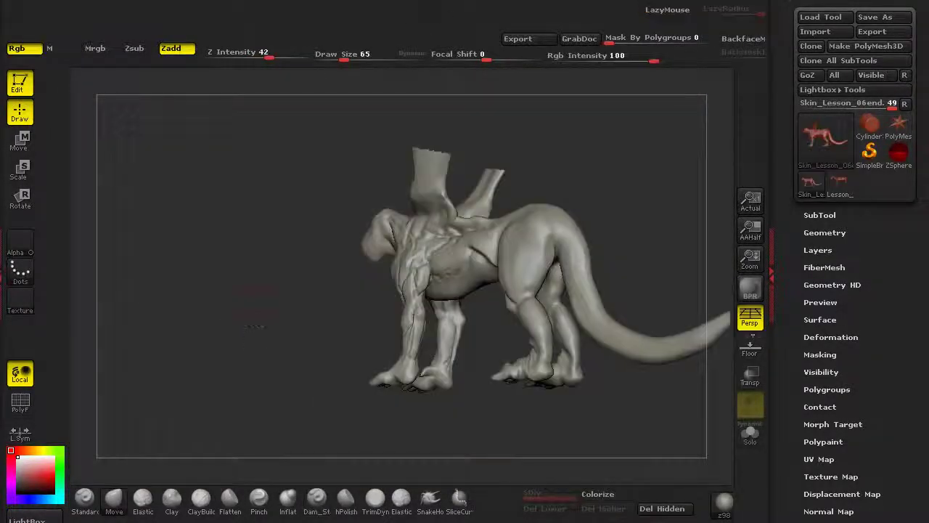
Examine the muscled body in perspective from the front and side, including the legs, torso, neck and head.
{"action": "left_click_drag", "start_coordinate": [363, 341], "coordinate": [305, 341]}
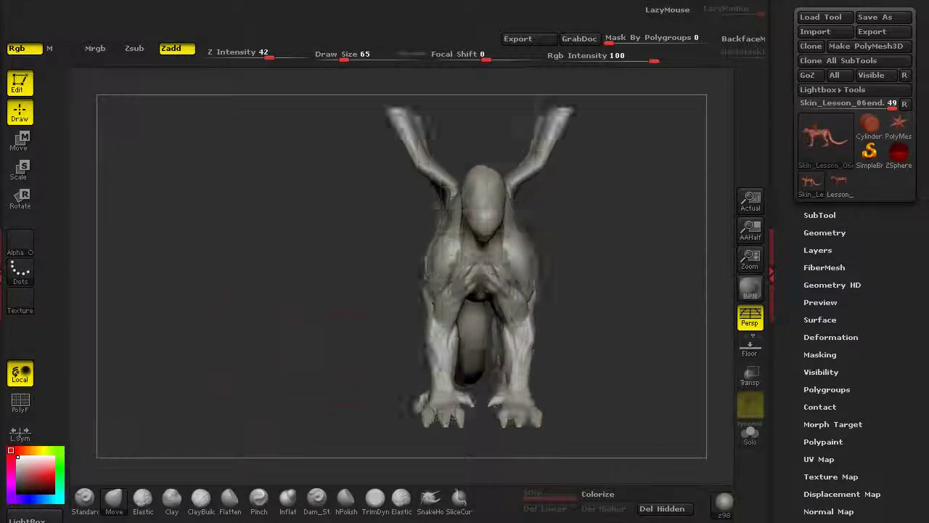
{"action": "left_click_drag", "start_coordinate": [302, 376], "coordinate": [300, 289], "text": "alt"}
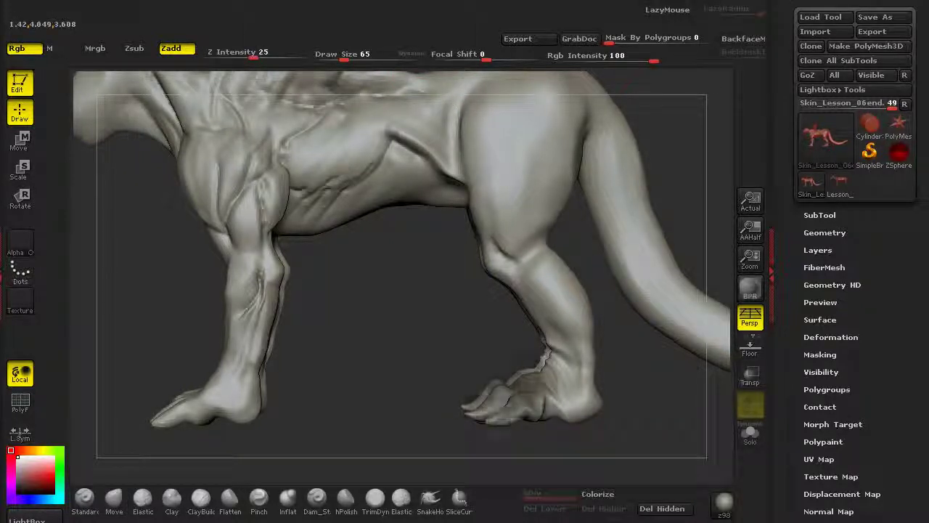
{"action": "left_click_drag", "start_coordinate": [149, 434], "coordinate": [349, 374], "text": "ctrl"}
{"action": "left_click_drag", "start_coordinate": [401, 359], "coordinate": [323, 320]}
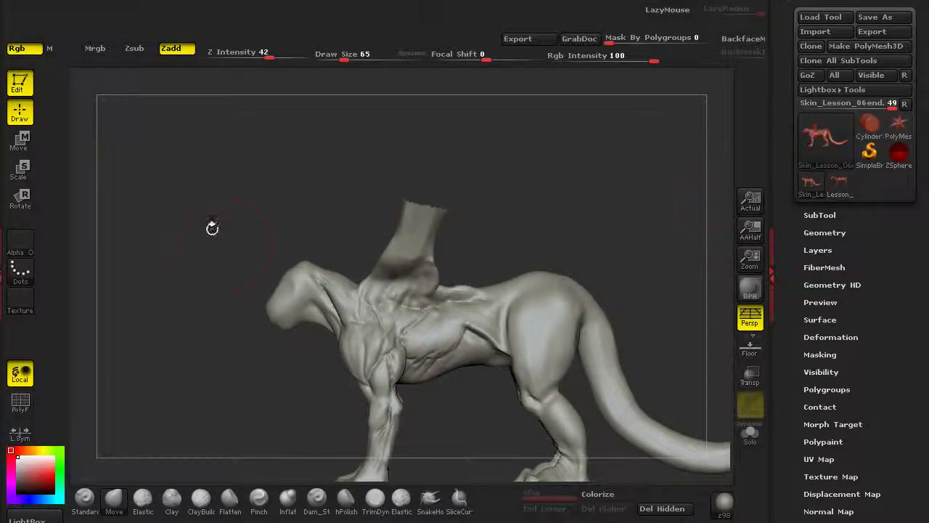
{"action": "mouse_move", "coordinate": [407, 279]}
{"action": "left_mouse_down", "text": "ctrl"}
{"action": "mouse_move", "coordinate": [526, 276]}
{"action": "mouse_move", "coordinate": [421, 334]}
{"action": "mouse_move", "coordinate": [440, 359]}
{"action": "left_mouse_up", "text": "ctrl"}
{"action": "left_click_drag", "start_coordinate": [290, 416], "coordinate": [260, 314], "text": "alt"}
{"action": "left_click_drag", "start_coordinate": [442, 353], "coordinate": [451, 311], "text": "ctrl"}
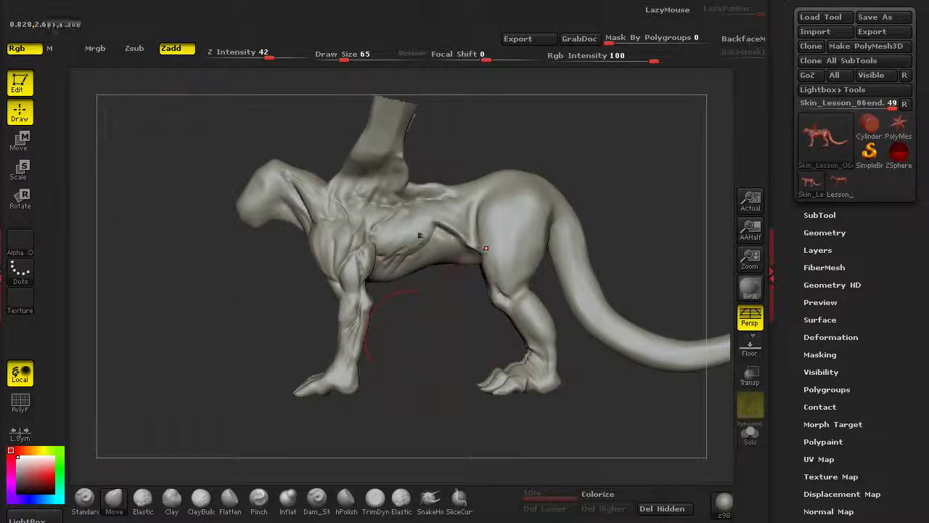
{"action": "left_click_drag", "start_coordinate": [275, 316], "coordinate": [331, 453], "text": "alt"}
{"action": "left_click_drag", "start_coordinate": [282, 360], "coordinate": [313, 385], "text": "alt"}
{"action": "left_click_drag", "start_coordinate": [254, 357], "coordinate": [403, 452], "text": "alt"}
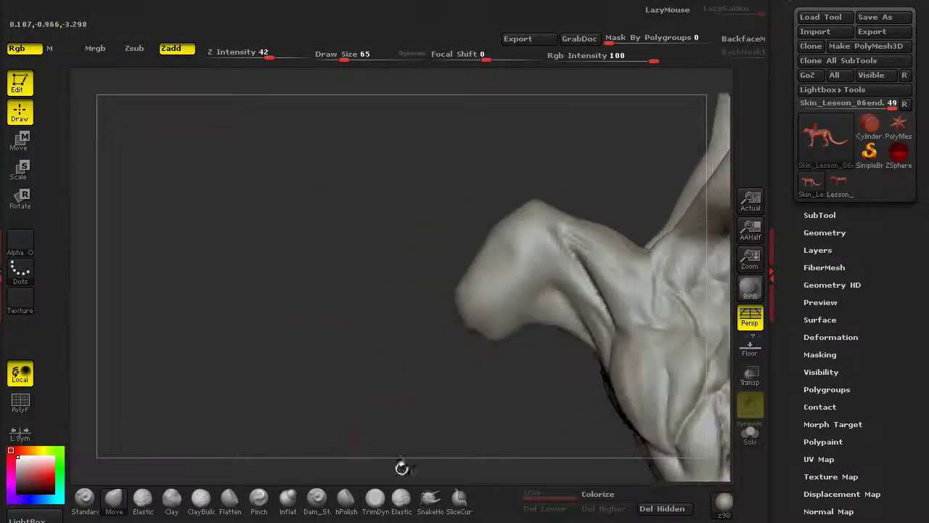
Reshape the blank head with the Move brush, forming a raised crest at the top and an indented forehead.
{"action": "left_click_drag", "start_coordinate": [342, 338], "coordinate": [388, 79]}
{"action": "left_click_drag", "start_coordinate": [453, 80], "coordinate": [492, 169]}
{"action": "left_click_drag", "start_coordinate": [511, 202], "coordinate": [488, 203]}
{"action": "mouse_move", "coordinate": [531, 226]}
{"action": "left_mouse_down"}
{"action": "mouse_move", "coordinate": [546, 219]}
{"action": "mouse_move", "coordinate": [495, 207]}
{"action": "left_mouse_up"}
{"action": "mouse_move", "coordinate": [485, 240]}
{"action": "left_mouse_down"}
{"action": "mouse_move", "coordinate": [501, 243]}
{"action": "mouse_move", "coordinate": [480, 243]}
{"action": "left_mouse_up"}
{"action": "mouse_move", "coordinate": [414, 263]}
{"action": "right_mouse_down", "text": "ctrl"}
{"action": "mouse_move", "coordinate": [368, 277]}
{"action": "mouse_move", "coordinate": [326, 254]}
{"action": "right_mouse_up", "text": "ctrl"}
{"action": "right_click_drag", "start_coordinate": [369, 280], "coordinate": [377, 384], "text": "ctrl"}
{"action": "mouse_move", "coordinate": [432, 231]}
{"action": "left_mouse_down"}
{"action": "mouse_move", "coordinate": [406, 238]}
{"action": "mouse_move", "coordinate": [485, 235]}
{"action": "left_mouse_up"}
{"action": "left_click_drag", "start_coordinate": [433, 203], "coordinate": [406, 194]}
{"action": "left_click_drag", "start_coordinate": [388, 142], "coordinate": [398, 141]}
{"action": "left_click_drag", "start_coordinate": [406, 215], "coordinate": [400, 196]}
{"action": "left_click_drag", "start_coordinate": [403, 144], "coordinate": [389, 151]}
Shape the rounded front of the face and the chin with the Move brush at Draw Size 110.
{"action": "right_click_drag", "start_coordinate": [334, 150], "coordinate": [348, 240], "text": "alt"}
{"action": "mouse_move", "coordinate": [401, 258]}
{"action": "left_mouse_down"}
{"action": "mouse_move", "coordinate": [414, 266]}
{"action": "mouse_move", "coordinate": [389, 284]}
{"action": "left_mouse_up"}
{"action": "right_click_drag", "start_coordinate": [378, 292], "coordinate": [333, 231], "text": "alt"}
{"action": "right_click_drag", "start_coordinate": [332, 231], "coordinate": [331, 180], "text": "ctrl"}
{"action": "left_click_drag", "start_coordinate": [397, 223], "coordinate": [385, 223]}
{"action": "mouse_move", "coordinate": [352, 270]}
{"action": "left_mouse_down"}
{"action": "mouse_move", "coordinate": [365, 281]}
{"action": "mouse_move", "coordinate": [330, 296]}
{"action": "mouse_move", "coordinate": [346, 321]}
{"action": "left_mouse_up"}
{"action": "mouse_move", "coordinate": [280, 390]}
{"action": "right_mouse_down", "text": "alt"}
{"action": "mouse_move", "coordinate": [348, 398]}
{"action": "mouse_move", "coordinate": [349, 438]}
{"action": "right_mouse_up", "text": "alt"}
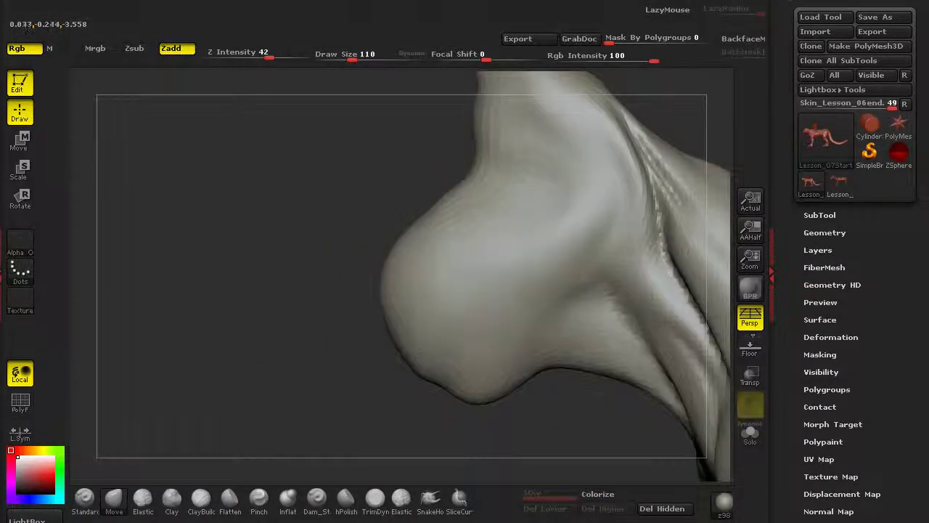
{"action": "right_click_drag", "start_coordinate": [337, 363], "coordinate": [330, 304], "text": "ctrl"}
{"action": "left_click_drag", "start_coordinate": [360, 373], "coordinate": [326, 324], "text": "alt"}
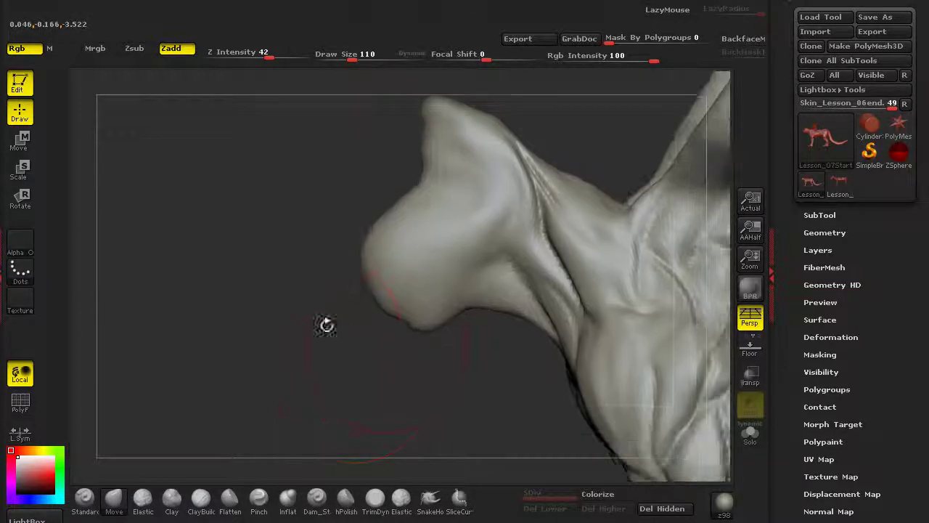
Pull the lower face and jaw downward into a longer muzzle with the Move brush.
{"action": "mouse_move", "coordinate": [492, 416]}
{"action": "left_mouse_down", "text": "alt"}
{"action": "mouse_move", "coordinate": [473, 375]}
{"action": "mouse_move", "coordinate": [471, 407]}
{"action": "left_mouse_up", "text": "alt"}
{"action": "left_click_drag", "start_coordinate": [371, 397], "coordinate": [370, 458], "text": "alt"}
{"action": "mouse_move", "coordinate": [320, 351]}
{"action": "left_mouse_down"}
{"action": "mouse_move", "coordinate": [309, 406]}
{"action": "mouse_move", "coordinate": [365, 301]}
{"action": "mouse_move", "coordinate": [378, 302]}
{"action": "mouse_move", "coordinate": [381, 341]}
{"action": "mouse_move", "coordinate": [416, 389]}
{"action": "left_mouse_up"}
{"action": "mouse_move", "coordinate": [378, 412]}
{"action": "left_mouse_down", "text": "alt"}
{"action": "mouse_move", "coordinate": [438, 384]}
{"action": "mouse_move", "coordinate": [443, 399]}
{"action": "left_mouse_up", "text": "alt"}
{"action": "mouse_move", "coordinate": [388, 326]}
{"action": "left_mouse_down"}
{"action": "mouse_move", "coordinate": [403, 361]}
{"action": "mouse_move", "coordinate": [369, 369]}
{"action": "left_mouse_up"}
{"action": "left_click_drag", "start_coordinate": [412, 335], "coordinate": [428, 357]}
{"action": "left_click_drag", "start_coordinate": [459, 320], "coordinate": [476, 339]}
{"action": "left_click_drag", "start_coordinate": [502, 309], "coordinate": [512, 326]}
Refine the tip and front profile of the muzzle with the Move brush.
{"action": "mouse_move", "coordinate": [459, 347]}
{"action": "left_mouse_down"}
{"action": "mouse_move", "coordinate": [407, 372]}
{"action": "mouse_move", "coordinate": [357, 378]}
{"action": "left_mouse_up"}
{"action": "left_click_drag", "start_coordinate": [342, 345], "coordinate": [330, 364]}
{"action": "left_click_drag", "start_coordinate": [317, 330], "coordinate": [310, 339]}
{"action": "left_click_drag", "start_coordinate": [270, 393], "coordinate": [280, 319], "text": "alt"}
{"action": "left_click_drag", "start_coordinate": [244, 289], "coordinate": [302, 248], "text": "alt"}
{"action": "mouse_move", "coordinate": [234, 314]}
{"action": "left_mouse_down", "text": "alt"}
{"action": "mouse_move", "coordinate": [257, 382]}
{"action": "mouse_move", "coordinate": [302, 413]}
{"action": "left_mouse_up", "text": "alt"}
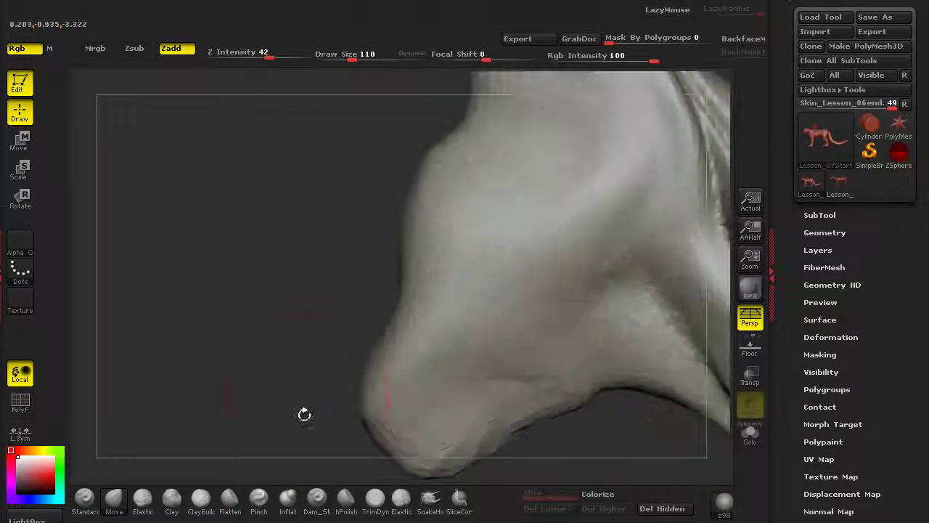
Carve an eye socket into the side of the head and raise an eyeball in it using the Dam_Standard and Standard brushes.
{"action": "left_click", "coordinate": [315, 501]}
{"action": "left_click_drag", "start_coordinate": [291, 334], "coordinate": [248, 368], "text": "alt"}
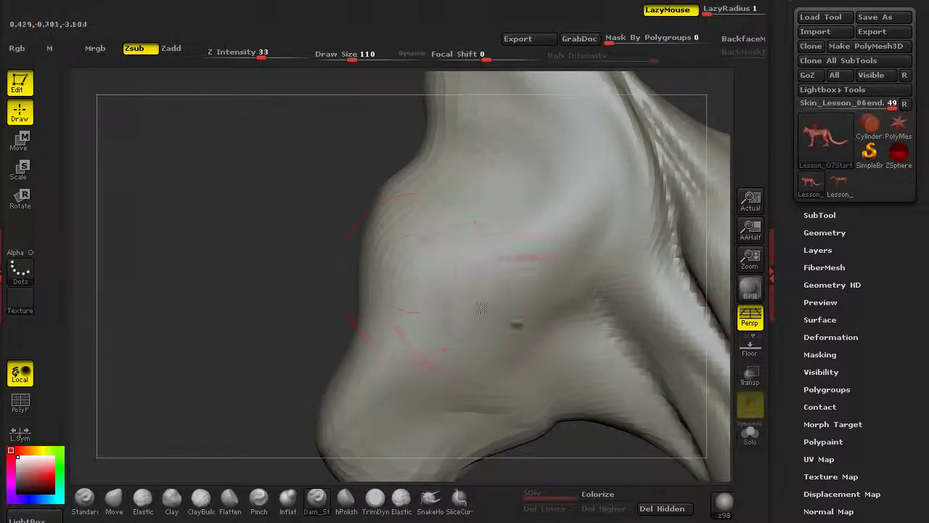
{"action": "mouse_move", "coordinate": [446, 262]}
{"action": "left_mouse_down"}
{"action": "mouse_move", "coordinate": [440, 272]}
{"action": "mouse_move", "coordinate": [419, 267]}
{"action": "mouse_move", "coordinate": [429, 276]}
{"action": "mouse_move", "coordinate": [448, 263]}
{"action": "mouse_move", "coordinate": [408, 243]}
{"action": "mouse_move", "coordinate": [398, 272]}
{"action": "mouse_move", "coordinate": [421, 316]}
{"action": "left_mouse_up"}
{"action": "left_click", "coordinate": [87, 498]}
{"action": "left_click_drag", "start_coordinate": [225, 348], "coordinate": [265, 389], "text": "alt"}
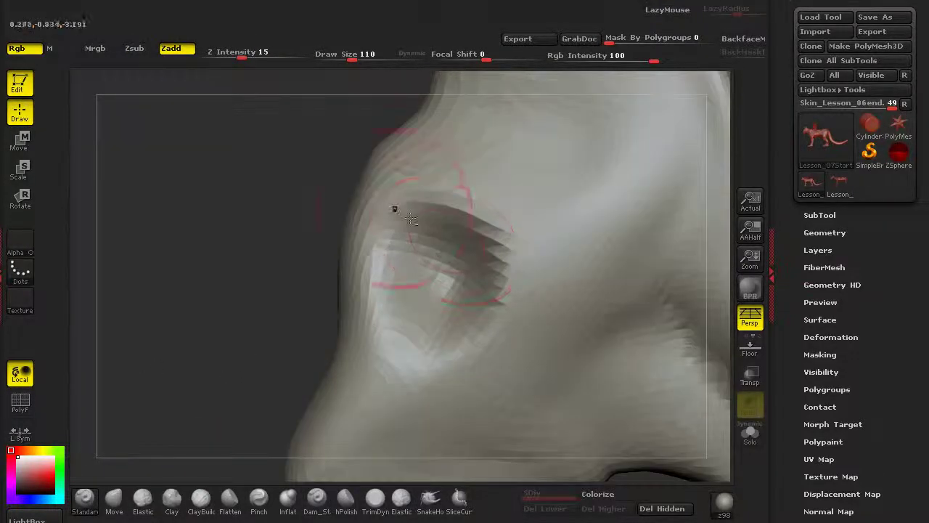
{"action": "mouse_move", "coordinate": [431, 265]}
{"action": "left_mouse_down"}
{"action": "mouse_move", "coordinate": [436, 238]}
{"action": "mouse_move", "coordinate": [419, 267]}
{"action": "left_mouse_up"}
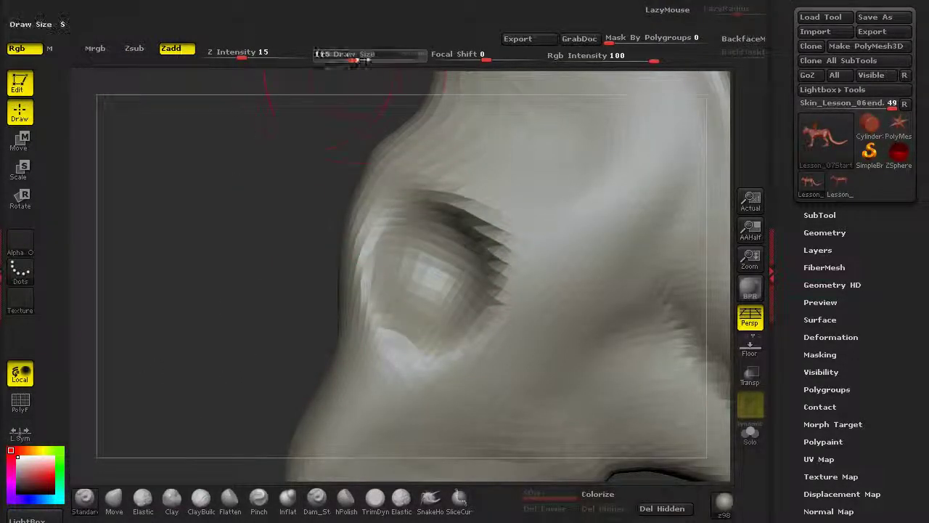
{"action": "left_click_drag", "start_coordinate": [251, 211], "coordinate": [250, 176], "text": "alt"}
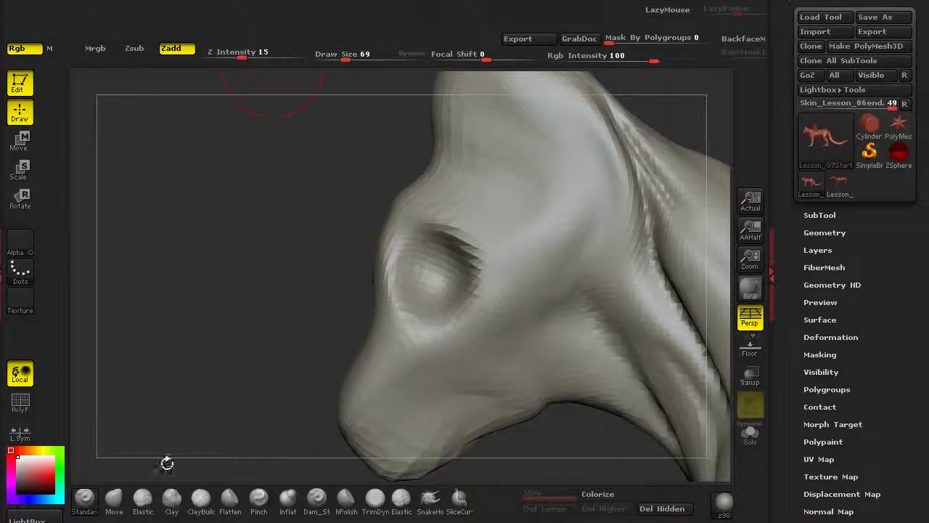
Reset all brushes to their default settings and keep the Standard brush active.
{"action": "left_click", "coordinate": [79, 507]}
{"action": "left_click", "coordinate": [85, 500]}
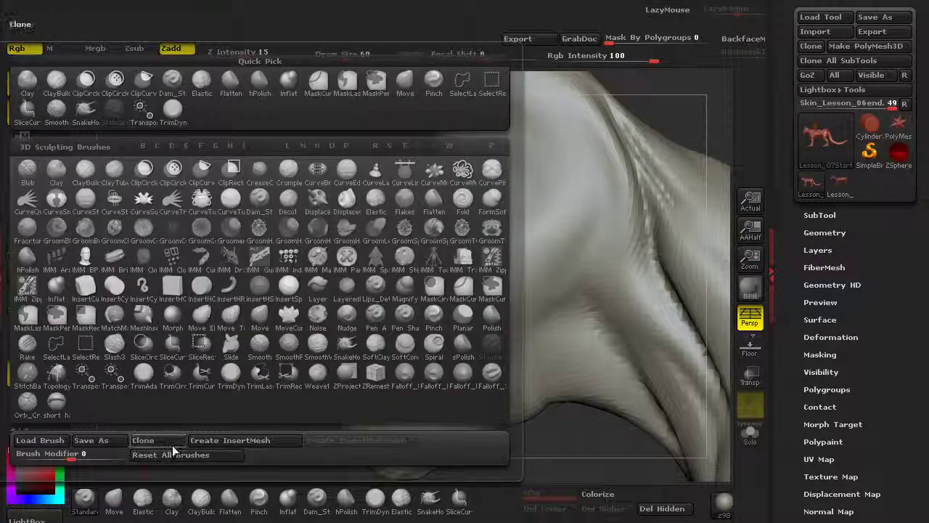
{"action": "left_click", "coordinate": [173, 455]}
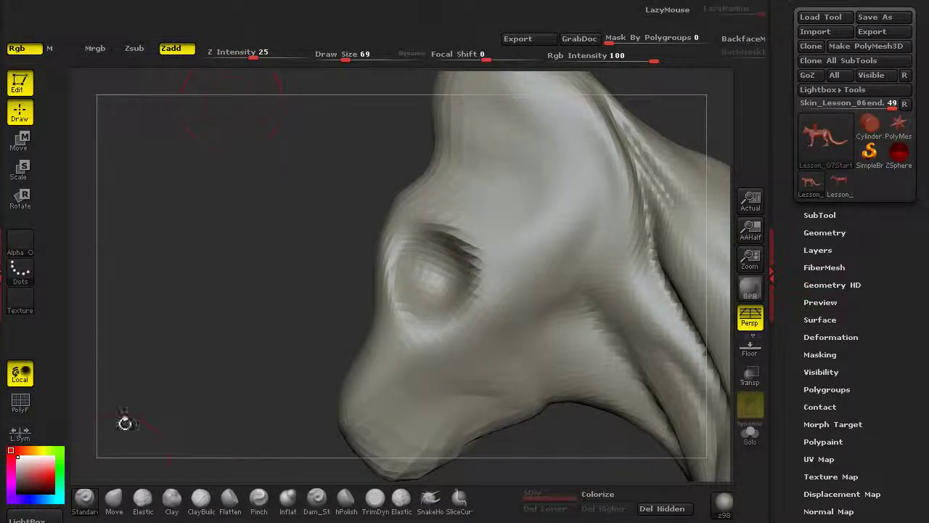
{"action": "left_click", "coordinate": [83, 507]}
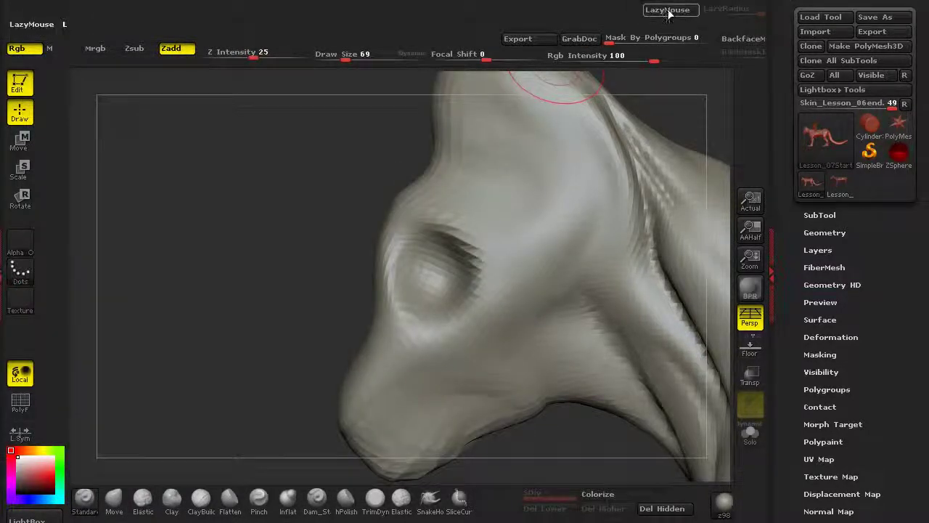
Build up the cheekbone below the eye with the Standard brush at Z Intensity 25, undoing the last stroke across the muzzle.
{"action": "mouse_move", "coordinate": [534, 299]}
{"action": "left_mouse_down"}
{"action": "mouse_move", "coordinate": [474, 347]}
{"action": "mouse_move", "coordinate": [501, 272]}
{"action": "left_mouse_up"}
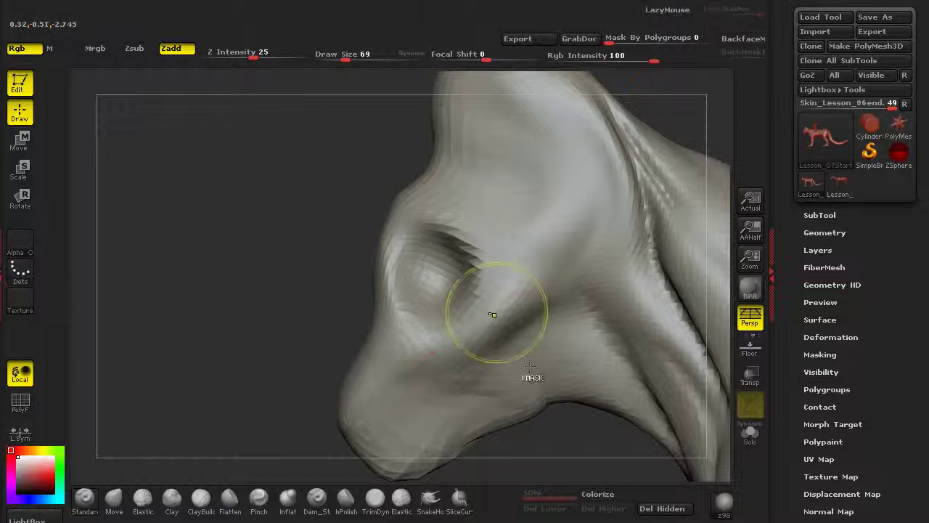
{"action": "left_click_drag", "start_coordinate": [372, 233], "coordinate": [360, 177], "text": "alt"}
{"action": "left_click_drag", "start_coordinate": [411, 285], "coordinate": [490, 237]}
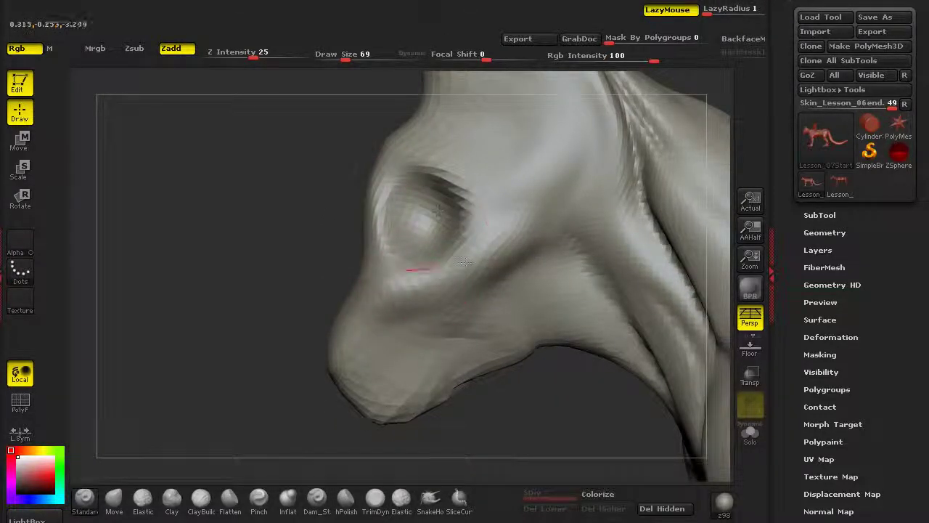
{"action": "left_click_drag", "start_coordinate": [417, 319], "coordinate": [475, 319]}
{"action": "key", "text": "ctrl+z"}
Carve the mouth line with the Dam_Standard brush at Z Intensity 33, separating the upper muzzle from the lower jaw.
{"action": "left_click", "coordinate": [316, 500]}
{"action": "left_click_drag", "start_coordinate": [305, 424], "coordinate": [309, 444], "text": "alt"}
{"action": "mouse_move", "coordinate": [407, 323]}
{"action": "left_mouse_down"}
{"action": "mouse_move", "coordinate": [360, 322]}
{"action": "mouse_move", "coordinate": [448, 312]}
{"action": "left_mouse_up"}
{"action": "left_click_drag", "start_coordinate": [424, 350], "coordinate": [507, 311]}
{"action": "left_click_drag", "start_coordinate": [445, 341], "coordinate": [343, 395]}
{"action": "left_click_drag", "start_coordinate": [274, 429], "coordinate": [465, 400], "text": "alt"}
{"action": "left_click_drag", "start_coordinate": [501, 344], "coordinate": [508, 392], "text": "alt"}
{"action": "left_click_drag", "start_coordinate": [516, 440], "coordinate": [319, 429]}
{"action": "mouse_move", "coordinate": [501, 378]}
{"action": "left_mouse_down", "text": "shift"}
{"action": "mouse_move", "coordinate": [508, 369]}
{"action": "mouse_move", "coordinate": [501, 399]}
{"action": "left_mouse_up", "text": "shift"}
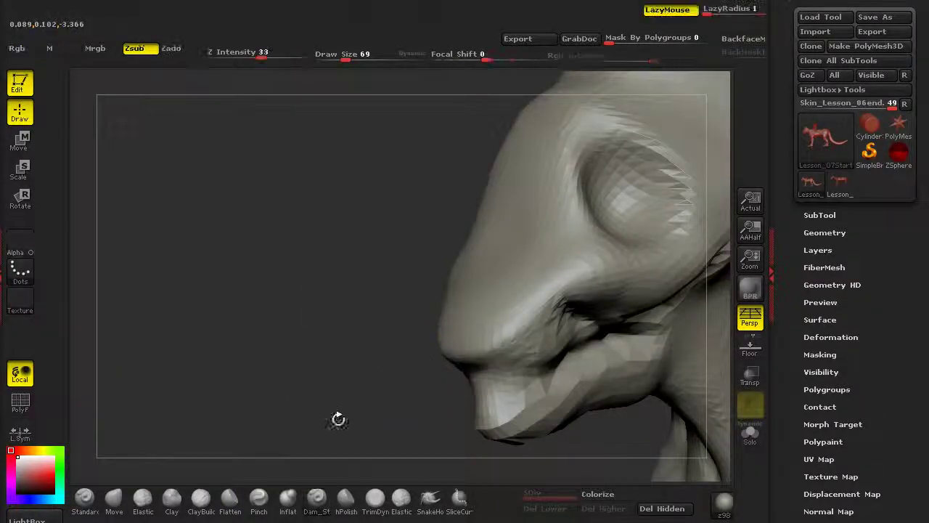
Flatten the side of the upper muzzle near the lip with the TrimDynamic brush at Z Intensity 43.
{"action": "left_click_drag", "start_coordinate": [337, 419], "coordinate": [367, 432]}
{"action": "left_click", "coordinate": [376, 498]}
{"action": "mouse_move", "coordinate": [508, 328]}
{"action": "left_mouse_down"}
{"action": "mouse_move", "coordinate": [487, 347]}
{"action": "mouse_move", "coordinate": [517, 327]}
{"action": "left_mouse_up"}
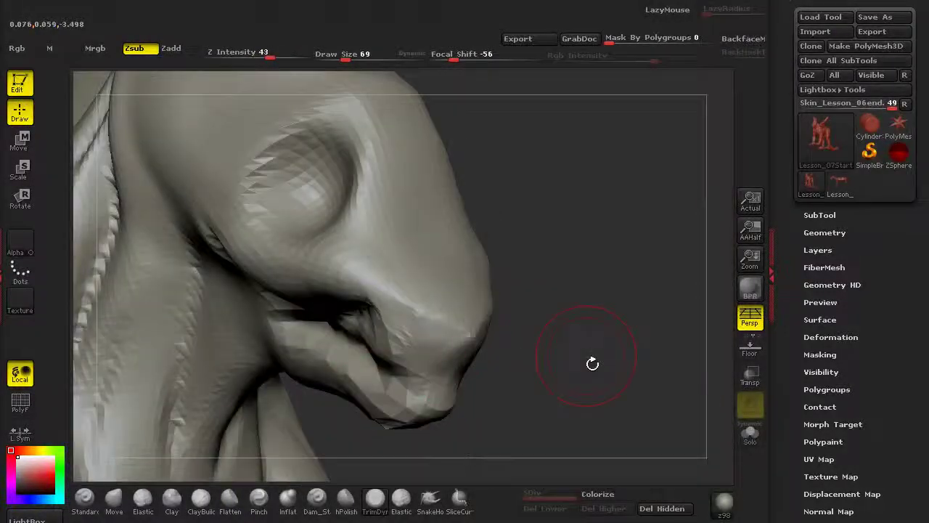
{"action": "left_click_drag", "start_coordinate": [593, 365], "coordinate": [520, 314]}
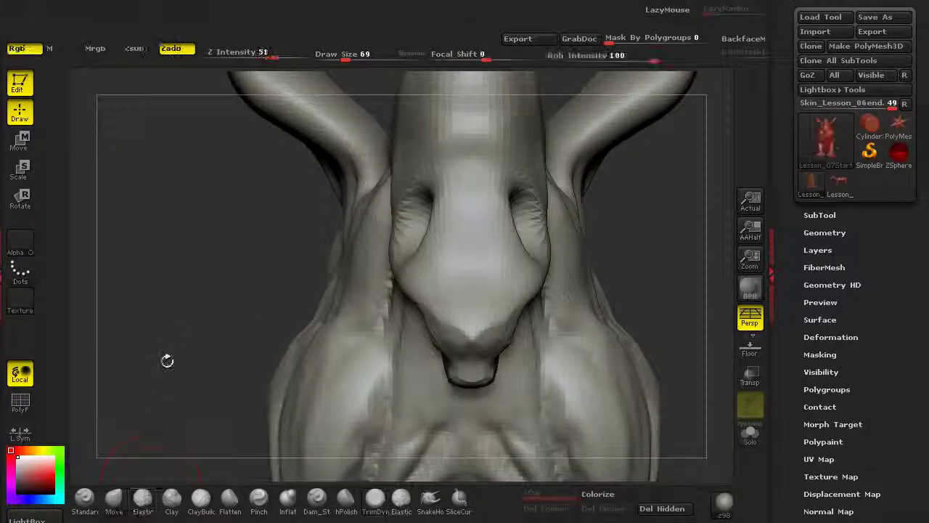
Lower the brows over the eye sockets and widen the face with the Move brush at Z Intensity 51.
{"action": "left_click_drag", "start_coordinate": [166, 359], "coordinate": [483, 280]}
{"action": "left_click_drag", "start_coordinate": [443, 250], "coordinate": [458, 275]}
{"action": "left_click_drag", "start_coordinate": [429, 240], "coordinate": [417, 276]}
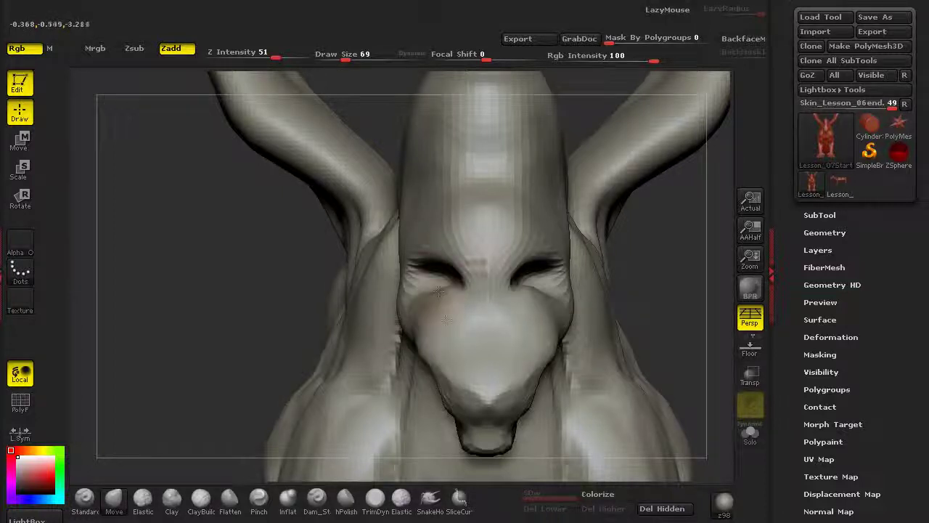
{"action": "mouse_move", "coordinate": [181, 341]}
{"action": "left_mouse_down"}
{"action": "mouse_move", "coordinate": [348, 342]}
{"action": "mouse_move", "coordinate": [367, 357]}
{"action": "mouse_move", "coordinate": [353, 356]}
{"action": "left_mouse_up"}
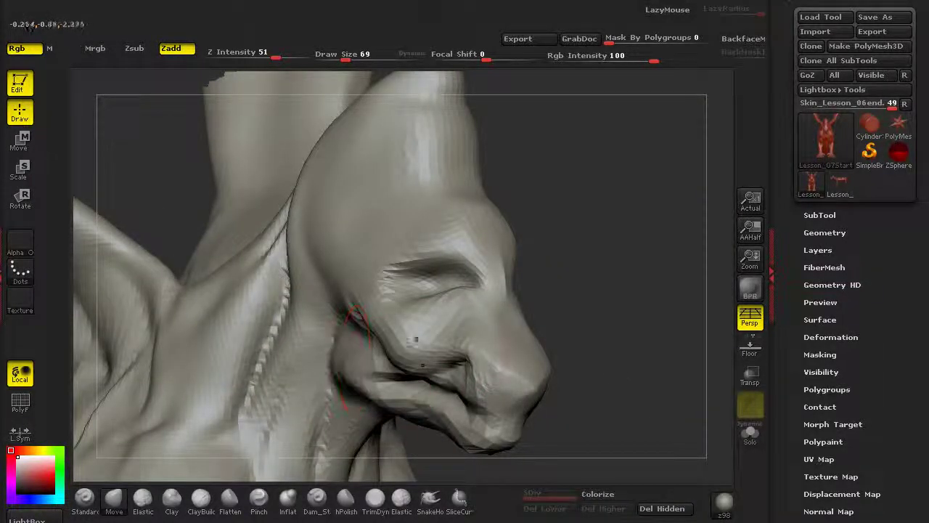
Adjust the cheek, mouth corner and jaw from several angles with the Move brush.
{"action": "left_click_drag", "start_coordinate": [435, 464], "coordinate": [428, 418], "text": "alt"}
{"action": "mouse_move", "coordinate": [407, 371]}
{"action": "left_mouse_down"}
{"action": "mouse_move", "coordinate": [226, 347]}
{"action": "mouse_move", "coordinate": [218, 388]}
{"action": "left_mouse_up"}
{"action": "left_click_drag", "start_coordinate": [398, 282], "coordinate": [414, 283]}
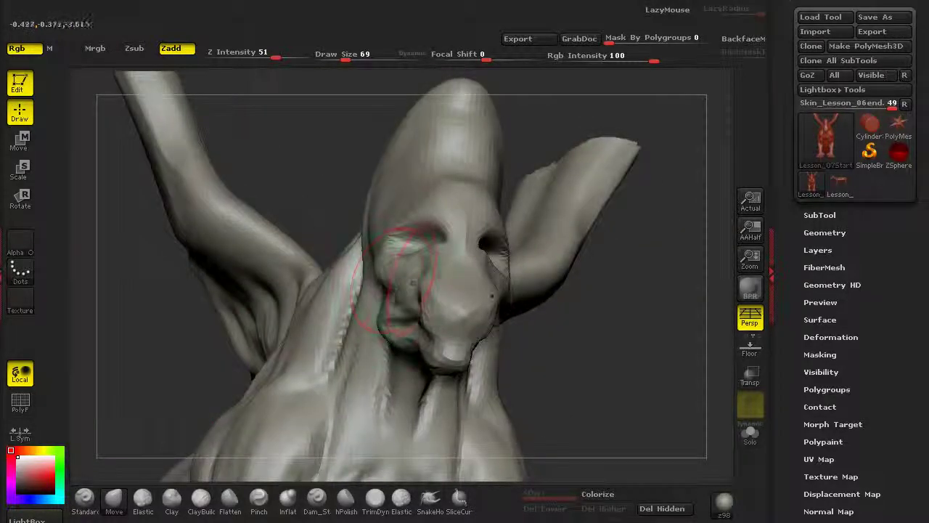
{"action": "left_click_drag", "start_coordinate": [559, 436], "coordinate": [544, 388], "text": "alt"}
{"action": "left_click_drag", "start_coordinate": [509, 407], "coordinate": [308, 428]}
{"action": "left_click_drag", "start_coordinate": [350, 348], "coordinate": [346, 360]}
Remesh the sculpt with DynaMesh and smooth the cheek and the back of the jaw.
{"action": "left_click_drag", "start_coordinate": [291, 442], "coordinate": [212, 373], "text": "alt"}
{"action": "left_click_drag", "start_coordinate": [217, 378], "coordinate": [297, 435], "text": "ctrl"}
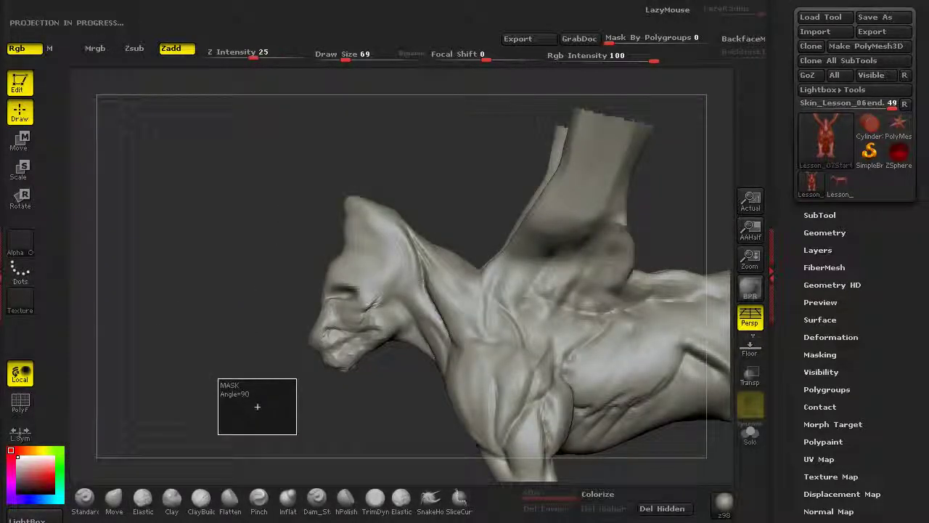
{"action": "left_click_drag", "start_coordinate": [297, 378], "coordinate": [355, 381]}
{"action": "mouse_move", "coordinate": [356, 382]}
{"action": "left_mouse_down", "text": "alt"}
{"action": "mouse_move", "coordinate": [367, 353]}
{"action": "mouse_move", "coordinate": [330, 370]}
{"action": "left_mouse_up", "text": "alt"}
{"action": "left_click_drag", "start_coordinate": [330, 359], "coordinate": [394, 314], "text": "shift"}
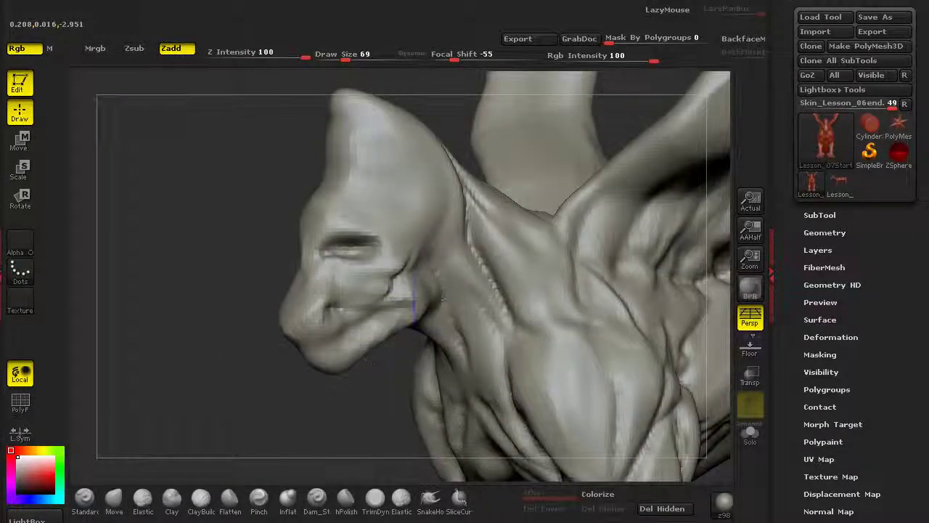
{"action": "mouse_move", "coordinate": [327, 389]}
{"action": "left_mouse_down"}
{"action": "mouse_move", "coordinate": [266, 371]}
{"action": "mouse_move", "coordinate": [243, 414]}
{"action": "mouse_move", "coordinate": [256, 452]}
{"action": "left_mouse_up"}
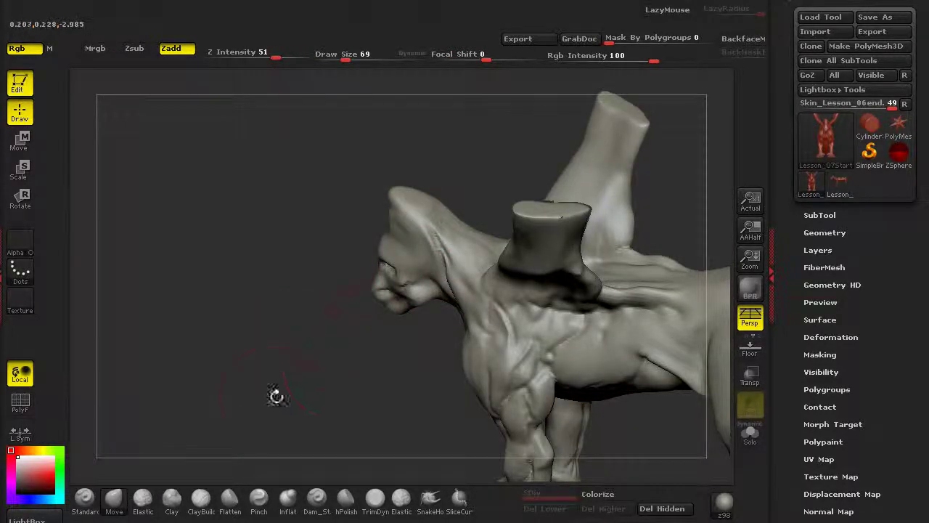
Raise the DynaMesh resolution to 96 and remesh the whole creature.
{"action": "left_click_drag", "start_coordinate": [276, 396], "coordinate": [290, 444], "text": "alt"}
{"action": "left_click", "coordinate": [317, 506]}
{"action": "left_click_drag", "start_coordinate": [422, 153], "coordinate": [480, 188], "text": "ctrl"}
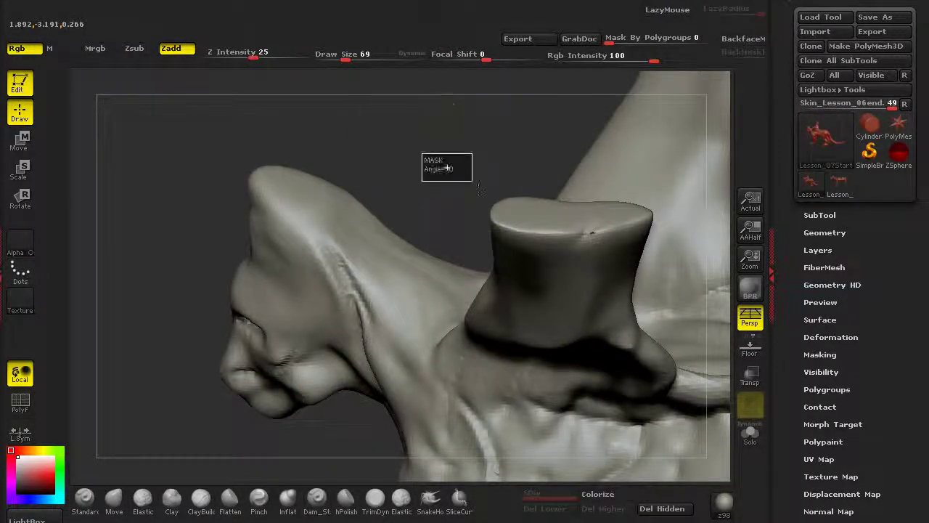
{"action": "left_click_drag", "start_coordinate": [263, 454], "coordinate": [543, 303]}
{"action": "left_click_drag", "start_coordinate": [417, 372], "coordinate": [597, 451]}
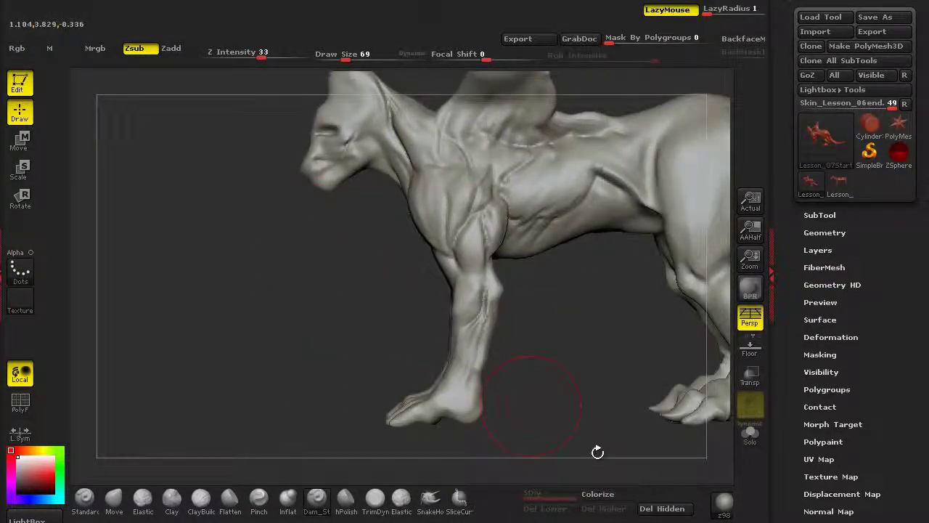
{"action": "left_click", "coordinate": [824, 232]}
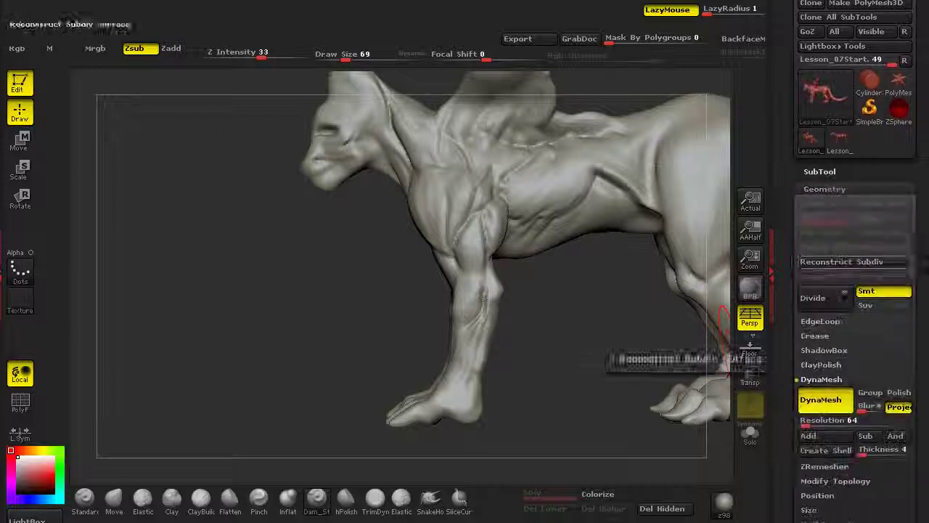
{"action": "left_click", "coordinate": [807, 424]}
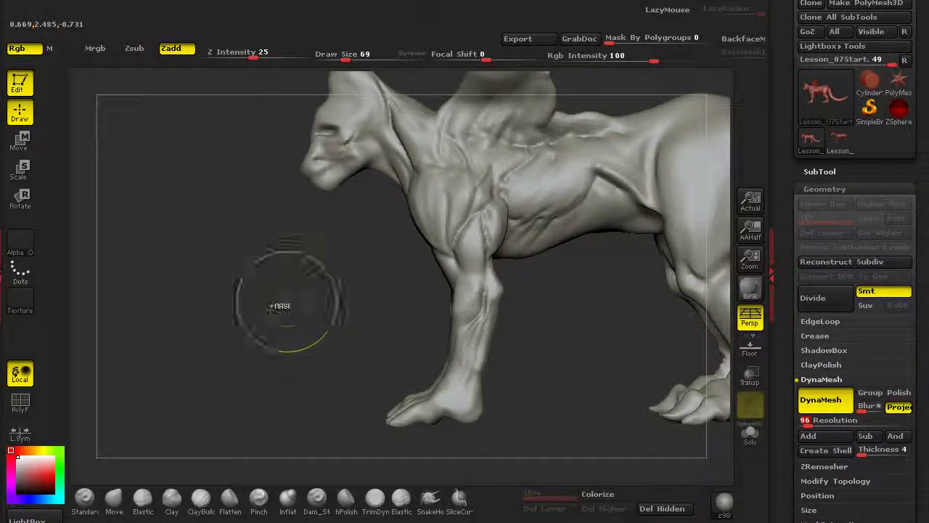
{"action": "left_click_drag", "start_coordinate": [267, 283], "coordinate": [333, 334], "text": "ctrl"}
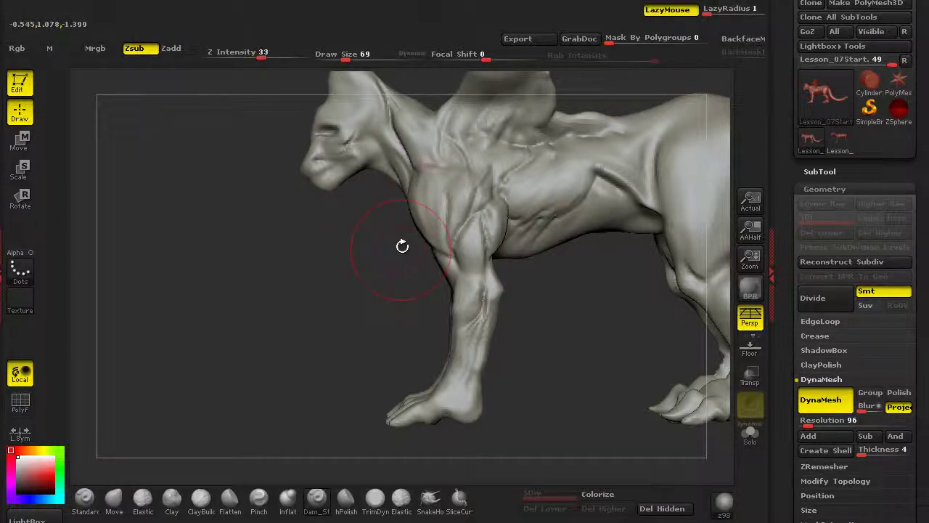
{"action": "left_click_drag", "start_coordinate": [300, 300], "coordinate": [362, 361], "text": "ctrl"}
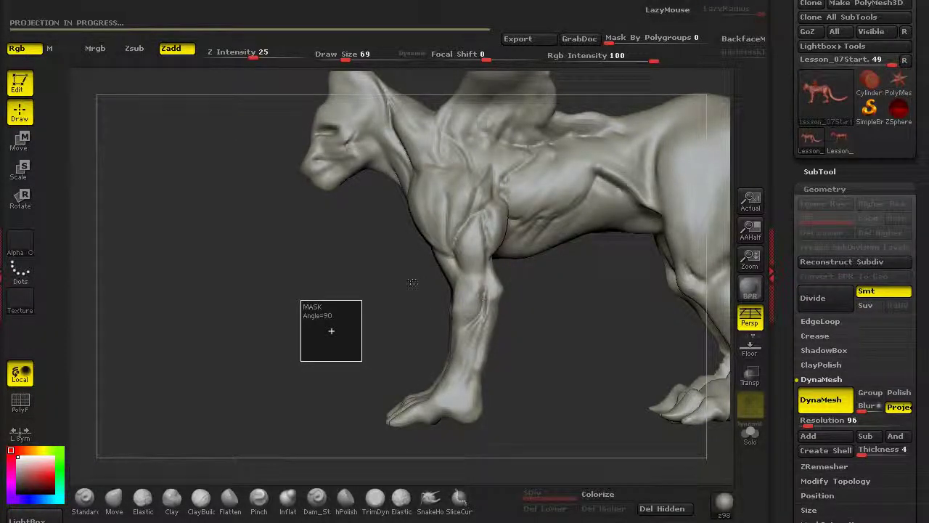
{"action": "key", "text": "shift+f"}
{"action": "key", "text": "shift+f"}
Smooth the cheek, the mouth corner and the eye socket on the side of the head.
{"action": "left_click_drag", "start_coordinate": [285, 317], "coordinate": [313, 443], "text": "alt"}
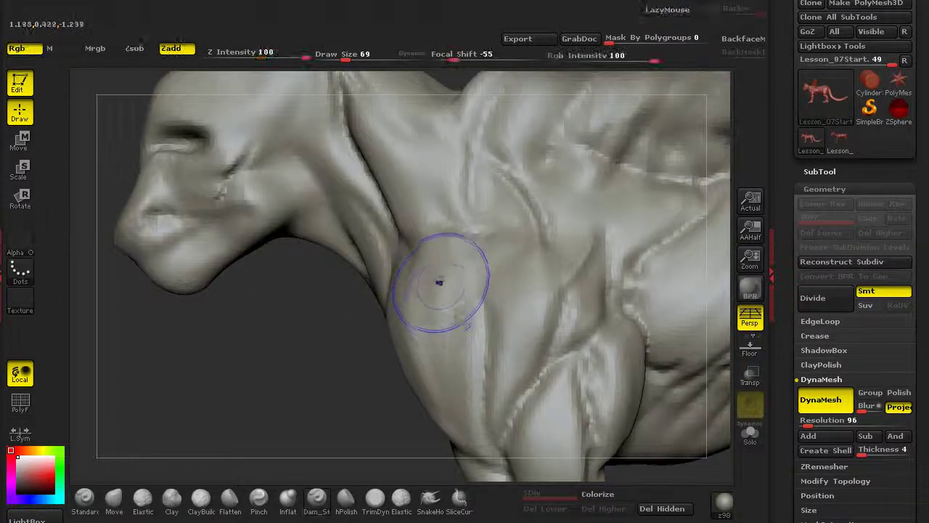
{"action": "left_click_drag", "start_coordinate": [280, 367], "coordinate": [439, 478], "text": "alt"}
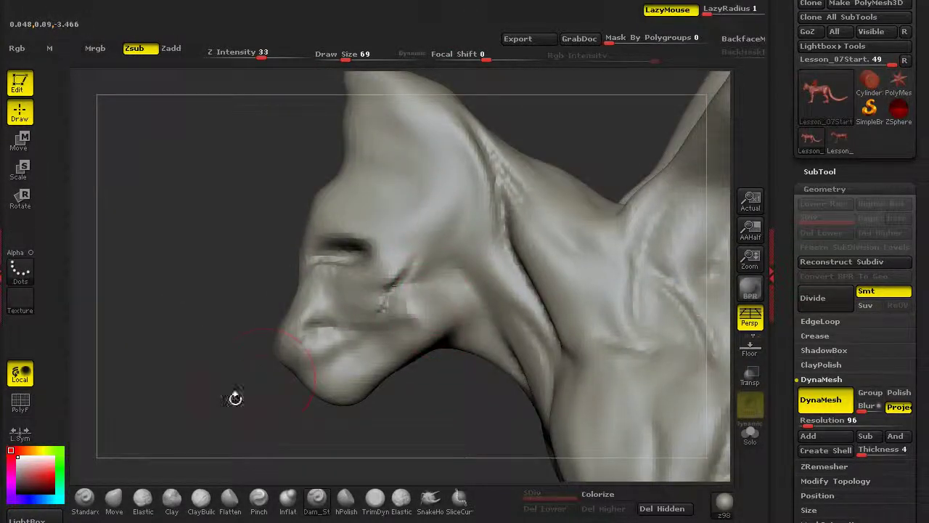
{"action": "left_click_drag", "start_coordinate": [243, 385], "coordinate": [371, 415], "text": "alt"}
{"action": "left_click", "coordinate": [86, 500]}
{"action": "mouse_move", "coordinate": [181, 359]}
{"action": "left_mouse_down", "text": "alt"}
{"action": "mouse_move", "coordinate": [228, 373]}
{"action": "mouse_move", "coordinate": [237, 424]}
{"action": "left_mouse_up", "text": "alt"}
{"action": "left_click_drag", "start_coordinate": [485, 306], "coordinate": [548, 265], "text": "shift"}
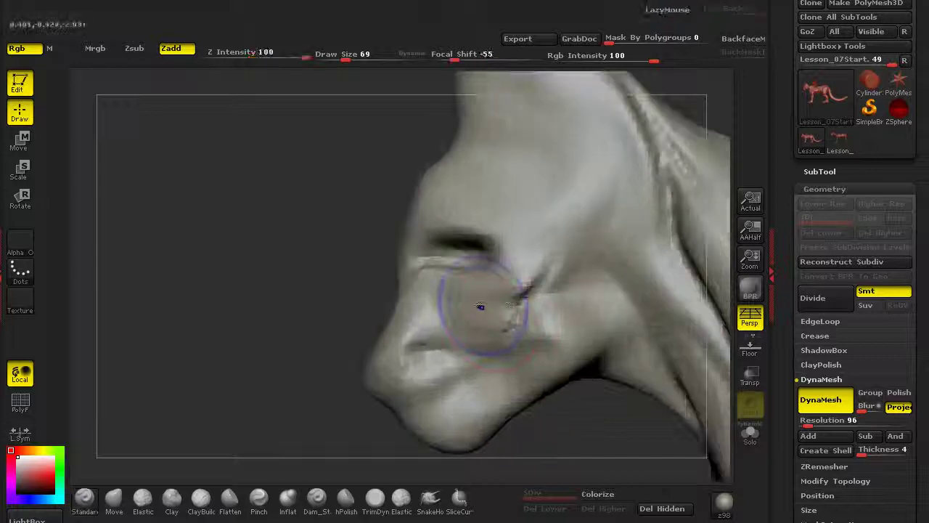
{"action": "left_click_drag", "start_coordinate": [459, 261], "coordinate": [468, 272], "text": "shift"}
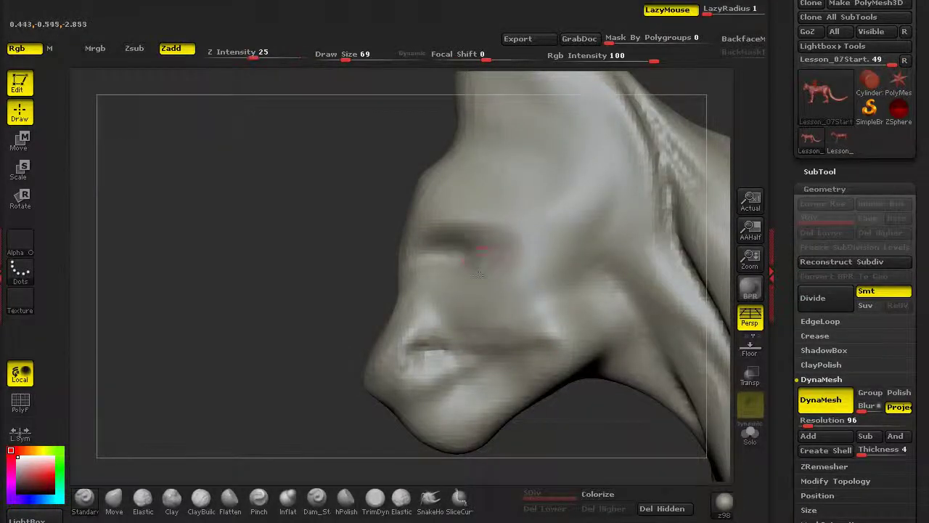
Refine the eye area and the side of the muzzle with the Standard brush at Z Intensity 25 and smooth them.
{"action": "left_click_drag", "start_coordinate": [352, 279], "coordinate": [388, 275]}
{"action": "left_click_drag", "start_coordinate": [427, 299], "coordinate": [421, 350], "text": "shift"}
{"action": "left_click_drag", "start_coordinate": [313, 337], "coordinate": [275, 338]}
{"action": "mouse_move", "coordinate": [377, 283]}
{"action": "left_mouse_down", "text": "alt"}
{"action": "mouse_move", "coordinate": [367, 328]}
{"action": "mouse_move", "coordinate": [383, 307]}
{"action": "left_mouse_up", "text": "alt"}
{"action": "mouse_move", "coordinate": [405, 273]}
{"action": "left_mouse_down", "text": "shift"}
{"action": "mouse_move", "coordinate": [391, 312]}
{"action": "mouse_move", "coordinate": [367, 313]}
{"action": "left_mouse_up", "text": "shift"}
{"action": "mouse_move", "coordinate": [218, 349]}
{"action": "left_mouse_down"}
{"action": "mouse_move", "coordinate": [302, 338]}
{"action": "mouse_move", "coordinate": [250, 312]}
{"action": "mouse_move", "coordinate": [290, 367]}
{"action": "mouse_move", "coordinate": [243, 356]}
{"action": "mouse_move", "coordinate": [243, 326]}
{"action": "left_mouse_up"}
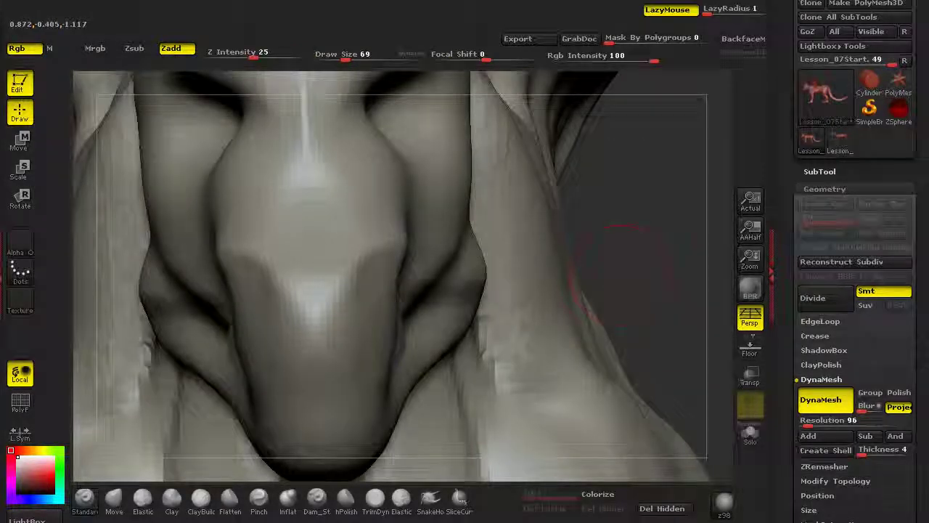
Carve the nose outline and central groove on the front of the muzzle with the Dam_Standard brush at Z Intensity 33, softening the lower end.
{"action": "left_click_drag", "start_coordinate": [623, 277], "coordinate": [585, 295]}
{"action": "key", "text": "f"}
{"action": "left_click_drag", "start_coordinate": [648, 302], "coordinate": [551, 305]}
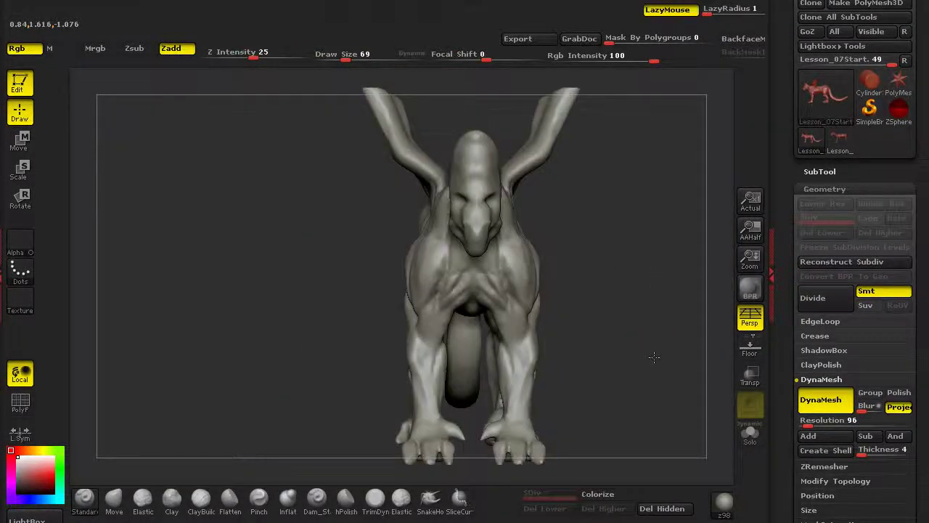
{"action": "left_click_drag", "start_coordinate": [654, 358], "coordinate": [561, 356], "text": "alt"}
{"action": "left_click_drag", "start_coordinate": [662, 475], "coordinate": [321, 418], "text": "alt"}
{"action": "left_click", "coordinate": [320, 501]}
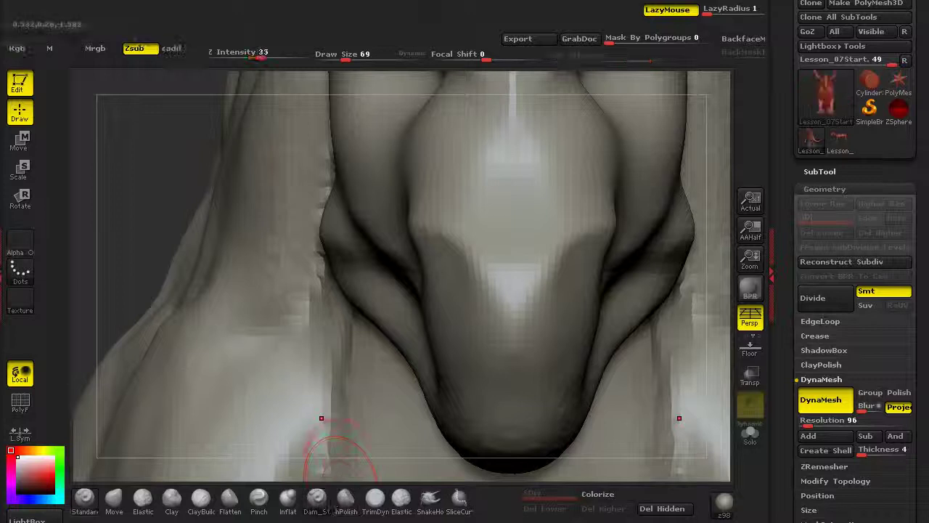
{"action": "mouse_move", "coordinate": [424, 243]}
{"action": "left_mouse_down"}
{"action": "mouse_move", "coordinate": [482, 326]}
{"action": "mouse_move", "coordinate": [496, 368]}
{"action": "left_mouse_up"}
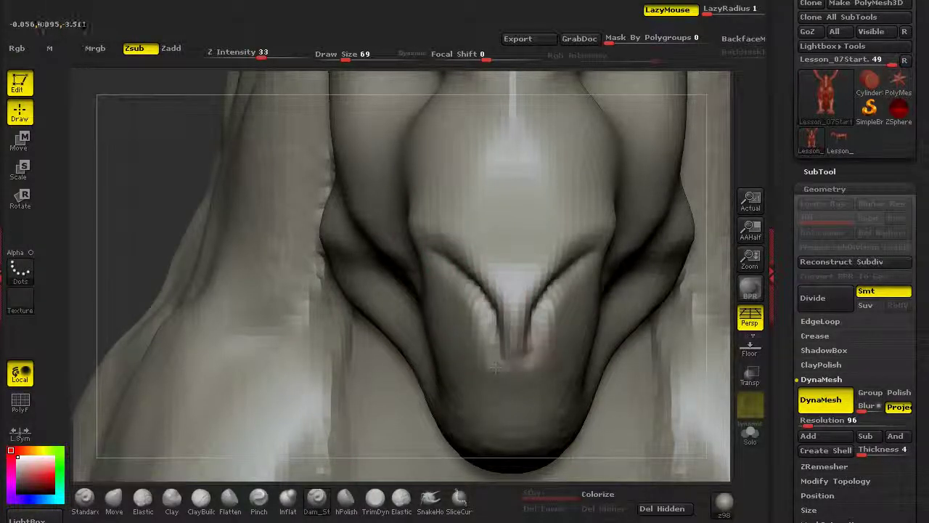
{"action": "mouse_move", "coordinate": [482, 308]}
{"action": "left_mouse_down"}
{"action": "mouse_move", "coordinate": [427, 244]}
{"action": "mouse_move", "coordinate": [444, 212]}
{"action": "mouse_move", "coordinate": [528, 204]}
{"action": "left_mouse_up"}
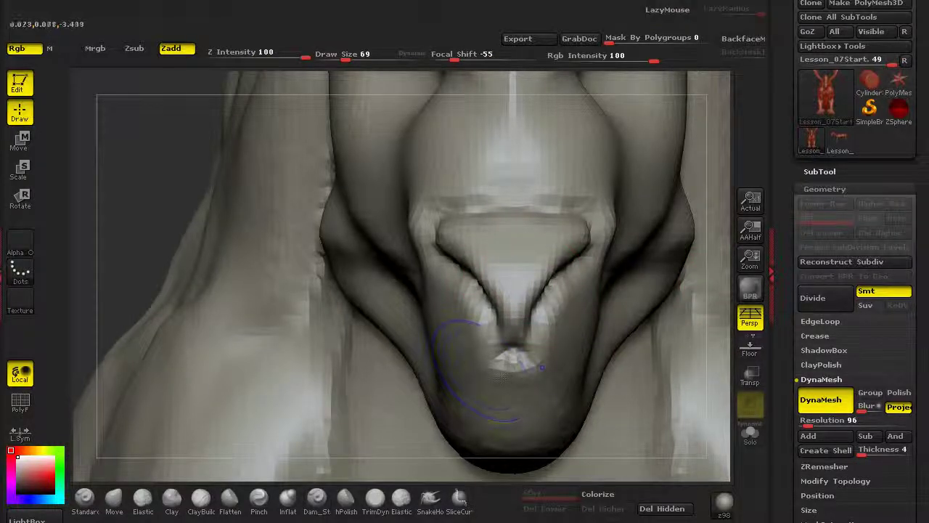
{"action": "left_click_drag", "start_coordinate": [475, 369], "coordinate": [514, 374], "text": "shift"}
Pull the back and sides of the skull outward into a broad crest with the Move brush at Z Intensity 51.
{"action": "left_click_drag", "start_coordinate": [93, 187], "coordinate": [5, 75], "text": "alt"}
{"action": "mouse_move", "coordinate": [185, 232]}
{"action": "left_mouse_down"}
{"action": "mouse_move", "coordinate": [598, 289]}
{"action": "mouse_move", "coordinate": [630, 305]}
{"action": "left_mouse_up"}
{"action": "left_click_drag", "start_coordinate": [565, 354], "coordinate": [443, 218]}
{"action": "mouse_move", "coordinate": [566, 356]}
{"action": "left_mouse_down"}
{"action": "mouse_move", "coordinate": [593, 326]}
{"action": "mouse_move", "coordinate": [556, 315]}
{"action": "mouse_move", "coordinate": [559, 305]}
{"action": "mouse_move", "coordinate": [586, 332]}
{"action": "mouse_move", "coordinate": [271, 292]}
{"action": "left_mouse_up"}
{"action": "left_click", "coordinate": [114, 500]}
{"action": "left_click_drag", "start_coordinate": [218, 312], "coordinate": [378, 171]}
{"action": "left_click_drag", "start_coordinate": [412, 237], "coordinate": [407, 231]}
{"action": "left_click_drag", "start_coordinate": [309, 273], "coordinate": [366, 254]}
{"action": "mouse_move", "coordinate": [425, 250]}
{"action": "left_mouse_down"}
{"action": "mouse_move", "coordinate": [388, 243]}
{"action": "mouse_move", "coordinate": [355, 185]}
{"action": "left_mouse_up"}
{"action": "mouse_move", "coordinate": [429, 183]}
{"action": "left_mouse_down"}
{"action": "mouse_move", "coordinate": [425, 150]}
{"action": "mouse_move", "coordinate": [441, 136]}
{"action": "left_mouse_up"}
{"action": "left_click_drag", "start_coordinate": [472, 159], "coordinate": [484, 145], "text": "shift"}
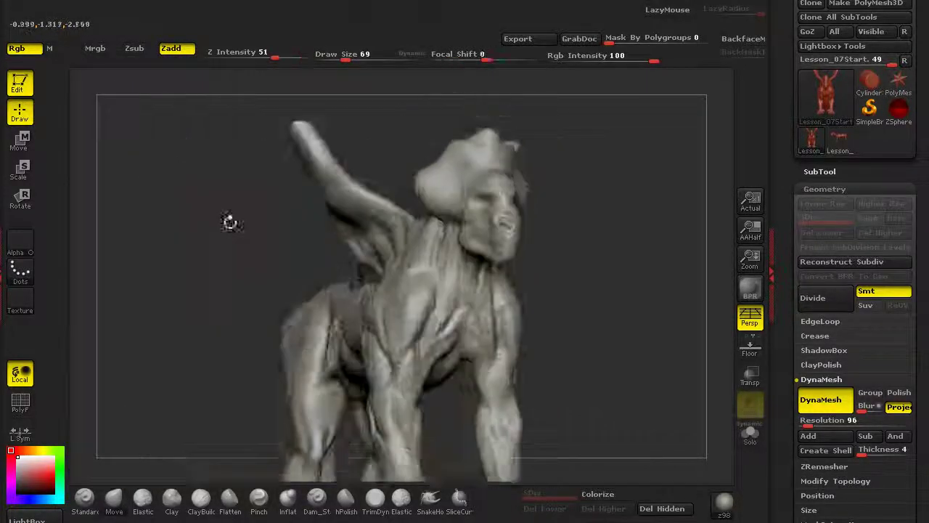
Flatten the top and centre of the forehead with the TrimDynamic brush at Z Intensity 43.
{"action": "mouse_move", "coordinate": [228, 222]}
{"action": "left_mouse_down"}
{"action": "mouse_move", "coordinate": [254, 233]}
{"action": "mouse_move", "coordinate": [245, 308]}
{"action": "mouse_move", "coordinate": [231, 301]}
{"action": "mouse_move", "coordinate": [272, 328]}
{"action": "left_mouse_up"}
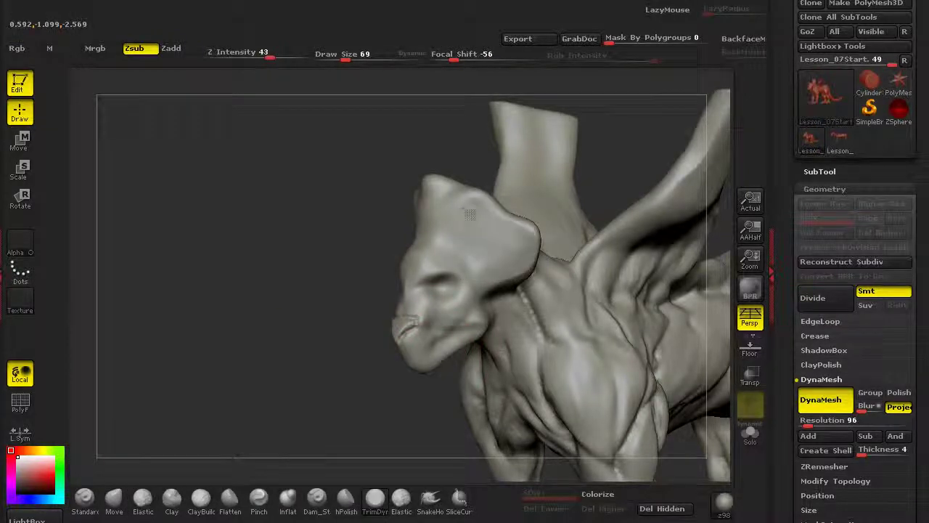
{"action": "left_click_drag", "start_coordinate": [370, 217], "coordinate": [430, 207]}
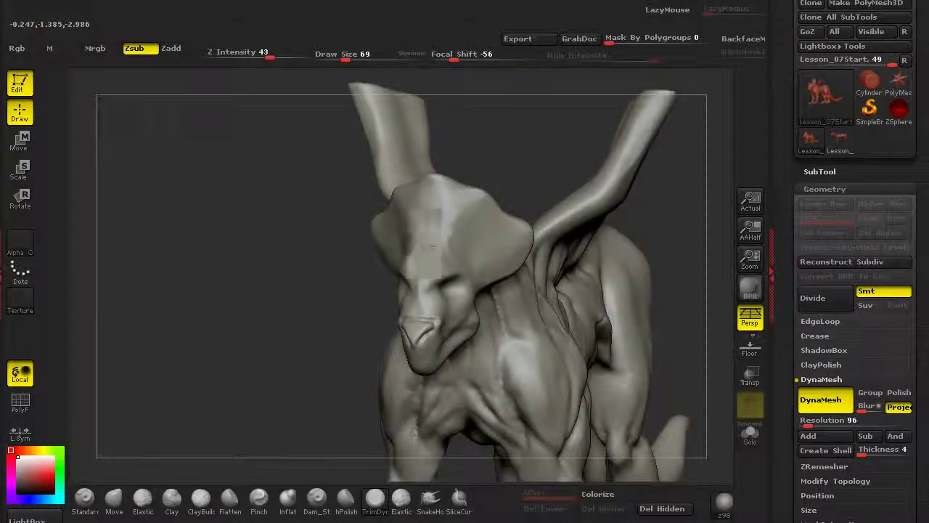
{"action": "left_click_drag", "start_coordinate": [432, 247], "coordinate": [392, 247]}
Build up the forehead, brows and top of the crest with the Clay brush at Z Intensity 50.
{"action": "left_click", "coordinate": [171, 499]}
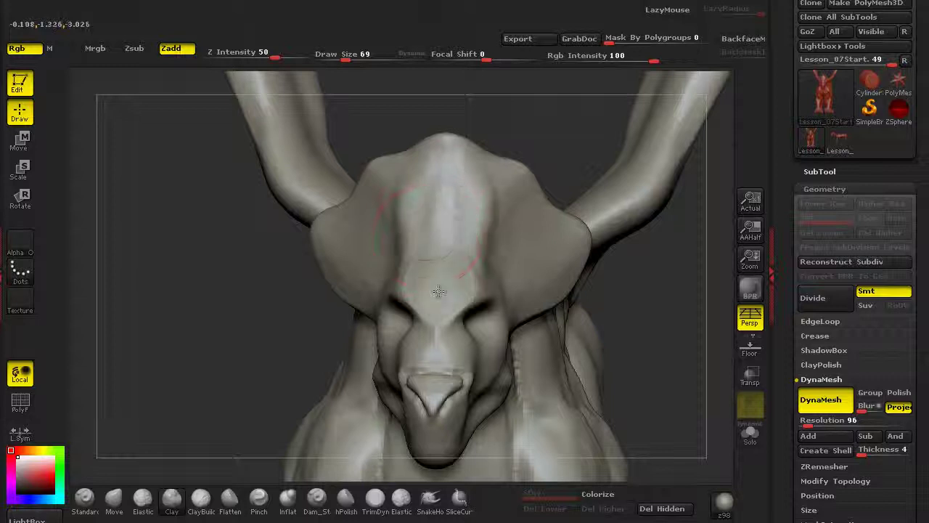
{"action": "mouse_move", "coordinate": [439, 291]}
{"action": "left_mouse_down"}
{"action": "mouse_move", "coordinate": [431, 216]}
{"action": "mouse_move", "coordinate": [436, 283]}
{"action": "left_mouse_up"}
{"action": "left_click_drag", "start_coordinate": [295, 322], "coordinate": [363, 320]}
{"action": "left_click_drag", "start_coordinate": [639, 348], "coordinate": [639, 399], "text": "alt"}
{"action": "mouse_move", "coordinate": [424, 327]}
{"action": "left_mouse_down"}
{"action": "mouse_move", "coordinate": [433, 308]}
{"action": "mouse_move", "coordinate": [414, 335]}
{"action": "mouse_move", "coordinate": [465, 385]}
{"action": "mouse_move", "coordinate": [355, 312]}
{"action": "mouse_move", "coordinate": [327, 254]}
{"action": "left_mouse_up"}
{"action": "mouse_move", "coordinate": [345, 331]}
{"action": "left_mouse_down"}
{"action": "mouse_move", "coordinate": [369, 233]}
{"action": "mouse_move", "coordinate": [352, 254]}
{"action": "left_mouse_up"}
{"action": "left_click_drag", "start_coordinate": [464, 370], "coordinate": [446, 262]}
{"action": "left_click_drag", "start_coordinate": [450, 385], "coordinate": [469, 313]}
{"action": "mouse_move", "coordinate": [383, 206]}
{"action": "left_mouse_down"}
{"action": "mouse_move", "coordinate": [356, 290]}
{"action": "mouse_move", "coordinate": [319, 247]}
{"action": "mouse_move", "coordinate": [356, 342]}
{"action": "mouse_move", "coordinate": [270, 312]}
{"action": "mouse_move", "coordinate": [308, 218]}
{"action": "left_mouse_up"}
{"action": "left_click_drag", "start_coordinate": [440, 109], "coordinate": [494, 120]}
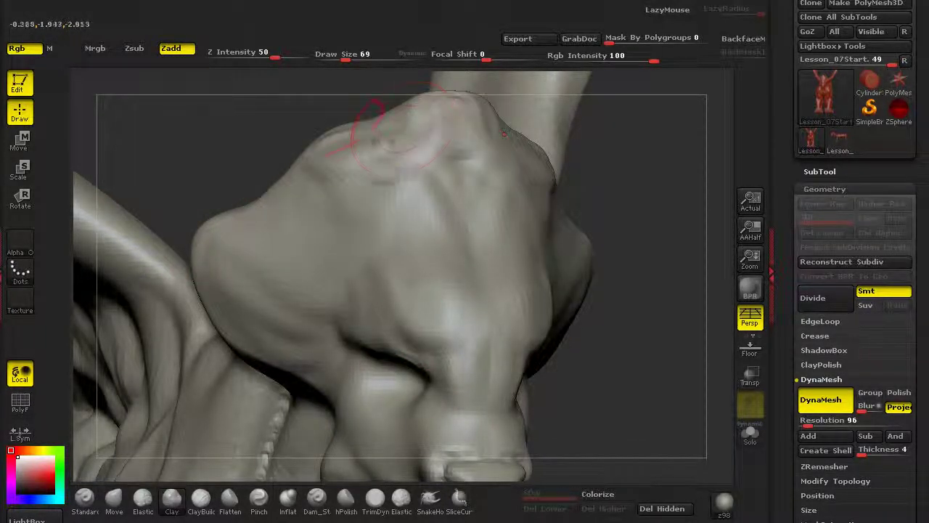
Cut flat planes into the crest and the side of the skull with the TrimDynamic brush at Z Intensity 43.
{"action": "left_click_drag", "start_coordinate": [262, 123], "coordinate": [232, 80], "text": "alt"}
{"action": "mouse_move", "coordinate": [450, 174]}
{"action": "left_mouse_down"}
{"action": "mouse_move", "coordinate": [145, 316]}
{"action": "mouse_move", "coordinate": [296, 336]}
{"action": "mouse_move", "coordinate": [204, 353]}
{"action": "mouse_move", "coordinate": [218, 407]}
{"action": "left_mouse_up"}
{"action": "left_click", "coordinate": [375, 508]}
{"action": "left_click_drag", "start_coordinate": [341, 272], "coordinate": [336, 243], "text": "alt"}
{"action": "left_click_drag", "start_coordinate": [465, 215], "coordinate": [495, 244]}
{"action": "left_click_drag", "start_coordinate": [422, 229], "coordinate": [426, 279]}
{"action": "mouse_move", "coordinate": [560, 321]}
{"action": "left_mouse_down"}
{"action": "mouse_move", "coordinate": [584, 363]}
{"action": "mouse_move", "coordinate": [555, 325]}
{"action": "mouse_move", "coordinate": [570, 366]}
{"action": "left_mouse_up"}
{"action": "left_click_drag", "start_coordinate": [307, 320], "coordinate": [283, 209], "text": "alt"}
{"action": "left_click_drag", "start_coordinate": [333, 227], "coordinate": [336, 272], "text": "alt"}
{"action": "left_click_drag", "start_coordinate": [503, 260], "coordinate": [514, 230]}
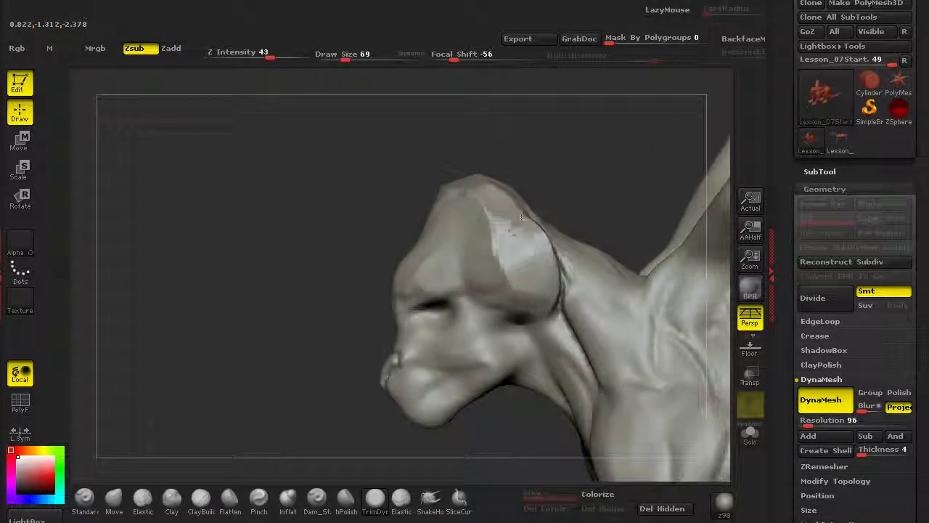
{"action": "mouse_move", "coordinate": [564, 275]}
{"action": "left_mouse_down"}
{"action": "mouse_move", "coordinate": [557, 297]}
{"action": "mouse_move", "coordinate": [519, 290]}
{"action": "mouse_move", "coordinate": [488, 214]}
{"action": "left_mouse_up"}
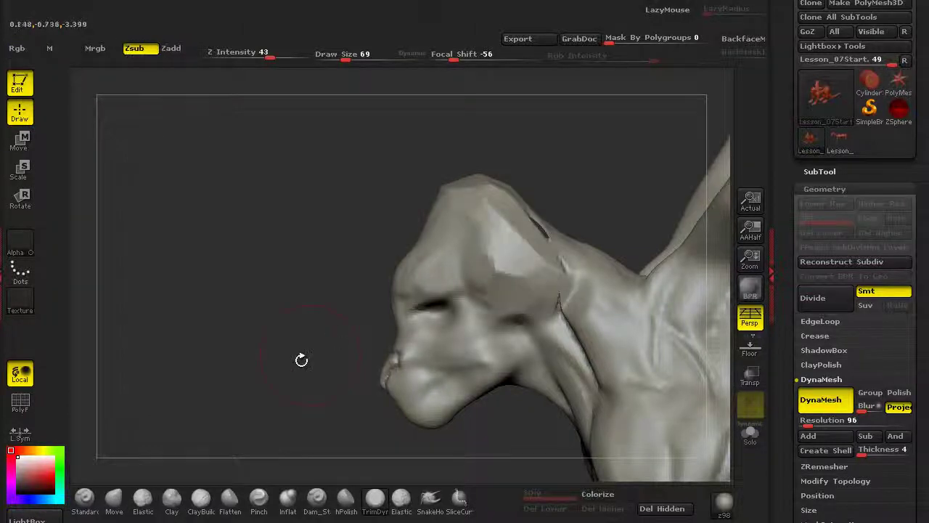
Carve the mouth line between the upper muzzle and lower jaw with the Dam_Standard brush at Z Intensity 33.
{"action": "left_click_drag", "start_coordinate": [311, 354], "coordinate": [295, 247], "text": "alt"}
{"action": "left_click", "coordinate": [318, 503]}
{"action": "left_click_drag", "start_coordinate": [291, 377], "coordinate": [296, 428], "text": "alt"}
{"action": "mouse_move", "coordinate": [371, 363]}
{"action": "left_mouse_down"}
{"action": "mouse_move", "coordinate": [431, 334]}
{"action": "mouse_move", "coordinate": [464, 256]}
{"action": "mouse_move", "coordinate": [343, 392]}
{"action": "mouse_move", "coordinate": [330, 439]}
{"action": "left_mouse_up"}
{"action": "left_click_drag", "start_coordinate": [280, 464], "coordinate": [279, 366], "text": "alt"}
{"action": "left_click_drag", "start_coordinate": [204, 421], "coordinate": [254, 406]}
{"action": "left_click_drag", "start_coordinate": [269, 327], "coordinate": [323, 331], "text": "shift"}
{"action": "left_click_drag", "start_coordinate": [221, 449], "coordinate": [323, 316]}
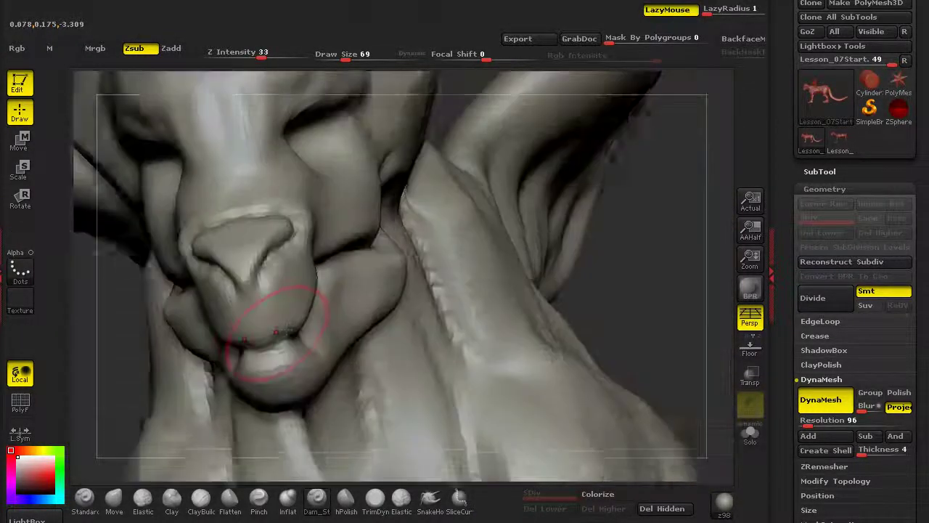
{"action": "left_click_drag", "start_coordinate": [278, 332], "coordinate": [251, 344]}
{"action": "mouse_move", "coordinate": [327, 341]}
{"action": "left_mouse_down"}
{"action": "mouse_move", "coordinate": [382, 334]}
{"action": "mouse_move", "coordinate": [370, 325]}
{"action": "mouse_move", "coordinate": [377, 385]}
{"action": "left_mouse_up"}
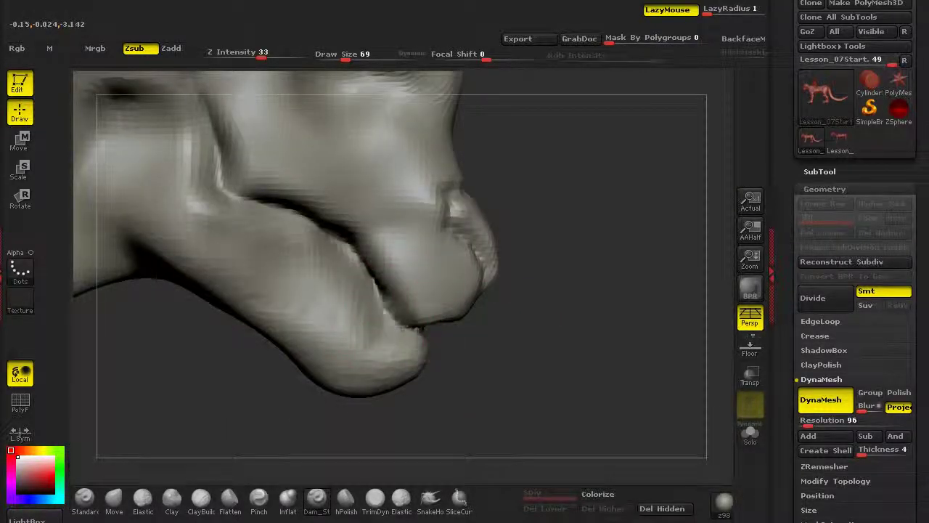
Try a smoothing stroke on the side of the head and undo it.
{"action": "left_click_drag", "start_coordinate": [504, 354], "coordinate": [494, 283], "text": "alt"}
{"action": "left_click_drag", "start_coordinate": [509, 305], "coordinate": [374, 301], "text": "shift"}
{"action": "mouse_move", "coordinate": [183, 233]}
{"action": "left_mouse_down", "text": "alt"}
{"action": "mouse_move", "coordinate": [188, 320]}
{"action": "mouse_move", "coordinate": [312, 312]}
{"action": "left_mouse_up", "text": "alt"}
{"action": "left_click_drag", "start_coordinate": [581, 238], "coordinate": [602, 287], "text": "alt"}
{"action": "mouse_move", "coordinate": [429, 215]}
{"action": "left_mouse_down", "text": "shift"}
{"action": "mouse_move", "coordinate": [461, 236]}
{"action": "mouse_move", "coordinate": [382, 180]}
{"action": "mouse_move", "coordinate": [469, 254]}
{"action": "mouse_move", "coordinate": [530, 181]}
{"action": "mouse_move", "coordinate": [508, 247]}
{"action": "left_mouse_up", "text": "shift"}
{"action": "key", "text": "ctrl+z"}
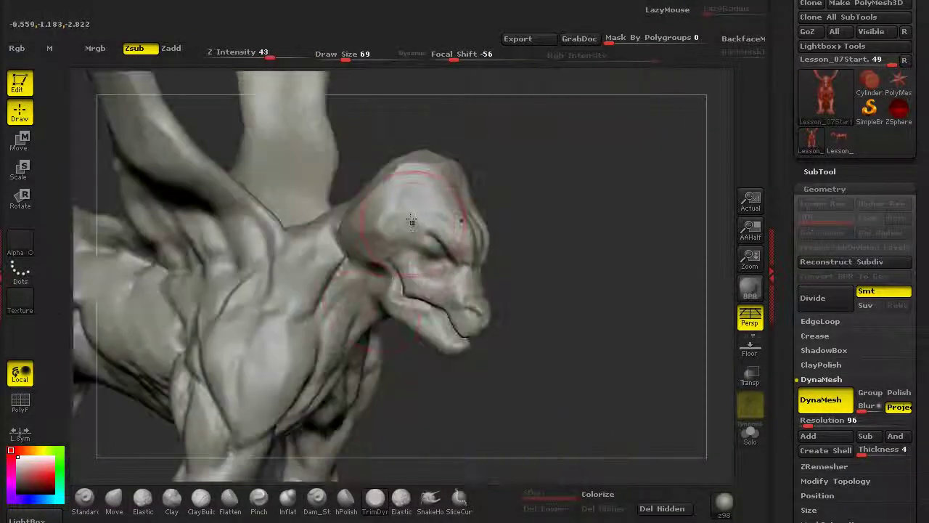
Flatten the side of the skull into planes with the TrimDynamic brush and build up the cheekbone with the Clay brush.
{"action": "left_click_drag", "start_coordinate": [412, 220], "coordinate": [414, 224]}
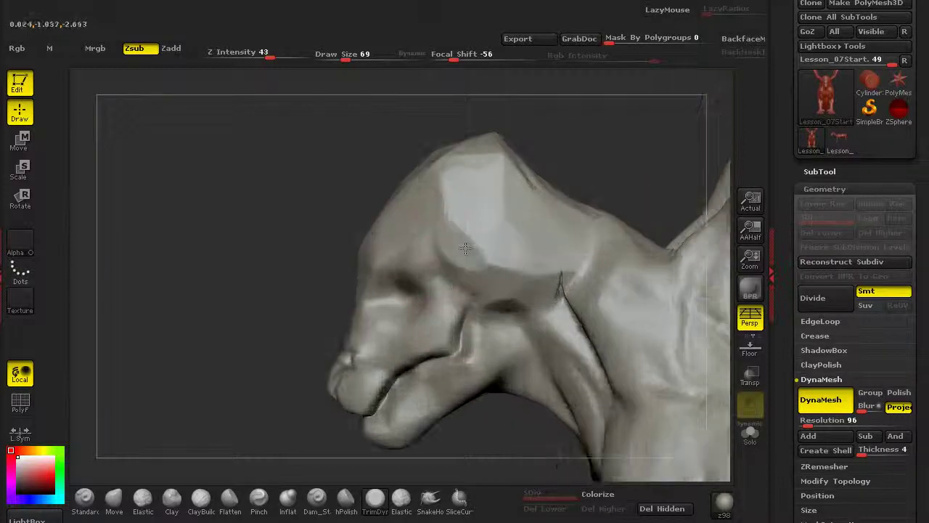
{"action": "left_click_drag", "start_coordinate": [517, 230], "coordinate": [491, 133]}
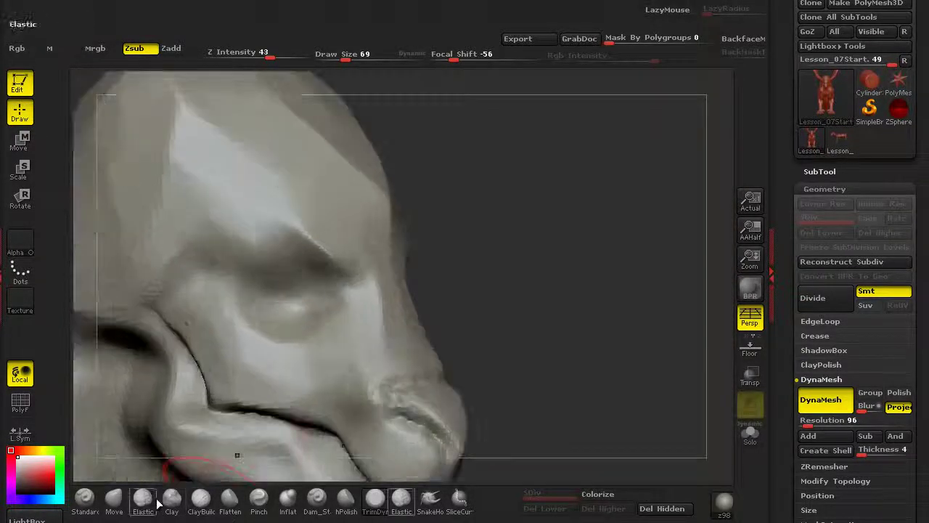
{"action": "left_click", "coordinate": [171, 500]}
{"action": "mouse_move", "coordinate": [204, 284]}
{"action": "left_mouse_down"}
{"action": "mouse_move", "coordinate": [259, 326]}
{"action": "mouse_move", "coordinate": [290, 334]}
{"action": "mouse_move", "coordinate": [200, 300]}
{"action": "mouse_move", "coordinate": [296, 354]}
{"action": "mouse_move", "coordinate": [224, 339]}
{"action": "mouse_move", "coordinate": [194, 289]}
{"action": "left_mouse_up"}
Carve creases below the cheekbone and deepen the mouth corner with the Dam_Standard brush at Z Intensity 33.
{"action": "left_click", "coordinate": [317, 501]}
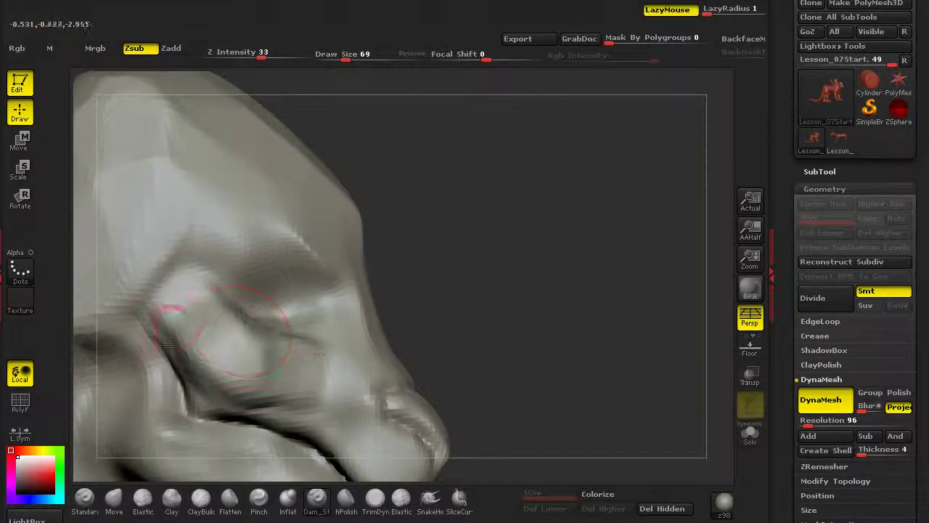
{"action": "mouse_move", "coordinate": [149, 294]}
{"action": "left_mouse_down"}
{"action": "mouse_move", "coordinate": [204, 374]}
{"action": "mouse_move", "coordinate": [250, 406]}
{"action": "mouse_move", "coordinate": [271, 397]}
{"action": "left_mouse_up"}
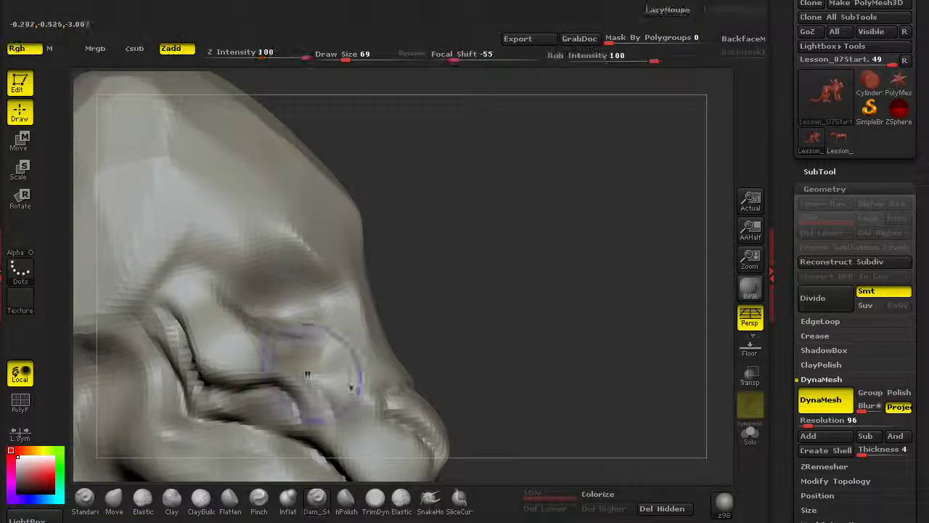
{"action": "left_click_drag", "start_coordinate": [311, 377], "coordinate": [218, 407]}
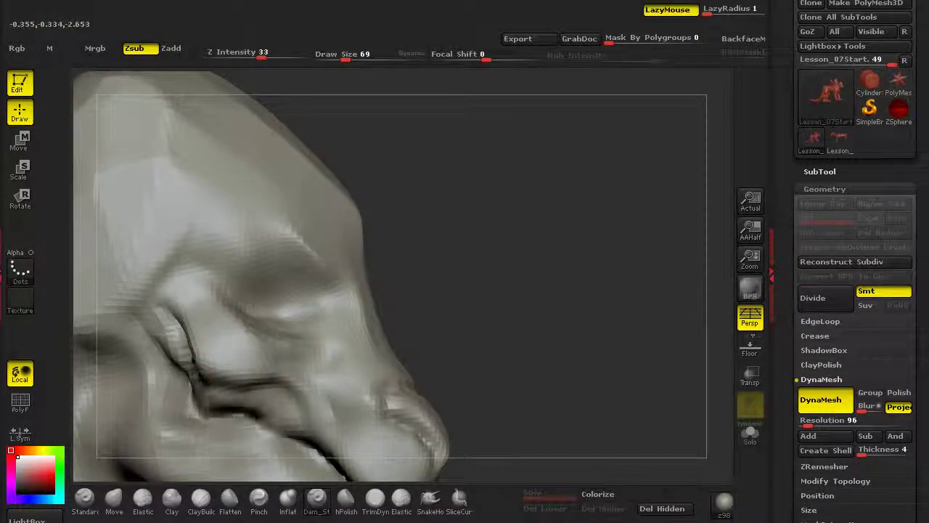
{"action": "left_click_drag", "start_coordinate": [312, 439], "coordinate": [238, 411]}
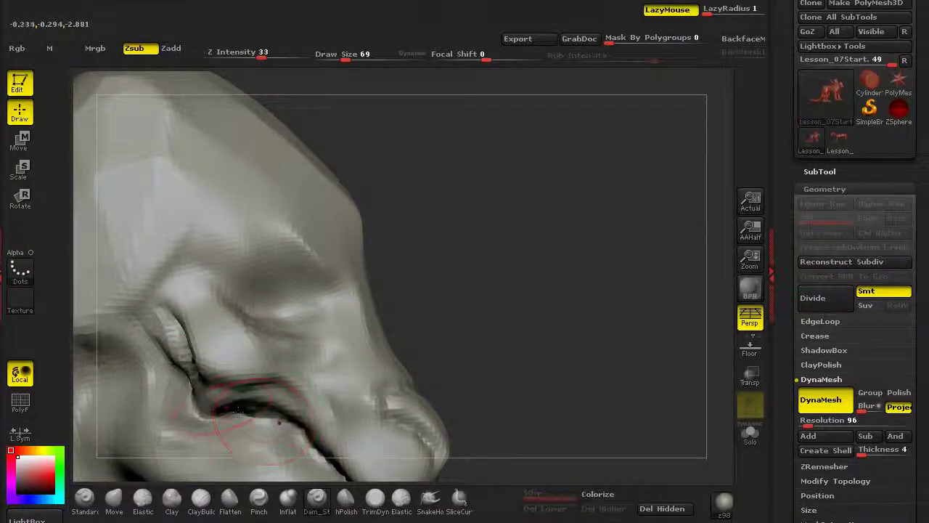
Flatten the cheek below the eye and around the mouth corner with the TrimDynamic brush at Z Intensity 43.
{"action": "left_click_drag", "start_coordinate": [566, 363], "coordinate": [551, 290], "text": "alt"}
{"action": "left_click_drag", "start_coordinate": [609, 313], "coordinate": [458, 320]}
{"action": "mouse_move", "coordinate": [236, 290]}
{"action": "left_mouse_down", "text": "alt"}
{"action": "mouse_move", "coordinate": [232, 339]}
{"action": "mouse_move", "coordinate": [174, 458]}
{"action": "left_mouse_up", "text": "alt"}
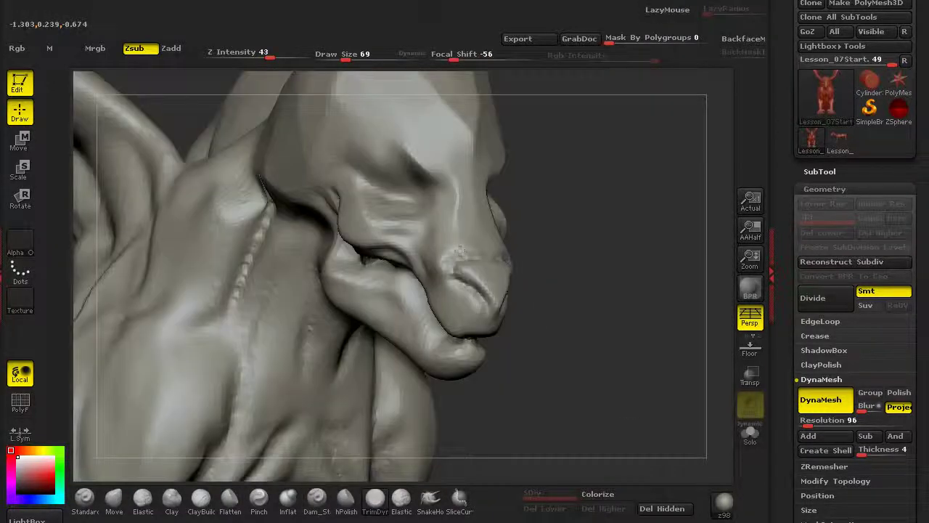
{"action": "left_click_drag", "start_coordinate": [436, 211], "coordinate": [335, 210]}
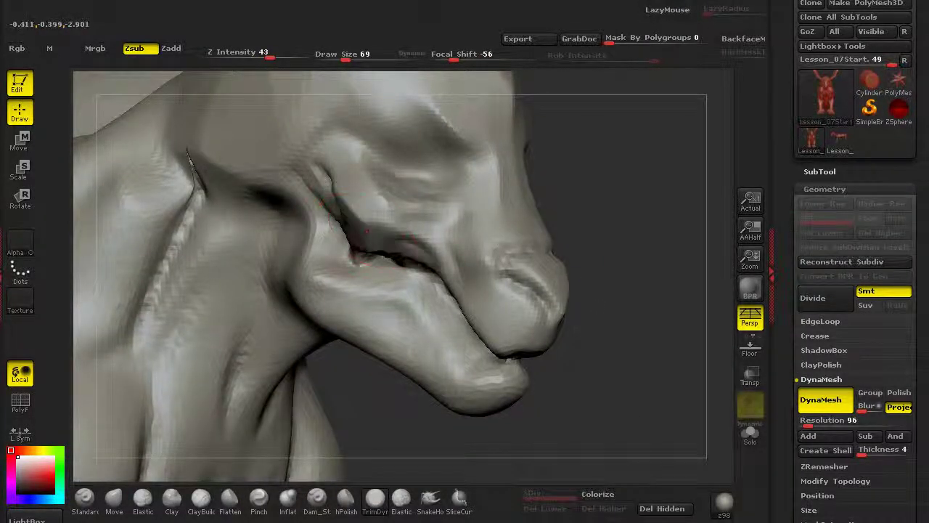
Thicken the lips along the mouth line and at the front of the jaw with the Inflat brush at Z Intensity 10.
{"action": "left_click", "coordinate": [293, 511]}
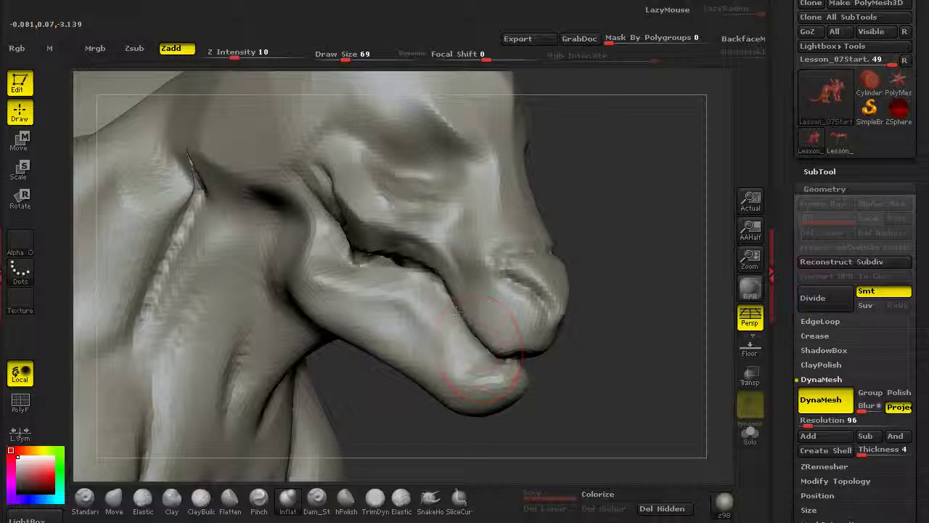
{"action": "left_click_drag", "start_coordinate": [436, 297], "coordinate": [406, 291]}
{"action": "left_click_drag", "start_coordinate": [620, 356], "coordinate": [606, 290], "text": "alt"}
{"action": "mouse_move", "coordinate": [580, 349]}
{"action": "left_mouse_down"}
{"action": "mouse_move", "coordinate": [109, 374]}
{"action": "mouse_move", "coordinate": [211, 374]}
{"action": "left_mouse_up"}
{"action": "left_click_drag", "start_coordinate": [210, 312], "coordinate": [211, 378], "text": "alt"}
{"action": "left_click_drag", "start_coordinate": [455, 344], "coordinate": [469, 346]}
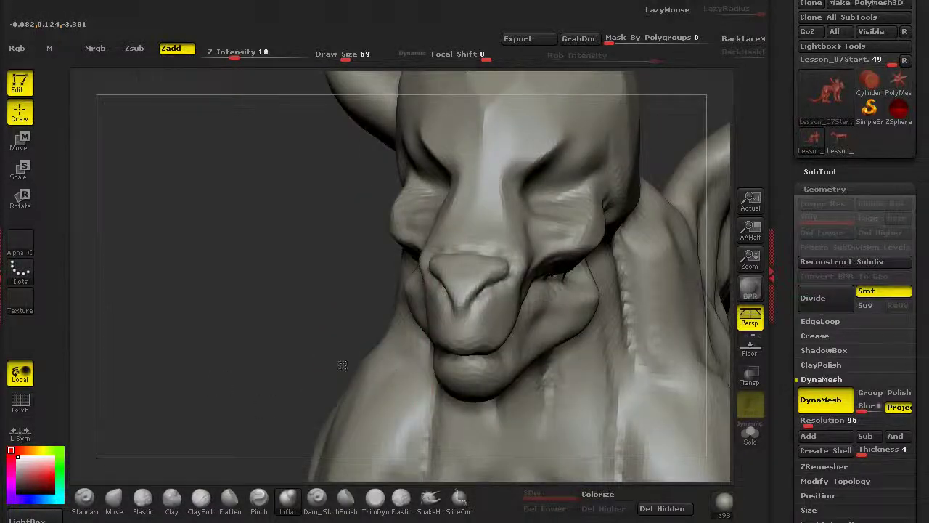
Reshape the mouth corner and lip edge with the Move brush at Z Intensity 51 and smooth the muzzle beside them.
{"action": "left_click_drag", "start_coordinate": [167, 399], "coordinate": [289, 405]}
{"action": "left_click_drag", "start_coordinate": [440, 338], "coordinate": [445, 339]}
{"action": "left_click", "coordinate": [118, 506]}
{"action": "left_click_drag", "start_coordinate": [657, 371], "coordinate": [690, 367]}
{"action": "left_click_drag", "start_coordinate": [689, 367], "coordinate": [683, 421], "text": "alt"}
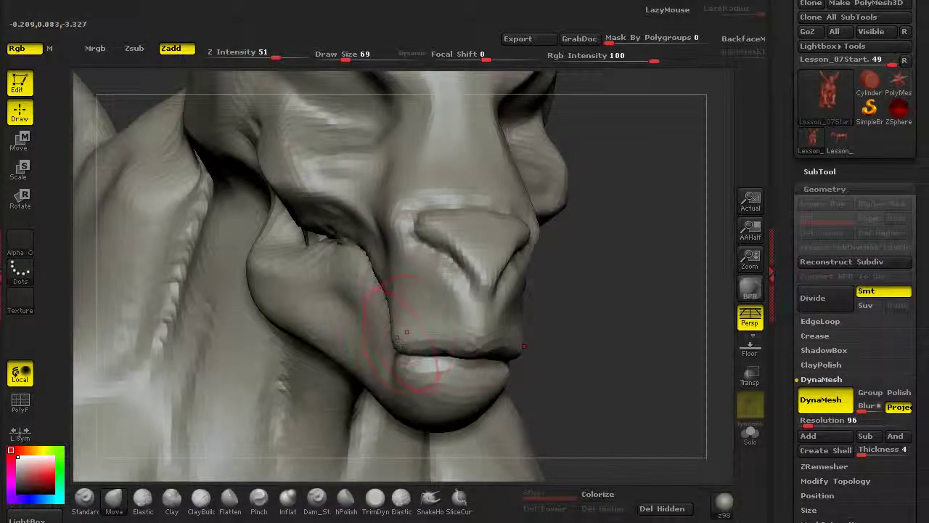
{"action": "left_click_drag", "start_coordinate": [399, 312], "coordinate": [446, 295], "text": "shift"}
{"action": "mouse_move", "coordinate": [410, 367]}
{"action": "left_mouse_down"}
{"action": "mouse_move", "coordinate": [432, 359]}
{"action": "mouse_move", "coordinate": [368, 363]}
{"action": "mouse_move", "coordinate": [472, 356]}
{"action": "left_mouse_up"}
Refine the lips and jaw with the Inflat and TrimDynamic brushes, and remesh the model with DynaMesh at Resolution 96.
{"action": "left_click", "coordinate": [289, 502]}
{"action": "mouse_move", "coordinate": [556, 363]}
{"action": "left_mouse_down"}
{"action": "mouse_move", "coordinate": [394, 332]}
{"action": "mouse_move", "coordinate": [435, 309]}
{"action": "left_mouse_up"}
{"action": "left_click", "coordinate": [376, 491]}
{"action": "left_click_drag", "start_coordinate": [363, 389], "coordinate": [342, 339]}
{"action": "mouse_move", "coordinate": [372, 414]}
{"action": "left_mouse_down"}
{"action": "mouse_move", "coordinate": [443, 398]}
{"action": "mouse_move", "coordinate": [389, 402]}
{"action": "mouse_move", "coordinate": [251, 312]}
{"action": "left_mouse_up"}
{"action": "mouse_move", "coordinate": [551, 363]}
{"action": "left_mouse_down", "text": "alt"}
{"action": "mouse_move", "coordinate": [464, 319]}
{"action": "mouse_move", "coordinate": [230, 295]}
{"action": "mouse_move", "coordinate": [236, 237]}
{"action": "mouse_move", "coordinate": [156, 280]}
{"action": "left_mouse_up", "text": "alt"}
{"action": "left_click_drag", "start_coordinate": [170, 304], "coordinate": [222, 341], "text": "ctrl"}
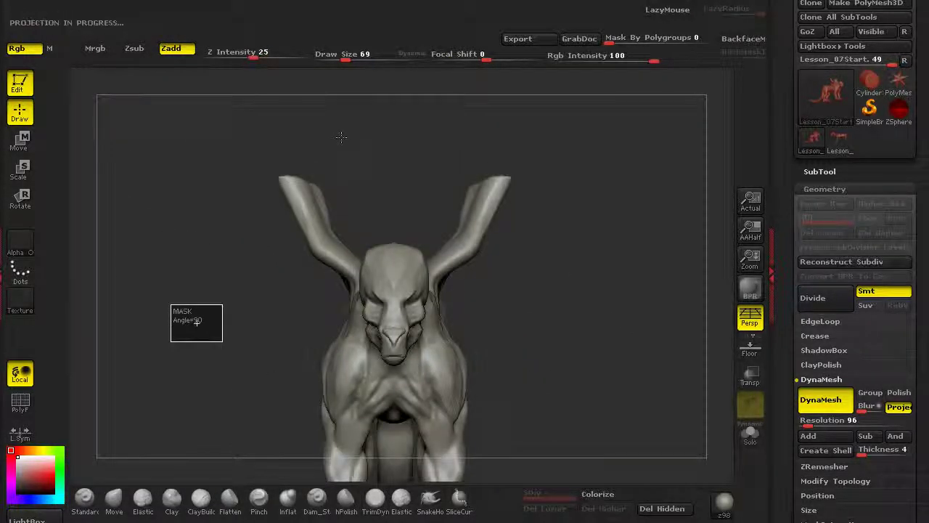
{"action": "left_click", "coordinate": [284, 296], "text": "ctrl"}
Push out the rear corner of the jaw below the cheekbone with the Move brush at Z Intensity 51.
{"action": "left_click_drag", "start_coordinate": [220, 313], "coordinate": [254, 343]}
{"action": "left_click_drag", "start_coordinate": [268, 348], "coordinate": [229, 347]}
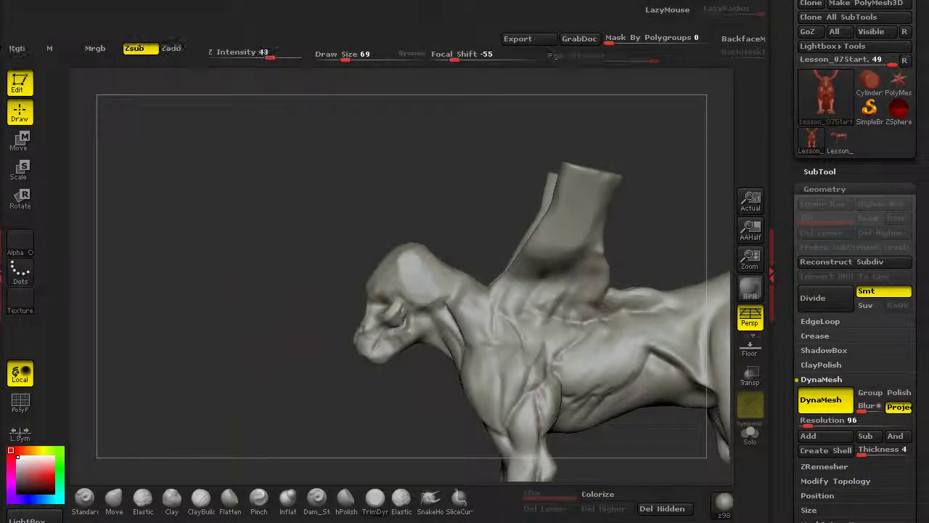
{"action": "left_click_drag", "start_coordinate": [327, 331], "coordinate": [400, 376], "text": "alt"}
{"action": "left_click", "coordinate": [122, 504]}
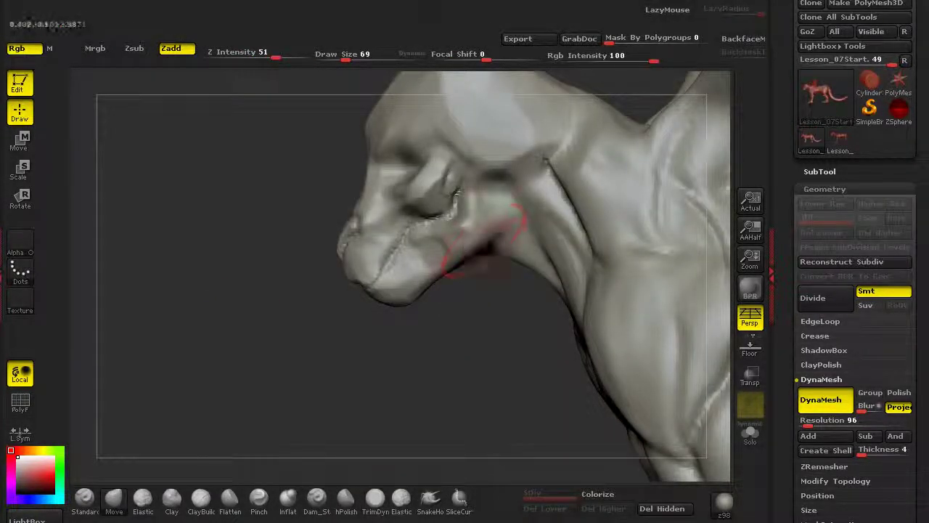
{"action": "mouse_move", "coordinate": [494, 212]}
{"action": "left_mouse_down"}
{"action": "mouse_move", "coordinate": [495, 186]}
{"action": "mouse_move", "coordinate": [467, 190]}
{"action": "left_mouse_up"}
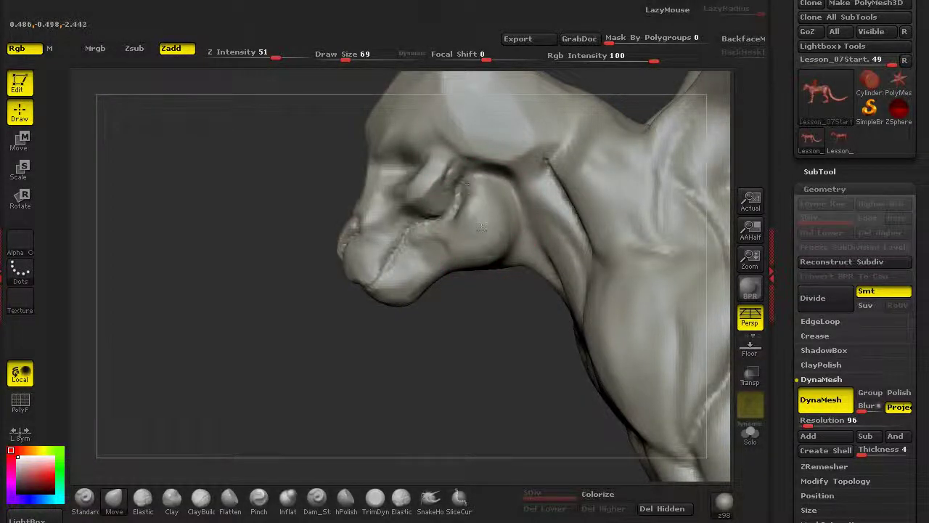
{"action": "left_click_drag", "start_coordinate": [428, 341], "coordinate": [407, 450], "text": "alt"}
Crease behind the mouth corner with Dam_Standard, smooth it, and build up the jaw muscle with the Clay brush at Z Intensity 100.
{"action": "left_click", "coordinate": [316, 500]}
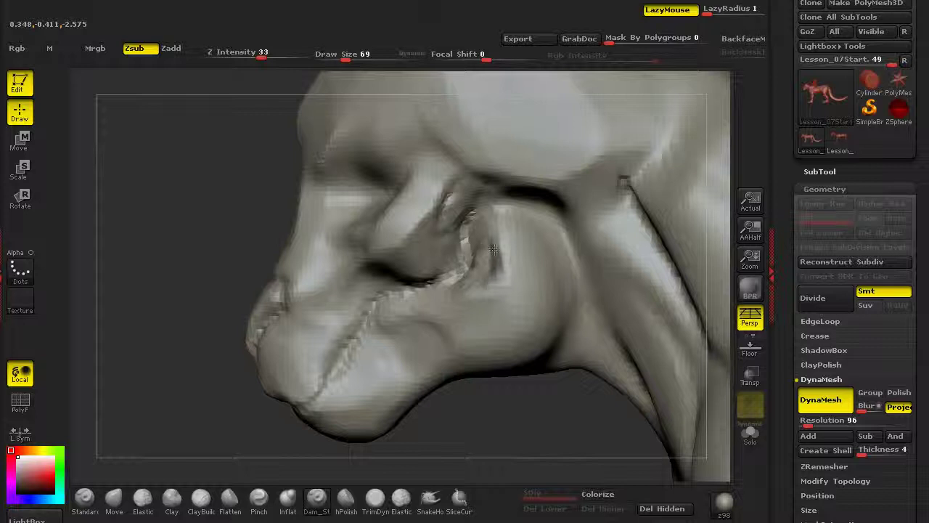
{"action": "left_click_drag", "start_coordinate": [473, 266], "coordinate": [488, 256], "text": "shift"}
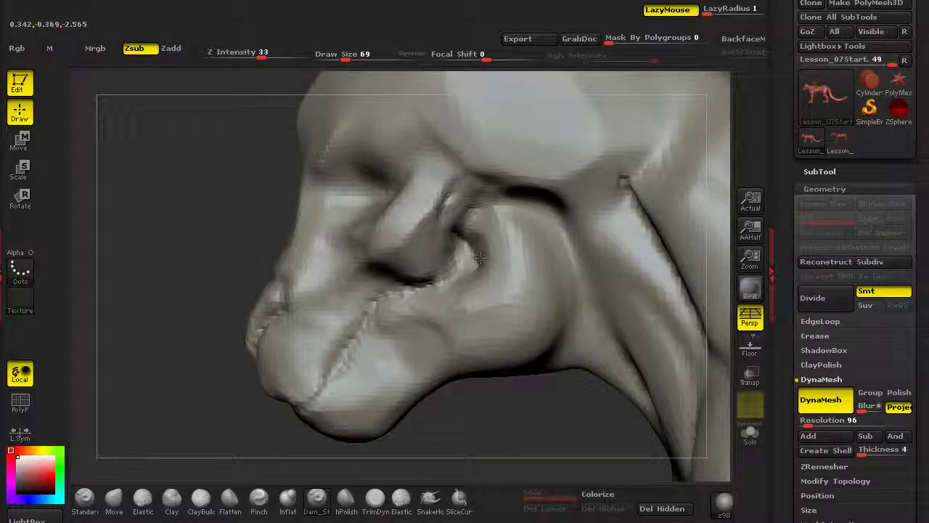
{"action": "left_click", "coordinate": [170, 502]}
{"action": "mouse_move", "coordinate": [485, 212]}
{"action": "left_mouse_down"}
{"action": "mouse_move", "coordinate": [504, 251]}
{"action": "mouse_move", "coordinate": [514, 324]}
{"action": "left_mouse_up"}
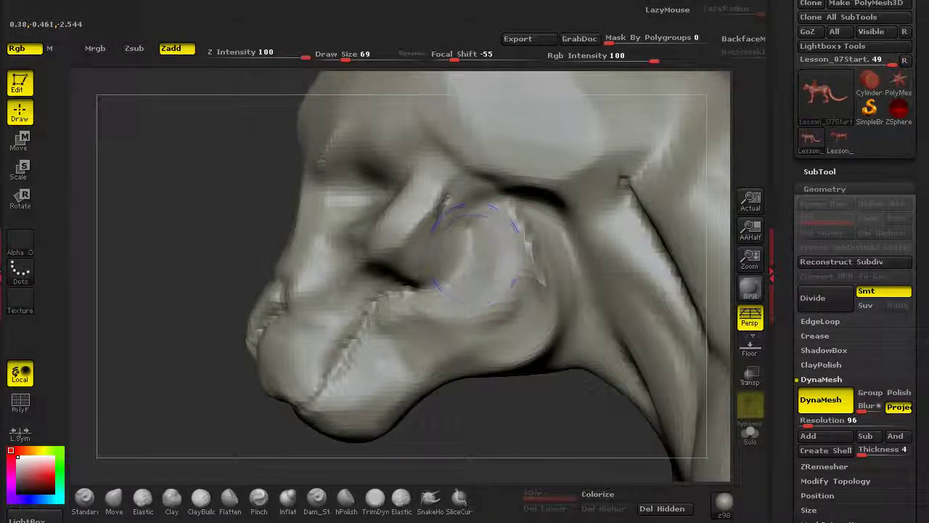
{"action": "mouse_move", "coordinate": [440, 244]}
{"action": "left_mouse_down"}
{"action": "mouse_move", "coordinate": [455, 252]}
{"action": "mouse_move", "coordinate": [356, 273]}
{"action": "left_mouse_up"}
Carve the crease below the cheekbone and a deep eye-socket line under the brow with the Dam_Standard brush at Z Intensity 33.
{"action": "left_click", "coordinate": [316, 499]}
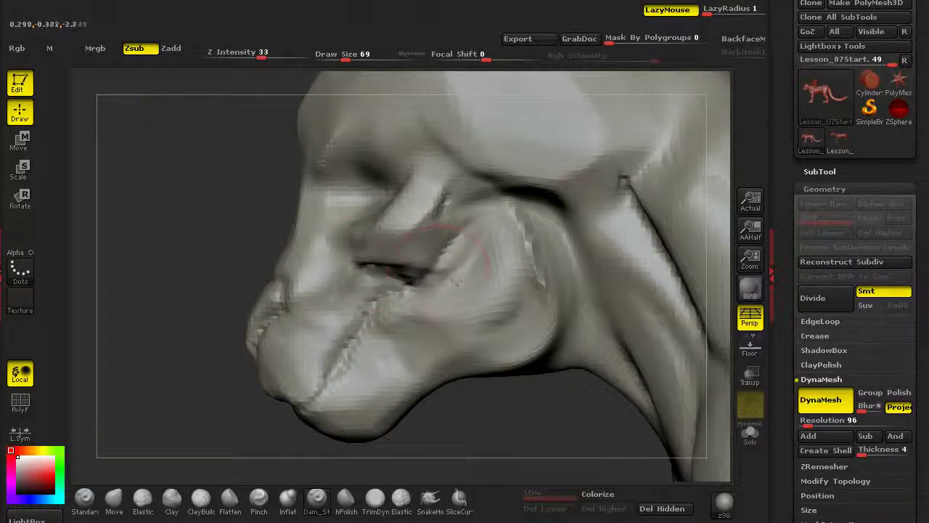
{"action": "mouse_move", "coordinate": [185, 221]}
{"action": "left_mouse_down"}
{"action": "mouse_move", "coordinate": [177, 156]}
{"action": "mouse_move", "coordinate": [233, 212]}
{"action": "left_mouse_up"}
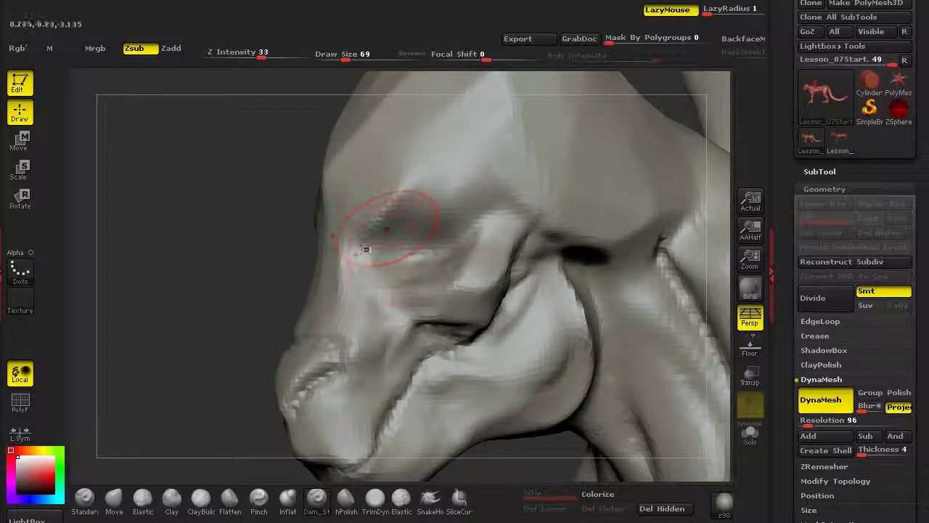
{"action": "mouse_move", "coordinate": [368, 250]}
{"action": "left_mouse_down"}
{"action": "mouse_move", "coordinate": [434, 208]}
{"action": "mouse_move", "coordinate": [477, 204]}
{"action": "left_mouse_up"}
{"action": "left_click_drag", "start_coordinate": [414, 219], "coordinate": [472, 201]}
{"action": "left_click_drag", "start_coordinate": [243, 255], "coordinate": [208, 256], "text": "alt"}
{"action": "mouse_move", "coordinate": [209, 255]}
{"action": "left_mouse_down"}
{"action": "mouse_move", "coordinate": [259, 261]}
{"action": "mouse_move", "coordinate": [299, 299]}
{"action": "left_mouse_up"}
{"action": "left_click_drag", "start_coordinate": [404, 247], "coordinate": [391, 235], "text": "shift"}
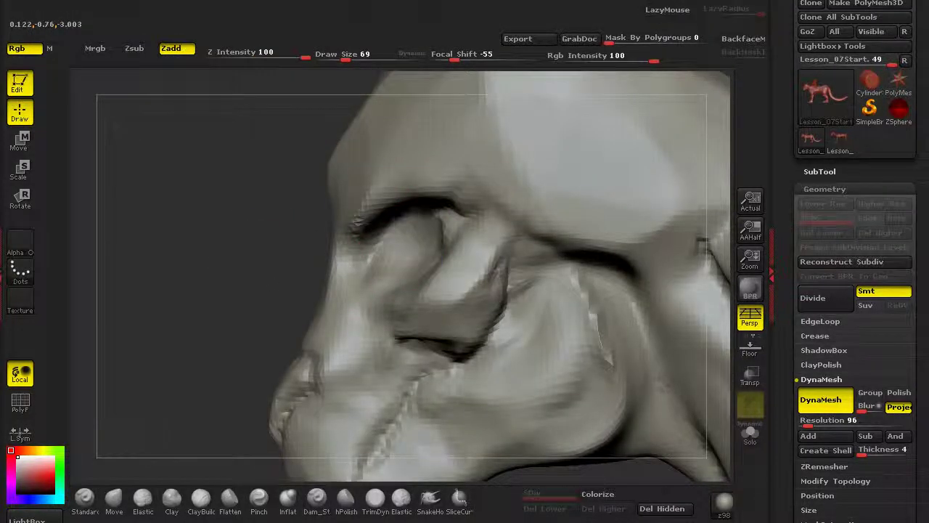
Build up the eye area with the Clay brush and reshape the eyes, cheekbones and jaw with the Move brush at Z Intensity 51.
{"action": "left_click_drag", "start_coordinate": [258, 252], "coordinate": [290, 252]}
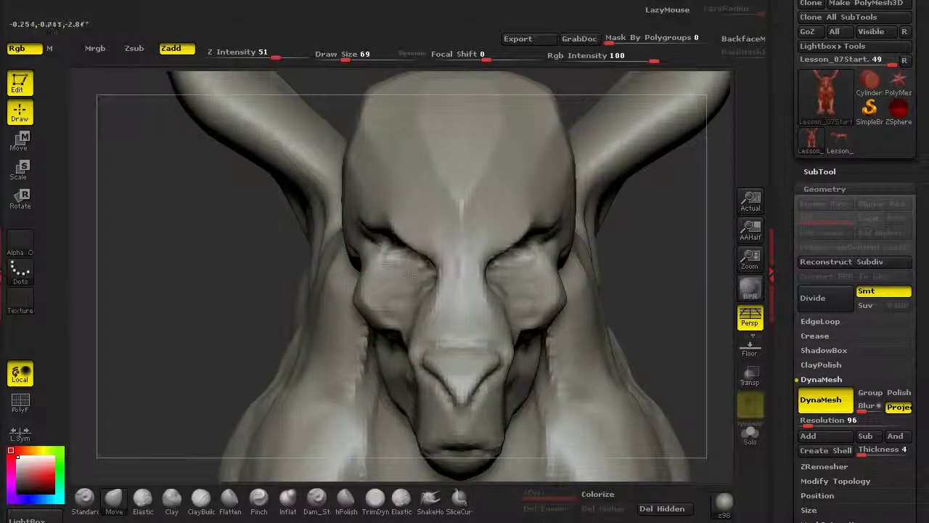
{"action": "mouse_move", "coordinate": [403, 260]}
{"action": "left_mouse_down"}
{"action": "mouse_move", "coordinate": [399, 269]}
{"action": "mouse_move", "coordinate": [389, 260]}
{"action": "mouse_move", "coordinate": [383, 277]}
{"action": "left_mouse_up"}
{"action": "mouse_move", "coordinate": [240, 312]}
{"action": "left_mouse_down", "text": "alt"}
{"action": "mouse_move", "coordinate": [216, 326]}
{"action": "mouse_move", "coordinate": [181, 300]}
{"action": "mouse_move", "coordinate": [190, 327]}
{"action": "left_mouse_up", "text": "alt"}
{"action": "mouse_move", "coordinate": [389, 321]}
{"action": "left_mouse_down"}
{"action": "mouse_move", "coordinate": [400, 330]}
{"action": "mouse_move", "coordinate": [375, 347]}
{"action": "left_mouse_up"}
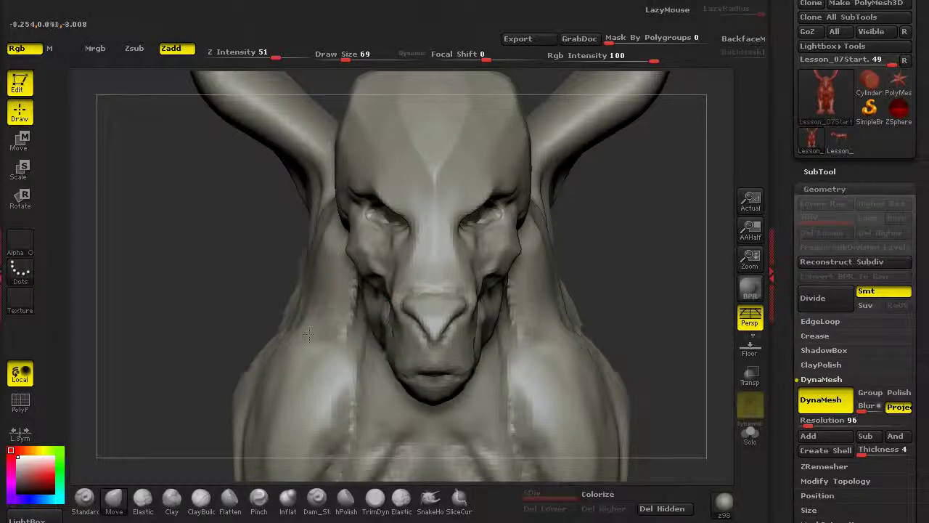
{"action": "left_click_drag", "start_coordinate": [218, 327], "coordinate": [348, 319]}
{"action": "mouse_move", "coordinate": [639, 363]}
{"action": "left_mouse_down", "text": "alt"}
{"action": "mouse_move", "coordinate": [617, 320]}
{"action": "mouse_move", "coordinate": [552, 326]}
{"action": "mouse_move", "coordinate": [234, 244]}
{"action": "left_mouse_up", "text": "alt"}
{"action": "mouse_move", "coordinate": [174, 245]}
{"action": "left_mouse_down", "text": "alt"}
{"action": "mouse_move", "coordinate": [286, 284]}
{"action": "mouse_move", "coordinate": [312, 323]}
{"action": "left_mouse_up", "text": "alt"}
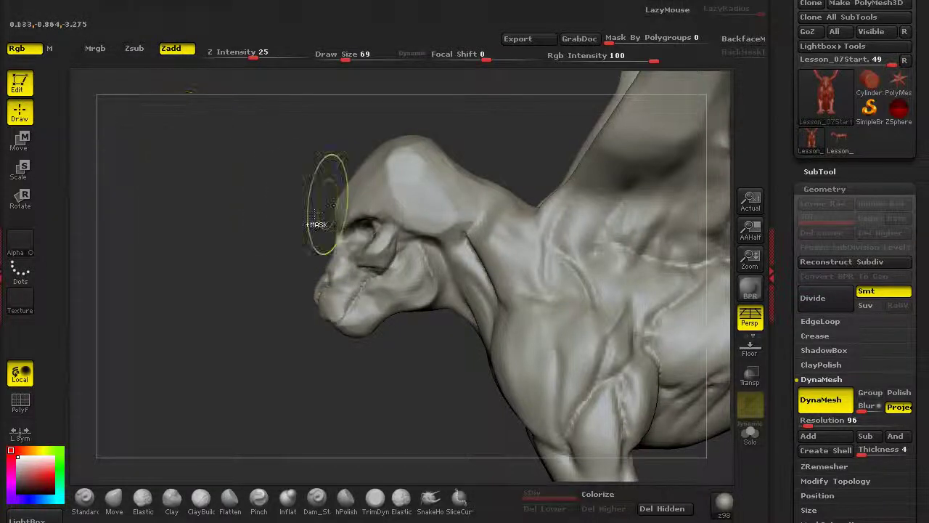
{"action": "left_click_drag", "start_coordinate": [218, 287], "coordinate": [425, 473], "text": "shift"}
Flatten the top of the skull with the TrimDynamic brush at Z Intensity 43, accepting the removal of 25 Undo History entries.
{"action": "left_click", "coordinate": [375, 497]}
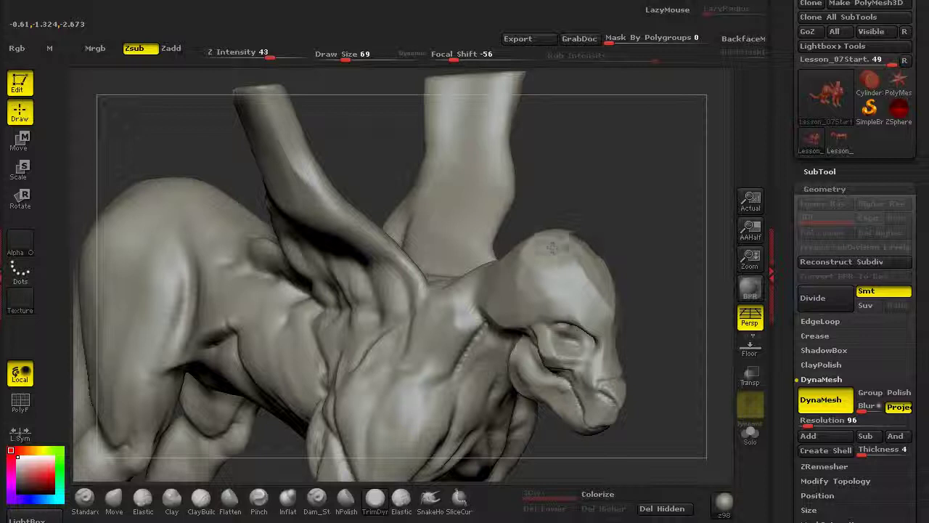
{"action": "left_click_drag", "start_coordinate": [552, 249], "coordinate": [537, 238]}
{"action": "left_click", "coordinate": [495, 294]}
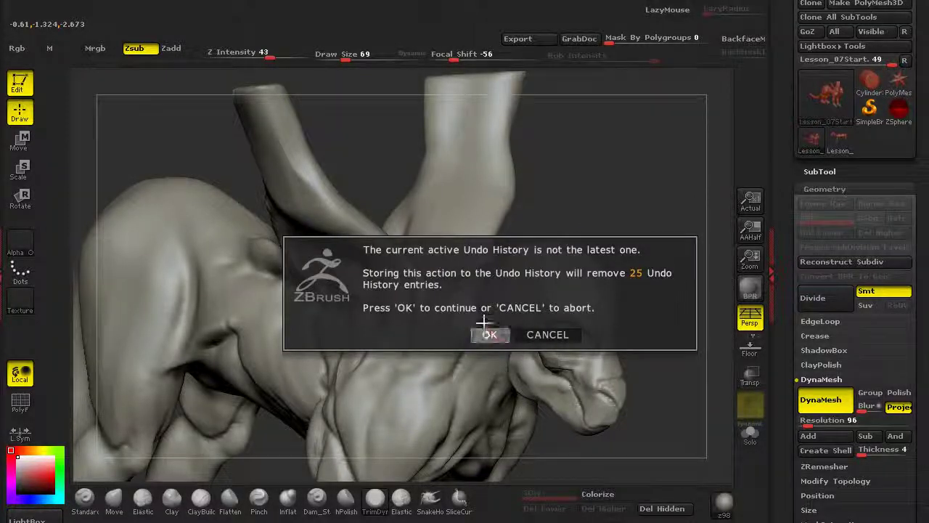
{"action": "left_click", "coordinate": [485, 331]}
{"action": "left_click_drag", "start_coordinate": [535, 274], "coordinate": [574, 260]}
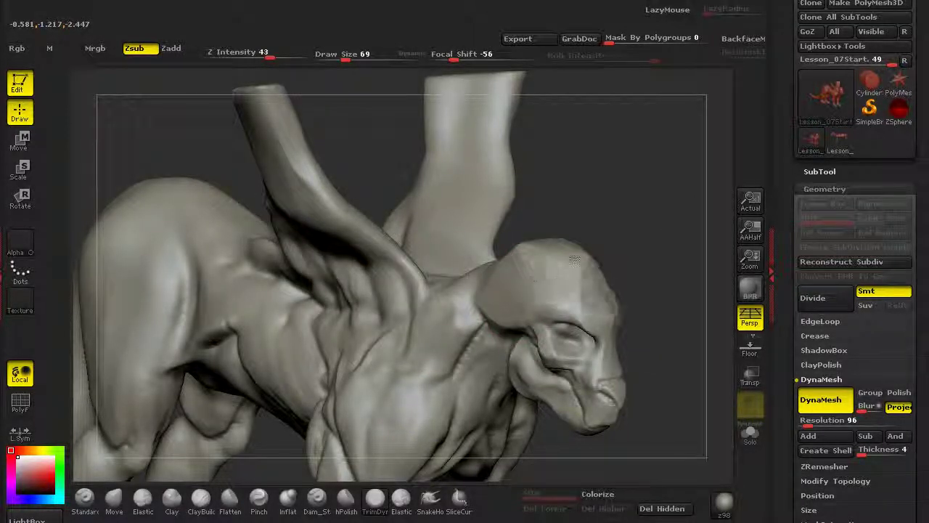
{"action": "mouse_move", "coordinate": [654, 290]}
{"action": "left_mouse_down"}
{"action": "mouse_move", "coordinate": [347, 339]}
{"action": "mouse_move", "coordinate": [284, 339]}
{"action": "left_mouse_up"}
Mask a round spot on the side of the skull, invert the mask and try to pull the spot outward with the SnakeHook brush.
{"action": "left_click", "coordinate": [357, 501]}
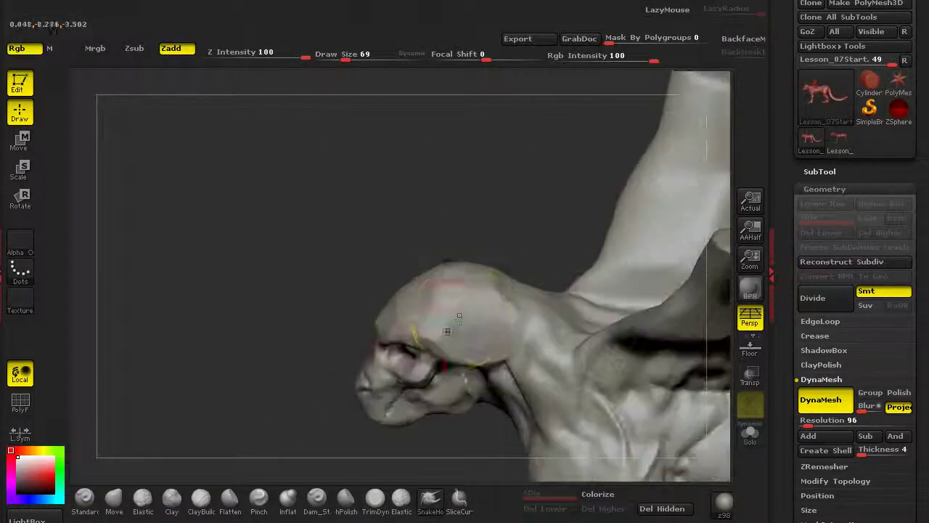
{"action": "left_click", "coordinate": [450, 319], "text": "ctrl"}
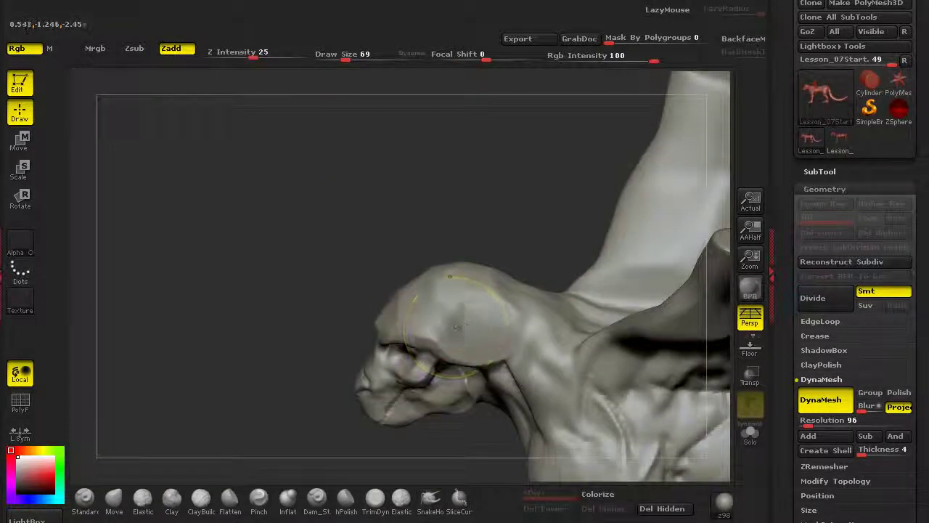
{"action": "left_click", "coordinate": [311, 331], "text": "ctrl"}
{"action": "left_click_drag", "start_coordinate": [226, 284], "coordinate": [243, 349]}
{"action": "left_click_drag", "start_coordinate": [459, 323], "coordinate": [384, 421]}
{"action": "left_click_drag", "start_coordinate": [320, 407], "coordinate": [312, 309]}
{"action": "mouse_move", "coordinate": [218, 385]}
{"action": "left_mouse_down", "text": "alt"}
{"action": "mouse_move", "coordinate": [199, 344]}
{"action": "mouse_move", "coordinate": [282, 334]}
{"action": "left_mouse_up", "text": "alt"}
{"action": "left_click_drag", "start_coordinate": [283, 291], "coordinate": [315, 302], "text": "alt"}
{"action": "left_click_drag", "start_coordinate": [246, 349], "coordinate": [333, 373]}
{"action": "key", "text": "ctrl+z"}
Try other SnakeHook pulls from the unmasked skull spot, undo them and clear the mask.
{"action": "left_click_drag", "start_coordinate": [519, 249], "coordinate": [541, 327], "text": "alt"}
{"action": "mouse_move", "coordinate": [388, 262]}
{"action": "left_mouse_down"}
{"action": "mouse_move", "coordinate": [288, 208]}
{"action": "mouse_move", "coordinate": [262, 178]}
{"action": "left_mouse_up"}
{"action": "key", "text": "ctrl+z"}
{"action": "left_click_drag", "start_coordinate": [609, 263], "coordinate": [600, 182], "text": "alt"}
{"action": "left_click_drag", "start_coordinate": [447, 376], "coordinate": [371, 354]}
{"action": "left_click_drag", "start_coordinate": [302, 414], "coordinate": [388, 384]}
{"action": "key", "text": "ctrl+z"}
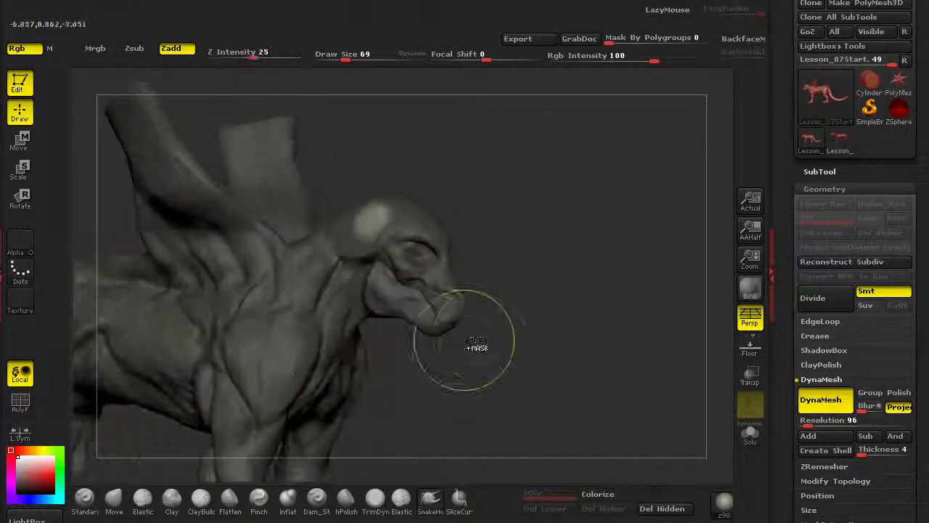
{"action": "left_click", "coordinate": [476, 335], "text": "ctrl"}
{"action": "left_click_drag", "start_coordinate": [557, 281], "coordinate": [581, 382], "text": "ctrl"}
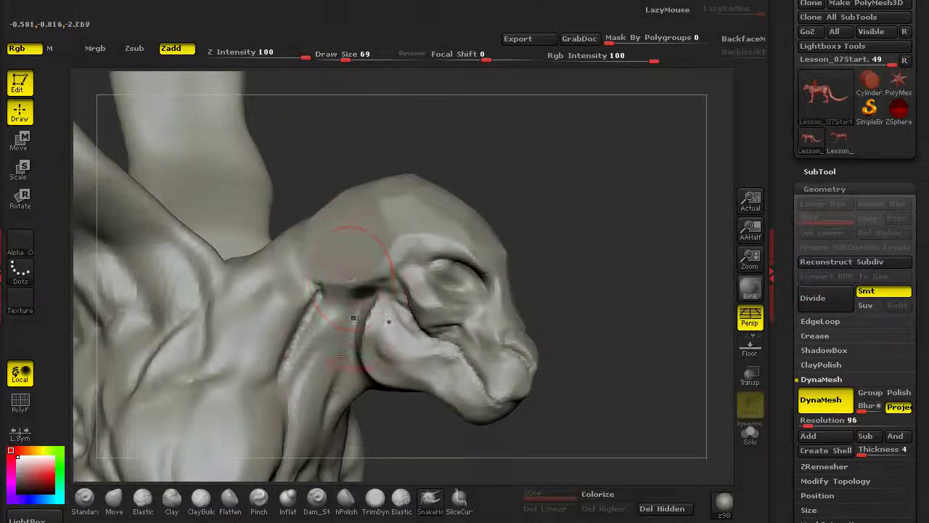
Flatten the area behind the cheekbone with the TrimDynamic brush, mask a round ear spot there and invert the mask.
{"action": "left_click", "coordinate": [375, 498]}
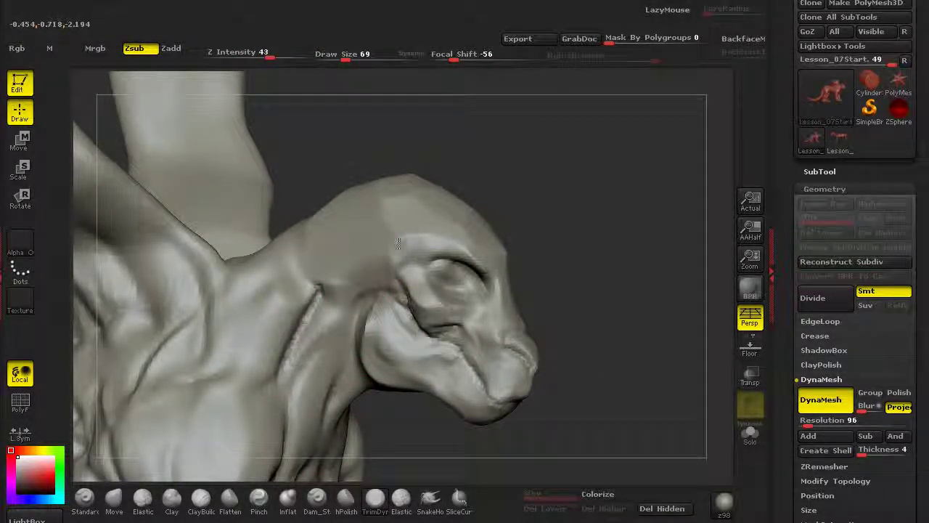
{"action": "left_click_drag", "start_coordinate": [342, 287], "coordinate": [341, 281]}
{"action": "right_click_drag", "start_coordinate": [343, 317], "coordinate": [347, 336], "text": "alt"}
{"action": "left_click_drag", "start_coordinate": [353, 283], "coordinate": [369, 277], "text": "ctrl"}
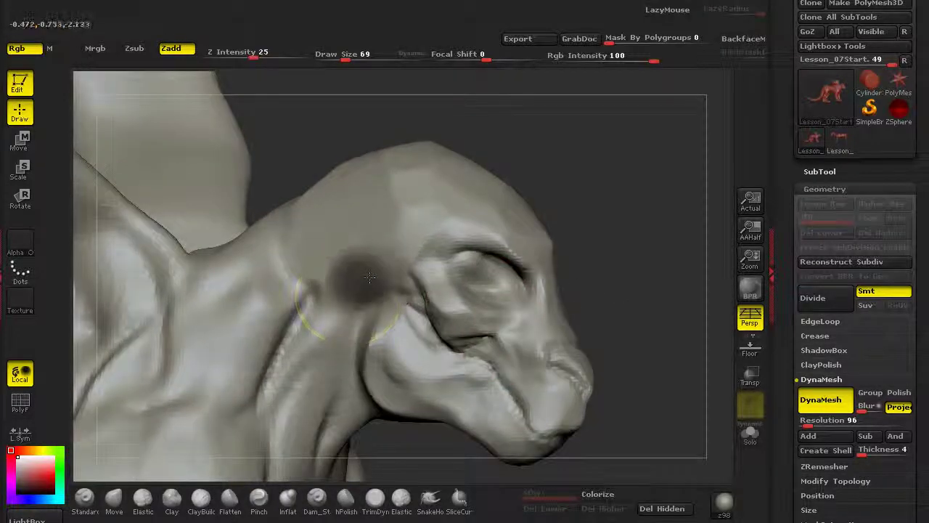
{"action": "left_click_drag", "start_coordinate": [630, 243], "coordinate": [646, 240], "text": "ctrl"}
{"action": "left_click_drag", "start_coordinate": [360, 276], "coordinate": [368, 269], "text": "ctrl"}
{"action": "left_click", "coordinate": [601, 273], "text": "ctrl"}
Pull long drooping ears out of the unmasked spots on both sides of the head with the SnakeHook brush at Z Intensity 100.
{"action": "mouse_move", "coordinate": [616, 252]}
{"action": "left_mouse_down", "text": "alt"}
{"action": "mouse_move", "coordinate": [574, 226]}
{"action": "mouse_move", "coordinate": [559, 160]}
{"action": "left_mouse_up", "text": "alt"}
{"action": "left_click_drag", "start_coordinate": [581, 233], "coordinate": [450, 240]}
{"action": "left_click", "coordinate": [430, 499]}
{"action": "left_click_drag", "start_coordinate": [508, 327], "coordinate": [566, 320]}
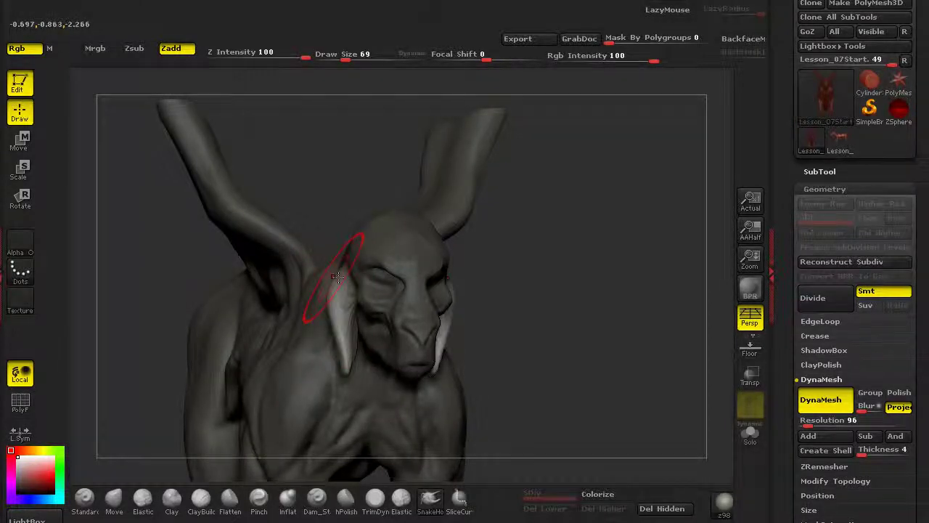
{"action": "left_click_drag", "start_coordinate": [341, 347], "coordinate": [353, 350]}
{"action": "left_click_drag", "start_coordinate": [181, 319], "coordinate": [120, 319]}
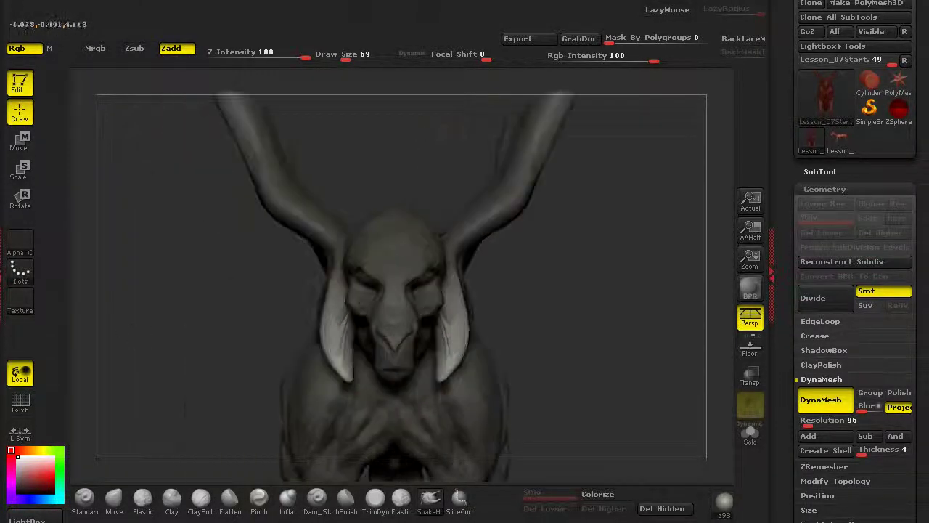
Widen and bend the drooping ears with the SnakeHook brush, clear the mask and remesh the model with DynaMesh.
{"action": "left_click_drag", "start_coordinate": [230, 347], "coordinate": [210, 341], "text": "alt"}
{"action": "left_click_drag", "start_coordinate": [210, 341], "coordinate": [225, 385], "text": "alt"}
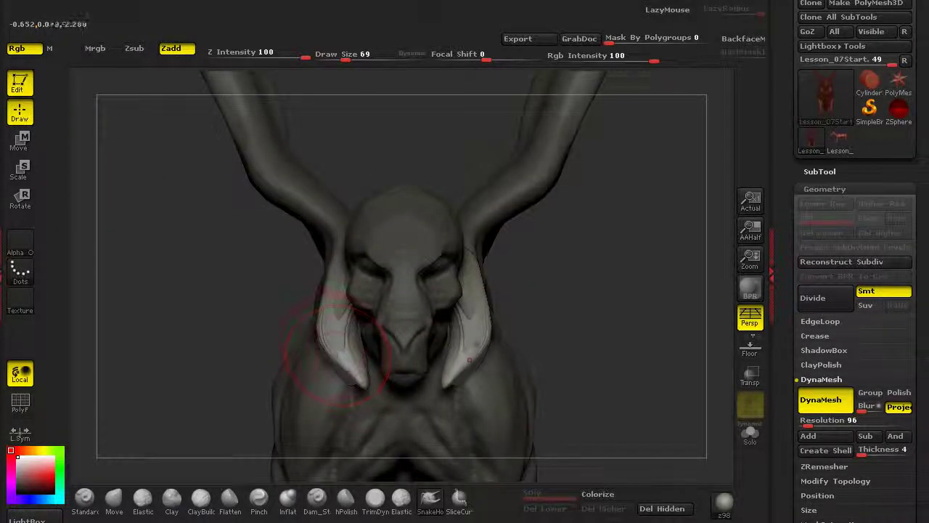
{"action": "left_click_drag", "start_coordinate": [244, 305], "coordinate": [182, 316], "text": "ctrl"}
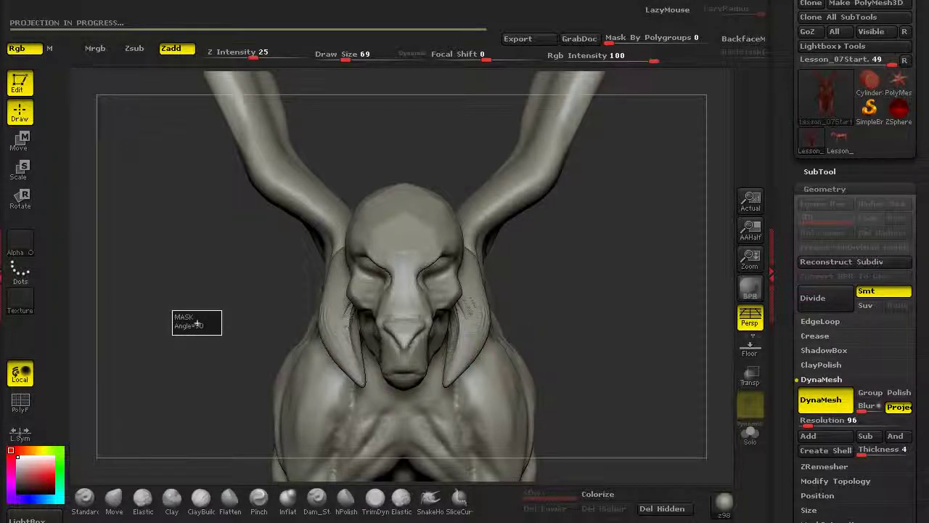
Carve a long hollow down the inside of each ear with the Dam_Standard brush at Z Intensity 33, leaving a raised rim.
{"action": "left_click_drag", "start_coordinate": [252, 306], "coordinate": [341, 309]}
{"action": "left_click_drag", "start_coordinate": [566, 290], "coordinate": [541, 317], "text": "alt"}
{"action": "left_click_drag", "start_coordinate": [487, 58], "coordinate": [453, 60]}
{"action": "left_click", "coordinate": [318, 501]}
{"action": "mouse_move", "coordinate": [167, 341]}
{"action": "left_mouse_down"}
{"action": "mouse_move", "coordinate": [218, 319]}
{"action": "mouse_move", "coordinate": [217, 363]}
{"action": "left_mouse_up"}
{"action": "left_click_drag", "start_coordinate": [408, 392], "coordinate": [424, 313], "text": "shift"}
{"action": "left_click_drag", "start_coordinate": [408, 394], "coordinate": [369, 317]}
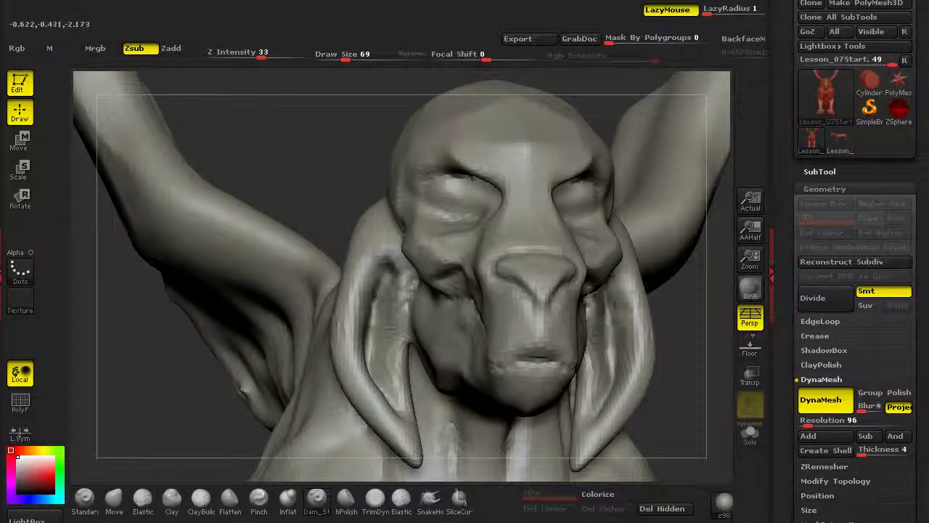
Smooth the inner ear and deepen the hollow at its upper end with the Clay and Standard brushes.
{"action": "mouse_move", "coordinate": [170, 448]}
{"action": "left_mouse_down"}
{"action": "mouse_move", "coordinate": [207, 445]}
{"action": "mouse_move", "coordinate": [218, 472]}
{"action": "left_mouse_up"}
{"action": "left_click_drag", "start_coordinate": [396, 261], "coordinate": [414, 300], "text": "shift"}
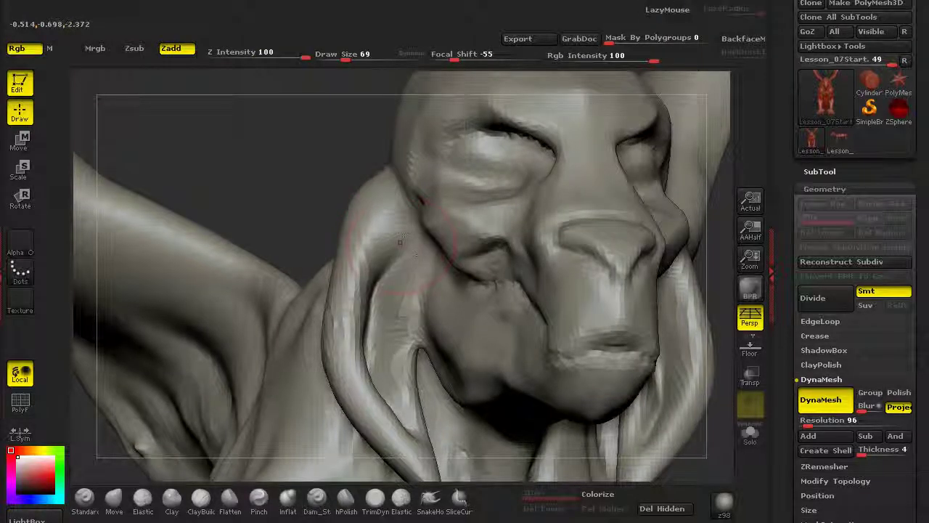
{"action": "left_click_drag", "start_coordinate": [392, 267], "coordinate": [374, 250], "text": "shift"}
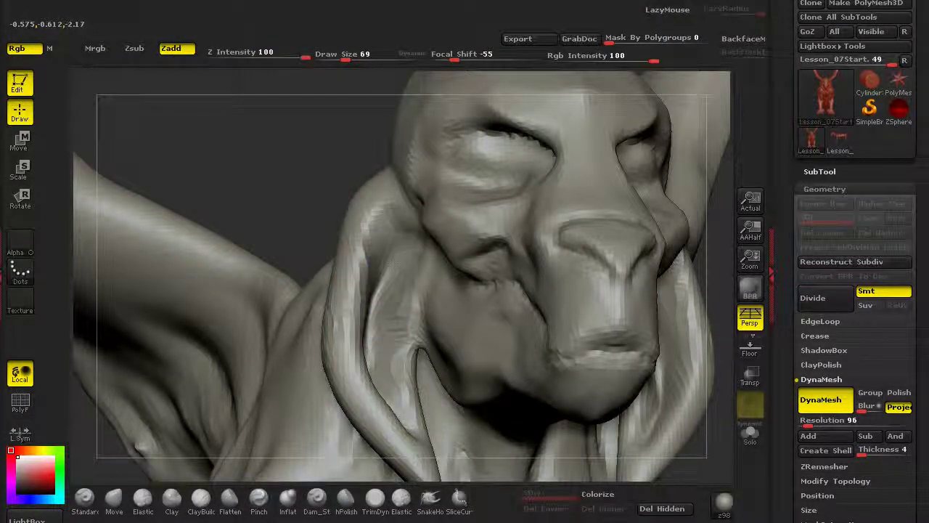
{"action": "left_click", "coordinate": [91, 513]}
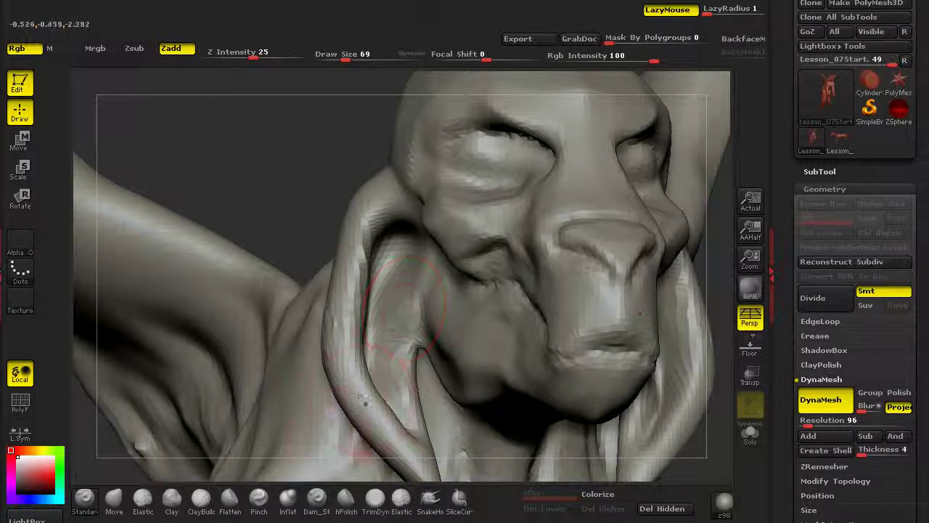
Reshape the ear's front rim and outer contour with the Move brush at Z Intensity 51, smoothing the surface.
{"action": "left_click", "coordinate": [116, 508]}
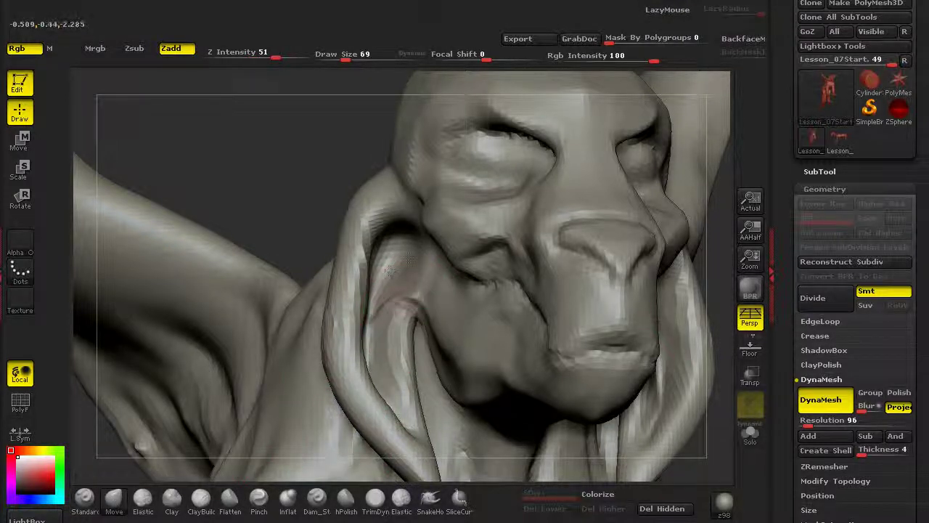
{"action": "left_click_drag", "start_coordinate": [280, 202], "coordinate": [407, 207]}
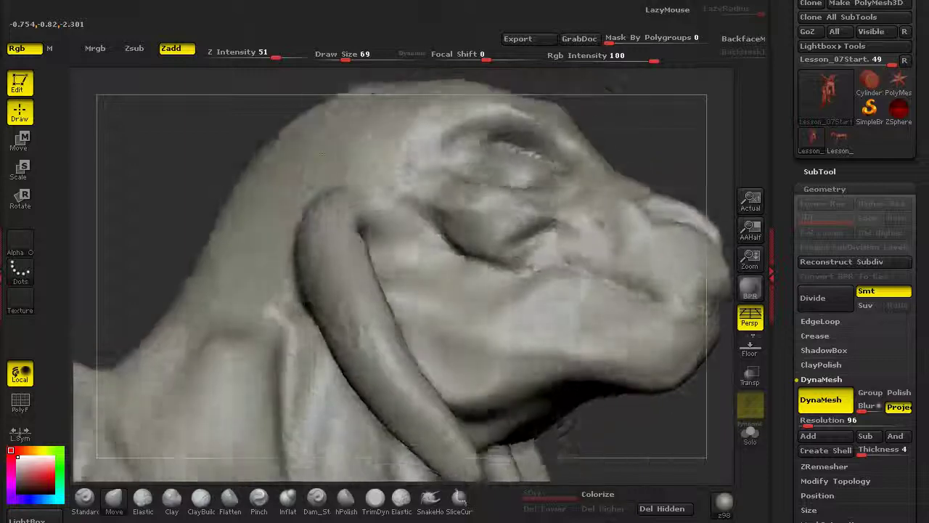
{"action": "left_click_drag", "start_coordinate": [204, 169], "coordinate": [160, 131]}
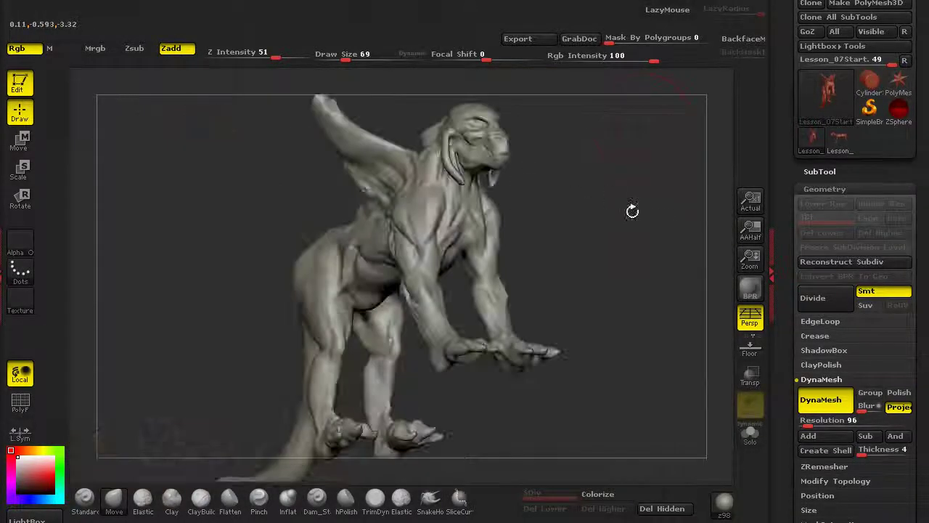
{"action": "mouse_move", "coordinate": [633, 209]}
{"action": "left_mouse_down"}
{"action": "mouse_move", "coordinate": [193, 296]}
{"action": "mouse_move", "coordinate": [381, 268]}
{"action": "mouse_move", "coordinate": [388, 320]}
{"action": "left_mouse_up"}
{"action": "left_click_drag", "start_coordinate": [448, 183], "coordinate": [458, 175]}
{"action": "mouse_move", "coordinate": [468, 228]}
{"action": "left_mouse_down"}
{"action": "mouse_move", "coordinate": [482, 226]}
{"action": "mouse_move", "coordinate": [470, 225]}
{"action": "left_mouse_up"}
{"action": "mouse_move", "coordinate": [444, 203]}
{"action": "left_mouse_down", "text": "shift"}
{"action": "mouse_move", "coordinate": [446, 216]}
{"action": "mouse_move", "coordinate": [440, 206]}
{"action": "left_mouse_up", "text": "shift"}
Smooth the ear's upper opening and adjust the inner fold where it joins the jaw with the Move brush.
{"action": "mouse_move", "coordinate": [353, 213]}
{"action": "left_mouse_down"}
{"action": "mouse_move", "coordinate": [469, 473]}
{"action": "mouse_move", "coordinate": [508, 356]}
{"action": "mouse_move", "coordinate": [536, 430]}
{"action": "left_mouse_up"}
{"action": "left_click_drag", "start_coordinate": [573, 247], "coordinate": [579, 356], "text": "alt"}
{"action": "left_click_drag", "start_coordinate": [462, 254], "coordinate": [465, 237], "text": "shift"}
{"action": "mouse_move", "coordinate": [715, 210]}
{"action": "left_mouse_down"}
{"action": "mouse_move", "coordinate": [627, 199]}
{"action": "mouse_move", "coordinate": [615, 209]}
{"action": "left_mouse_up"}
{"action": "left_click_drag", "start_coordinate": [472, 288], "coordinate": [471, 253]}
{"action": "left_click_drag", "start_coordinate": [376, 126], "coordinate": [425, 107]}
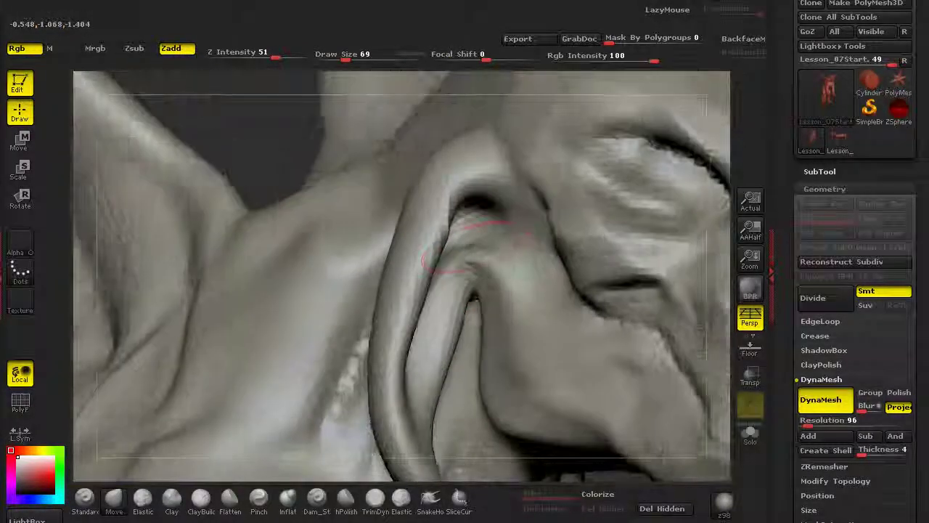
Build up the surface behind the ear and where its inner fold meets the jaw with the Clay brush at Z Intensity 50.
{"action": "mouse_move", "coordinate": [301, 138]}
{"action": "left_mouse_down"}
{"action": "mouse_move", "coordinate": [407, 156]}
{"action": "mouse_move", "coordinate": [414, 174]}
{"action": "left_mouse_up"}
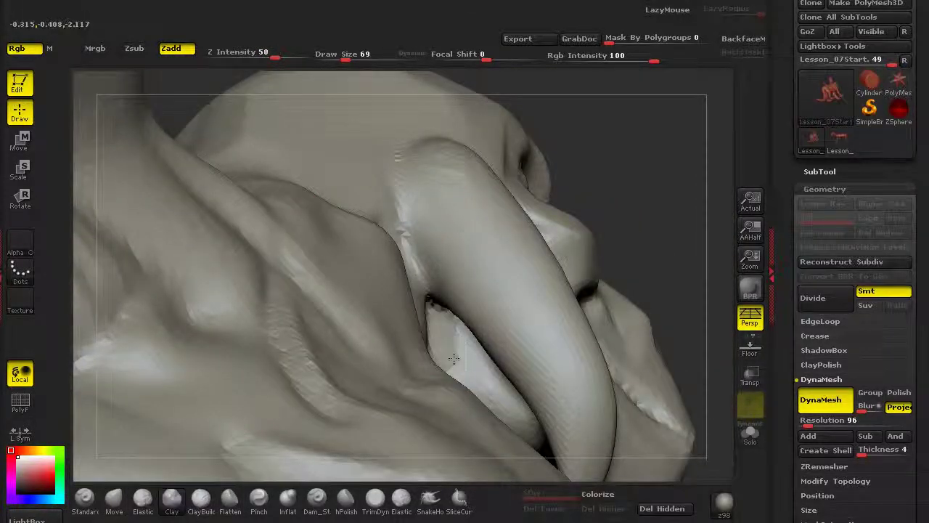
{"action": "left_click_drag", "start_coordinate": [639, 244], "coordinate": [592, 252]}
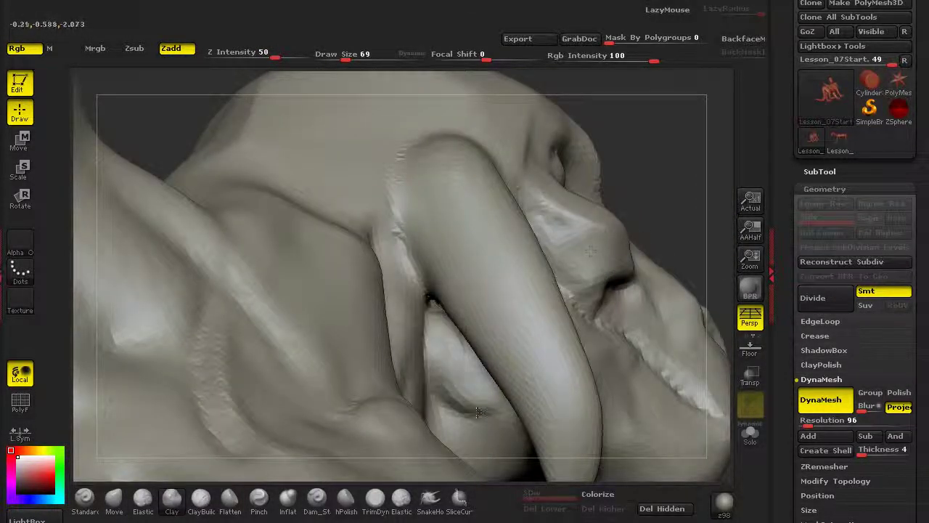
{"action": "left_click_drag", "start_coordinate": [479, 413], "coordinate": [450, 336]}
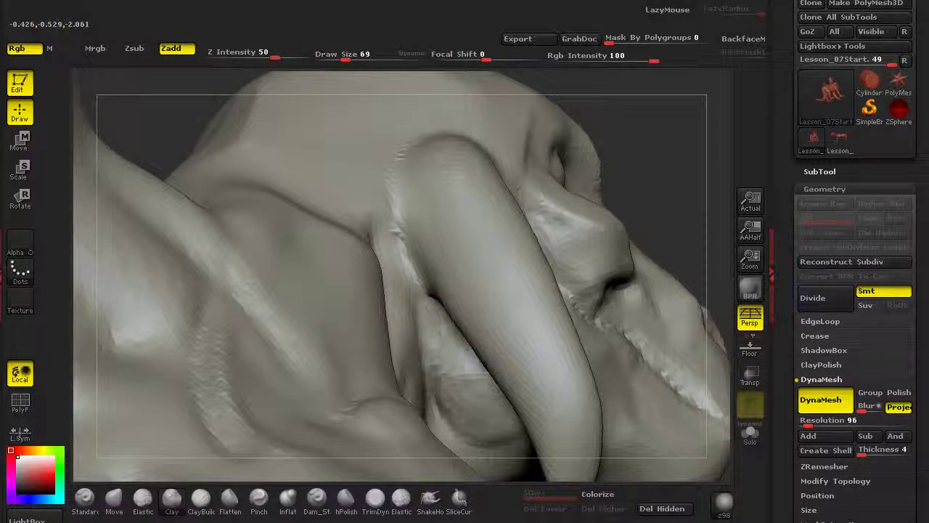
{"action": "left_click_drag", "start_coordinate": [712, 222], "coordinate": [624, 244]}
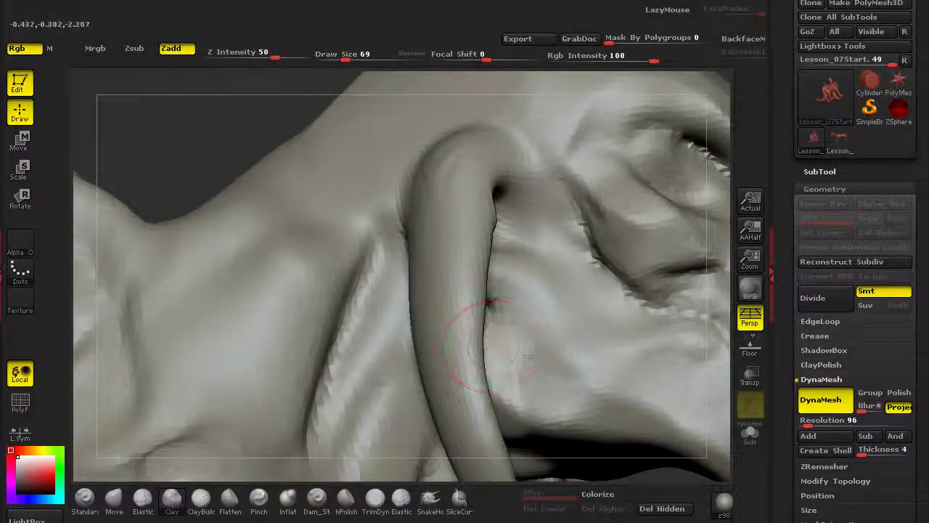
{"action": "left_click_drag", "start_coordinate": [662, 466], "coordinate": [613, 464]}
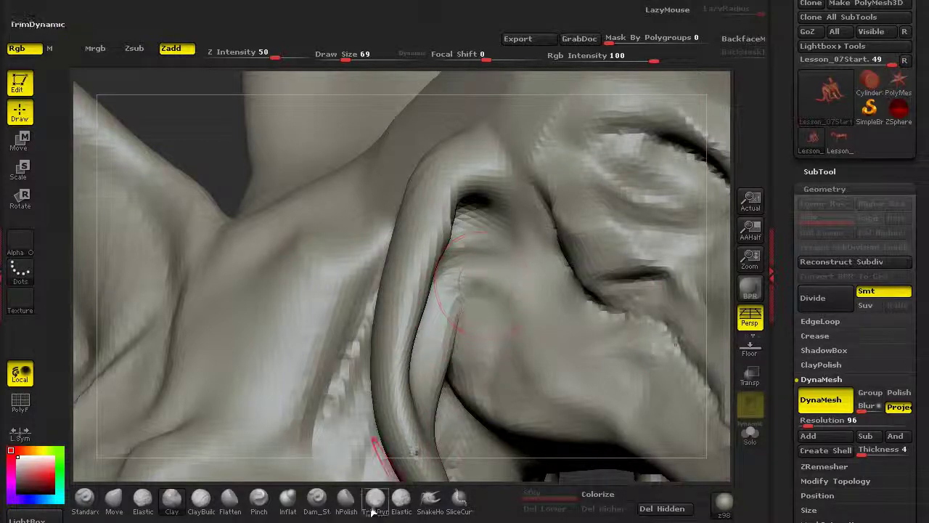
Remesh the sculpt with DynaMesh and carve a curved crease between inner ear and jaw with the Dam_Standard brush at Z Intensity 33.
{"action": "left_click", "coordinate": [326, 496]}
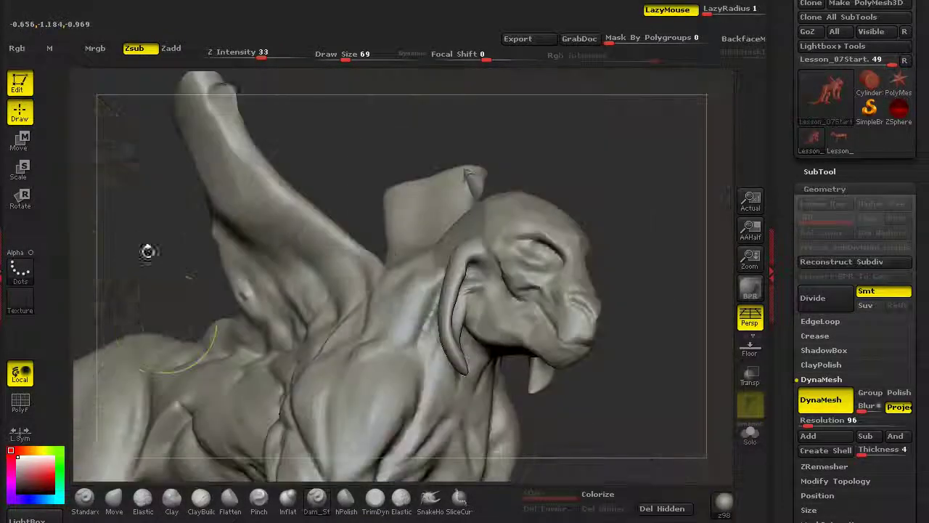
{"action": "key", "text": "ctrl"}
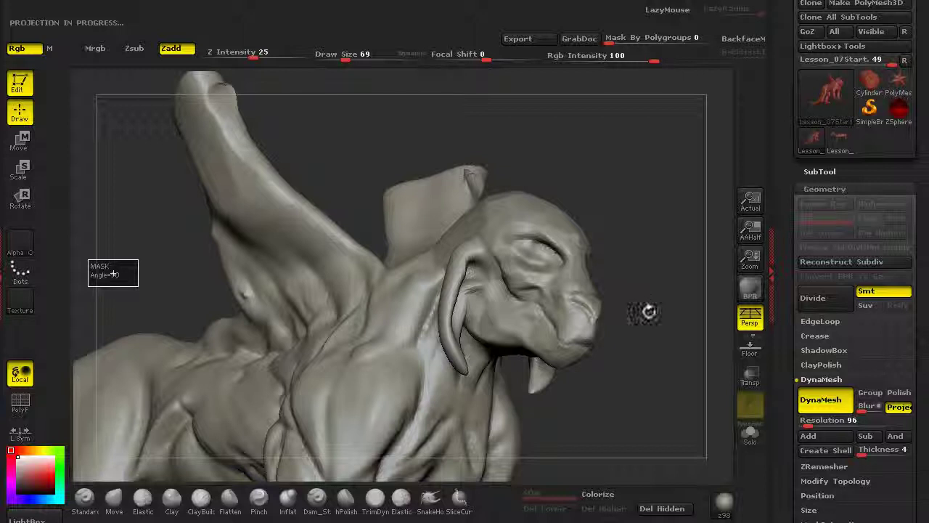
{"action": "mouse_move", "coordinate": [639, 229]}
{"action": "left_mouse_down", "text": "alt"}
{"action": "mouse_move", "coordinate": [616, 260]}
{"action": "mouse_move", "coordinate": [606, 327]}
{"action": "left_mouse_up", "text": "alt"}
{"action": "left_click_drag", "start_coordinate": [446, 311], "coordinate": [473, 291], "text": "shift"}
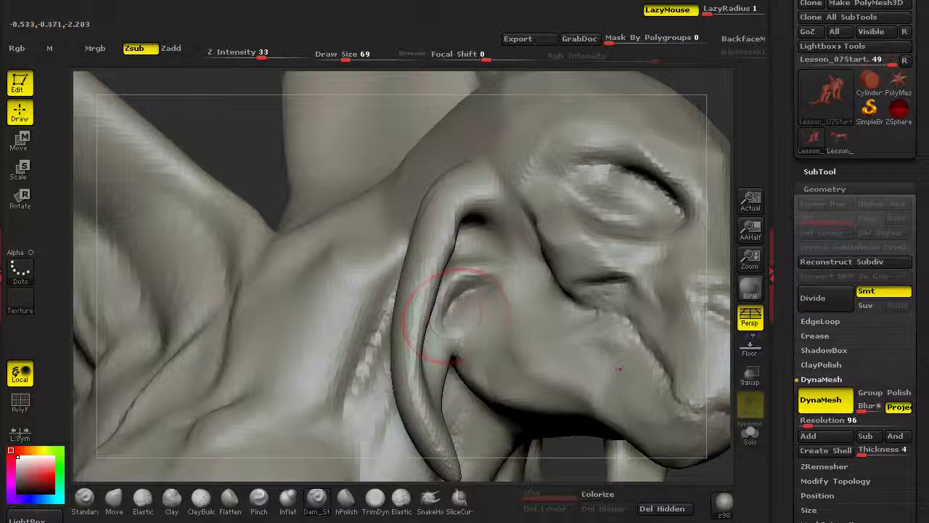
Reshape and smooth the inner ear fold at the jaw's rear corner with the Move brush at Z Intensity 51.
{"action": "key", "text": "ctrl"}
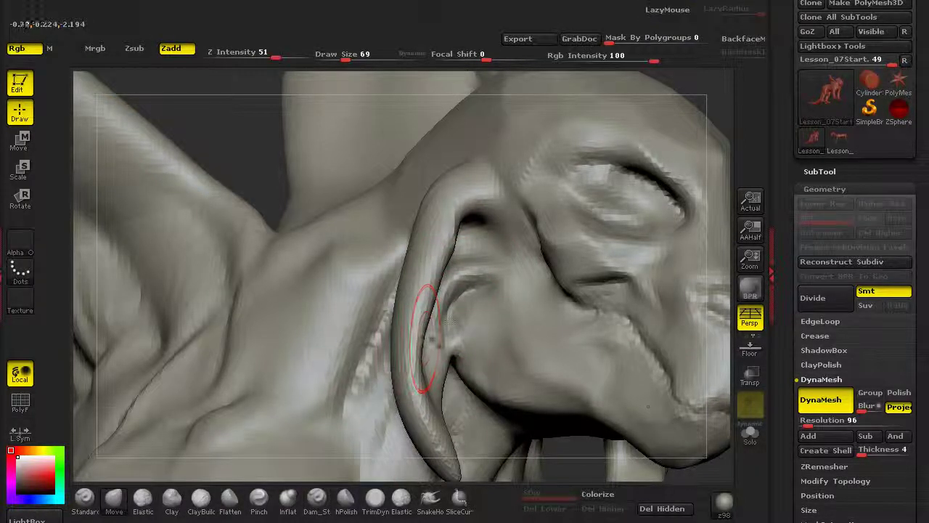
{"action": "left_click_drag", "start_coordinate": [436, 332], "coordinate": [447, 335], "text": "shift"}
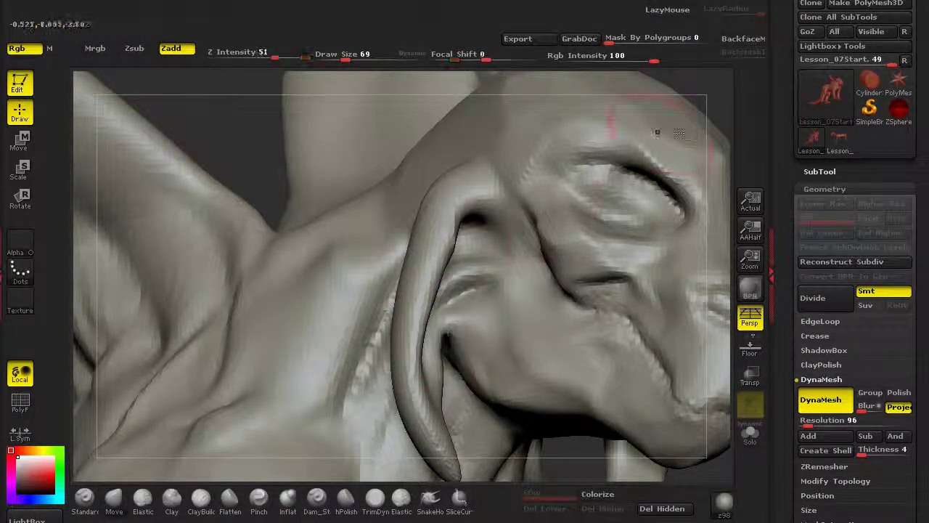
{"action": "key", "text": "f"}
{"action": "left_click_drag", "start_coordinate": [680, 140], "coordinate": [656, 160], "text": "shift"}
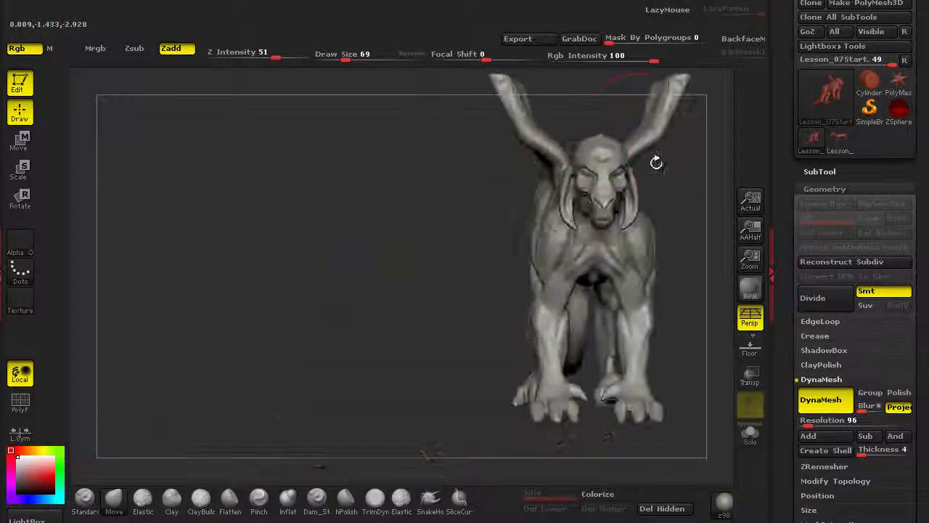
Reshape the creature's cheeks, nose and mouth from the front with the Move brush.
{"action": "left_click_drag", "start_coordinate": [333, 240], "coordinate": [228, 291], "text": "alt"}
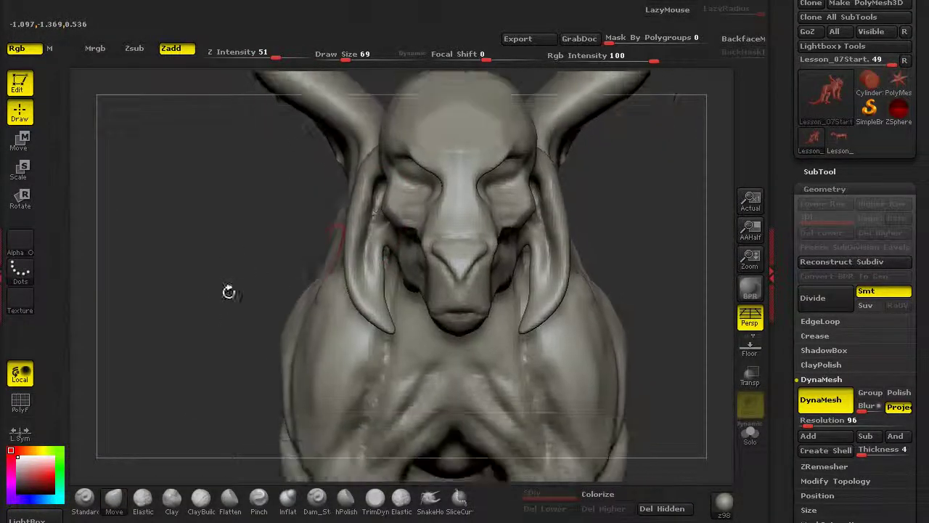
{"action": "mouse_move", "coordinate": [392, 216]}
{"action": "left_mouse_down"}
{"action": "mouse_move", "coordinate": [415, 270]}
{"action": "mouse_move", "coordinate": [436, 250]}
{"action": "left_mouse_up"}
{"action": "left_click_drag", "start_coordinate": [225, 290], "coordinate": [265, 312], "text": "alt"}
{"action": "mouse_move", "coordinate": [452, 235]}
{"action": "left_mouse_down"}
{"action": "mouse_move", "coordinate": [438, 234]}
{"action": "mouse_move", "coordinate": [440, 245]}
{"action": "left_mouse_up"}
{"action": "mouse_move", "coordinate": [495, 290]}
{"action": "left_mouse_down"}
{"action": "mouse_move", "coordinate": [496, 334]}
{"action": "mouse_move", "coordinate": [493, 303]}
{"action": "left_mouse_up"}
{"action": "mouse_move", "coordinate": [495, 370]}
{"action": "left_mouse_down"}
{"action": "mouse_move", "coordinate": [496, 379]}
{"action": "mouse_move", "coordinate": [415, 356]}
{"action": "mouse_move", "coordinate": [436, 363]}
{"action": "left_mouse_up"}
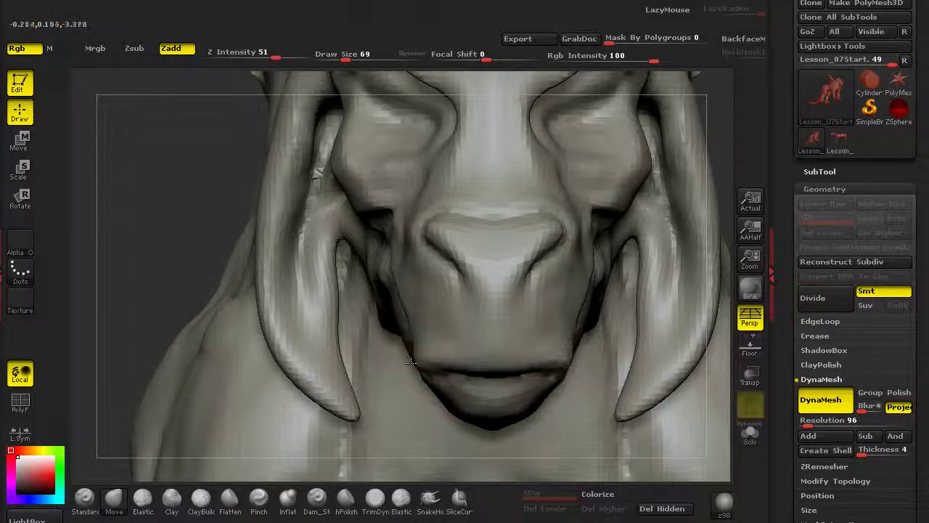
{"action": "left_click_drag", "start_coordinate": [84, 232], "coordinate": [112, 150], "text": "alt"}
{"action": "left_click_drag", "start_coordinate": [453, 457], "coordinate": [555, 372]}
Try to pull a pair of fangs downward from the mouth with the SnakeHook brush.
{"action": "left_click", "coordinate": [316, 499]}
{"action": "left_click_drag", "start_coordinate": [430, 333], "coordinate": [464, 388], "text": "alt"}
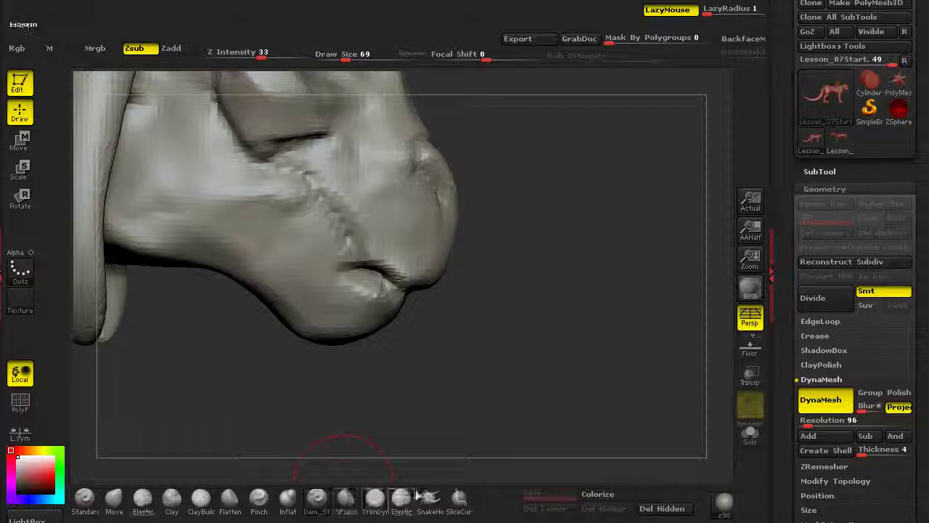
{"action": "left_click", "coordinate": [431, 499]}
{"action": "left_click_drag", "start_coordinate": [386, 293], "coordinate": [243, 417]}
{"action": "mouse_move", "coordinate": [592, 348]}
{"action": "left_mouse_down", "text": "alt"}
{"action": "mouse_move", "coordinate": [511, 305]}
{"action": "mouse_move", "coordinate": [465, 239]}
{"action": "left_mouse_up", "text": "alt"}
{"action": "left_click_drag", "start_coordinate": [523, 320], "coordinate": [360, 344]}
{"action": "left_click_drag", "start_coordinate": [256, 348], "coordinate": [303, 337], "text": "shift"}
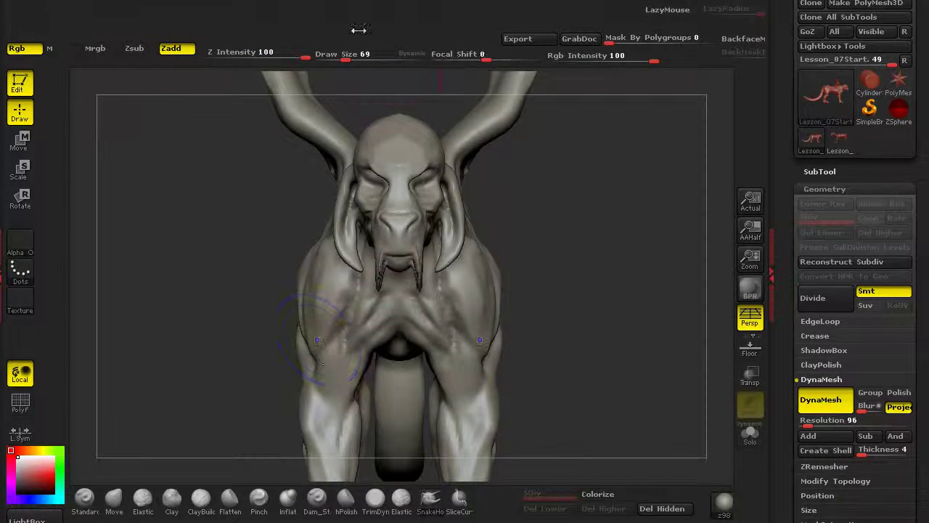
{"action": "key", "text": "ctrl+z"}
Refine the muzzle, lip and jaw shape from the side with the Move brush.
{"action": "left_click_drag", "start_coordinate": [193, 309], "coordinate": [223, 442], "text": "shift"}
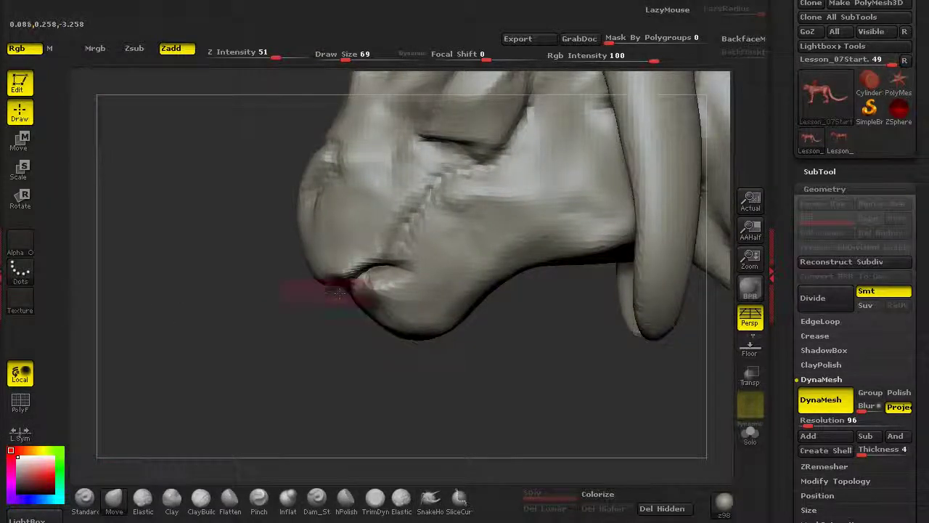
{"action": "left_click_drag", "start_coordinate": [270, 212], "coordinate": [274, 152], "text": "alt"}
{"action": "left_click_drag", "start_coordinate": [345, 57], "coordinate": [355, 57]}
{"action": "mouse_move", "coordinate": [320, 138]}
{"action": "left_mouse_down", "text": "alt"}
{"action": "mouse_move", "coordinate": [359, 211]}
{"action": "mouse_move", "coordinate": [321, 290]}
{"action": "mouse_move", "coordinate": [280, 218]}
{"action": "mouse_move", "coordinate": [581, 219]}
{"action": "left_mouse_up", "text": "alt"}
{"action": "mouse_move", "coordinate": [207, 283]}
{"action": "right_mouse_down", "text": "alt"}
{"action": "mouse_move", "coordinate": [486, 252]}
{"action": "mouse_move", "coordinate": [500, 258]}
{"action": "right_mouse_up", "text": "alt"}
{"action": "mouse_move", "coordinate": [409, 259]}
{"action": "right_mouse_down", "text": "alt"}
{"action": "mouse_move", "coordinate": [456, 213]}
{"action": "mouse_move", "coordinate": [419, 215]}
{"action": "right_mouse_up", "text": "alt"}
{"action": "left_click_drag", "start_coordinate": [310, 294], "coordinate": [306, 294]}
{"action": "mouse_move", "coordinate": [392, 264]}
{"action": "left_mouse_down"}
{"action": "mouse_move", "coordinate": [398, 238]}
{"action": "mouse_move", "coordinate": [421, 245]}
{"action": "mouse_move", "coordinate": [407, 243]}
{"action": "mouse_move", "coordinate": [434, 296]}
{"action": "mouse_move", "coordinate": [346, 270]}
{"action": "mouse_move", "coordinate": [387, 286]}
{"action": "left_mouse_up"}
{"action": "mouse_move", "coordinate": [334, 314]}
{"action": "left_mouse_down", "text": "shift"}
{"action": "mouse_move", "coordinate": [418, 319]}
{"action": "mouse_move", "coordinate": [366, 251]}
{"action": "left_mouse_up", "text": "shift"}
{"action": "mouse_move", "coordinate": [156, 305]}
{"action": "left_mouse_down", "text": "alt"}
{"action": "mouse_move", "coordinate": [133, 288]}
{"action": "mouse_move", "coordinate": [135, 352]}
{"action": "left_mouse_up", "text": "alt"}
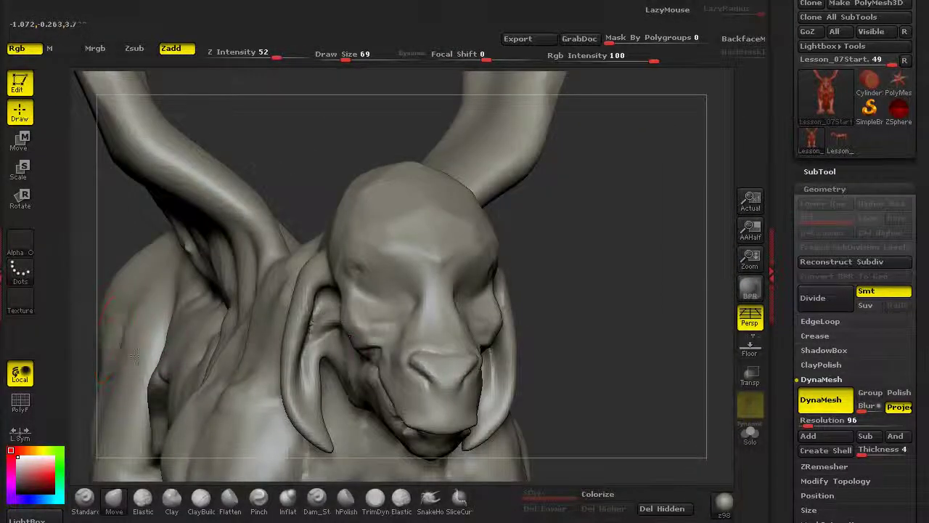
Fill the eye sockets with the Clay brush, building up a rounded brow and eye mass on both sides.
{"action": "mouse_move", "coordinate": [520, 309]}
{"action": "right_mouse_down"}
{"action": "mouse_move", "coordinate": [506, 298]}
{"action": "mouse_move", "coordinate": [312, 444]}
{"action": "right_mouse_up"}
{"action": "left_click", "coordinate": [201, 501]}
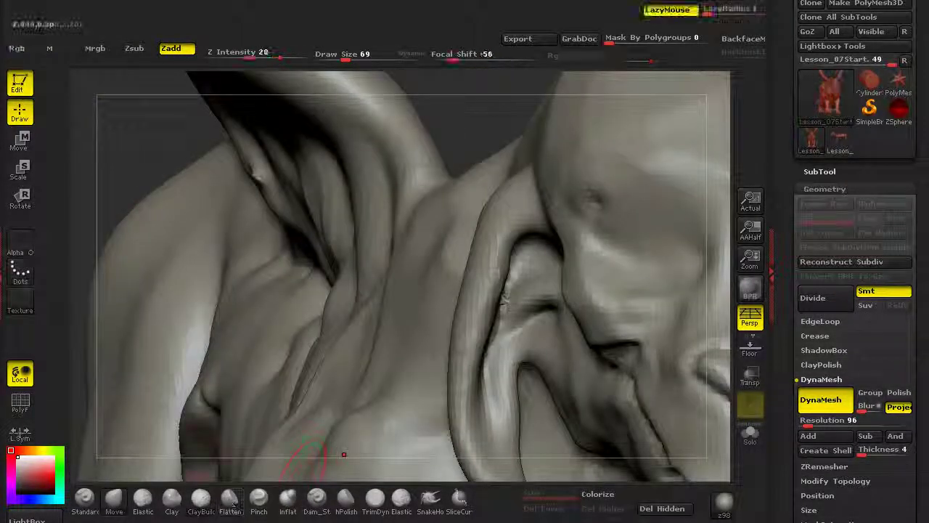
{"action": "left_click", "coordinate": [172, 500]}
{"action": "mouse_move", "coordinate": [726, 185]}
{"action": "right_mouse_down", "text": "alt"}
{"action": "mouse_move", "coordinate": [425, 375]}
{"action": "mouse_move", "coordinate": [433, 212]}
{"action": "right_mouse_up", "text": "alt"}
{"action": "mouse_move", "coordinate": [378, 311]}
{"action": "left_mouse_down"}
{"action": "mouse_move", "coordinate": [305, 243]}
{"action": "mouse_move", "coordinate": [319, 239]}
{"action": "mouse_move", "coordinate": [279, 239]}
{"action": "mouse_move", "coordinate": [292, 279]}
{"action": "mouse_move", "coordinate": [254, 263]}
{"action": "mouse_move", "coordinate": [267, 288]}
{"action": "left_mouse_up"}
{"action": "mouse_move", "coordinate": [241, 258]}
{"action": "left_mouse_down"}
{"action": "mouse_move", "coordinate": [292, 260]}
{"action": "mouse_move", "coordinate": [282, 298]}
{"action": "left_mouse_up"}
{"action": "mouse_move", "coordinate": [246, 236]}
{"action": "left_mouse_down"}
{"action": "mouse_move", "coordinate": [266, 299]}
{"action": "mouse_move", "coordinate": [231, 279]}
{"action": "mouse_move", "coordinate": [224, 340]}
{"action": "mouse_move", "coordinate": [237, 341]}
{"action": "left_mouse_up"}
{"action": "mouse_move", "coordinate": [254, 306]}
{"action": "left_mouse_down"}
{"action": "mouse_move", "coordinate": [227, 343]}
{"action": "mouse_move", "coordinate": [269, 302]}
{"action": "left_mouse_up"}
{"action": "left_click_drag", "start_coordinate": [209, 283], "coordinate": [213, 261]}
{"action": "left_click_drag", "start_coordinate": [274, 263], "coordinate": [312, 319]}
{"action": "mouse_move", "coordinate": [552, 251]}
{"action": "left_mouse_down", "text": "alt"}
{"action": "mouse_move", "coordinate": [491, 162]}
{"action": "mouse_move", "coordinate": [425, 247]}
{"action": "mouse_move", "coordinate": [537, 240]}
{"action": "mouse_move", "coordinate": [373, 288]}
{"action": "mouse_move", "coordinate": [377, 297]}
{"action": "left_mouse_up", "text": "alt"}
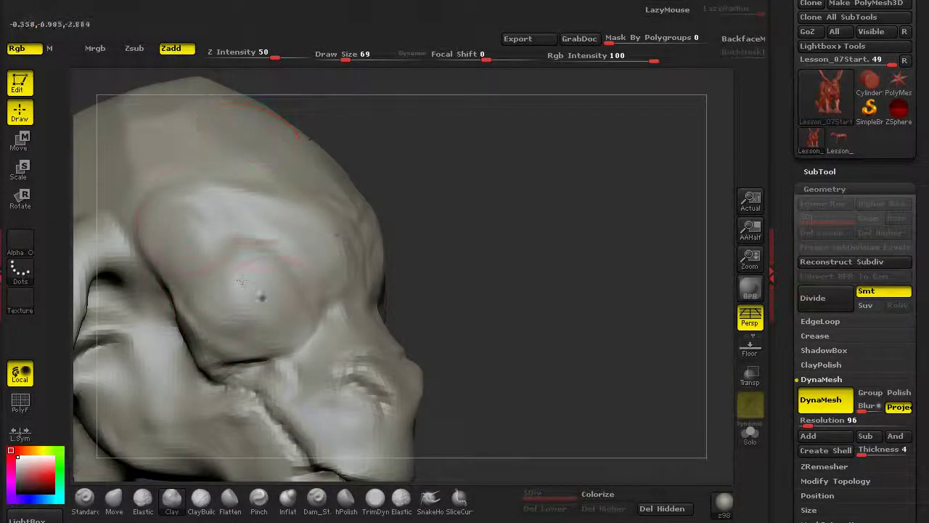
Carve brow and eyelid creases around the eye mass with the Dam_Standard brush.
{"action": "left_click", "coordinate": [317, 499]}
{"action": "mouse_move", "coordinate": [324, 476]}
{"action": "left_mouse_down"}
{"action": "mouse_move", "coordinate": [228, 336]}
{"action": "mouse_move", "coordinate": [240, 352]}
{"action": "left_mouse_up"}
{"action": "mouse_move", "coordinate": [212, 401]}
{"action": "left_mouse_down"}
{"action": "mouse_move", "coordinate": [330, 420]}
{"action": "mouse_move", "coordinate": [249, 414]}
{"action": "mouse_move", "coordinate": [318, 415]}
{"action": "left_mouse_up"}
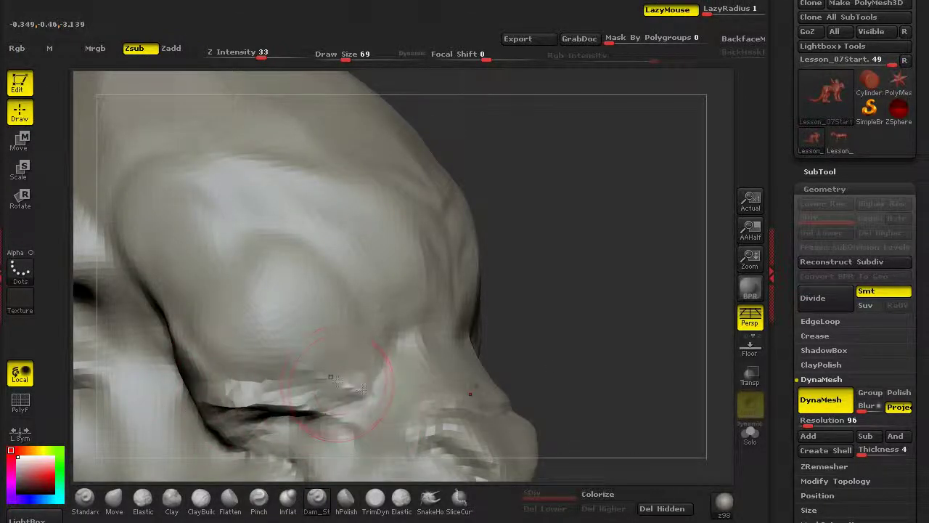
{"action": "left_click_drag", "start_coordinate": [363, 390], "coordinate": [278, 355]}
{"action": "left_click_drag", "start_coordinate": [381, 325], "coordinate": [227, 201]}
{"action": "mouse_move", "coordinate": [157, 175]}
{"action": "left_mouse_down"}
{"action": "mouse_move", "coordinate": [416, 321]}
{"action": "mouse_move", "coordinate": [427, 236]}
{"action": "left_mouse_up"}
{"action": "left_click_drag", "start_coordinate": [494, 357], "coordinate": [458, 351]}
{"action": "mouse_move", "coordinate": [426, 309]}
{"action": "left_mouse_down"}
{"action": "mouse_move", "coordinate": [240, 154]}
{"action": "mouse_move", "coordinate": [206, 149]}
{"action": "mouse_move", "coordinate": [425, 231]}
{"action": "left_mouse_up"}
{"action": "left_click_drag", "start_coordinate": [428, 156], "coordinate": [290, 425]}
Carve creases behind the eye and up along the temple with the Dam_Standard brush.
{"action": "left_click_drag", "start_coordinate": [141, 220], "coordinate": [145, 290], "text": "alt"}
{"action": "left_click_drag", "start_coordinate": [229, 271], "coordinate": [286, 282]}
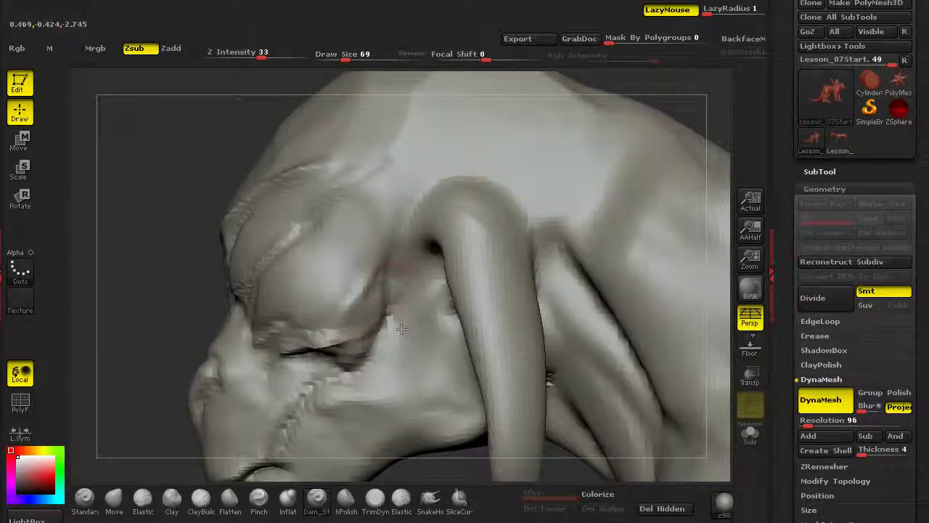
{"action": "left_click_drag", "start_coordinate": [207, 310], "coordinate": [208, 348], "text": "alt"}
{"action": "left_click_drag", "start_coordinate": [443, 319], "coordinate": [382, 339]}
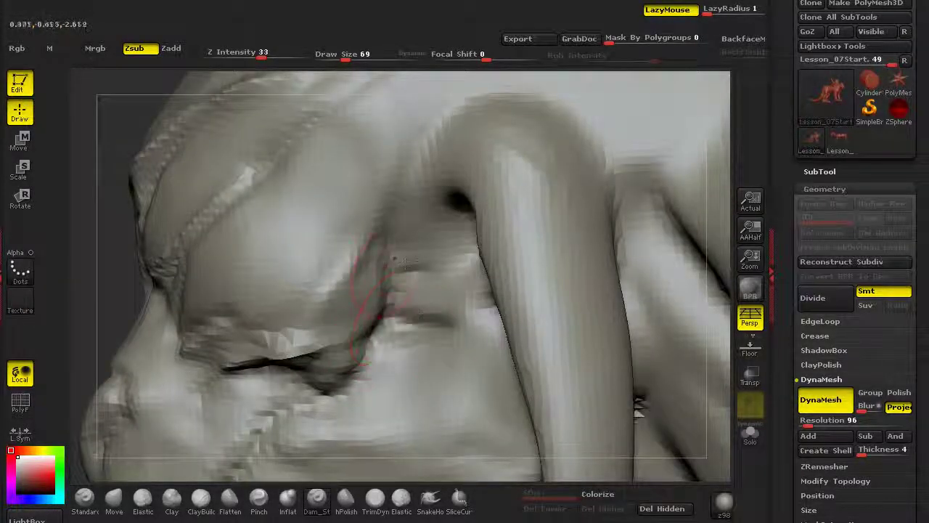
{"action": "left_click_drag", "start_coordinate": [374, 234], "coordinate": [398, 145]}
{"action": "left_click_drag", "start_coordinate": [381, 255], "coordinate": [414, 226]}
Carve wrinkles between the brows and down the nose bridge with Dam_Standard, smoothing the snout surface.
{"action": "mouse_move", "coordinate": [130, 307]}
{"action": "left_mouse_down", "text": "alt"}
{"action": "mouse_move", "coordinate": [80, 245]}
{"action": "mouse_move", "coordinate": [232, 213]}
{"action": "left_mouse_up", "text": "alt"}
{"action": "mouse_move", "coordinate": [508, 292]}
{"action": "left_mouse_down"}
{"action": "mouse_move", "coordinate": [610, 296]}
{"action": "mouse_move", "coordinate": [573, 351]}
{"action": "left_mouse_up"}
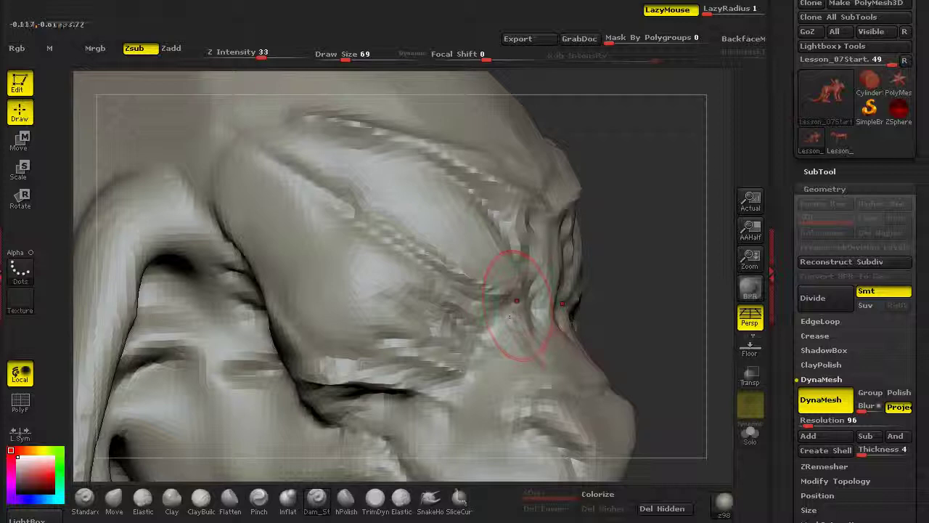
{"action": "left_click_drag", "start_coordinate": [581, 354], "coordinate": [546, 320], "text": "shift"}
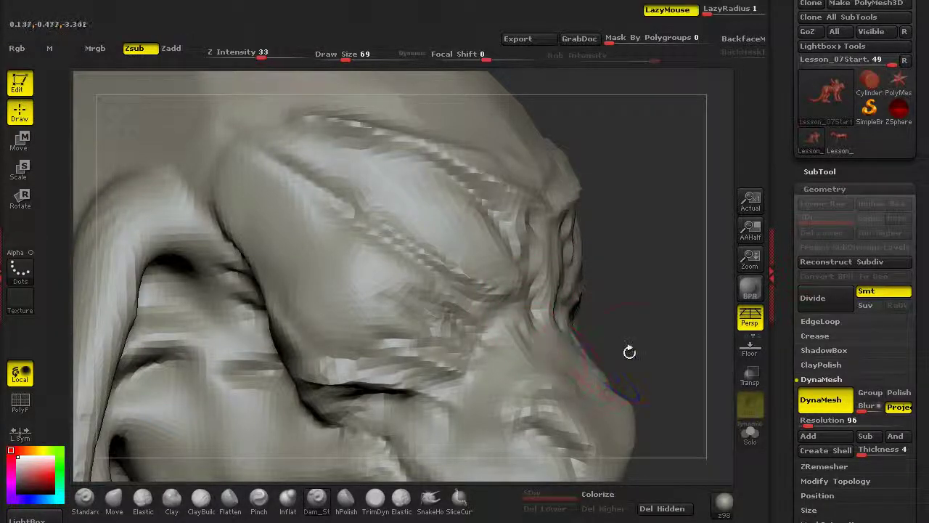
{"action": "left_click_drag", "start_coordinate": [615, 353], "coordinate": [558, 275], "text": "alt"}
{"action": "left_click_drag", "start_coordinate": [534, 328], "coordinate": [490, 327], "text": "shift"}
{"action": "left_click_drag", "start_coordinate": [617, 436], "coordinate": [562, 339], "text": "alt"}
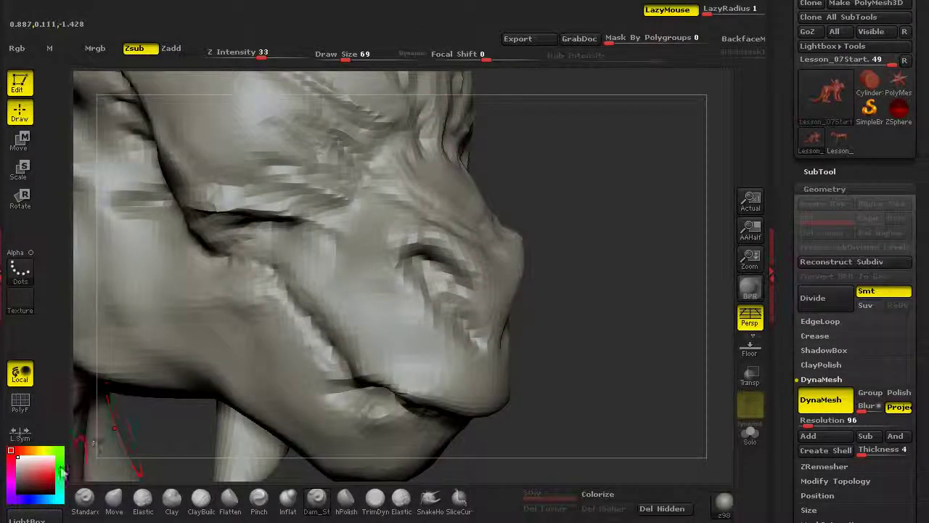
Hollow out the nostrils with the Standard brush and swell their rims with the Inflat brush.
{"action": "left_click", "coordinate": [84, 497]}
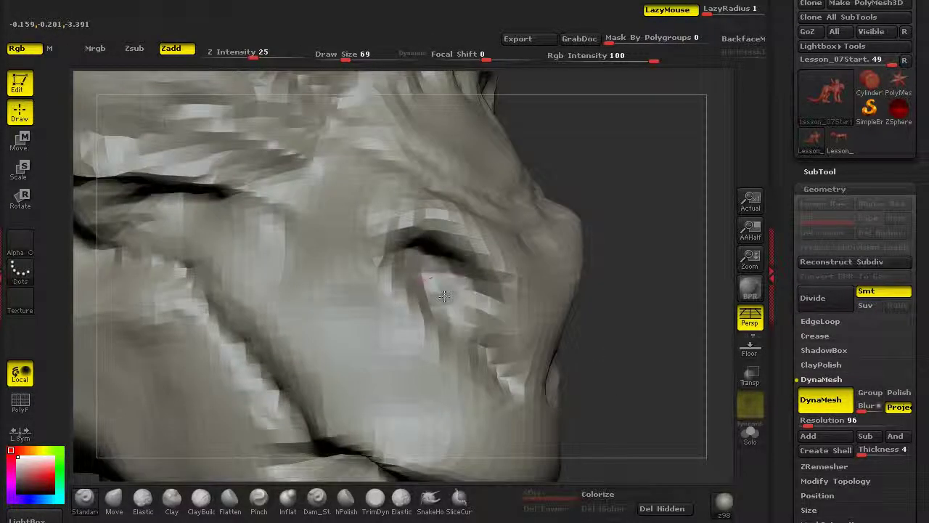
{"action": "left_click_drag", "start_coordinate": [447, 277], "coordinate": [412, 274], "text": "alt"}
{"action": "left_click_drag", "start_coordinate": [635, 373], "coordinate": [239, 327], "text": "alt"}
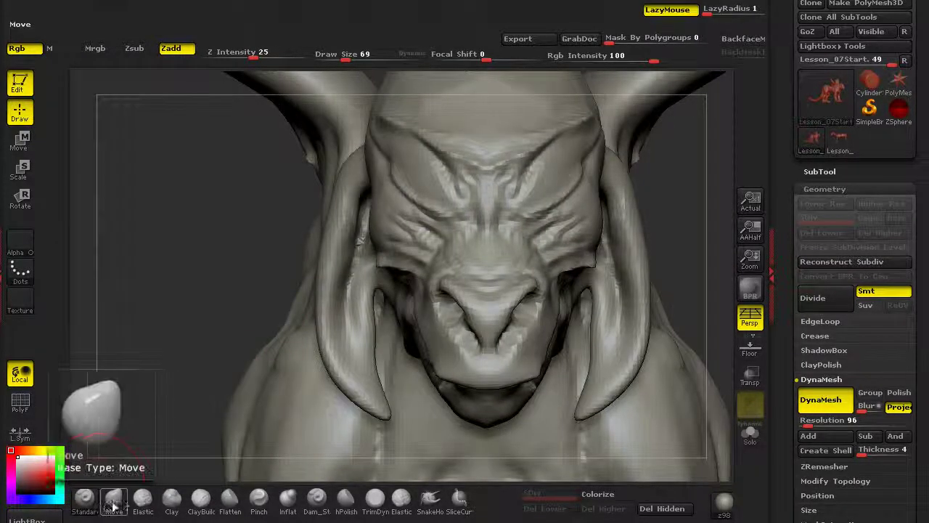
{"action": "left_click", "coordinate": [288, 498]}
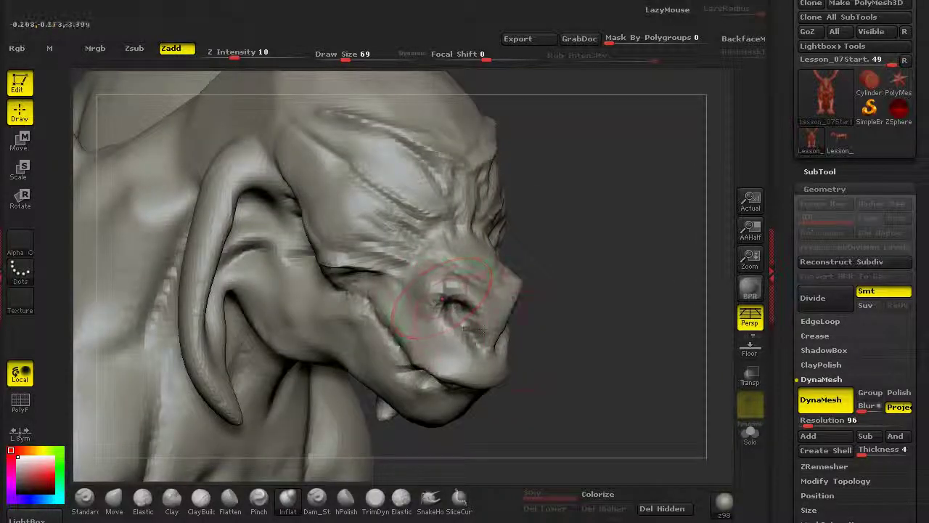
{"action": "left_click_drag", "start_coordinate": [546, 341], "coordinate": [530, 367], "text": "alt"}
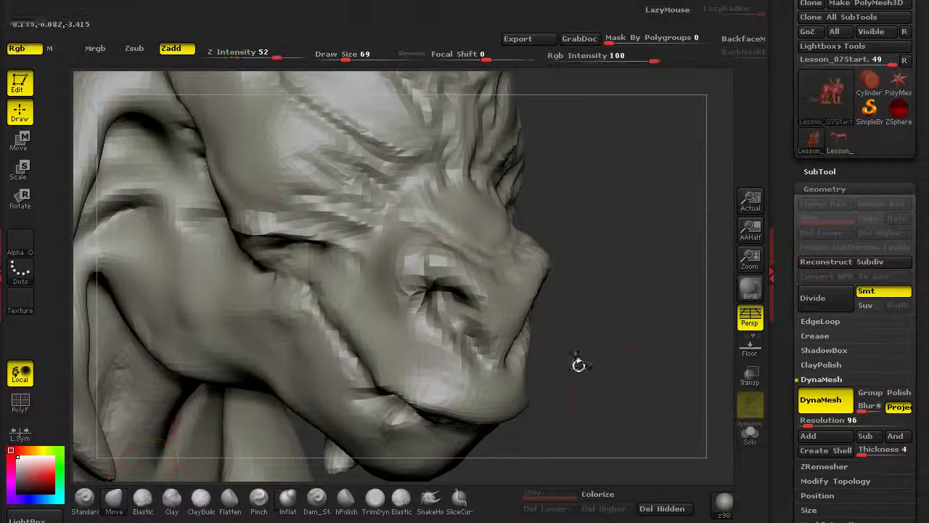
Widen the nostrils with the Move brush and flatten the upper lip with the TrimDynamic brush.
{"action": "left_click_drag", "start_coordinate": [562, 356], "coordinate": [405, 263]}
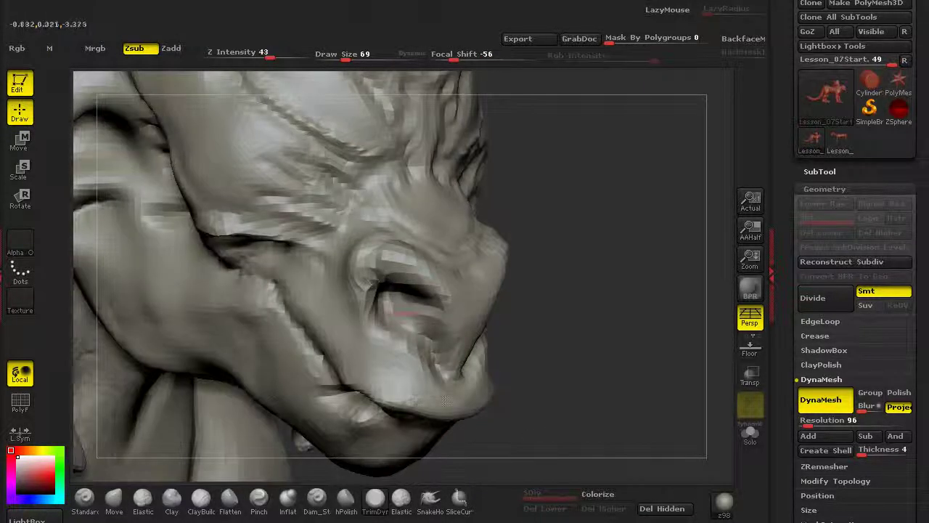
{"action": "mouse_move", "coordinate": [483, 392]}
{"action": "left_mouse_down"}
{"action": "mouse_move", "coordinate": [406, 399]}
{"action": "mouse_move", "coordinate": [459, 406]}
{"action": "mouse_move", "coordinate": [378, 396]}
{"action": "left_mouse_up"}
{"action": "left_click_drag", "start_coordinate": [559, 363], "coordinate": [436, 319], "text": "alt"}
{"action": "left_click_drag", "start_coordinate": [211, 378], "coordinate": [209, 324], "text": "alt"}
{"action": "left_click_drag", "start_coordinate": [209, 325], "coordinate": [163, 319]}
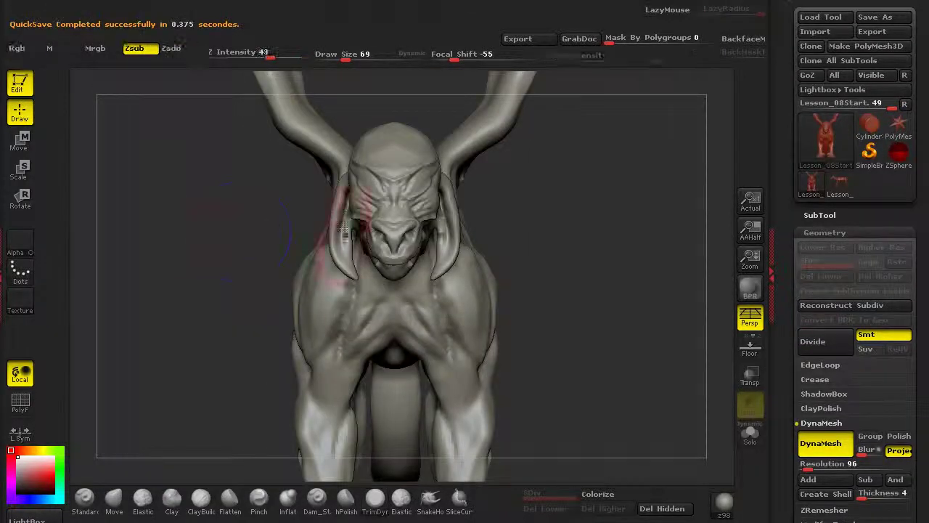
Isolate the head by hiding the rest of the creature's body.
{"action": "right_click_drag", "start_coordinate": [312, 276], "coordinate": [146, 363]}
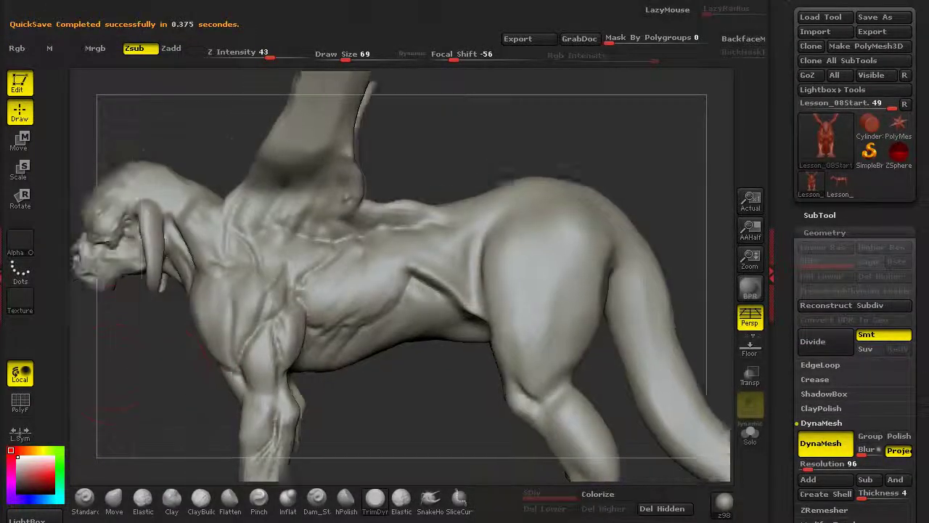
{"action": "left_click_drag", "start_coordinate": [145, 341], "coordinate": [321, 328], "text": "alt"}
{"action": "left_click_drag", "start_coordinate": [326, 289], "coordinate": [383, 288], "text": "ctrl+shift"}
{"action": "left_click_drag", "start_coordinate": [470, 314], "coordinate": [472, 187], "text": "ctrl+shift"}
{"action": "left_click", "coordinate": [341, 325], "text": "ctrl+shift"}
{"action": "left_click_drag", "start_coordinate": [321, 318], "coordinate": [470, 179], "text": "ctrl+shift"}
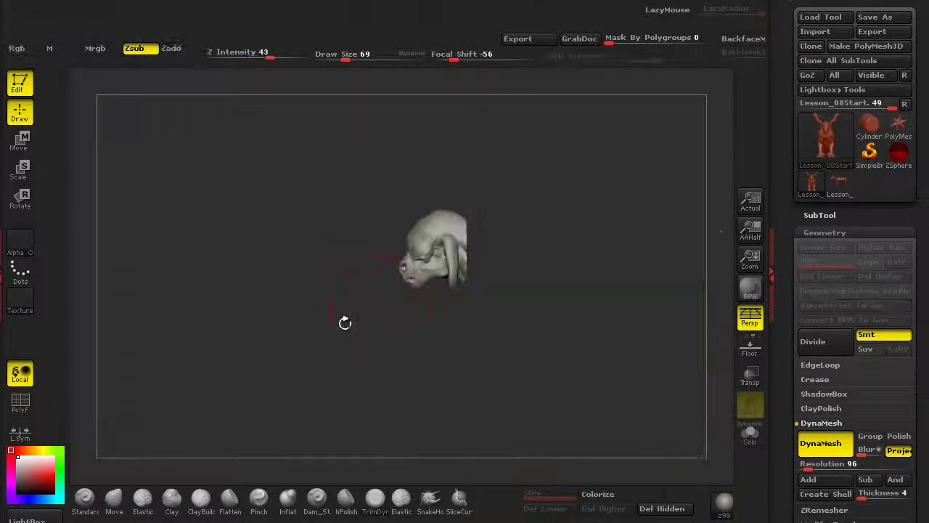
{"action": "right_click_drag", "start_coordinate": [344, 321], "coordinate": [227, 316]}
Smooth away the existing mouth line and the surface beneath the nostrils.
{"action": "left_click_drag", "start_coordinate": [549, 234], "coordinate": [537, 218]}
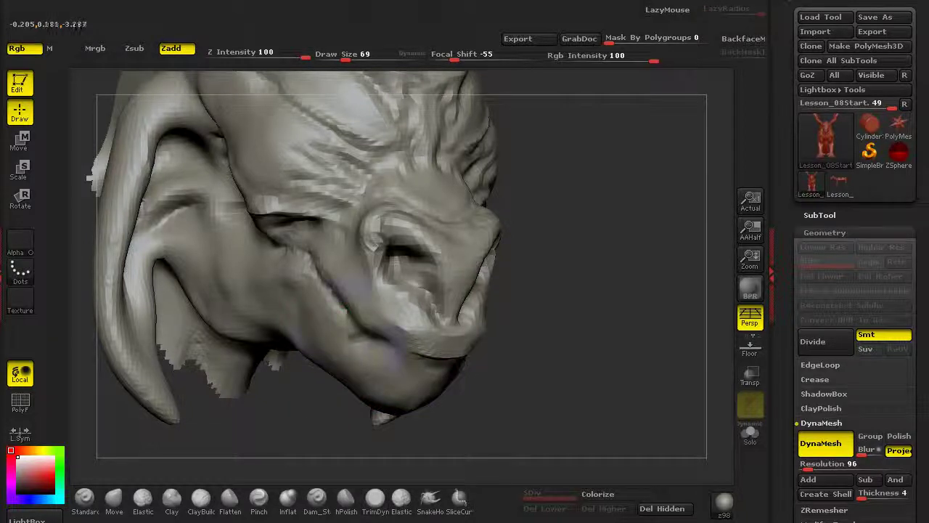
{"action": "left_click_drag", "start_coordinate": [415, 327], "coordinate": [459, 336], "text": "shift"}
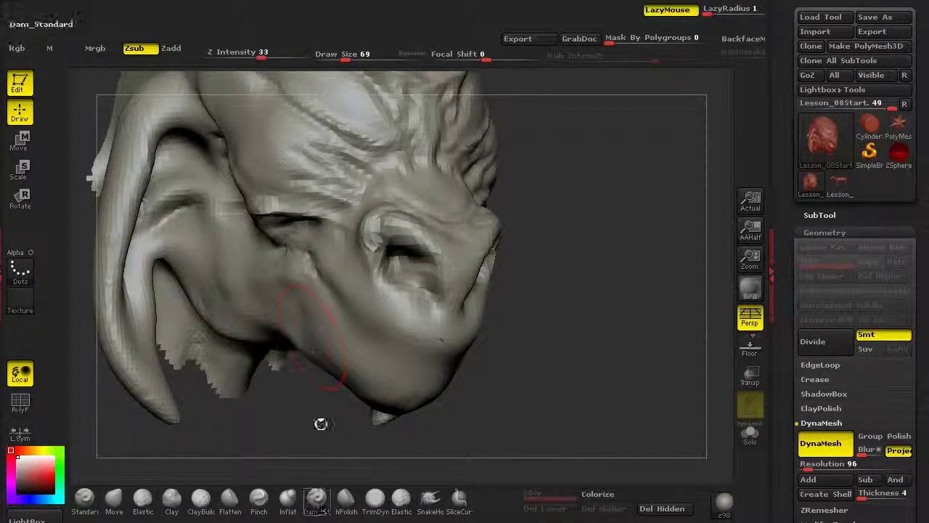
{"action": "left_click_drag", "start_coordinate": [334, 430], "coordinate": [396, 417]}
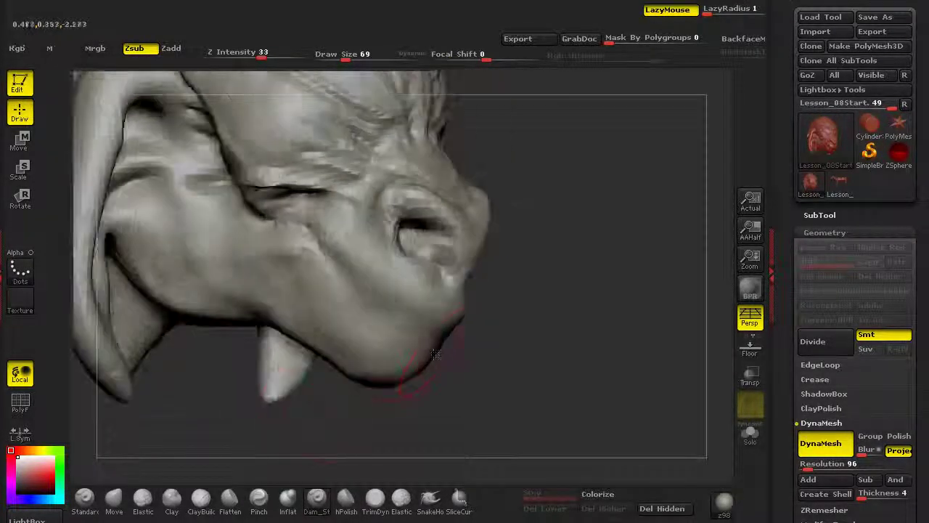
{"action": "mouse_move", "coordinate": [475, 398]}
{"action": "left_mouse_down", "text": "alt"}
{"action": "mouse_move", "coordinate": [529, 413]}
{"action": "mouse_move", "coordinate": [512, 371]}
{"action": "mouse_move", "coordinate": [509, 386]}
{"action": "left_mouse_up", "text": "alt"}
{"action": "mouse_move", "coordinate": [505, 280]}
{"action": "left_mouse_down", "text": "shift"}
{"action": "mouse_move", "coordinate": [487, 289]}
{"action": "mouse_move", "coordinate": [498, 291]}
{"action": "mouse_move", "coordinate": [480, 245]}
{"action": "left_mouse_up", "text": "shift"}
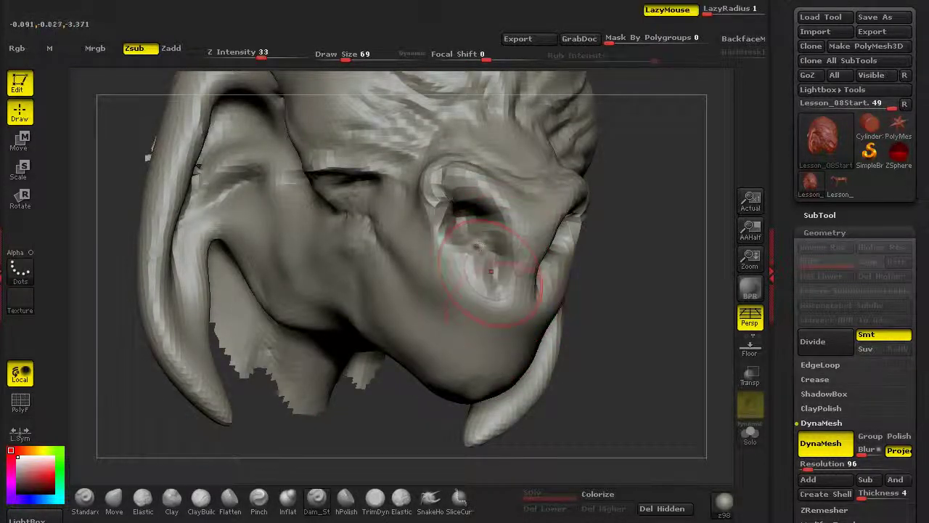
{"action": "mouse_move", "coordinate": [489, 282]}
{"action": "left_mouse_down", "text": "shift"}
{"action": "mouse_move", "coordinate": [498, 292]}
{"action": "mouse_move", "coordinate": [495, 282]}
{"action": "left_mouse_up", "text": "shift"}
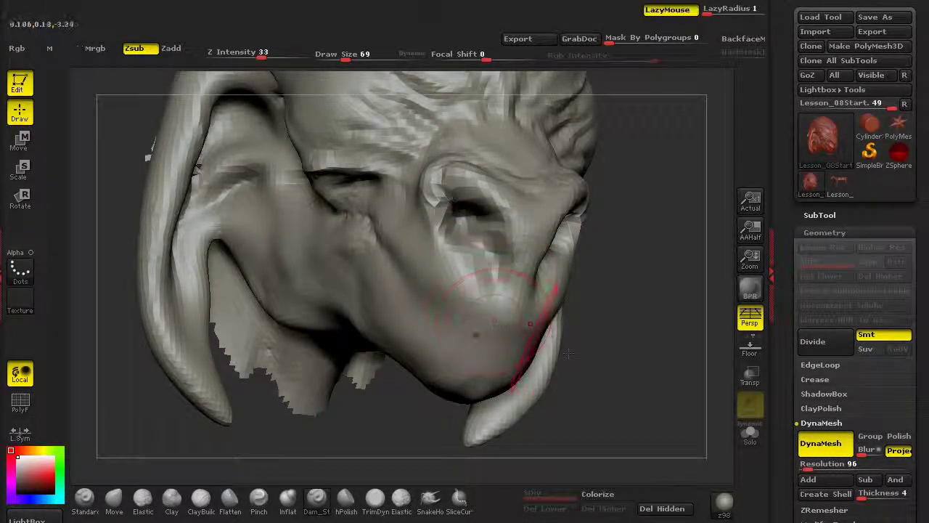
Carve a new mouth line from the front of the lips back to the cheek with the Dam_Standard brush.
{"action": "left_click_drag", "start_coordinate": [568, 354], "coordinate": [608, 354]}
{"action": "mouse_move", "coordinate": [502, 341]}
{"action": "left_mouse_down"}
{"action": "mouse_move", "coordinate": [408, 317]}
{"action": "mouse_move", "coordinate": [436, 318]}
{"action": "left_mouse_up"}
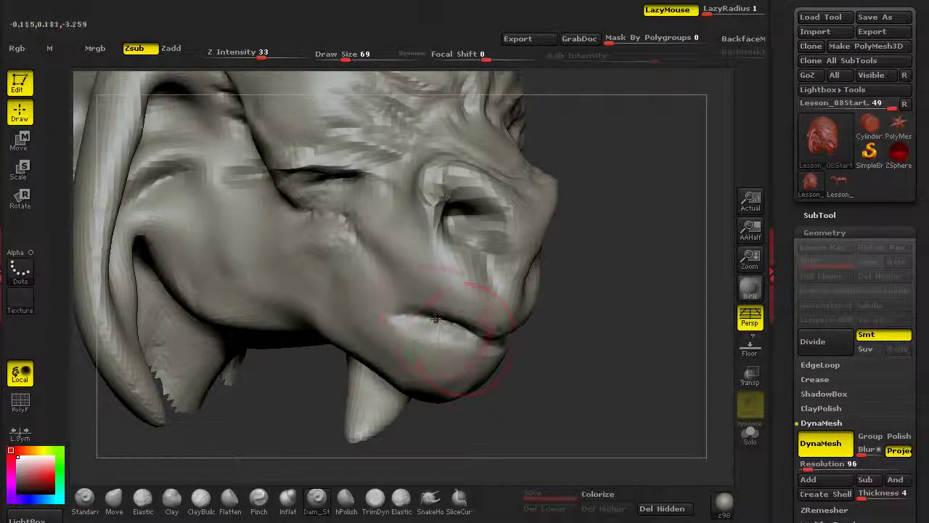
{"action": "left_click_drag", "start_coordinate": [367, 304], "coordinate": [265, 243]}
{"action": "left_click_drag", "start_coordinate": [550, 315], "coordinate": [629, 357], "text": "alt"}
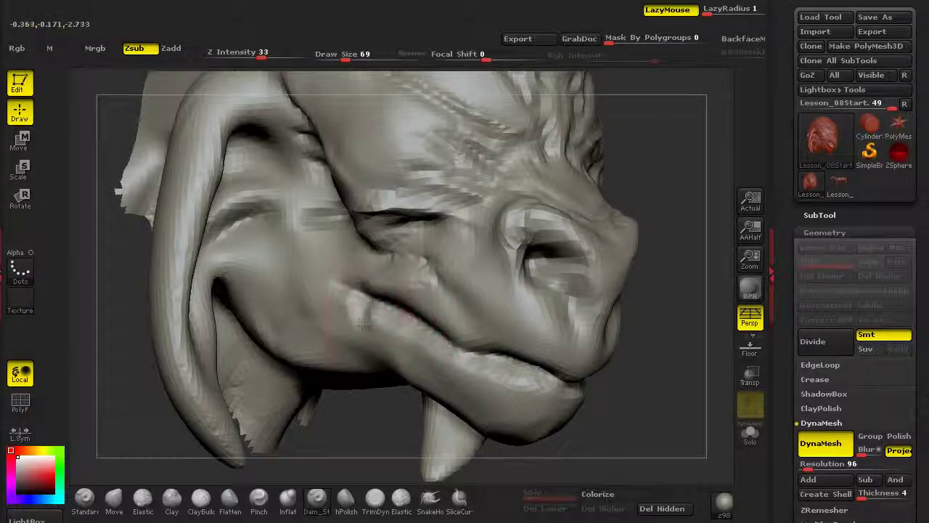
{"action": "left_click_drag", "start_coordinate": [323, 341], "coordinate": [402, 309]}
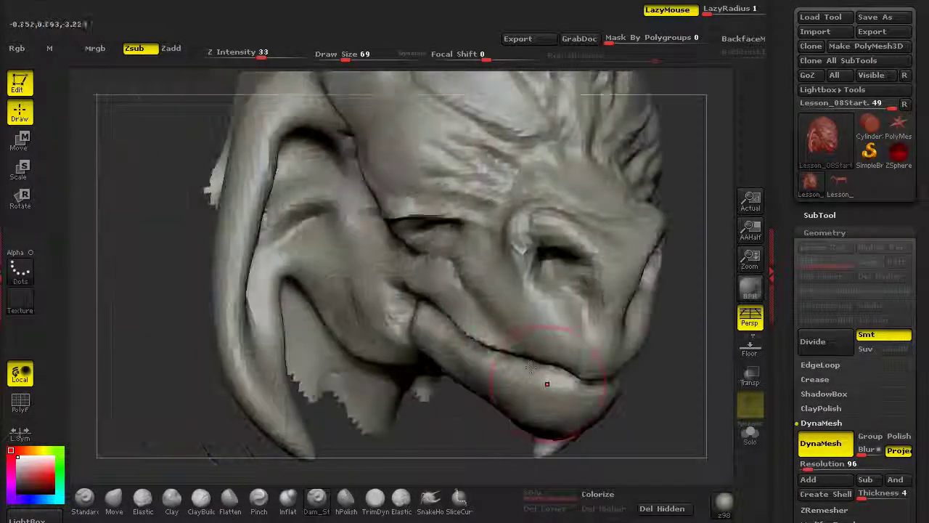
{"action": "left_click_drag", "start_coordinate": [530, 378], "coordinate": [624, 363]}
{"action": "mouse_move", "coordinate": [188, 406]}
{"action": "left_mouse_down", "text": "alt"}
{"action": "mouse_move", "coordinate": [300, 341]}
{"action": "mouse_move", "coordinate": [244, 342]}
{"action": "mouse_move", "coordinate": [264, 346]}
{"action": "mouse_move", "coordinate": [254, 413]}
{"action": "left_mouse_up", "text": "alt"}
Reshape the nostrils and nose tip from the front and side with the Move brush.
{"action": "left_click", "coordinate": [114, 508]}
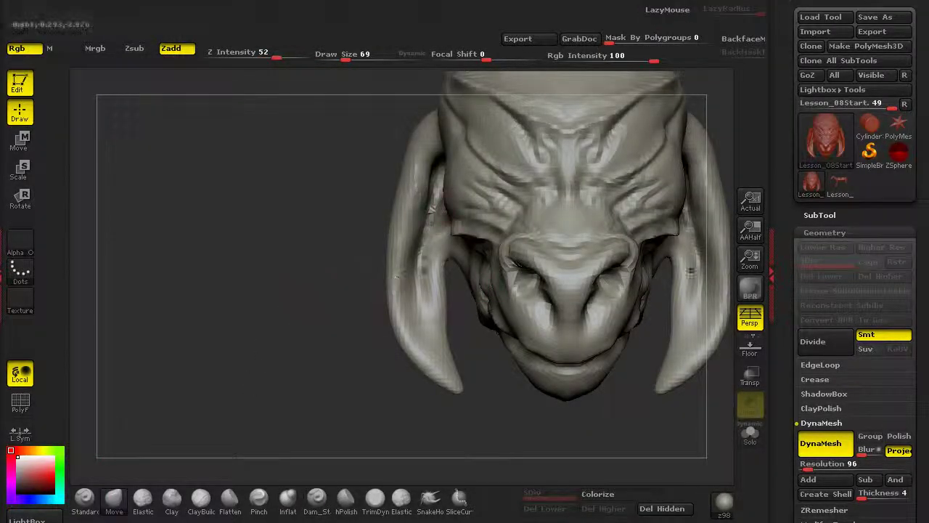
{"action": "mouse_move", "coordinate": [508, 256]}
{"action": "left_mouse_down"}
{"action": "mouse_move", "coordinate": [537, 256]}
{"action": "mouse_move", "coordinate": [572, 285]}
{"action": "mouse_move", "coordinate": [579, 313]}
{"action": "left_mouse_up"}
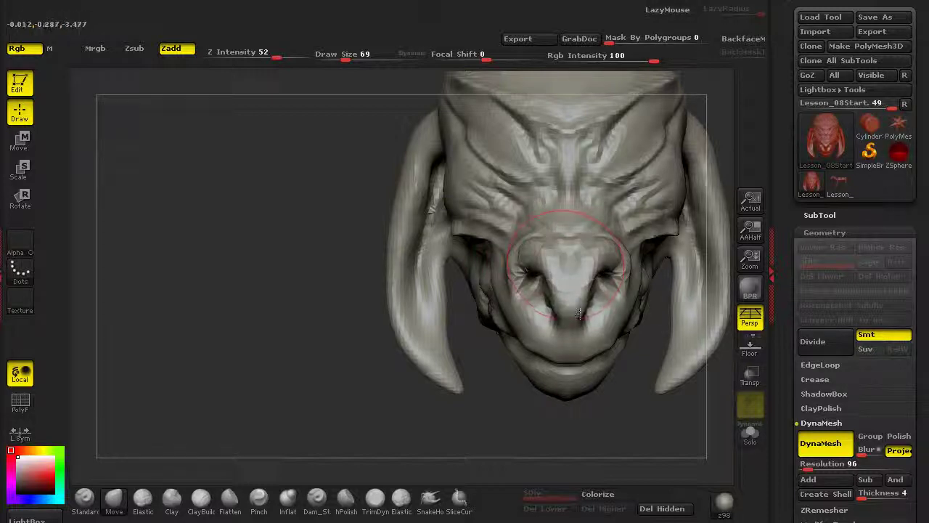
{"action": "mouse_move", "coordinate": [341, 336]}
{"action": "left_mouse_down"}
{"action": "mouse_move", "coordinate": [137, 368]}
{"action": "mouse_move", "coordinate": [358, 426]}
{"action": "mouse_move", "coordinate": [356, 458]}
{"action": "left_mouse_up"}
{"action": "left_click_drag", "start_coordinate": [369, 326], "coordinate": [380, 331]}
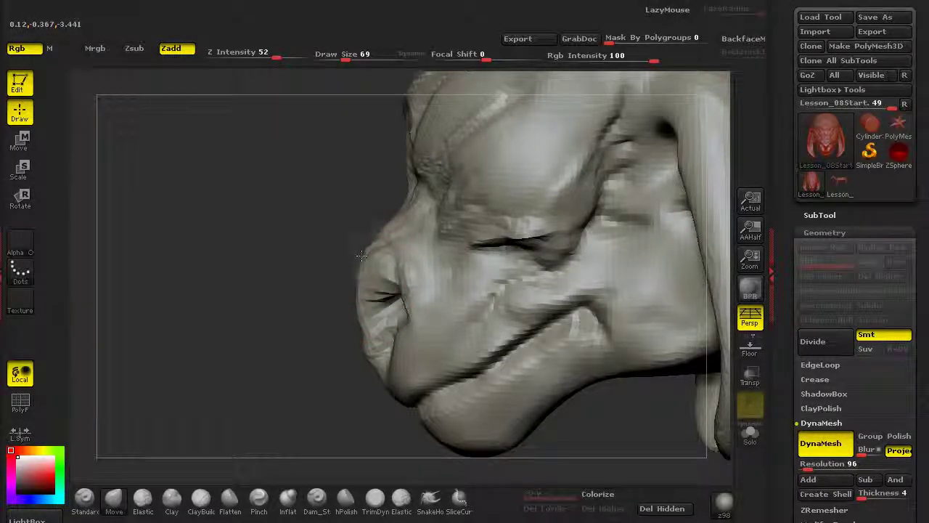
{"action": "left_click_drag", "start_coordinate": [397, 275], "coordinate": [422, 286]}
Adjust the upper and lower lip shape along the new mouth line with the Move brush.
{"action": "left_click_drag", "start_coordinate": [181, 271], "coordinate": [138, 174], "text": "alt"}
{"action": "left_click_drag", "start_coordinate": [138, 276], "coordinate": [374, 311]}
{"action": "mouse_move", "coordinate": [254, 348]}
{"action": "left_mouse_down", "text": "shift"}
{"action": "mouse_move", "coordinate": [218, 344]}
{"action": "mouse_move", "coordinate": [225, 407]}
{"action": "left_mouse_up", "text": "shift"}
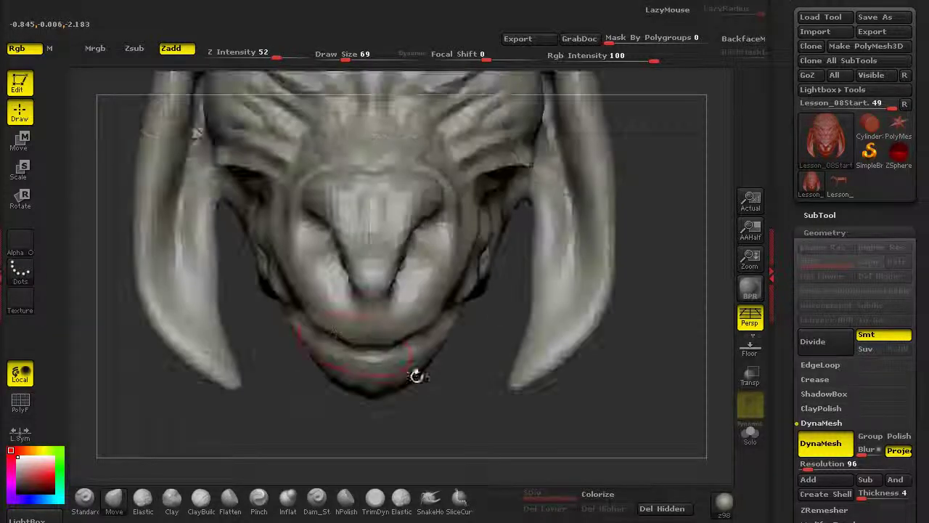
{"action": "left_click_drag", "start_coordinate": [325, 319], "coordinate": [331, 336]}
{"action": "left_click_drag", "start_coordinate": [301, 378], "coordinate": [406, 376]}
{"action": "left_click_drag", "start_coordinate": [300, 323], "coordinate": [284, 331]}
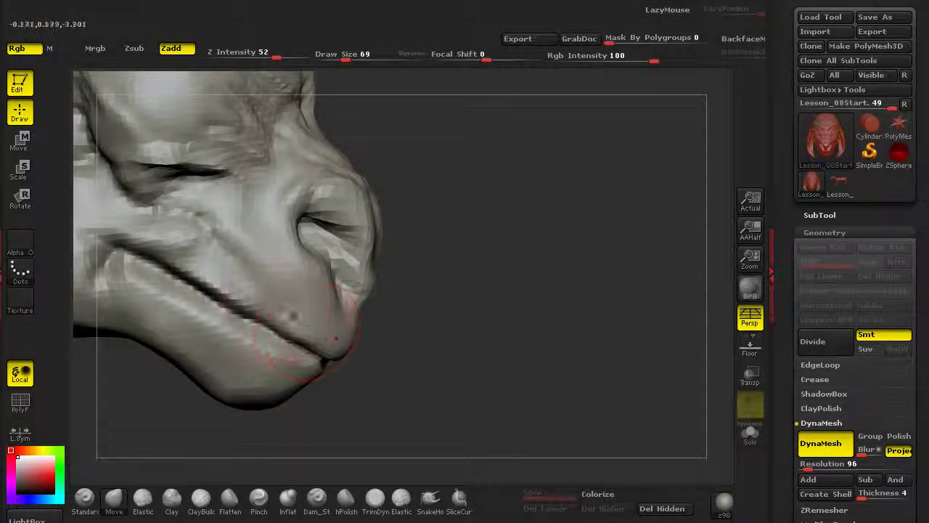
Raise the middle of the mouth line and reshape the lips and mouth corners from the front with the Move brush.
{"action": "mouse_move", "coordinate": [414, 371]}
{"action": "left_mouse_down"}
{"action": "mouse_move", "coordinate": [303, 386]}
{"action": "mouse_move", "coordinate": [280, 400]}
{"action": "left_mouse_up"}
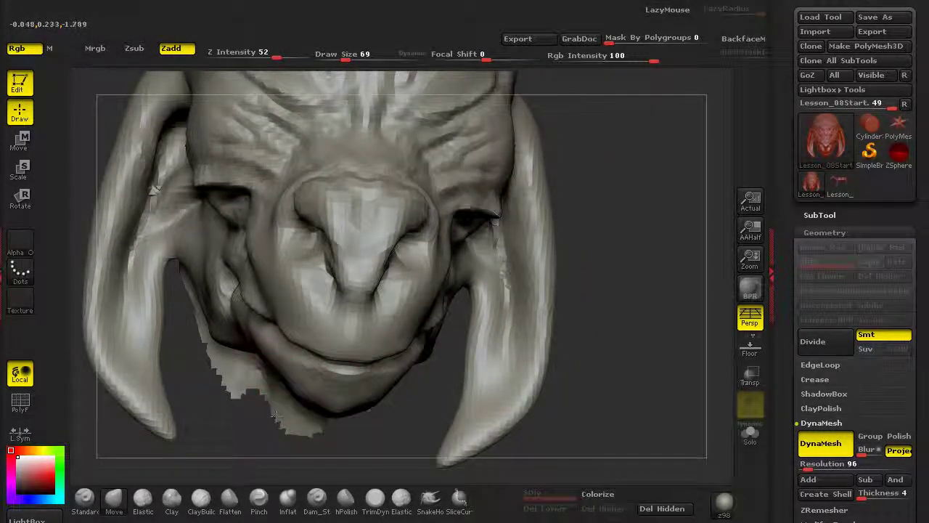
{"action": "left_click_drag", "start_coordinate": [243, 442], "coordinate": [251, 408]}
{"action": "left_click_drag", "start_coordinate": [344, 324], "coordinate": [346, 306]}
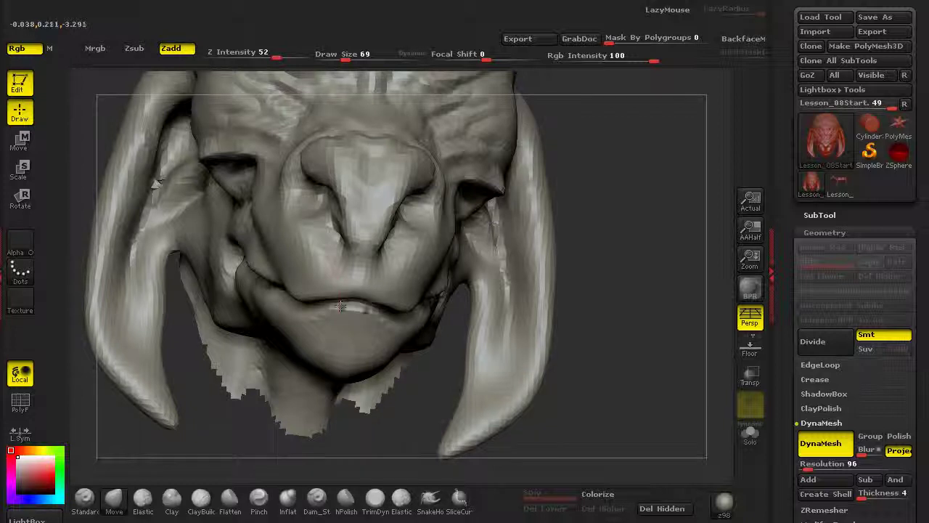
{"action": "mouse_move", "coordinate": [267, 288]}
{"action": "left_mouse_down"}
{"action": "mouse_move", "coordinate": [269, 296]}
{"action": "mouse_move", "coordinate": [261, 279]}
{"action": "left_mouse_up"}
{"action": "left_click_drag", "start_coordinate": [436, 276], "coordinate": [414, 320]}
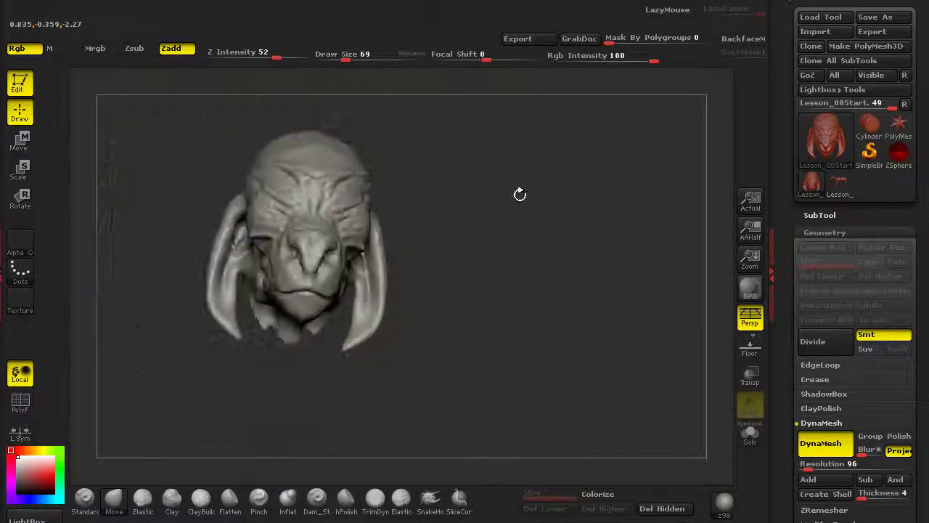
Narrow the sides of the chin and lower jaw from the front with the Move brush.
{"action": "left_click_drag", "start_coordinate": [520, 195], "coordinate": [465, 279]}
{"action": "left_click_drag", "start_coordinate": [334, 400], "coordinate": [429, 450], "text": "alt"}
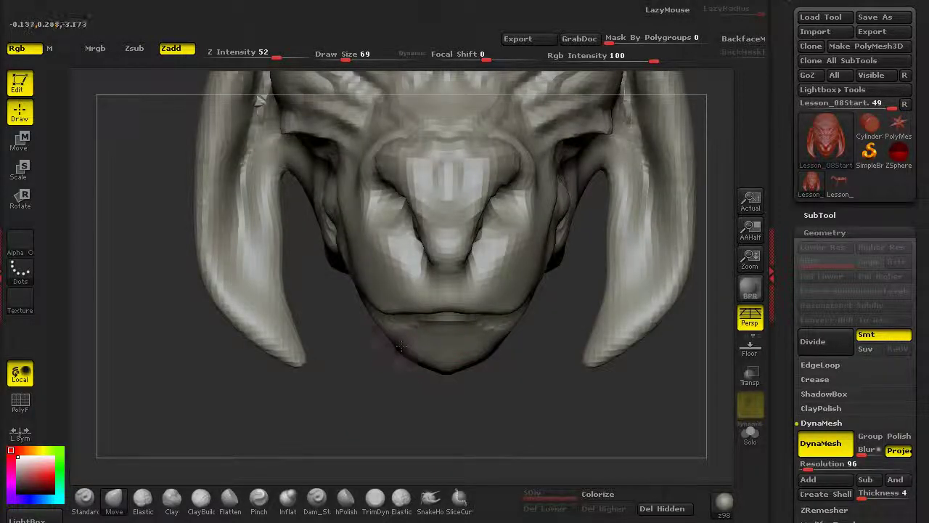
{"action": "mouse_move", "coordinate": [402, 347]}
{"action": "left_mouse_down"}
{"action": "mouse_move", "coordinate": [419, 372]}
{"action": "mouse_move", "coordinate": [410, 403]}
{"action": "left_mouse_up"}
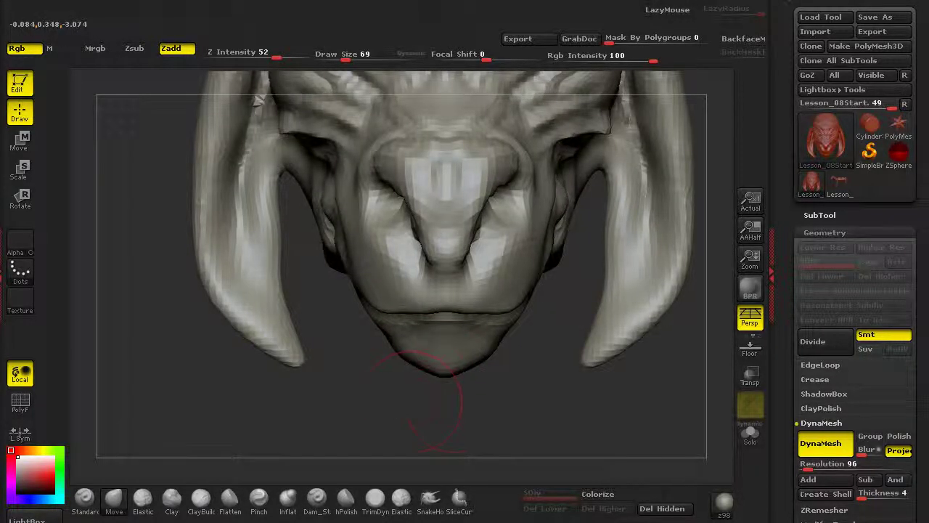
{"action": "key", "text": "f"}
Pull the drooping horns into a bent shape at mid-length with the Move brush.
{"action": "left_click_drag", "start_coordinate": [273, 380], "coordinate": [290, 376]}
{"action": "mouse_move", "coordinate": [347, 337]}
{"action": "left_mouse_down"}
{"action": "mouse_move", "coordinate": [301, 305]}
{"action": "mouse_move", "coordinate": [325, 204]}
{"action": "left_mouse_up"}
{"action": "left_click_drag", "start_coordinate": [341, 273], "coordinate": [354, 245]}
{"action": "left_click_drag", "start_coordinate": [327, 279], "coordinate": [340, 279]}
{"action": "mouse_move", "coordinate": [218, 281]}
{"action": "left_mouse_down"}
{"action": "mouse_move", "coordinate": [239, 287]}
{"action": "mouse_move", "coordinate": [263, 327]}
{"action": "mouse_move", "coordinate": [238, 371]}
{"action": "mouse_move", "coordinate": [205, 381]}
{"action": "left_mouse_up"}
{"action": "left_click_drag", "start_coordinate": [205, 382], "coordinate": [210, 421], "text": "alt"}
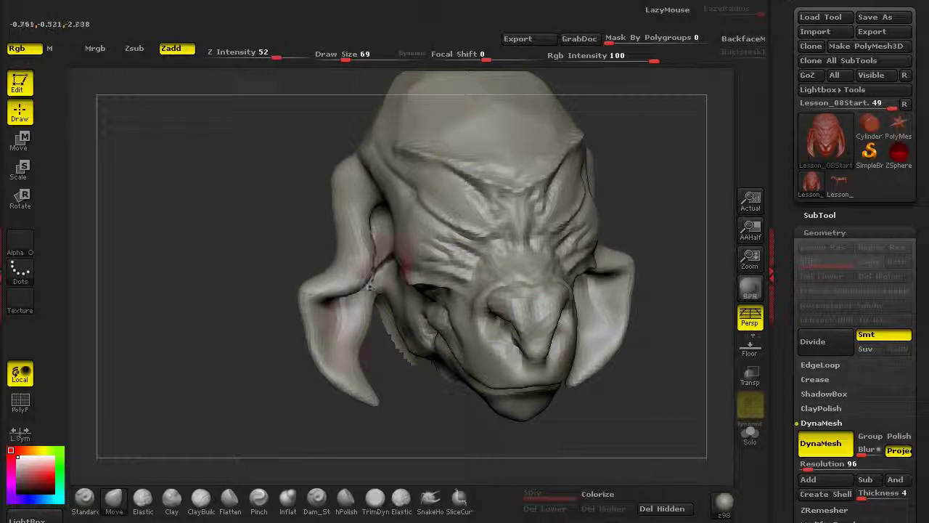
Broaden the upper part of the horns and flare their tips outward with the Move brush.
{"action": "mouse_move", "coordinate": [321, 272]}
{"action": "left_mouse_down"}
{"action": "mouse_move", "coordinate": [327, 240]}
{"action": "mouse_move", "coordinate": [317, 225]}
{"action": "mouse_move", "coordinate": [335, 240]}
{"action": "left_mouse_up"}
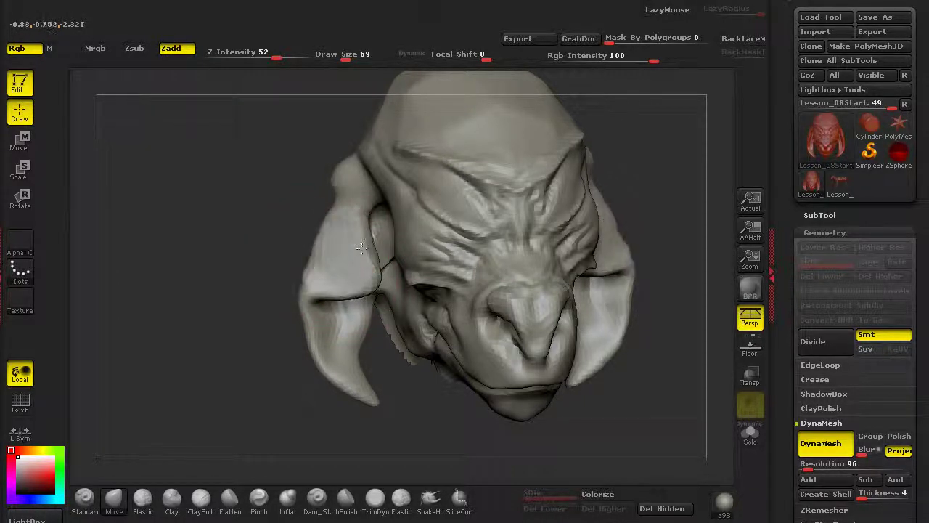
{"action": "left_click_drag", "start_coordinate": [330, 299], "coordinate": [324, 295]}
{"action": "mouse_move", "coordinate": [339, 364]}
{"action": "left_mouse_down"}
{"action": "mouse_move", "coordinate": [331, 369]}
{"action": "mouse_move", "coordinate": [345, 403]}
{"action": "mouse_move", "coordinate": [324, 402]}
{"action": "left_mouse_up"}
{"action": "left_click_drag", "start_coordinate": [319, 372], "coordinate": [311, 366]}
{"action": "left_click_drag", "start_coordinate": [328, 406], "coordinate": [315, 385], "text": "shift"}
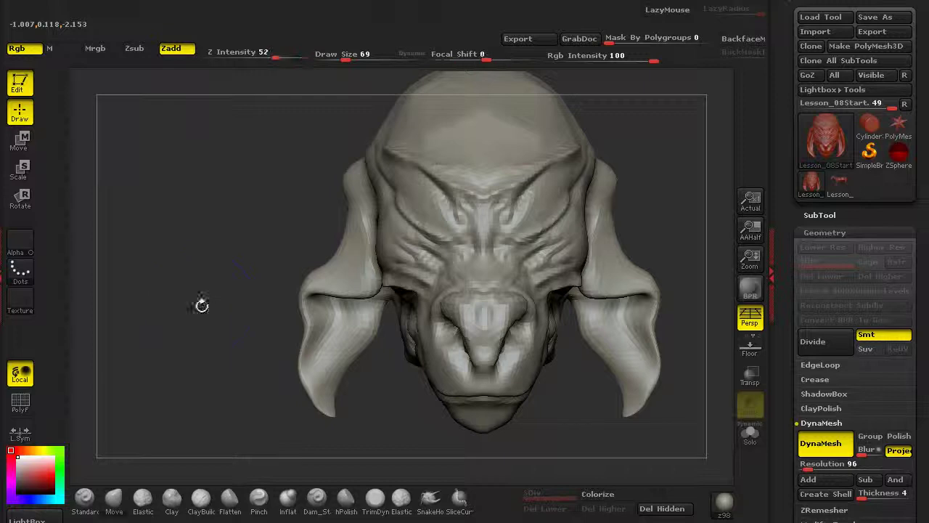
Smooth the horn bases and outer brow, then fill out the brow bulges with the Clay brush.
{"action": "left_click_drag", "start_coordinate": [201, 305], "coordinate": [305, 269]}
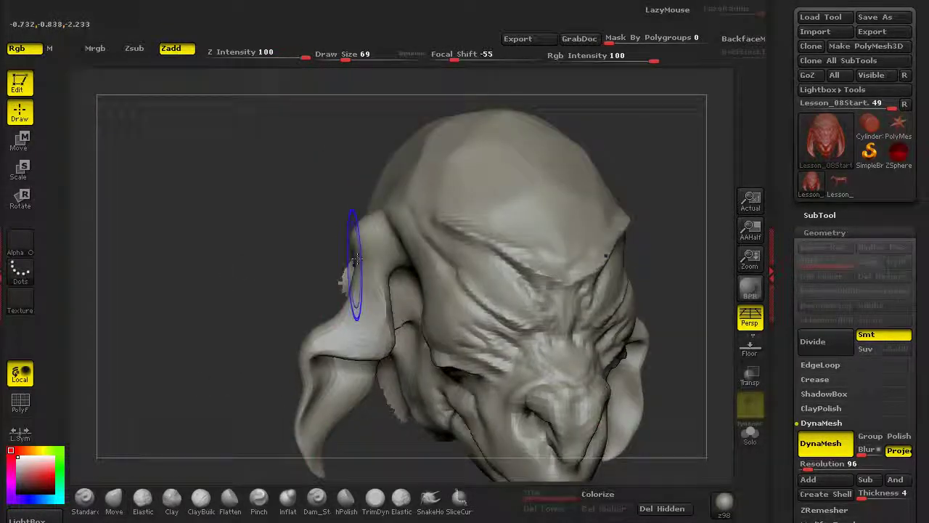
{"action": "left_click_drag", "start_coordinate": [297, 244], "coordinate": [273, 305], "text": "alt"}
{"action": "mouse_move", "coordinate": [187, 433]}
{"action": "left_mouse_down"}
{"action": "mouse_move", "coordinate": [127, 265]}
{"action": "mouse_move", "coordinate": [141, 327]}
{"action": "left_mouse_up"}
{"action": "mouse_move", "coordinate": [436, 279]}
{"action": "left_mouse_down", "text": "shift"}
{"action": "mouse_move", "coordinate": [490, 294]}
{"action": "mouse_move", "coordinate": [372, 187]}
{"action": "left_mouse_up", "text": "shift"}
{"action": "left_click_drag", "start_coordinate": [509, 283], "coordinate": [449, 194]}
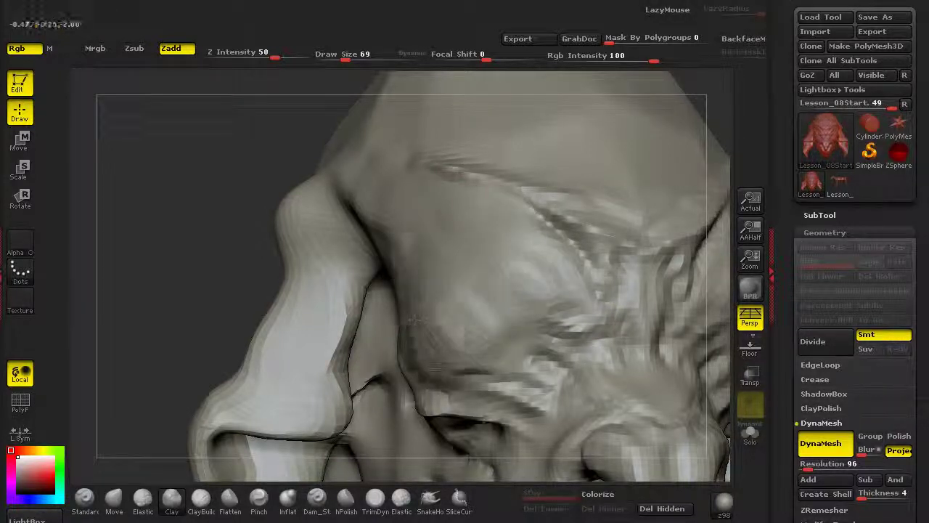
{"action": "left_click_drag", "start_coordinate": [123, 269], "coordinate": [43, 95], "text": "alt"}
{"action": "mouse_move", "coordinate": [218, 301]}
{"action": "left_mouse_down"}
{"action": "mouse_move", "coordinate": [145, 305]}
{"action": "mouse_move", "coordinate": [265, 310]}
{"action": "left_mouse_up"}
Adjust the sides of the brow with the Move brush and smooth the forehead and brow creases.
{"action": "left_click", "coordinate": [114, 499]}
{"action": "left_click_drag", "start_coordinate": [210, 349], "coordinate": [138, 338]}
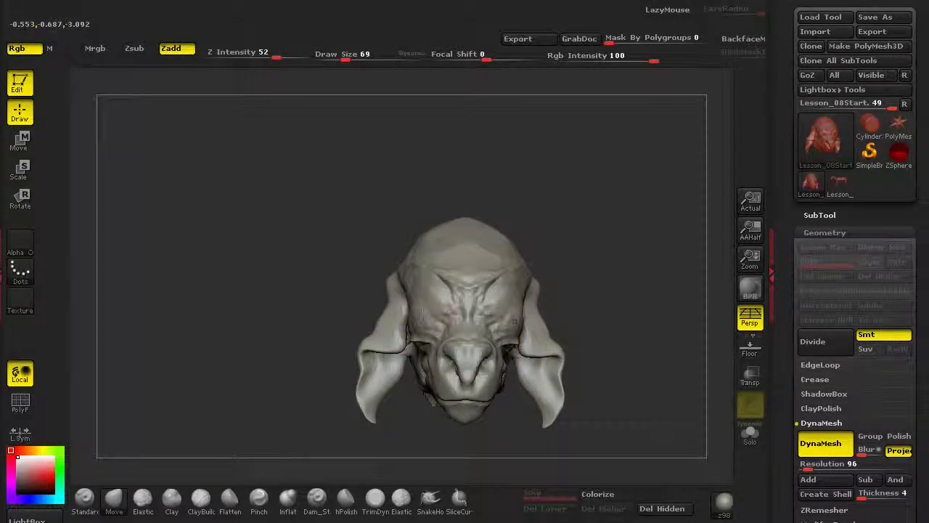
{"action": "left_click_drag", "start_coordinate": [321, 321], "coordinate": [330, 399], "text": "alt"}
{"action": "left_click_drag", "start_coordinate": [428, 340], "coordinate": [414, 337]}
{"action": "left_click_drag", "start_coordinate": [312, 306], "coordinate": [380, 298]}
{"action": "left_click_drag", "start_coordinate": [435, 259], "coordinate": [467, 263], "text": "shift"}
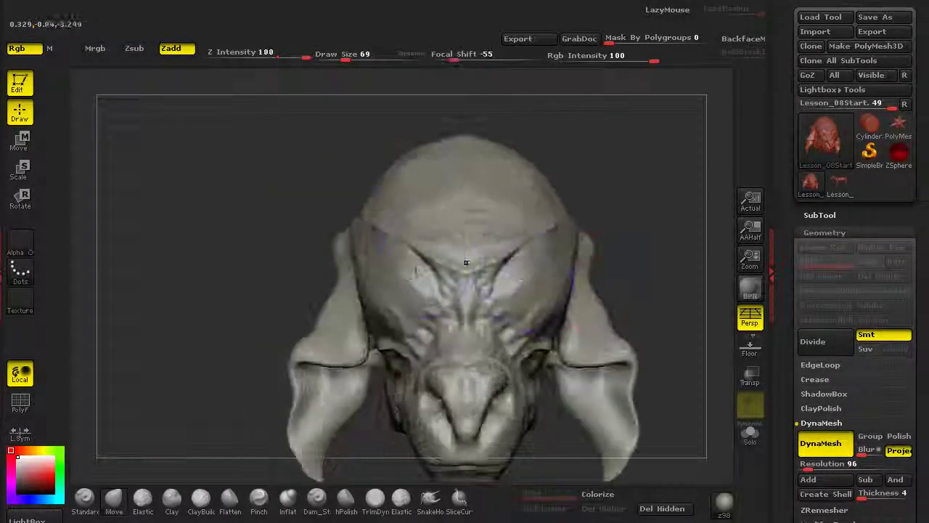
{"action": "mouse_move", "coordinate": [255, 290]}
{"action": "left_mouse_down"}
{"action": "mouse_move", "coordinate": [339, 291]}
{"action": "mouse_move", "coordinate": [336, 217]}
{"action": "mouse_move", "coordinate": [171, 288]}
{"action": "mouse_move", "coordinate": [139, 315]}
{"action": "mouse_move", "coordinate": [290, 323]}
{"action": "mouse_move", "coordinate": [197, 321]}
{"action": "mouse_move", "coordinate": [322, 418]}
{"action": "mouse_move", "coordinate": [160, 392]}
{"action": "mouse_move", "coordinate": [170, 398]}
{"action": "left_mouse_up"}
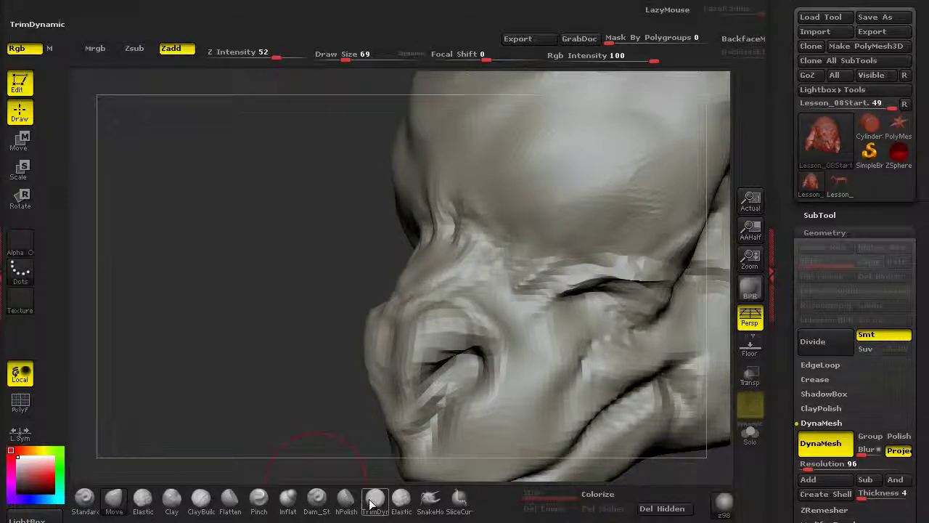
Flatten the front of the nose beside the nostril with the TrimDynamic brush.
{"action": "left_click", "coordinate": [375, 504]}
{"action": "mouse_move", "coordinate": [294, 429]}
{"action": "left_mouse_down", "text": "alt"}
{"action": "mouse_move", "coordinate": [289, 367]}
{"action": "mouse_move", "coordinate": [298, 395]}
{"action": "left_mouse_up", "text": "alt"}
{"action": "mouse_move", "coordinate": [378, 294]}
{"action": "left_mouse_down"}
{"action": "mouse_move", "coordinate": [379, 323]}
{"action": "mouse_move", "coordinate": [399, 330]}
{"action": "left_mouse_up"}
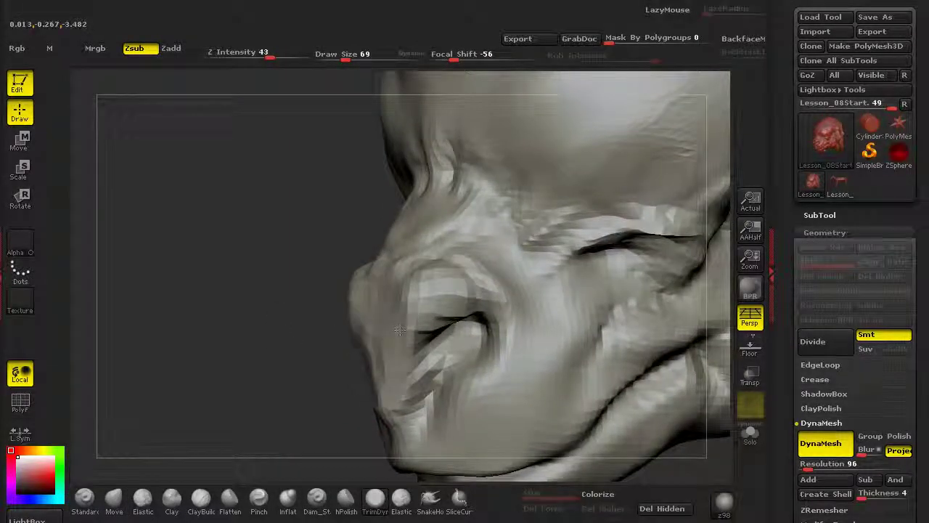
Smooth the nose and nostril surfaces and nudge the snout profile into shape with the Move brush.
{"action": "left_click", "coordinate": [114, 500]}
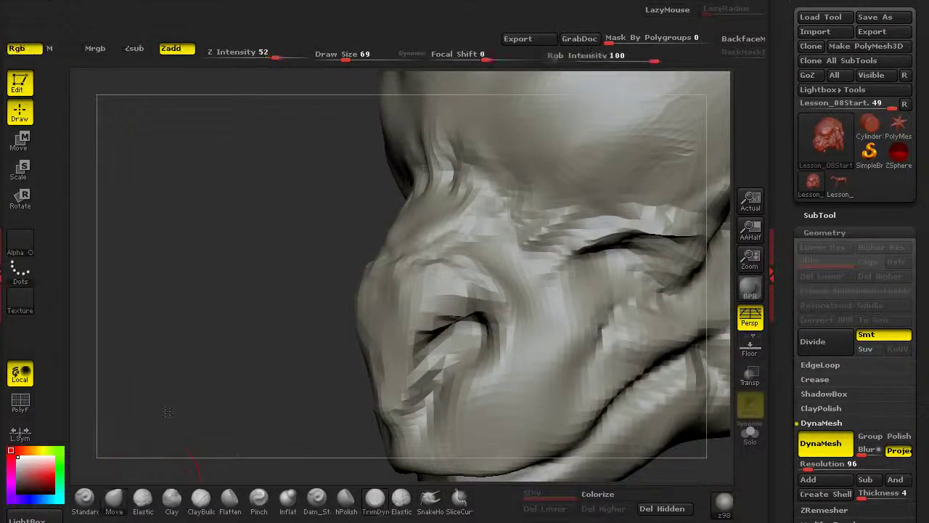
{"action": "left_click_drag", "start_coordinate": [139, 411], "coordinate": [250, 406], "text": "shift"}
{"action": "mouse_move", "coordinate": [289, 299]}
{"action": "left_mouse_down"}
{"action": "mouse_move", "coordinate": [256, 323]}
{"action": "mouse_move", "coordinate": [266, 338]}
{"action": "mouse_move", "coordinate": [276, 309]}
{"action": "left_mouse_up"}
{"action": "left_click_drag", "start_coordinate": [206, 378], "coordinate": [193, 321], "text": "alt"}
{"action": "mouse_move", "coordinate": [244, 432]}
{"action": "left_mouse_down"}
{"action": "mouse_move", "coordinate": [468, 345]}
{"action": "mouse_move", "coordinate": [363, 313]}
{"action": "left_mouse_up"}
Pull the nose tip back and the chin down in profile with the Move brush.
{"action": "left_click", "coordinate": [114, 501]}
{"action": "left_click_drag", "start_coordinate": [622, 257], "coordinate": [406, 328]}
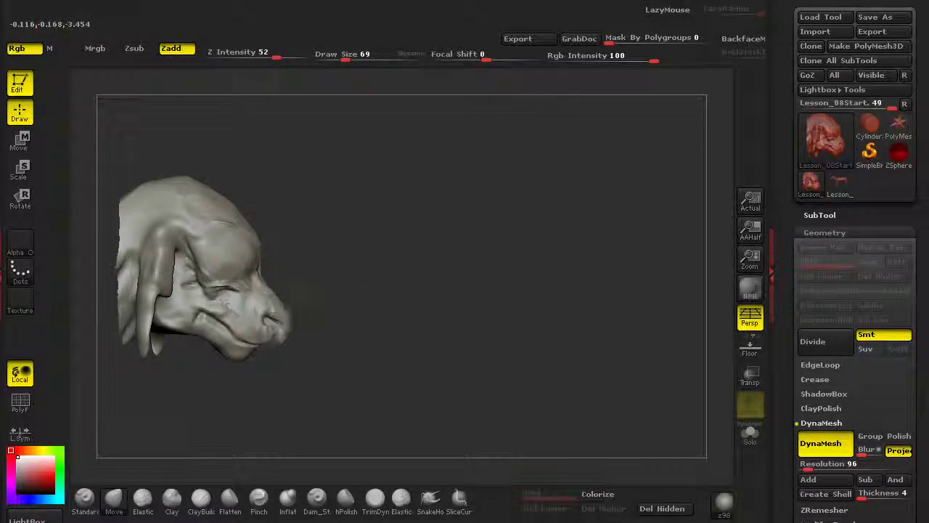
{"action": "mouse_move", "coordinate": [325, 332]}
{"action": "left_mouse_down"}
{"action": "mouse_move", "coordinate": [225, 323]}
{"action": "mouse_move", "coordinate": [270, 333]}
{"action": "left_mouse_up"}
{"action": "left_click_drag", "start_coordinate": [292, 294], "coordinate": [279, 302]}
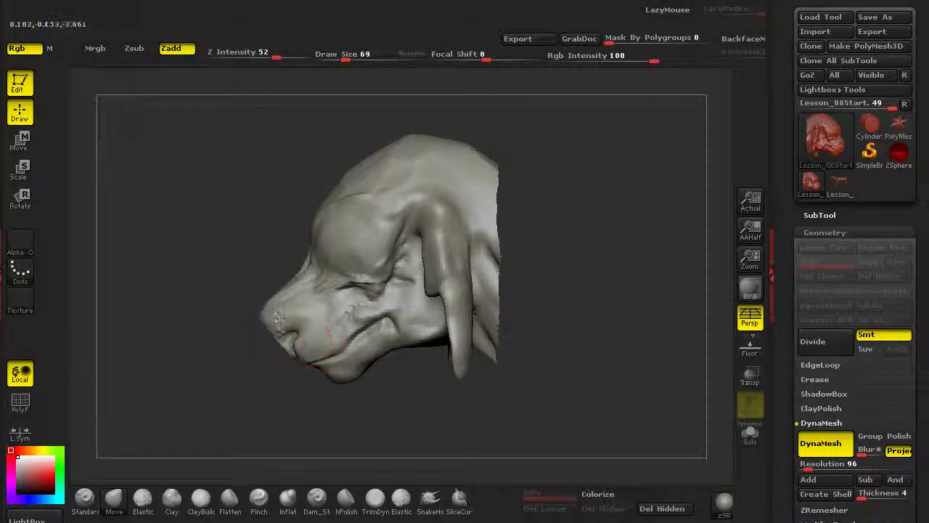
{"action": "left_click_drag", "start_coordinate": [308, 389], "coordinate": [319, 401]}
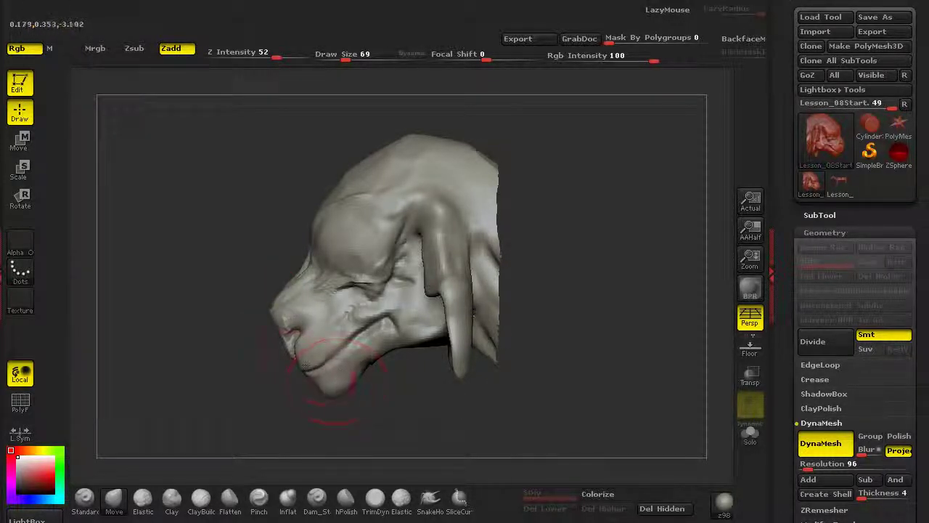
Refine the underside of the lower jaw and the bridge of the snout in profile, smoothing the nose.
{"action": "left_click_drag", "start_coordinate": [250, 354], "coordinate": [341, 360]}
{"action": "mouse_move", "coordinate": [242, 397]}
{"action": "left_mouse_down", "text": "alt"}
{"action": "mouse_move", "coordinate": [370, 364]}
{"action": "mouse_move", "coordinate": [363, 414]}
{"action": "left_mouse_up", "text": "alt"}
{"action": "mouse_move", "coordinate": [312, 429]}
{"action": "left_mouse_down"}
{"action": "mouse_move", "coordinate": [356, 421]}
{"action": "mouse_move", "coordinate": [337, 419]}
{"action": "left_mouse_up"}
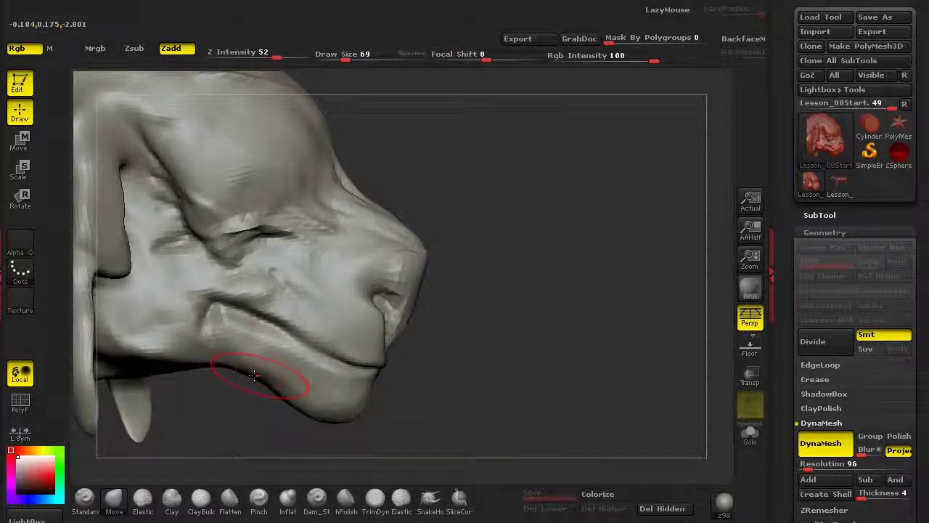
{"action": "left_click_drag", "start_coordinate": [465, 383], "coordinate": [398, 303], "text": "alt"}
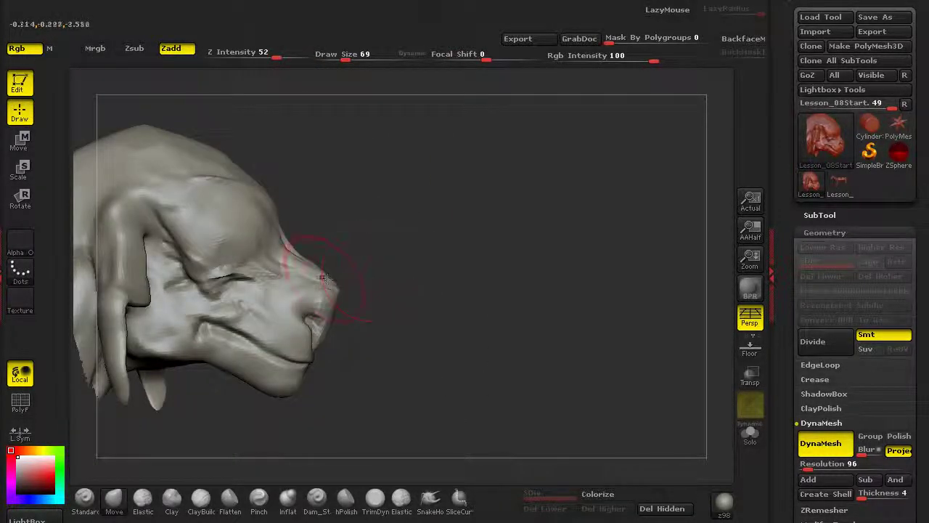
{"action": "left_click_drag", "start_coordinate": [327, 278], "coordinate": [318, 280]}
{"action": "left_click_drag", "start_coordinate": [451, 392], "coordinate": [342, 388]}
{"action": "mouse_move", "coordinate": [323, 276]}
{"action": "left_mouse_down", "text": "shift"}
{"action": "mouse_move", "coordinate": [351, 315]}
{"action": "mouse_move", "coordinate": [347, 324]}
{"action": "left_mouse_up", "text": "shift"}
{"action": "left_click_drag", "start_coordinate": [407, 400], "coordinate": [306, 425]}
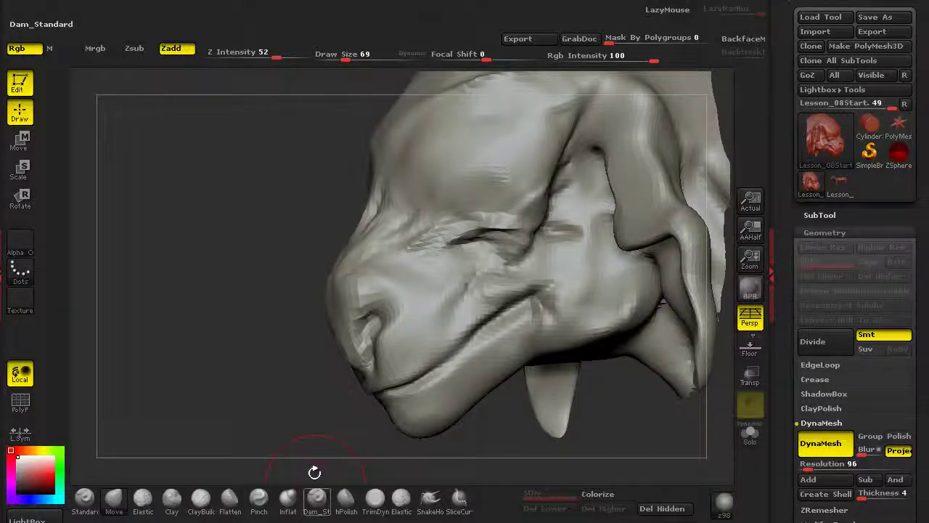
Carve the mouth line from the lips to the cheek and deepen the cheek folds with the Dam_Standard brush.
{"action": "left_click", "coordinate": [317, 499]}
{"action": "left_click_drag", "start_coordinate": [308, 386], "coordinate": [283, 385]}
{"action": "mouse_move", "coordinate": [329, 410]}
{"action": "left_mouse_down"}
{"action": "mouse_move", "coordinate": [405, 379]}
{"action": "mouse_move", "coordinate": [452, 307]}
{"action": "mouse_move", "coordinate": [476, 315]}
{"action": "mouse_move", "coordinate": [568, 286]}
{"action": "left_mouse_up"}
{"action": "mouse_move", "coordinate": [525, 296]}
{"action": "left_mouse_down"}
{"action": "mouse_move", "coordinate": [536, 287]}
{"action": "mouse_move", "coordinate": [539, 254]}
{"action": "left_mouse_up"}
{"action": "left_click_drag", "start_coordinate": [245, 300], "coordinate": [212, 299]}
{"action": "mouse_move", "coordinate": [544, 240]}
{"action": "left_mouse_down"}
{"action": "mouse_move", "coordinate": [562, 210]}
{"action": "mouse_move", "coordinate": [555, 198]}
{"action": "mouse_move", "coordinate": [572, 305]}
{"action": "left_mouse_up"}
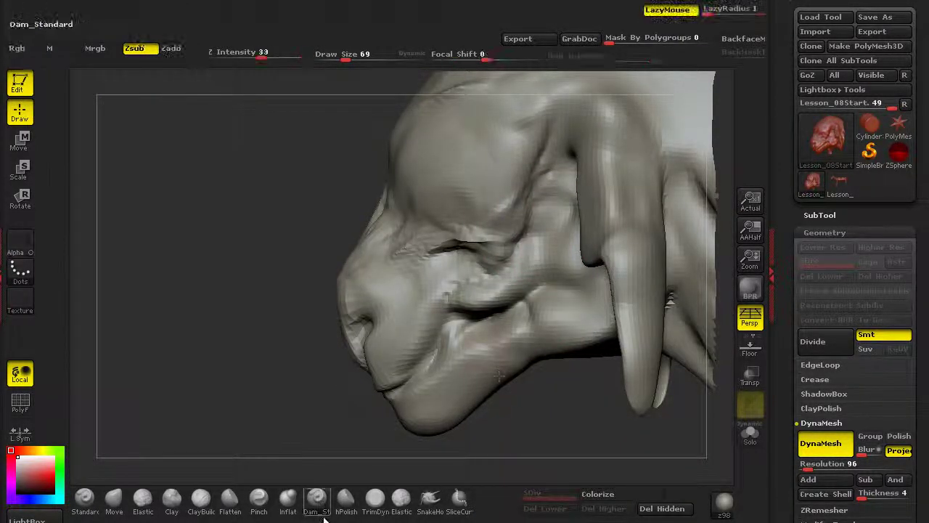
Refine the lower jaw, lips and mouth corner with the TrimDynamic, Inflat and Move brushes.
{"action": "left_click", "coordinate": [375, 499]}
{"action": "left_click_drag", "start_coordinate": [294, 348], "coordinate": [263, 237]}
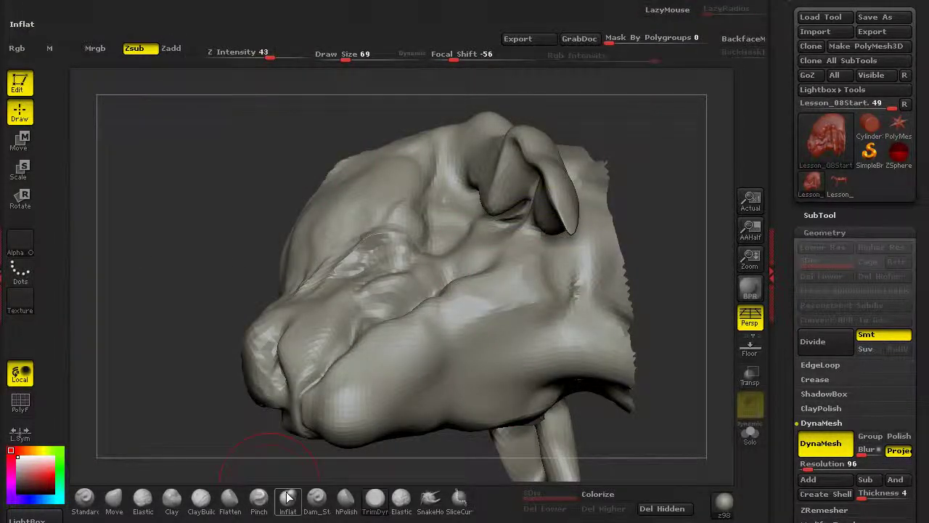
{"action": "left_click", "coordinate": [289, 498]}
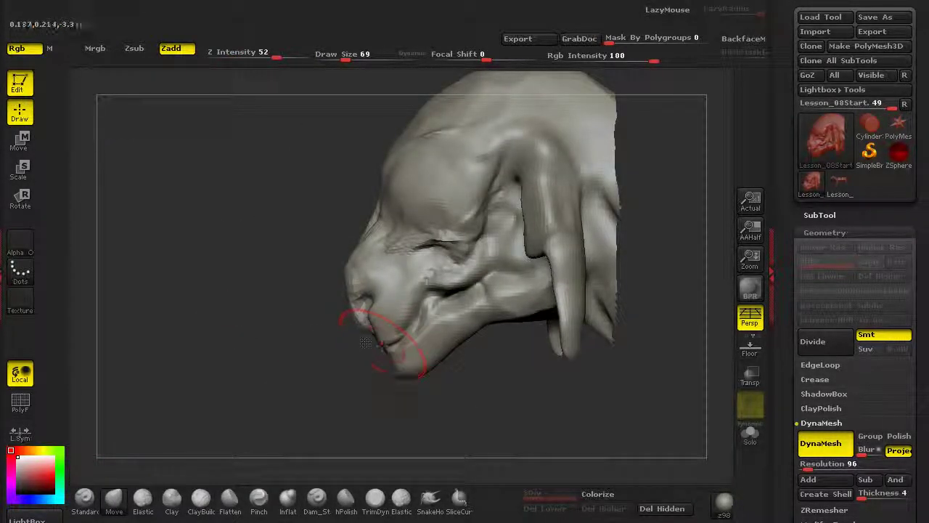
{"action": "left_click_drag", "start_coordinate": [366, 342], "coordinate": [379, 345]}
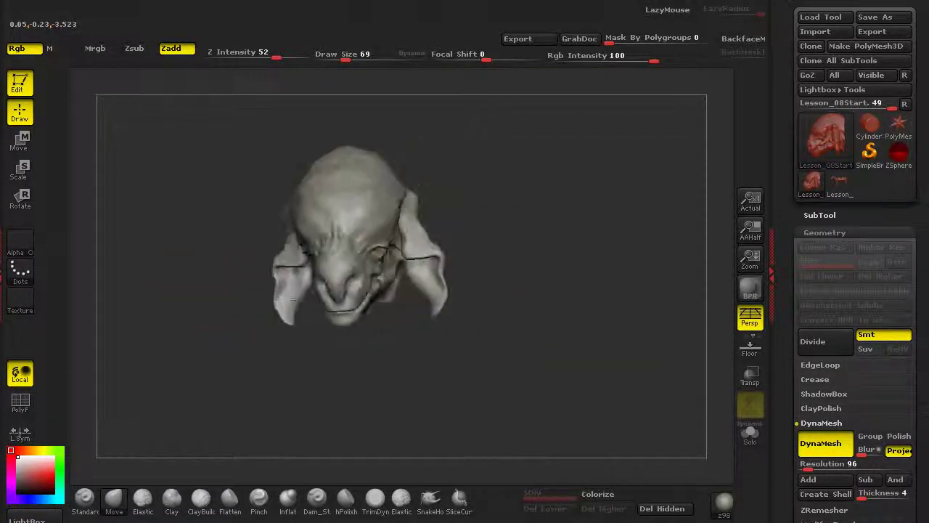
{"action": "left_click_drag", "start_coordinate": [254, 341], "coordinate": [276, 348]}
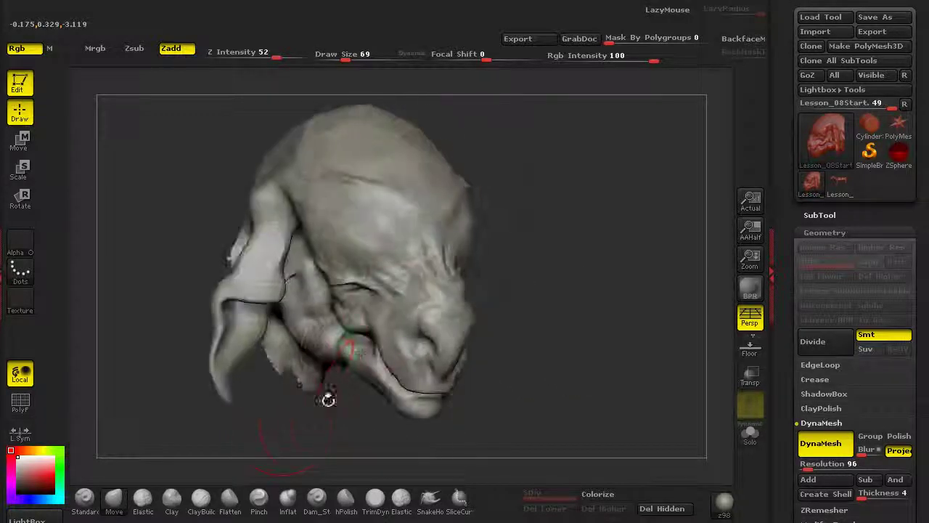
{"action": "mouse_move", "coordinate": [385, 264]}
{"action": "left_mouse_down"}
{"action": "mouse_move", "coordinate": [375, 275]}
{"action": "mouse_move", "coordinate": [383, 280]}
{"action": "left_mouse_up"}
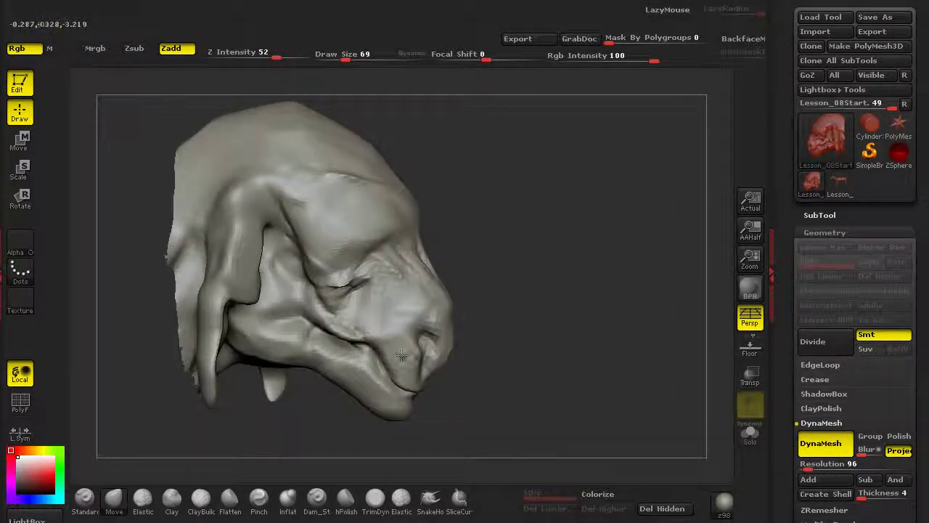
Push the bulging sides of the brow inward above the eyes with the Move brush.
{"action": "left_click_drag", "start_coordinate": [476, 342], "coordinate": [210, 298]}
{"action": "left_click_drag", "start_coordinate": [210, 256], "coordinate": [146, 271]}
{"action": "left_click_drag", "start_coordinate": [312, 255], "coordinate": [320, 256]}
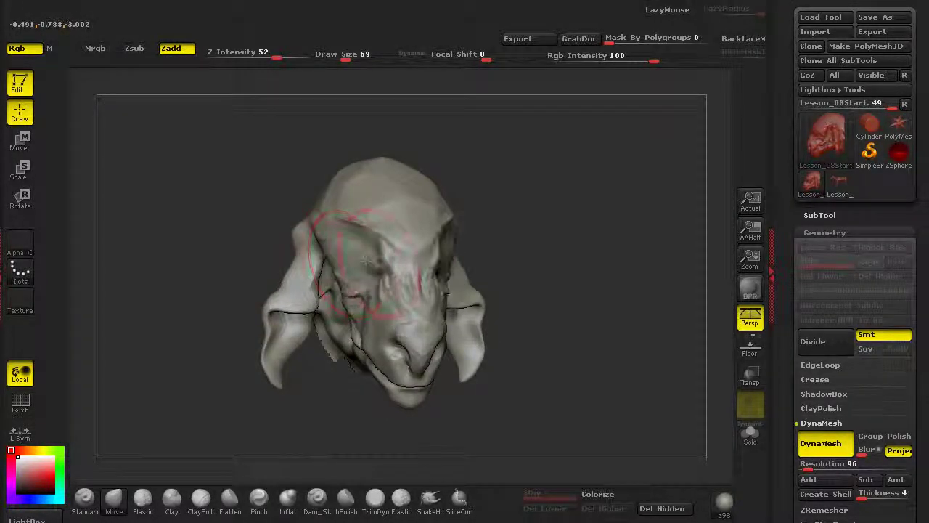
{"action": "left_click_drag", "start_coordinate": [251, 275], "coordinate": [210, 279]}
{"action": "left_click_drag", "start_coordinate": [280, 285], "coordinate": [291, 286]}
{"action": "left_click_drag", "start_coordinate": [218, 428], "coordinate": [300, 418]}
{"action": "left_click_drag", "start_coordinate": [169, 358], "coordinate": [327, 341], "text": "alt"}
{"action": "mouse_move", "coordinate": [235, 351]}
{"action": "left_mouse_down", "text": "alt"}
{"action": "mouse_move", "coordinate": [212, 326]}
{"action": "mouse_move", "coordinate": [206, 477]}
{"action": "left_mouse_up", "text": "alt"}
Build up the brow ridge and the rounded mass beneath it with the ClayBuildup and Clay brushes.
{"action": "left_click", "coordinate": [201, 501]}
{"action": "mouse_move", "coordinate": [396, 199]}
{"action": "left_mouse_down"}
{"action": "mouse_move", "coordinate": [490, 244]}
{"action": "mouse_move", "coordinate": [501, 215]}
{"action": "mouse_move", "coordinate": [514, 228]}
{"action": "mouse_move", "coordinate": [450, 265]}
{"action": "mouse_move", "coordinate": [454, 308]}
{"action": "mouse_move", "coordinate": [472, 312]}
{"action": "mouse_move", "coordinate": [405, 268]}
{"action": "mouse_move", "coordinate": [436, 244]}
{"action": "left_mouse_up"}
{"action": "left_click", "coordinate": [172, 501]}
{"action": "mouse_move", "coordinate": [137, 400]}
{"action": "left_mouse_down", "text": "alt"}
{"action": "mouse_move", "coordinate": [157, 338]}
{"action": "mouse_move", "coordinate": [157, 389]}
{"action": "left_mouse_up", "text": "alt"}
{"action": "mouse_move", "coordinate": [385, 265]}
{"action": "left_mouse_down"}
{"action": "mouse_move", "coordinate": [435, 290]}
{"action": "mouse_move", "coordinate": [390, 266]}
{"action": "mouse_move", "coordinate": [477, 274]}
{"action": "mouse_move", "coordinate": [418, 272]}
{"action": "mouse_move", "coordinate": [363, 236]}
{"action": "left_mouse_up"}
{"action": "left_click_drag", "start_coordinate": [138, 417], "coordinate": [200, 426]}
{"action": "mouse_move", "coordinate": [339, 246]}
{"action": "left_mouse_down"}
{"action": "mouse_move", "coordinate": [334, 298]}
{"action": "mouse_move", "coordinate": [312, 250]}
{"action": "left_mouse_up"}
{"action": "mouse_move", "coordinate": [130, 406]}
{"action": "left_mouse_down"}
{"action": "mouse_move", "coordinate": [189, 410]}
{"action": "mouse_move", "coordinate": [131, 408]}
{"action": "left_mouse_up"}
{"action": "mouse_move", "coordinate": [370, 239]}
{"action": "left_mouse_down"}
{"action": "mouse_move", "coordinate": [388, 236]}
{"action": "mouse_move", "coordinate": [366, 254]}
{"action": "left_mouse_up"}
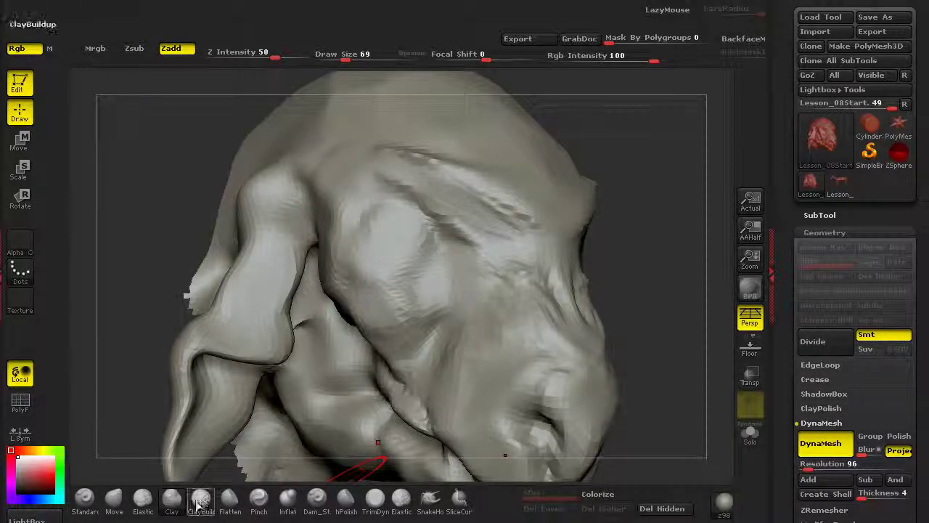
Smooth away the brow creases and plane the brow and nose bridge with the TrimDynamic brush.
{"action": "left_click", "coordinate": [314, 500]}
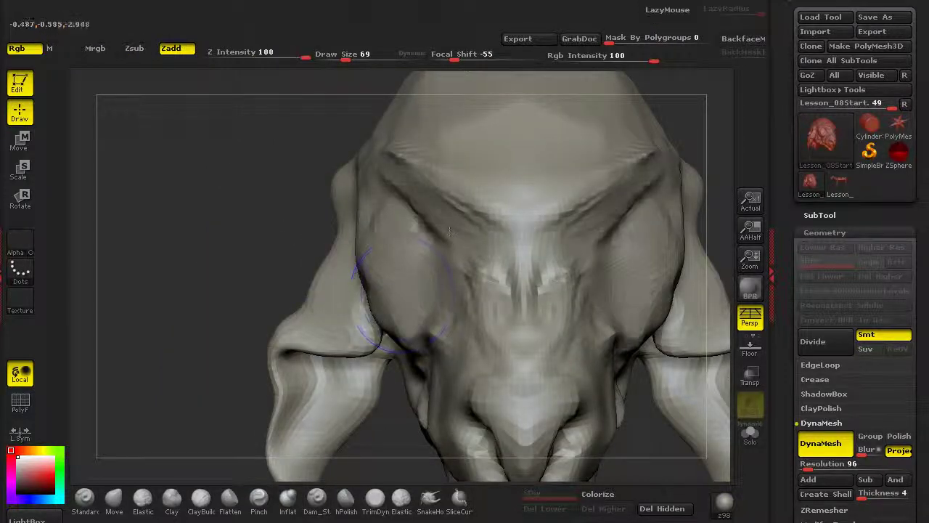
{"action": "left_click_drag", "start_coordinate": [450, 232], "coordinate": [416, 208], "text": "shift"}
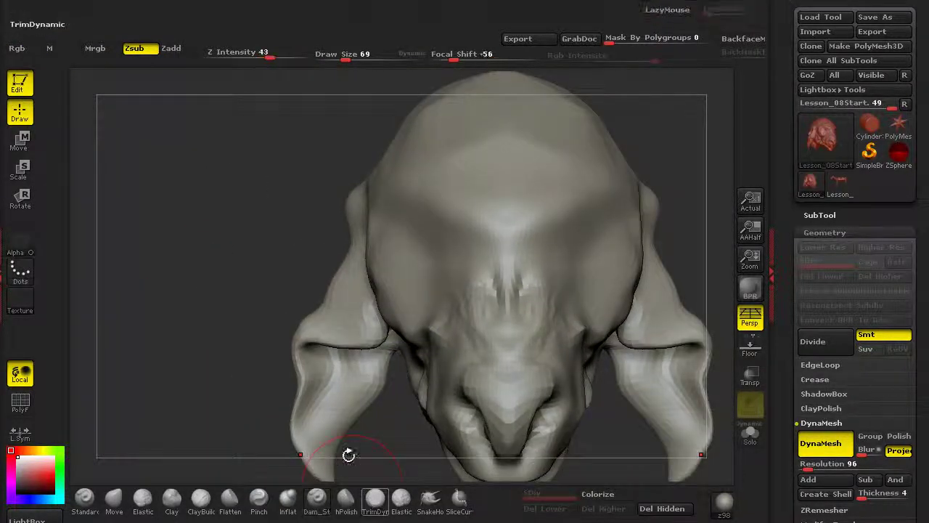
{"action": "left_click_drag", "start_coordinate": [348, 452], "coordinate": [244, 276]}
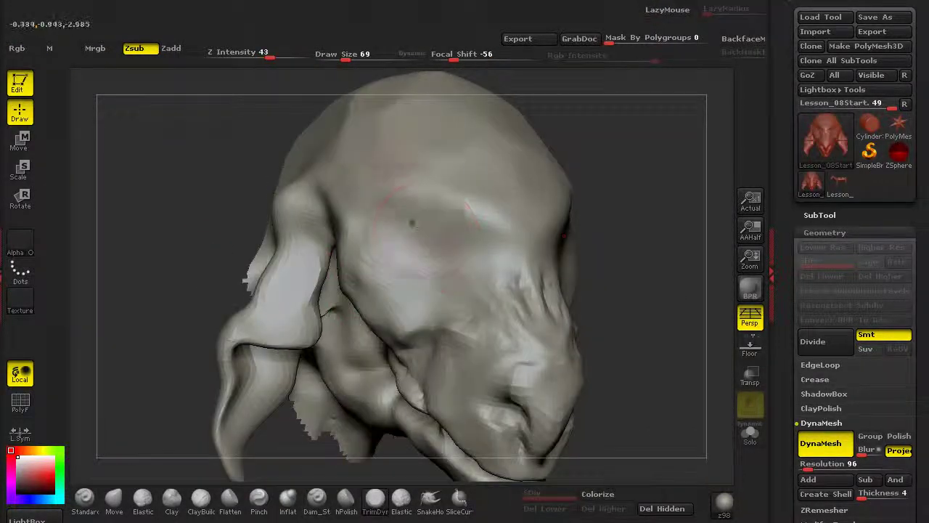
{"action": "mouse_move", "coordinate": [424, 185]}
{"action": "left_mouse_down"}
{"action": "mouse_move", "coordinate": [501, 236]}
{"action": "mouse_move", "coordinate": [521, 319]}
{"action": "mouse_move", "coordinate": [543, 357]}
{"action": "left_mouse_up"}
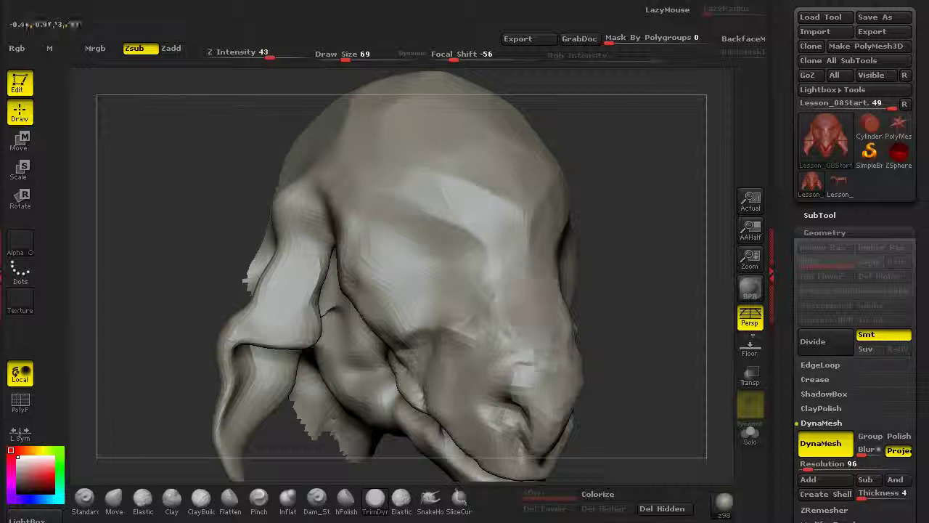
{"action": "mouse_move", "coordinate": [426, 320]}
{"action": "left_mouse_down"}
{"action": "mouse_move", "coordinate": [408, 339]}
{"action": "mouse_move", "coordinate": [392, 285]}
{"action": "mouse_move", "coordinate": [475, 327]}
{"action": "mouse_move", "coordinate": [482, 318]}
{"action": "left_mouse_up"}
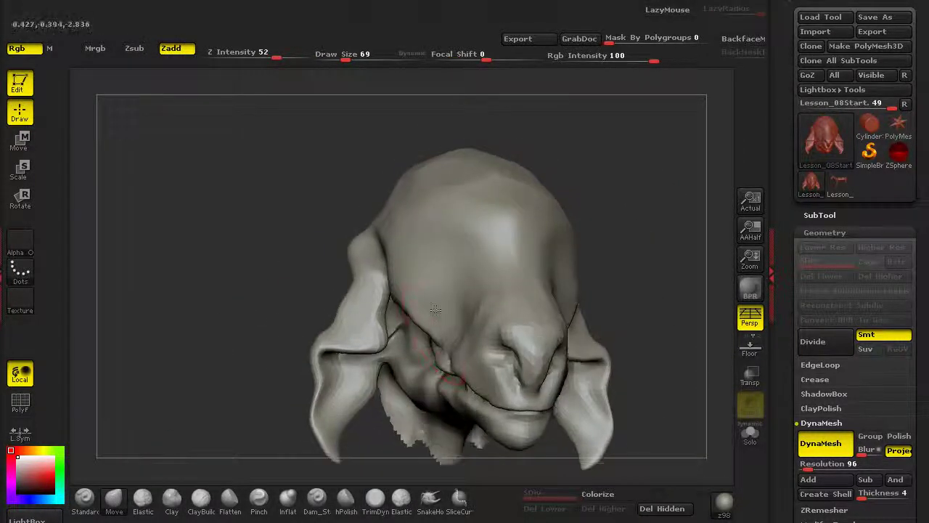
Reshape the drooping ears into broad curved flaps and adjust their bases beside the brow with the Move brush.
{"action": "left_click_drag", "start_coordinate": [309, 326], "coordinate": [321, 331]}
{"action": "left_click_drag", "start_coordinate": [257, 351], "coordinate": [348, 341]}
{"action": "left_click_drag", "start_coordinate": [204, 346], "coordinate": [236, 37], "text": "alt"}
{"action": "mouse_move", "coordinate": [370, 358]}
{"action": "left_mouse_down"}
{"action": "mouse_move", "coordinate": [347, 344]}
{"action": "mouse_move", "coordinate": [357, 307]}
{"action": "mouse_move", "coordinate": [337, 305]}
{"action": "left_mouse_up"}
{"action": "left_click_drag", "start_coordinate": [355, 360], "coordinate": [315, 363]}
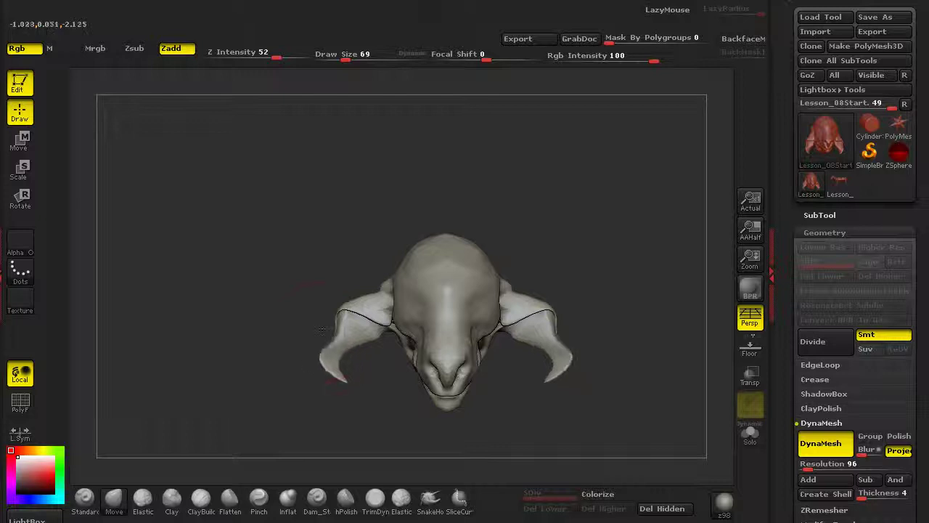
{"action": "left_click_drag", "start_coordinate": [340, 313], "coordinate": [322, 301]}
{"action": "left_click_drag", "start_coordinate": [334, 367], "coordinate": [323, 382]}
{"action": "left_click_drag", "start_coordinate": [388, 313], "coordinate": [373, 270]}
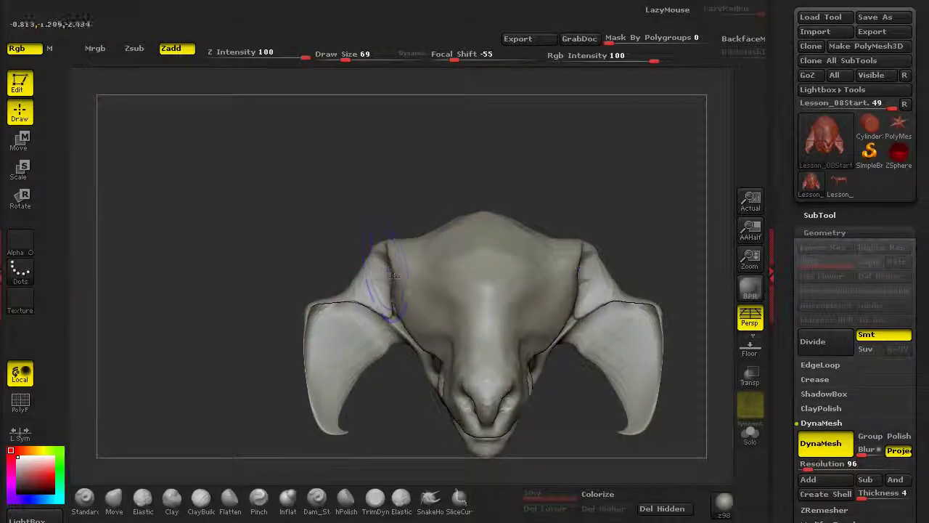
{"action": "mouse_move", "coordinate": [399, 282]}
{"action": "left_mouse_down"}
{"action": "mouse_move", "coordinate": [416, 283]}
{"action": "mouse_move", "coordinate": [430, 269]}
{"action": "left_mouse_up"}
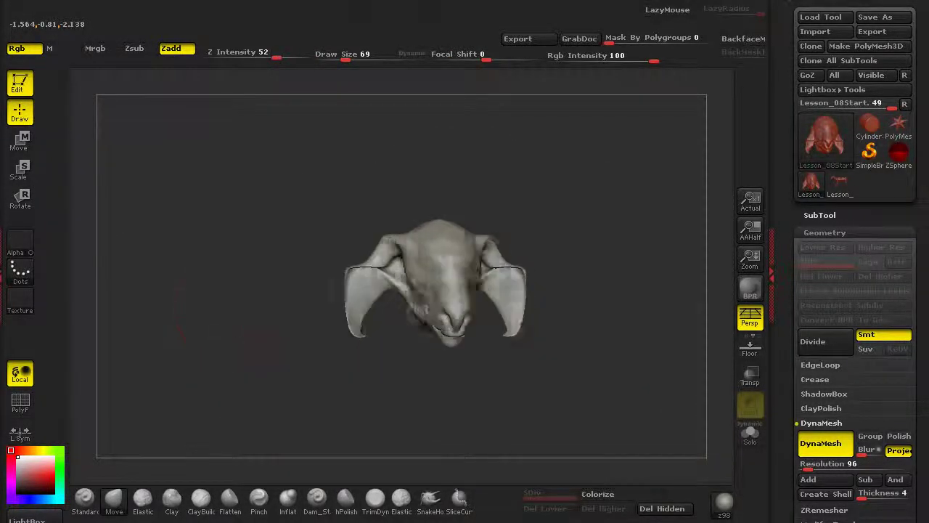
Carve the crease between the cheek and the ear base with the Dam_Standard brush and smooth the surrounding area.
{"action": "left_click_drag", "start_coordinate": [232, 342], "coordinate": [220, 337]}
{"action": "left_click_drag", "start_coordinate": [232, 388], "coordinate": [319, 363]}
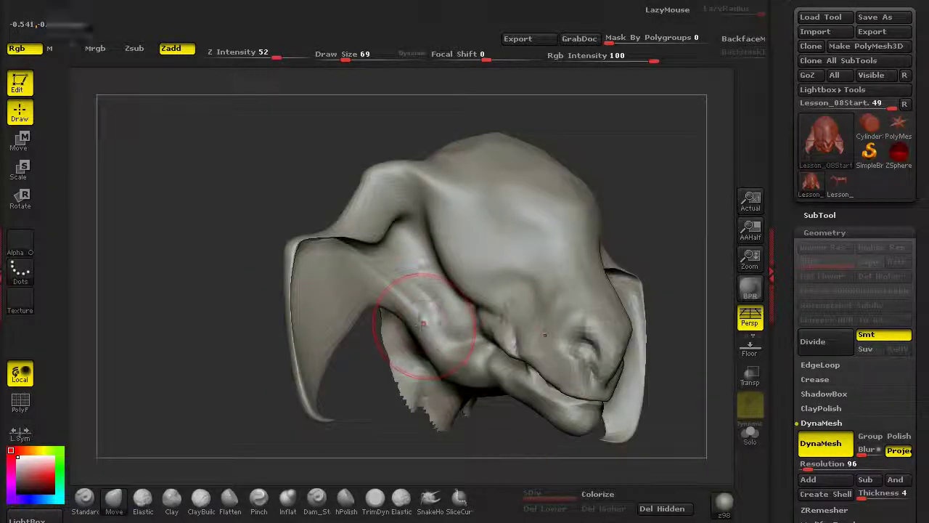
{"action": "left_click_drag", "start_coordinate": [109, 357], "coordinate": [167, 399]}
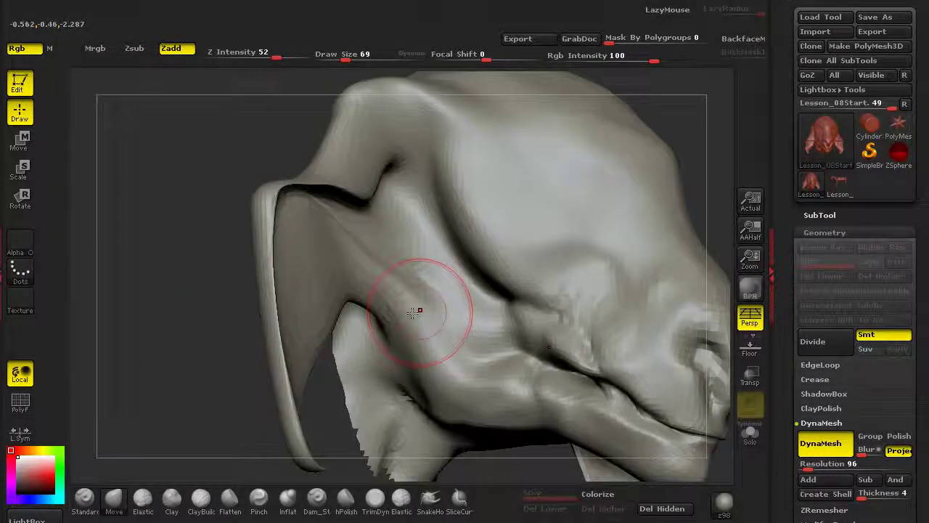
{"action": "mouse_move", "coordinate": [414, 336]}
{"action": "left_mouse_down"}
{"action": "mouse_move", "coordinate": [381, 312]}
{"action": "mouse_move", "coordinate": [486, 322]}
{"action": "left_mouse_up"}
{"action": "key", "text": "ctrl+z"}
{"action": "left_click", "coordinate": [316, 498]}
{"action": "mouse_move", "coordinate": [457, 290]}
{"action": "left_mouse_down", "text": "shift"}
{"action": "mouse_move", "coordinate": [433, 269]}
{"action": "mouse_move", "coordinate": [435, 240]}
{"action": "mouse_move", "coordinate": [385, 156]}
{"action": "left_mouse_up", "text": "shift"}
{"action": "left_click_drag", "start_coordinate": [172, 233], "coordinate": [241, 290], "text": "alt"}
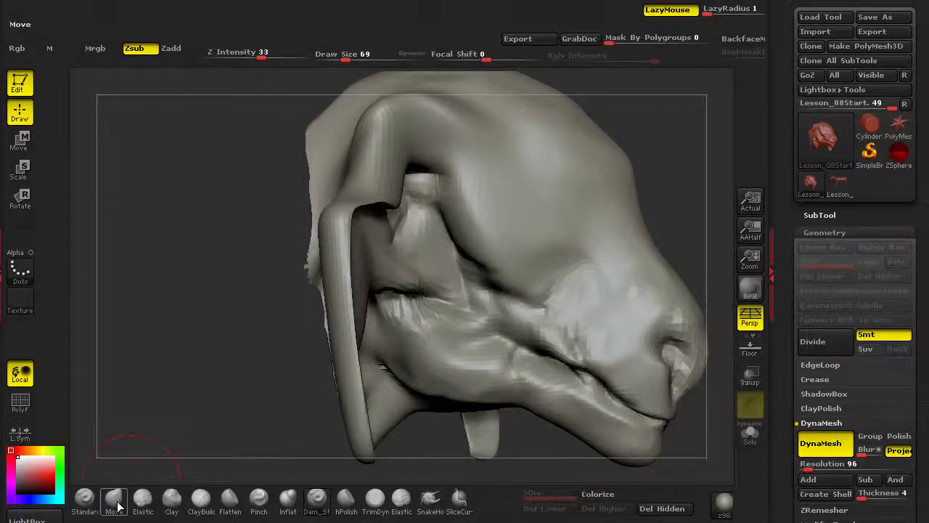
Pull the lower edge of the brow mass into shape above the cheek with the Move brush.
{"action": "left_click", "coordinate": [119, 506]}
{"action": "mouse_move", "coordinate": [468, 273]}
{"action": "left_mouse_down"}
{"action": "mouse_move", "coordinate": [446, 280]}
{"action": "mouse_move", "coordinate": [469, 290]}
{"action": "left_mouse_up"}
{"action": "mouse_move", "coordinate": [500, 278]}
{"action": "left_mouse_down"}
{"action": "mouse_move", "coordinate": [501, 303]}
{"action": "mouse_move", "coordinate": [461, 278]}
{"action": "mouse_move", "coordinate": [545, 284]}
{"action": "left_mouse_up"}
Carve the eye sockets with the Dam_Standard brush, smooth around them and adjust their inner corners with the Move brush.
{"action": "left_click", "coordinate": [320, 502]}
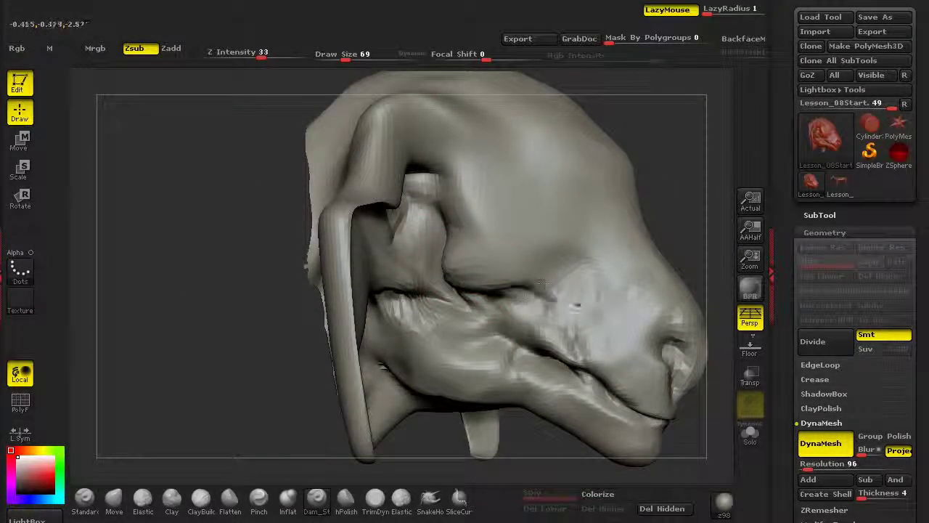
{"action": "mouse_move", "coordinate": [535, 250]}
{"action": "left_mouse_down"}
{"action": "mouse_move", "coordinate": [570, 240]}
{"action": "mouse_move", "coordinate": [601, 254]}
{"action": "left_mouse_up"}
{"action": "left_click_drag", "start_coordinate": [586, 215], "coordinate": [516, 193], "text": "shift"}
{"action": "left_click_drag", "start_coordinate": [283, 290], "coordinate": [256, 234], "text": "alt"}
{"action": "left_click_drag", "start_coordinate": [198, 290], "coordinate": [368, 354], "text": "alt"}
{"action": "mouse_move", "coordinate": [404, 215]}
{"action": "left_mouse_down"}
{"action": "mouse_move", "coordinate": [393, 211]}
{"action": "mouse_move", "coordinate": [394, 233]}
{"action": "mouse_move", "coordinate": [388, 224]}
{"action": "mouse_move", "coordinate": [414, 226]}
{"action": "mouse_move", "coordinate": [378, 236]}
{"action": "mouse_move", "coordinate": [374, 247]}
{"action": "left_mouse_up"}
{"action": "left_click", "coordinate": [114, 500]}
{"action": "left_click_drag", "start_coordinate": [421, 205], "coordinate": [371, 206]}
{"action": "left_click_drag", "start_coordinate": [403, 210], "coordinate": [400, 197]}
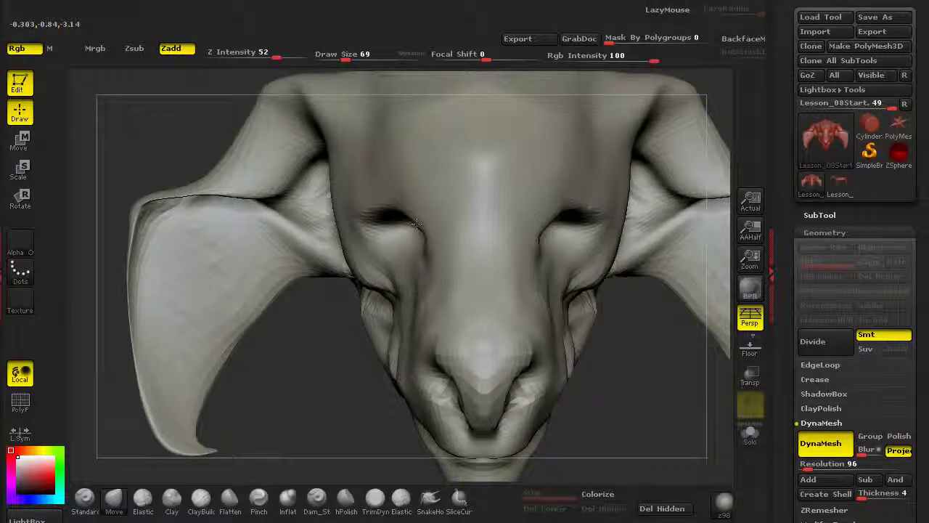
Enlarge the Move brush to a draw size of 179 and adjust the lower jaw and hanging ear in profile.
{"action": "left_click_drag", "start_coordinate": [354, 353], "coordinate": [149, 294], "text": "alt"}
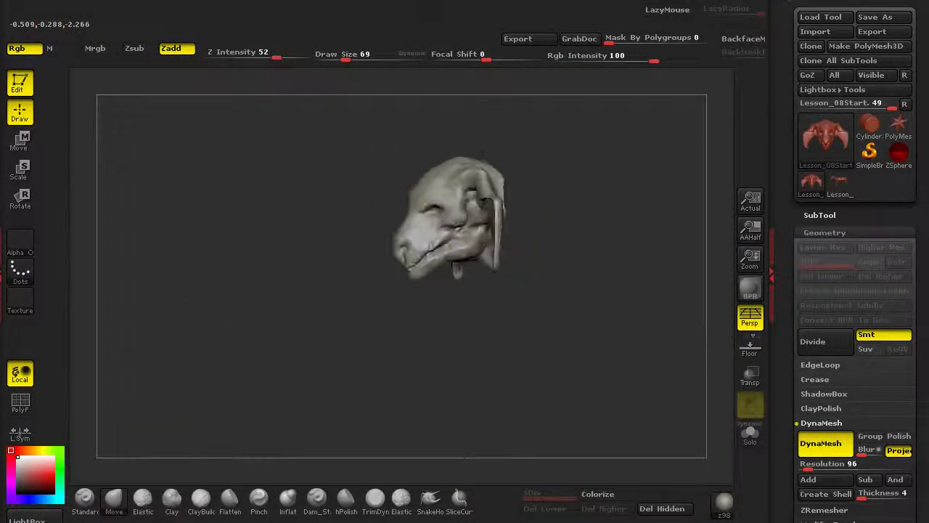
{"action": "left_click_drag", "start_coordinate": [237, 310], "coordinate": [394, 356], "text": "alt"}
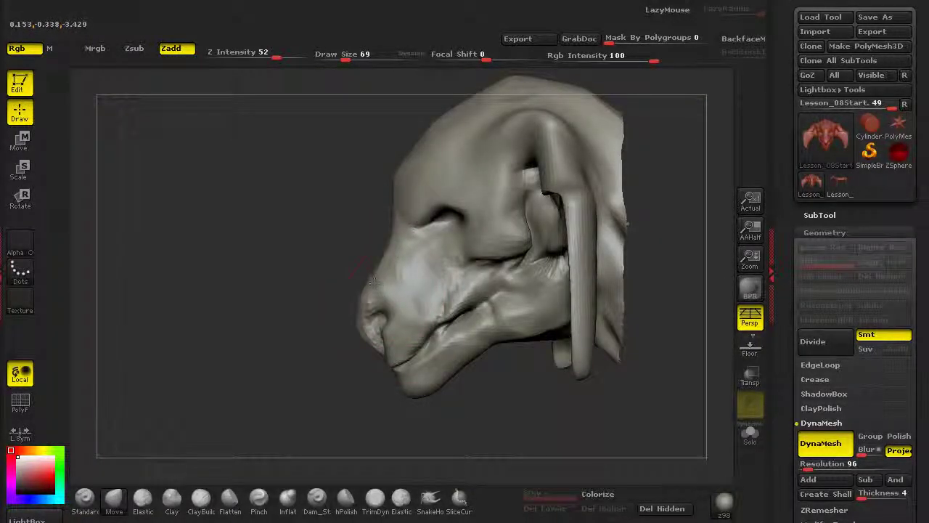
{"action": "left_click_drag", "start_coordinate": [325, 341], "coordinate": [337, 301], "text": "alt"}
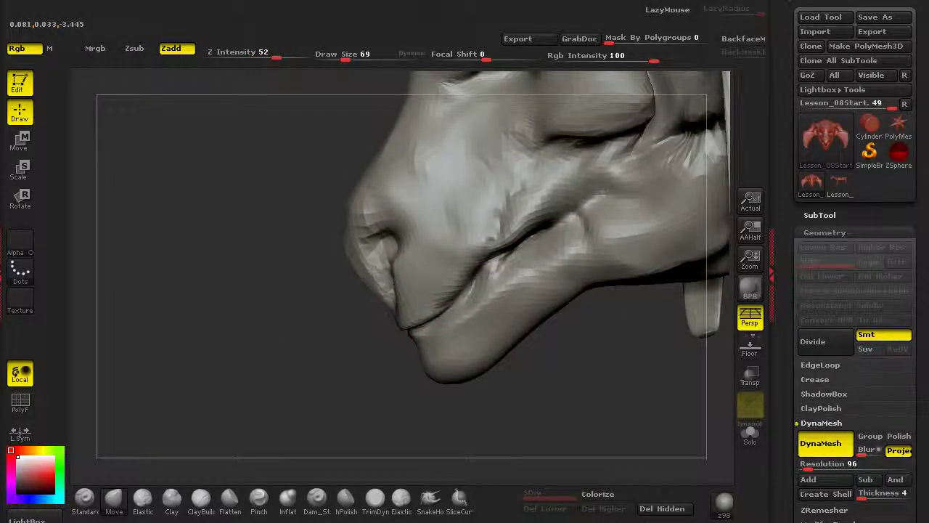
{"action": "left_click_drag", "start_coordinate": [365, 352], "coordinate": [453, 305]}
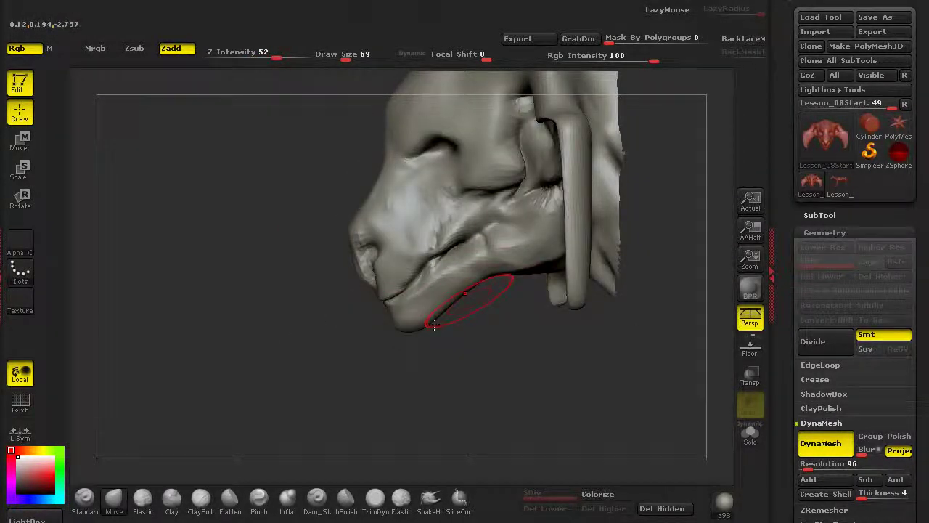
{"action": "left_click_drag", "start_coordinate": [356, 56], "coordinate": [362, 57]}
{"action": "left_click_drag", "start_coordinate": [436, 345], "coordinate": [461, 374], "text": "alt"}
{"action": "left_click_drag", "start_coordinate": [517, 289], "coordinate": [535, 270]}
{"action": "mouse_move", "coordinate": [617, 278]}
{"action": "left_mouse_down"}
{"action": "mouse_move", "coordinate": [630, 294]}
{"action": "mouse_move", "coordinate": [629, 318]}
{"action": "left_mouse_up"}
{"action": "left_click_drag", "start_coordinate": [574, 289], "coordinate": [577, 305]}
{"action": "mouse_move", "coordinate": [608, 332]}
{"action": "left_mouse_down", "text": "alt"}
{"action": "mouse_move", "coordinate": [384, 341]}
{"action": "mouse_move", "coordinate": [538, 294]}
{"action": "mouse_move", "coordinate": [517, 287]}
{"action": "mouse_move", "coordinate": [520, 295]}
{"action": "left_mouse_up", "text": "alt"}
Raise the crown of the head with the large Move brush.
{"action": "mouse_move", "coordinate": [226, 268]}
{"action": "left_mouse_down", "text": "alt"}
{"action": "mouse_move", "coordinate": [268, 405]}
{"action": "mouse_move", "coordinate": [399, 220]}
{"action": "left_mouse_up", "text": "alt"}
{"action": "left_click_drag", "start_coordinate": [356, 135], "coordinate": [351, 117]}
{"action": "mouse_move", "coordinate": [163, 130]}
{"action": "left_mouse_down", "text": "alt"}
{"action": "mouse_move", "coordinate": [189, 240]}
{"action": "mouse_move", "coordinate": [157, 267]}
{"action": "mouse_move", "coordinate": [145, 250]}
{"action": "left_mouse_up", "text": "alt"}
{"action": "left_click_drag", "start_coordinate": [163, 298], "coordinate": [270, 259], "text": "alt"}
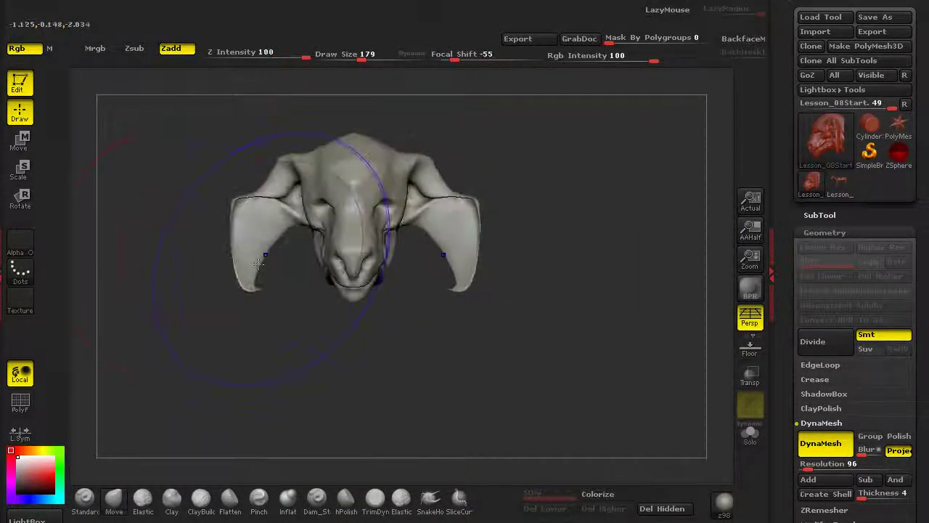
{"action": "left_click_drag", "start_coordinate": [247, 318], "coordinate": [396, 345], "text": "alt"}
{"action": "left_click_drag", "start_coordinate": [299, 384], "coordinate": [244, 443], "text": "alt"}
Unhide the rest of the creature's body and frame the head in side view.
{"action": "left_click_drag", "start_coordinate": [226, 263], "coordinate": [225, 377], "text": "shift"}
{"action": "left_click_drag", "start_coordinate": [120, 254], "coordinate": [42, 126], "text": "alt"}
{"action": "left_click_drag", "start_coordinate": [148, 210], "coordinate": [443, 199]}
{"action": "left_click", "coordinate": [423, 280], "text": "ctrl+shift"}
{"action": "left_click_drag", "start_coordinate": [486, 283], "coordinate": [534, 167], "text": "shift"}
{"action": "mouse_move", "coordinate": [245, 349]}
{"action": "left_mouse_down", "text": "alt"}
{"action": "mouse_move", "coordinate": [279, 360]}
{"action": "mouse_move", "coordinate": [205, 360]}
{"action": "mouse_move", "coordinate": [287, 388]}
{"action": "mouse_move", "coordinate": [244, 452]}
{"action": "mouse_move", "coordinate": [256, 485]}
{"action": "left_mouse_up", "text": "alt"}
Bend the hanging ear into a gentle curve in side view with the Move brush.
{"action": "mouse_move", "coordinate": [407, 207]}
{"action": "left_mouse_down"}
{"action": "mouse_move", "coordinate": [433, 204]}
{"action": "mouse_move", "coordinate": [436, 192]}
{"action": "left_mouse_up"}
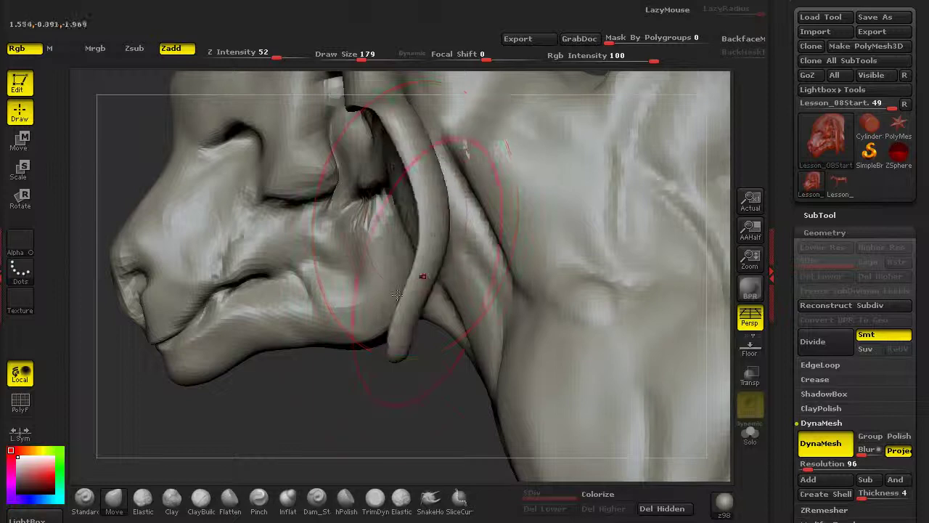
{"action": "left_click_drag", "start_coordinate": [424, 276], "coordinate": [452, 289]}
{"action": "left_click_drag", "start_coordinate": [440, 196], "coordinate": [399, 195]}
{"action": "left_click_drag", "start_coordinate": [413, 240], "coordinate": [401, 244]}
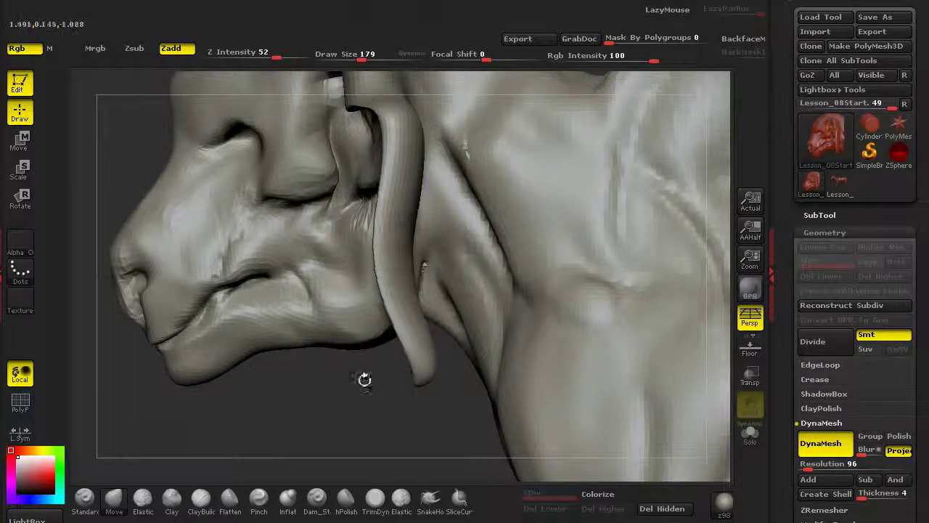
{"action": "left_click_drag", "start_coordinate": [363, 378], "coordinate": [373, 517], "text": "alt"}
{"action": "left_click_drag", "start_coordinate": [141, 220], "coordinate": [156, 157], "text": "alt"}
{"action": "left_click_drag", "start_coordinate": [157, 189], "coordinate": [436, 233]}
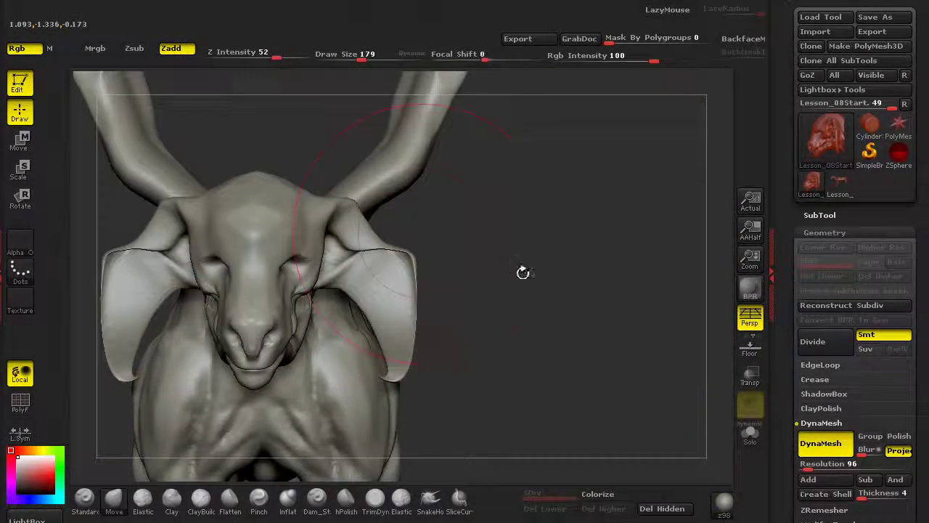
Reduce the draw size to 34, mask the inner surfaces of the ears and thicken the ear rims with the Inflat brush.
{"action": "left_click_drag", "start_coordinate": [524, 272], "coordinate": [709, 294], "text": "alt"}
{"action": "left_click_drag", "start_coordinate": [363, 57], "coordinate": [332, 48]}
{"action": "mouse_move", "coordinate": [654, 225]}
{"action": "left_mouse_down", "text": "alt"}
{"action": "mouse_move", "coordinate": [617, 243]}
{"action": "mouse_move", "coordinate": [611, 272]}
{"action": "left_mouse_up", "text": "alt"}
{"action": "mouse_move", "coordinate": [498, 289]}
{"action": "left_mouse_down", "text": "ctrl"}
{"action": "mouse_move", "coordinate": [591, 376]}
{"action": "mouse_move", "coordinate": [564, 351]}
{"action": "left_mouse_up", "text": "ctrl"}
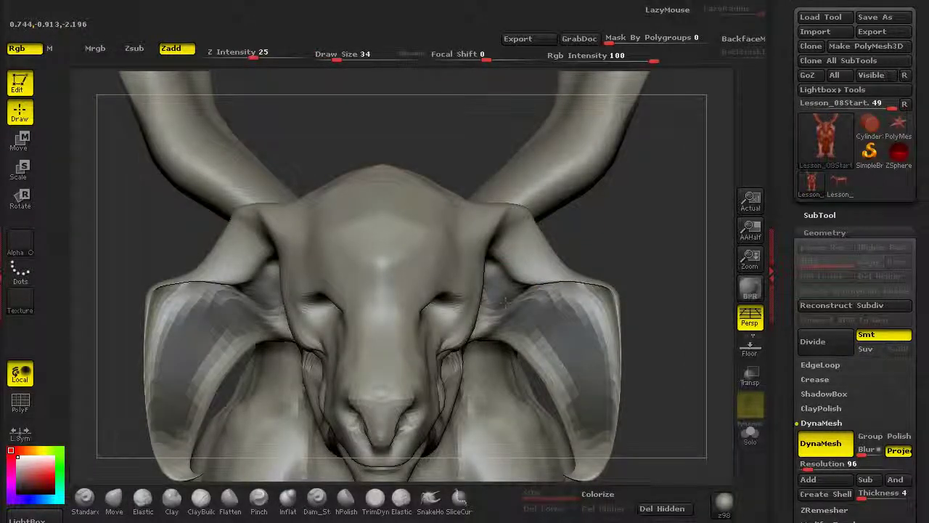
{"action": "left_click_drag", "start_coordinate": [506, 302], "coordinate": [539, 308], "text": "ctrl"}
{"action": "mouse_move", "coordinate": [642, 236]}
{"action": "left_mouse_down", "text": "ctrl"}
{"action": "mouse_move", "coordinate": [664, 245]}
{"action": "mouse_move", "coordinate": [657, 190]}
{"action": "left_mouse_up", "text": "ctrl"}
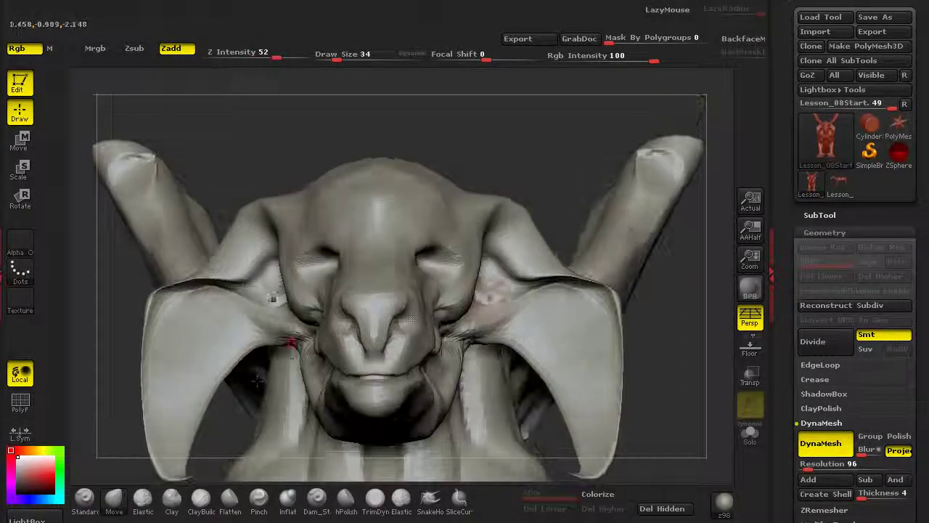
{"action": "left_click", "coordinate": [289, 500]}
{"action": "mouse_move", "coordinate": [498, 252]}
{"action": "left_mouse_down"}
{"action": "mouse_move", "coordinate": [577, 281]}
{"action": "mouse_move", "coordinate": [627, 328]}
{"action": "mouse_move", "coordinate": [614, 448]}
{"action": "mouse_move", "coordinate": [585, 476]}
{"action": "left_mouse_up"}
{"action": "left_click_drag", "start_coordinate": [646, 413], "coordinate": [675, 465]}
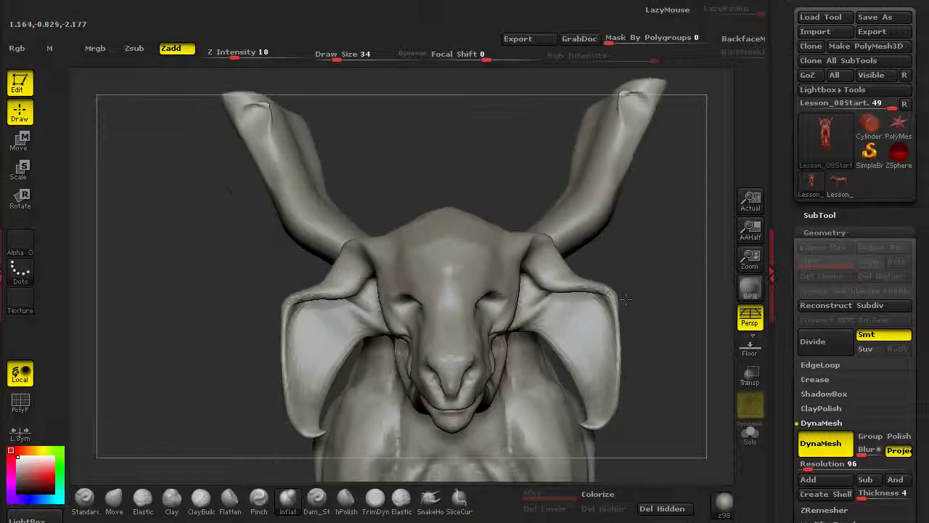
{"action": "mouse_move", "coordinate": [181, 378]}
{"action": "left_mouse_down"}
{"action": "mouse_move", "coordinate": [240, 422]}
{"action": "mouse_move", "coordinate": [244, 465]}
{"action": "left_mouse_up"}
{"action": "left_click_drag", "start_coordinate": [269, 330], "coordinate": [156, 279], "text": "ctrl"}
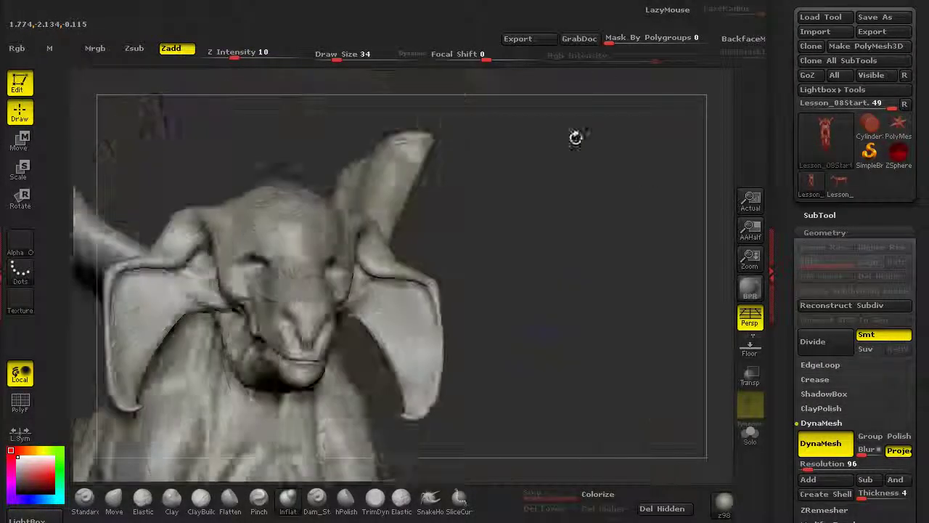
{"action": "left_click_drag", "start_coordinate": [577, 137], "coordinate": [533, 261]}
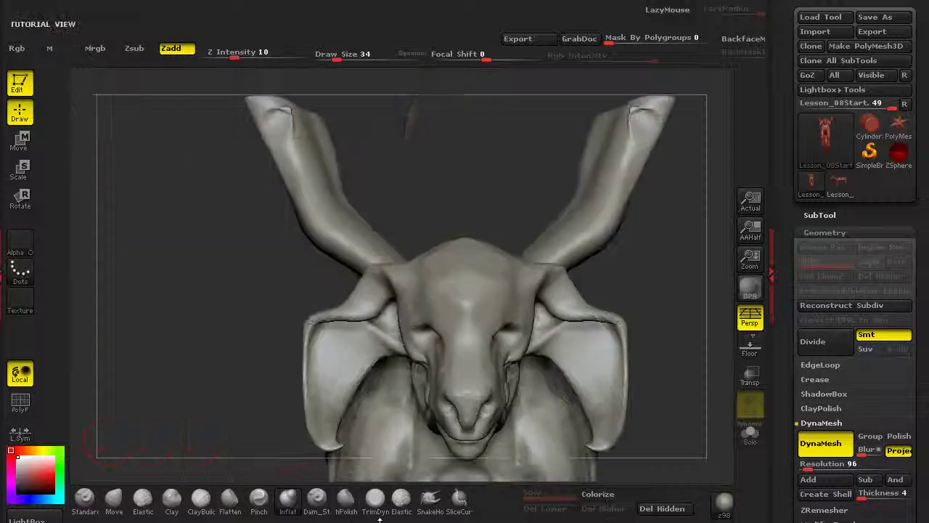
Plane the ear rims with the TrimDynamic brush and carve V-shaped brow creases between the eyes with Dam_Standard.
{"action": "left_click", "coordinate": [374, 500]}
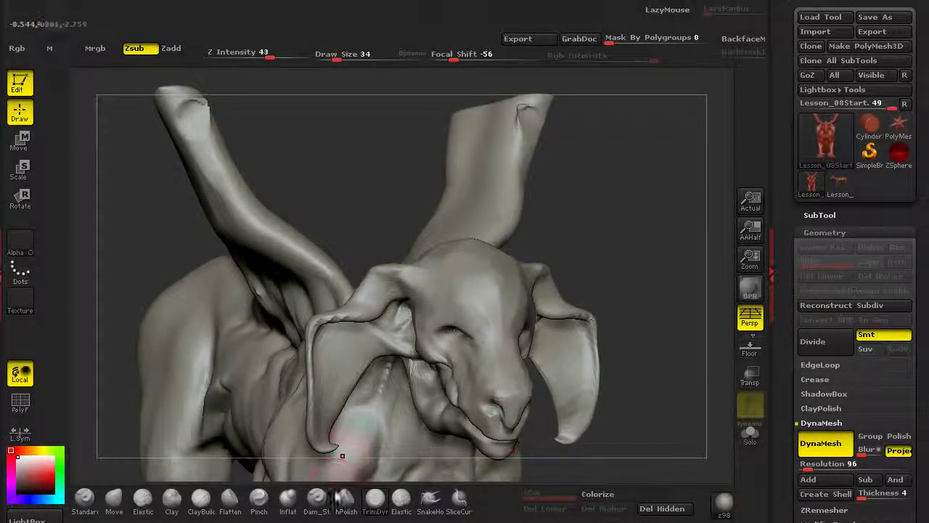
{"action": "left_click_drag", "start_coordinate": [639, 218], "coordinate": [566, 197]}
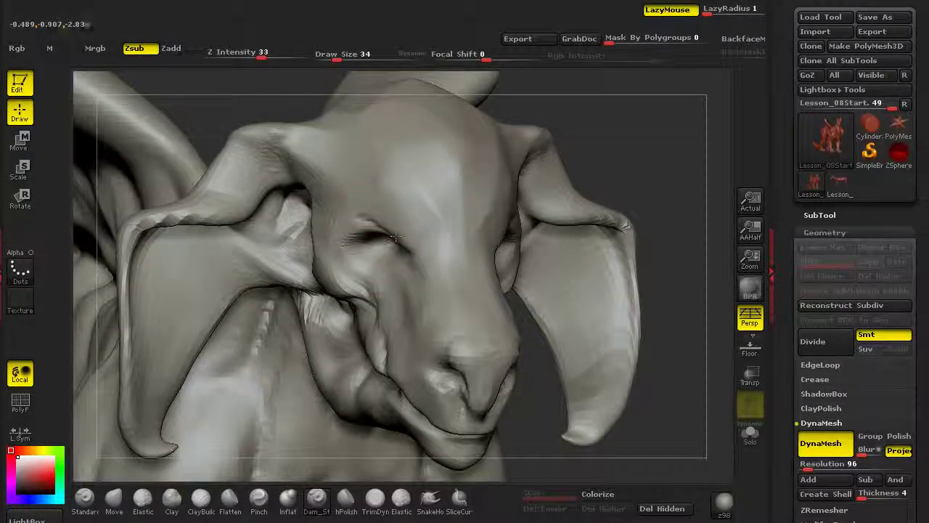
{"action": "left_click_drag", "start_coordinate": [415, 197], "coordinate": [453, 251]}
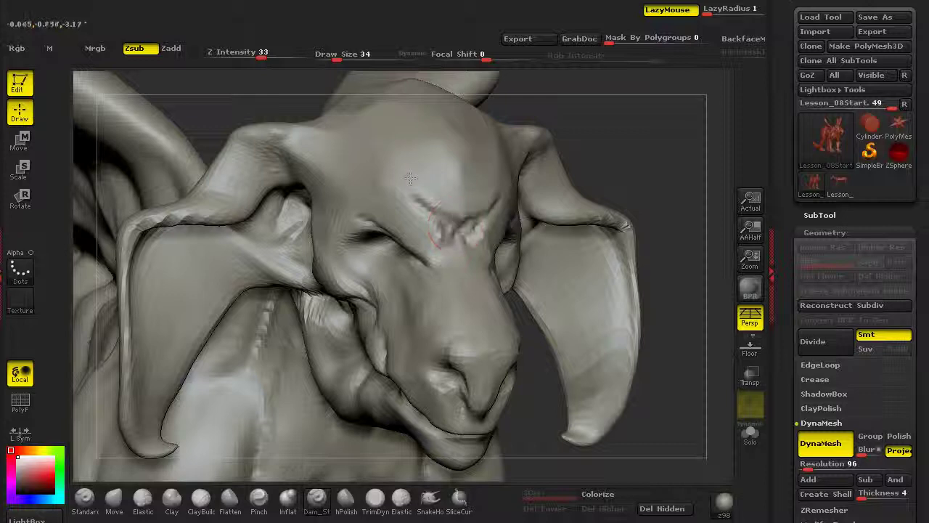
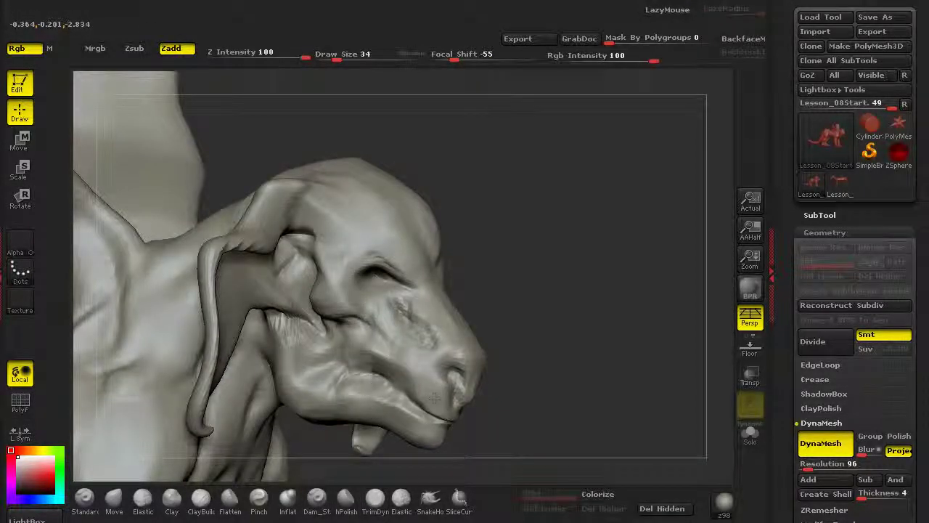
Smooth away the old mouth line along the side of the muzzle.
{"action": "left_click_drag", "start_coordinate": [434, 398], "coordinate": [382, 384]}
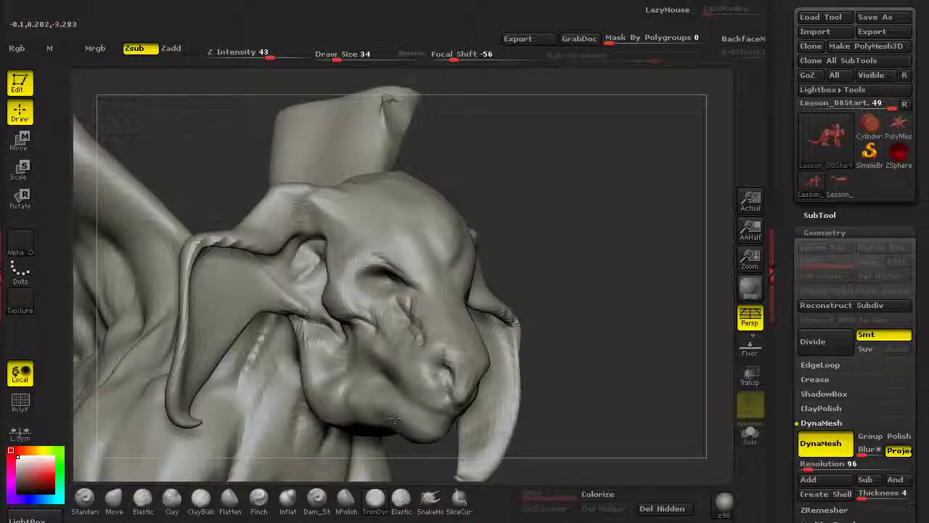
{"action": "left_click_drag", "start_coordinate": [564, 337], "coordinate": [464, 341]}
{"action": "left_click_drag", "start_coordinate": [220, 428], "coordinate": [91, 349], "text": "alt"}
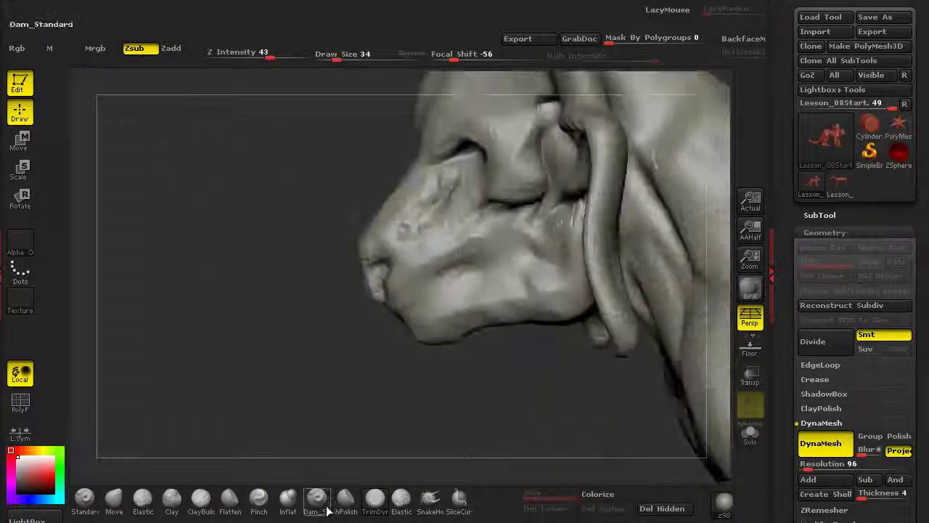
Carve a new mouth line along the muzzle with the Dam_Standard brush at Z Intensity 24 and draw size 46.
{"action": "left_click", "coordinate": [317, 496]}
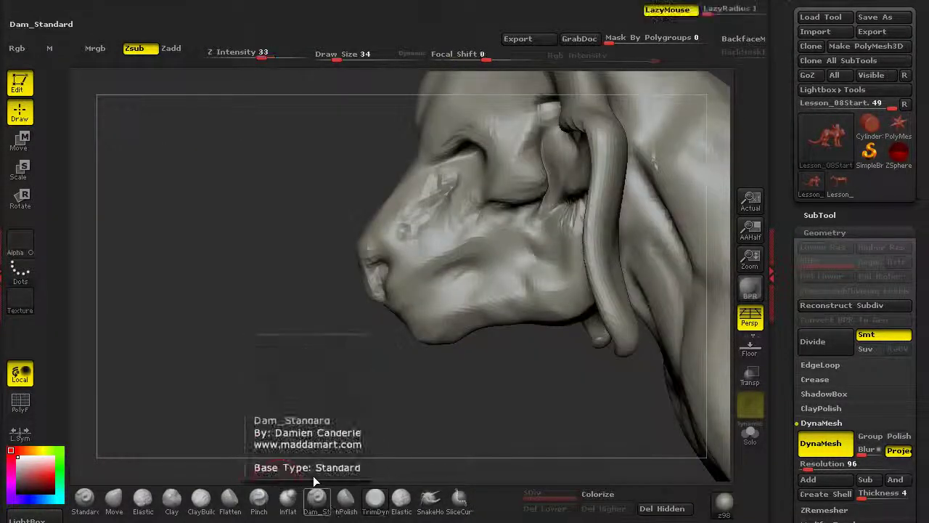
{"action": "left_click", "coordinate": [253, 54]}
{"action": "left_click", "coordinate": [341, 56]}
{"action": "left_click_drag", "start_coordinate": [349, 162], "coordinate": [361, 215], "text": "alt"}
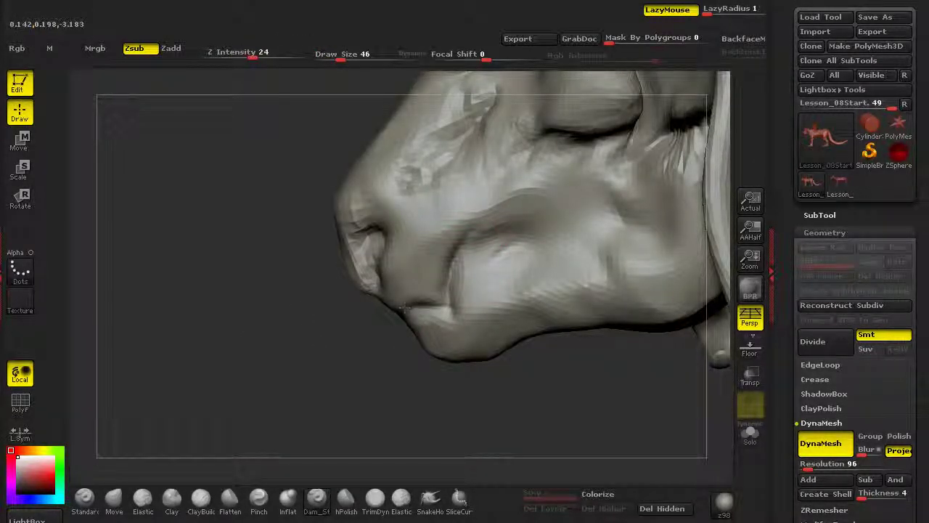
{"action": "mouse_move", "coordinate": [351, 310]}
{"action": "left_mouse_down"}
{"action": "mouse_move", "coordinate": [447, 291]}
{"action": "mouse_move", "coordinate": [523, 255]}
{"action": "mouse_move", "coordinate": [566, 270]}
{"action": "left_mouse_up"}
{"action": "mouse_move", "coordinate": [509, 263]}
{"action": "left_mouse_down"}
{"action": "mouse_move", "coordinate": [597, 257]}
{"action": "mouse_move", "coordinate": [580, 209]}
{"action": "left_mouse_up"}
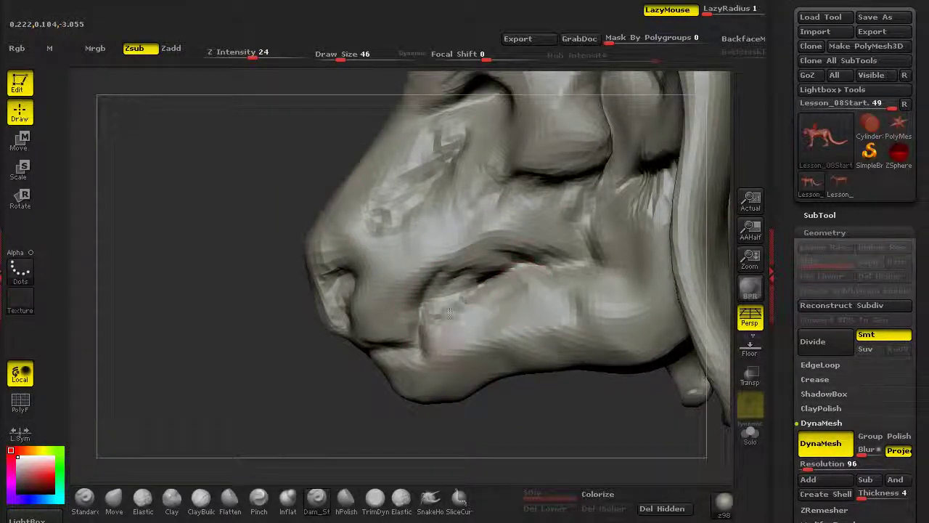
{"action": "left_click_drag", "start_coordinate": [494, 284], "coordinate": [607, 263]}
Fill out the lower lip and jaw with the Inflat brush.
{"action": "mouse_move", "coordinate": [138, 298]}
{"action": "left_mouse_down", "text": "alt"}
{"action": "mouse_move", "coordinate": [117, 307]}
{"action": "mouse_move", "coordinate": [270, 383]}
{"action": "mouse_move", "coordinate": [333, 378]}
{"action": "mouse_move", "coordinate": [339, 333]}
{"action": "mouse_move", "coordinate": [300, 309]}
{"action": "mouse_move", "coordinate": [275, 413]}
{"action": "left_mouse_up", "text": "alt"}
{"action": "left_click", "coordinate": [288, 501]}
{"action": "left_click_drag", "start_coordinate": [257, 381], "coordinate": [458, 296]}
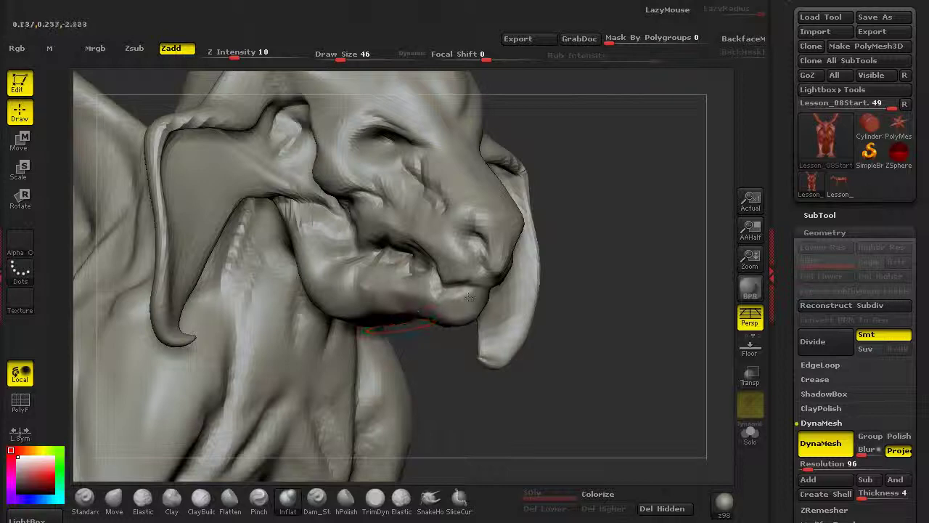
{"action": "mouse_move", "coordinate": [548, 320]}
{"action": "left_mouse_down"}
{"action": "mouse_move", "coordinate": [596, 334]}
{"action": "mouse_move", "coordinate": [465, 429]}
{"action": "mouse_move", "coordinate": [412, 439]}
{"action": "left_mouse_up"}
Plane the chin and lower jaw with the TrimDynamic brush and smooth the ridges at the back of the cheek.
{"action": "left_click", "coordinate": [372, 500]}
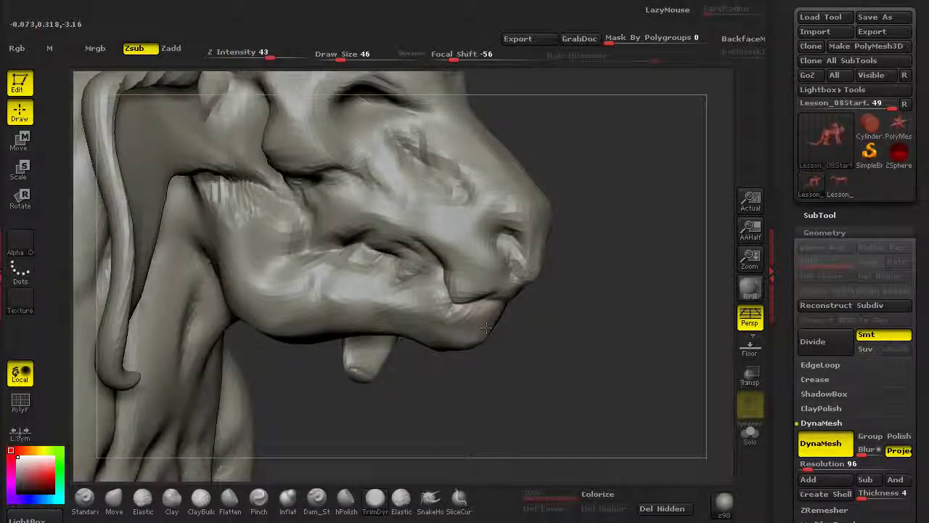
{"action": "left_click_drag", "start_coordinate": [459, 401], "coordinate": [484, 399]}
{"action": "left_click_drag", "start_coordinate": [424, 312], "coordinate": [319, 308]}
{"action": "left_click_drag", "start_coordinate": [236, 247], "coordinate": [241, 194]}
{"action": "mouse_move", "coordinate": [241, 194]}
{"action": "left_mouse_down", "text": "shift"}
{"action": "mouse_move", "coordinate": [249, 232]}
{"action": "mouse_move", "coordinate": [250, 211]}
{"action": "mouse_move", "coordinate": [231, 191]}
{"action": "mouse_move", "coordinate": [220, 205]}
{"action": "mouse_move", "coordinate": [210, 186]}
{"action": "left_mouse_up", "text": "shift"}
Examine the head's proportions from the front, from below and from the side.
{"action": "left_click_drag", "start_coordinate": [570, 154], "coordinate": [406, 98], "text": "alt"}
{"action": "left_click_drag", "start_coordinate": [149, 336], "coordinate": [251, 384]}
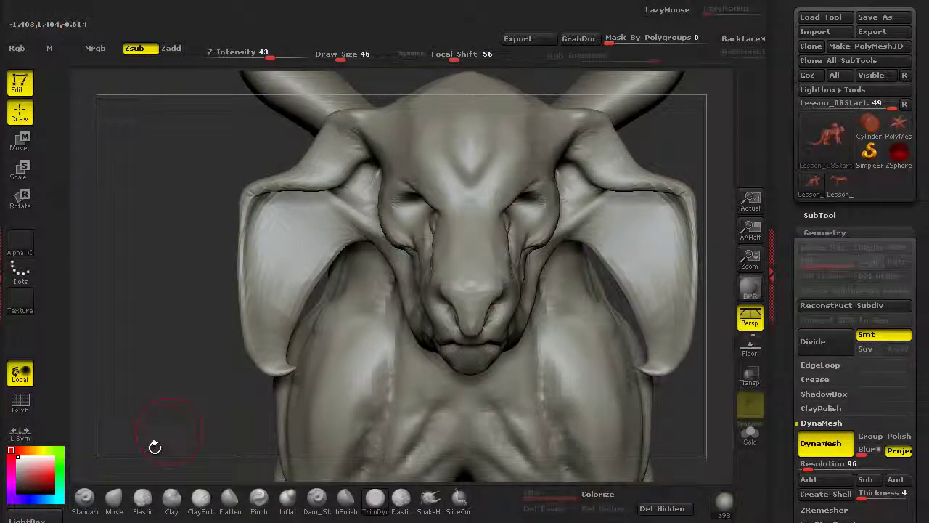
{"action": "left_click", "coordinate": [120, 497]}
{"action": "left_click_drag", "start_coordinate": [175, 304], "coordinate": [161, 273], "text": "alt"}
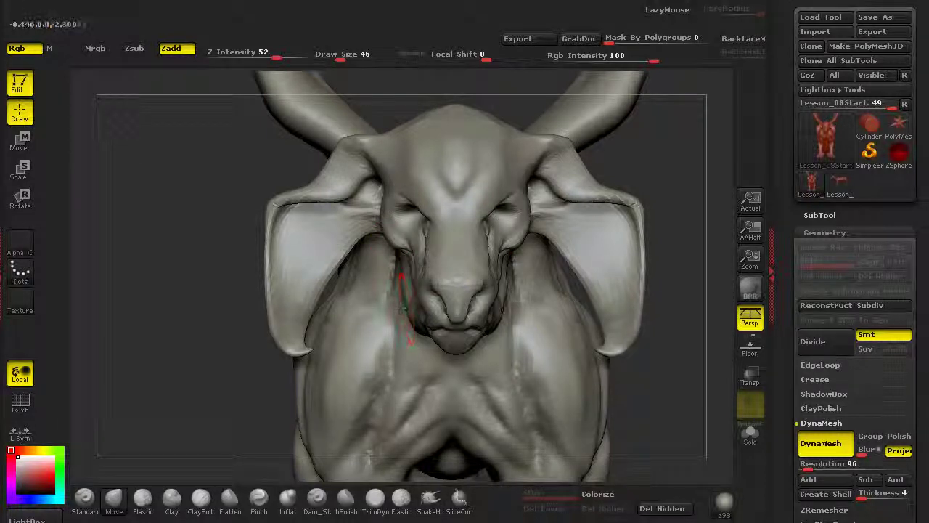
{"action": "left_click_drag", "start_coordinate": [185, 327], "coordinate": [203, 251]}
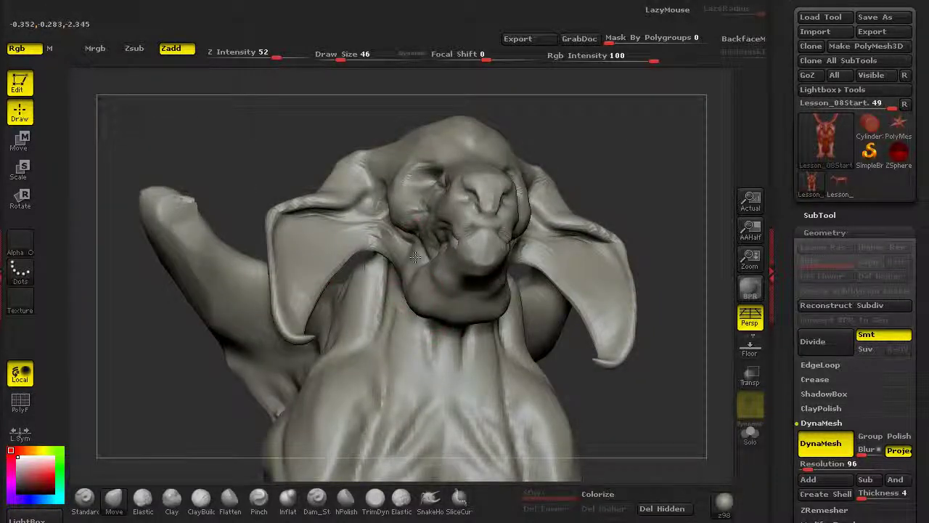
{"action": "left_click_drag", "start_coordinate": [265, 146], "coordinate": [256, 287], "text": "shift"}
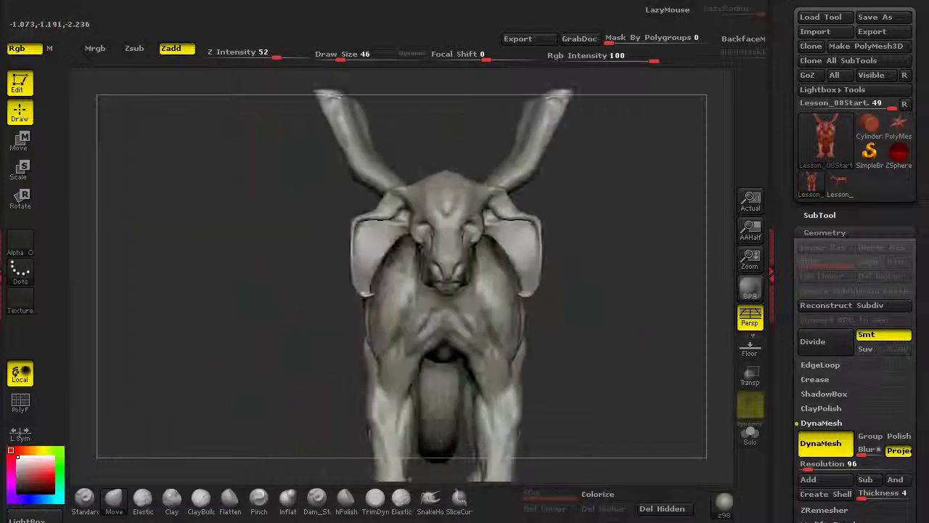
{"action": "left_click_drag", "start_coordinate": [249, 345], "coordinate": [320, 309]}
{"action": "mouse_move", "coordinate": [501, 360]}
{"action": "left_mouse_down", "text": "alt"}
{"action": "mouse_move", "coordinate": [396, 371]}
{"action": "mouse_move", "coordinate": [407, 428]}
{"action": "mouse_move", "coordinate": [210, 387]}
{"action": "mouse_move", "coordinate": [232, 431]}
{"action": "mouse_move", "coordinate": [291, 479]}
{"action": "left_mouse_up", "text": "alt"}
Narrow the drooping ears by pulling their edges in with the Move brush at draw size 115.
{"action": "left_click", "coordinate": [115, 501]}
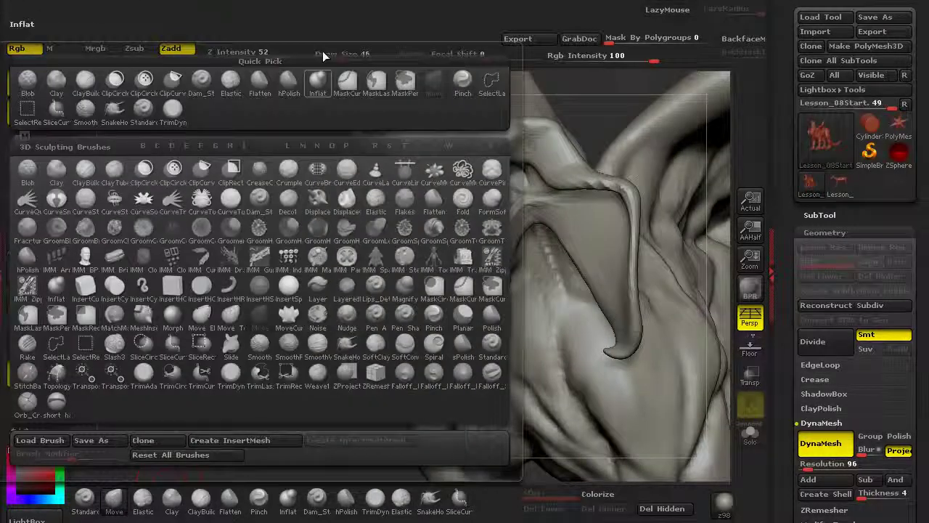
{"action": "left_click", "coordinate": [353, 58]}
{"action": "left_click_drag", "start_coordinate": [247, 326], "coordinate": [185, 330]}
{"action": "mouse_move", "coordinate": [571, 259]}
{"action": "left_mouse_down"}
{"action": "mouse_move", "coordinate": [574, 236]}
{"action": "mouse_move", "coordinate": [601, 282]}
{"action": "left_mouse_up"}
{"action": "mouse_move", "coordinate": [233, 371]}
{"action": "left_mouse_down"}
{"action": "mouse_move", "coordinate": [407, 363]}
{"action": "mouse_move", "coordinate": [399, 370]}
{"action": "left_mouse_up"}
{"action": "left_click_drag", "start_coordinate": [218, 210], "coordinate": [251, 207]}
{"action": "mouse_move", "coordinate": [156, 211]}
{"action": "left_mouse_down"}
{"action": "mouse_move", "coordinate": [160, 235]}
{"action": "mouse_move", "coordinate": [217, 309]}
{"action": "left_mouse_up"}
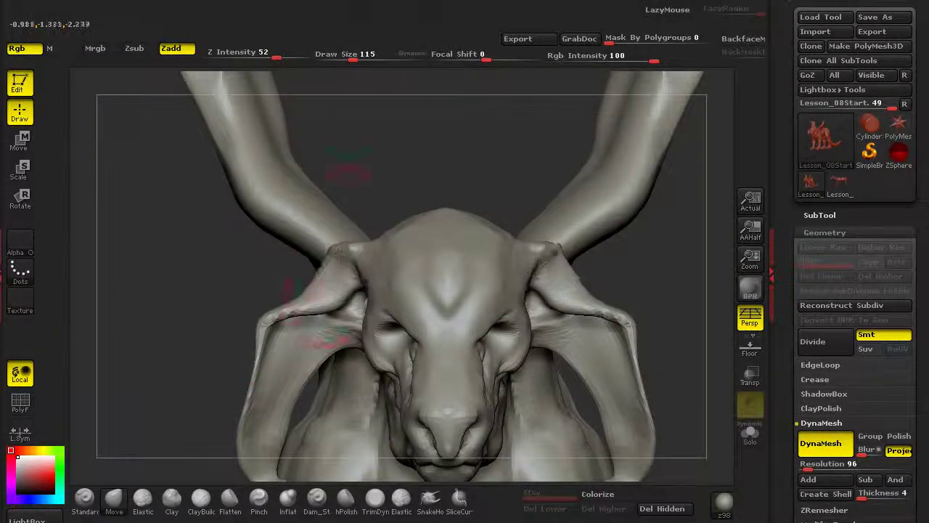
Slope the tops of the ears downward and slim their lower ends with the Move brush.
{"action": "key", "text": "f"}
{"action": "left_click_drag", "start_coordinate": [182, 270], "coordinate": [225, 345], "text": "alt"}
{"action": "left_click_drag", "start_coordinate": [272, 356], "coordinate": [287, 355]}
{"action": "left_click_drag", "start_coordinate": [286, 414], "coordinate": [313, 420]}
{"action": "left_click_drag", "start_coordinate": [230, 375], "coordinate": [282, 363], "text": "shift"}
{"action": "mouse_move", "coordinate": [226, 392]}
{"action": "left_mouse_down", "text": "alt"}
{"action": "mouse_move", "coordinate": [243, 254]}
{"action": "mouse_move", "coordinate": [261, 319]}
{"action": "mouse_move", "coordinate": [205, 302]}
{"action": "mouse_move", "coordinate": [218, 232]}
{"action": "left_mouse_up", "text": "alt"}
{"action": "mouse_move", "coordinate": [341, 308]}
{"action": "left_mouse_down"}
{"action": "mouse_move", "coordinate": [327, 304]}
{"action": "mouse_move", "coordinate": [340, 343]}
{"action": "left_mouse_up"}
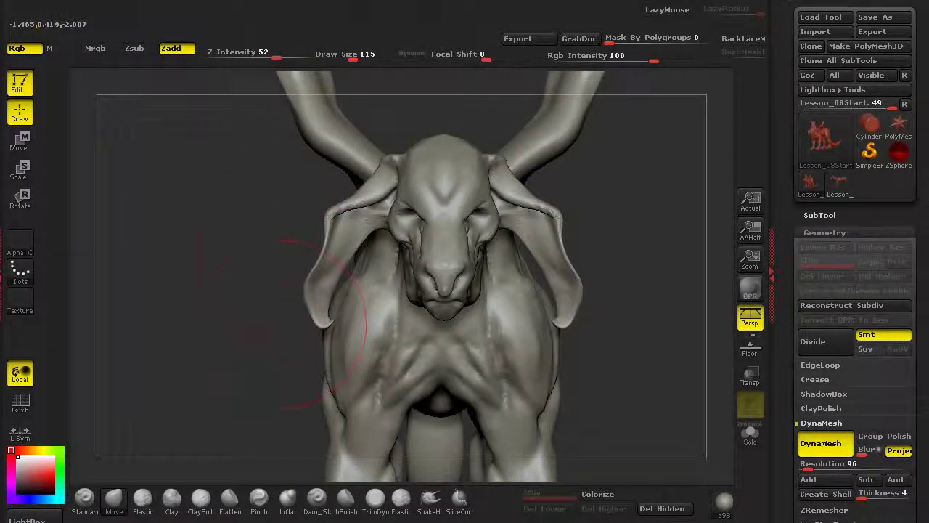
Adjust the chin and push the cheeks and jaw sides outward in front view with the Move brush.
{"action": "left_click_drag", "start_coordinate": [282, 325], "coordinate": [292, 265], "text": "alt"}
{"action": "left_click_drag", "start_coordinate": [261, 332], "coordinate": [298, 396], "text": "alt"}
{"action": "left_click_drag", "start_coordinate": [445, 312], "coordinate": [454, 319]}
{"action": "left_click_drag", "start_coordinate": [232, 305], "coordinate": [239, 363], "text": "alt"}
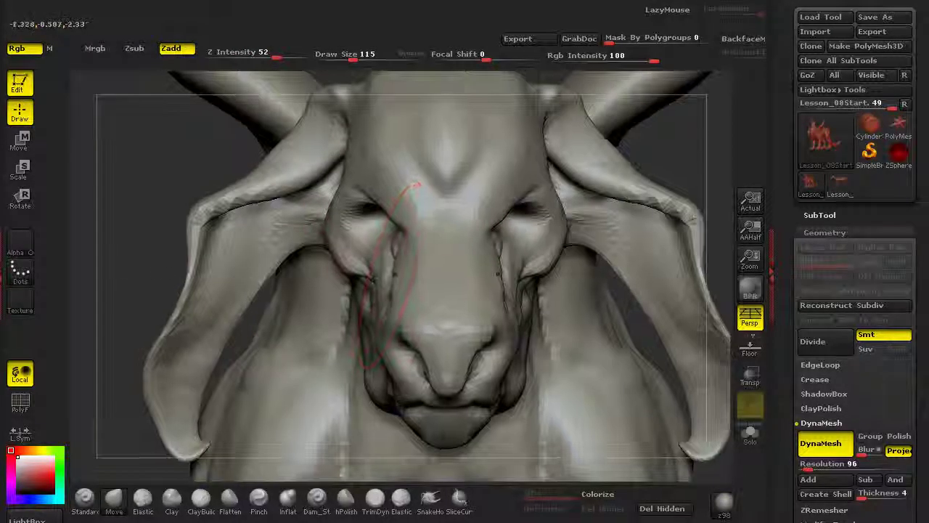
{"action": "left_click_drag", "start_coordinate": [109, 313], "coordinate": [119, 363], "text": "alt"}
{"action": "left_click_drag", "start_coordinate": [356, 167], "coordinate": [349, 162]}
{"action": "left_click_drag", "start_coordinate": [382, 262], "coordinate": [373, 265]}
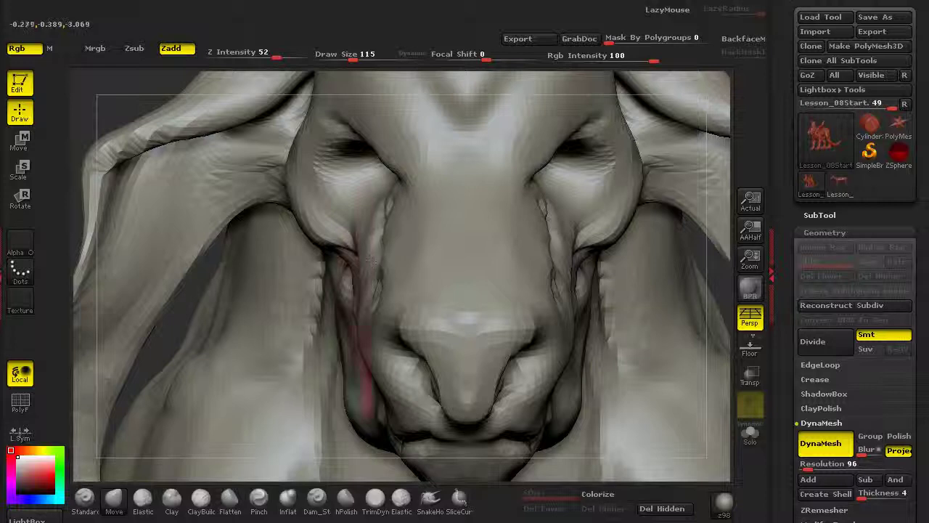
{"action": "left_click_drag", "start_coordinate": [366, 342], "coordinate": [362, 349]}
{"action": "left_click_drag", "start_coordinate": [366, 395], "coordinate": [360, 392]}
{"action": "left_click_drag", "start_coordinate": [390, 425], "coordinate": [376, 401]}
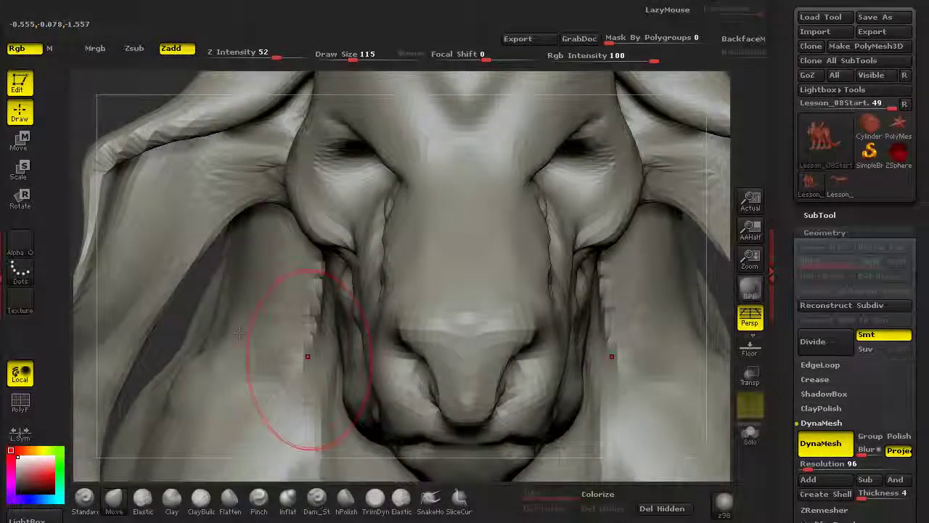
Mask the body behind the head and pull the head forward with a horizontal Transpose move line to lengthen the neck.
{"action": "key", "text": "f"}
{"action": "left_click_drag", "start_coordinate": [110, 347], "coordinate": [290, 348]}
{"action": "left_click_drag", "start_coordinate": [416, 331], "coordinate": [365, 153], "text": "alt"}
{"action": "left_click", "coordinate": [218, 363], "text": "ctrl"}
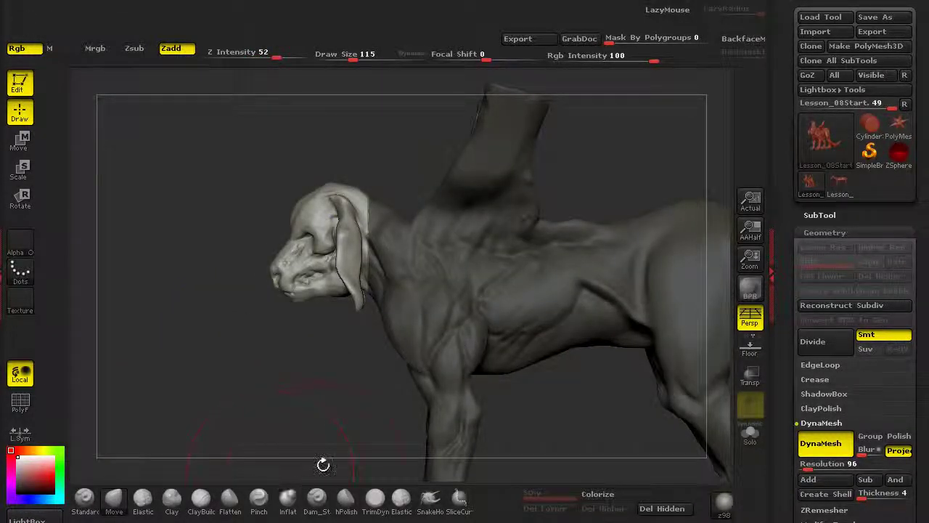
{"action": "key", "text": "w"}
{"action": "left_click_drag", "start_coordinate": [354, 233], "coordinate": [130, 233], "text": "shift"}
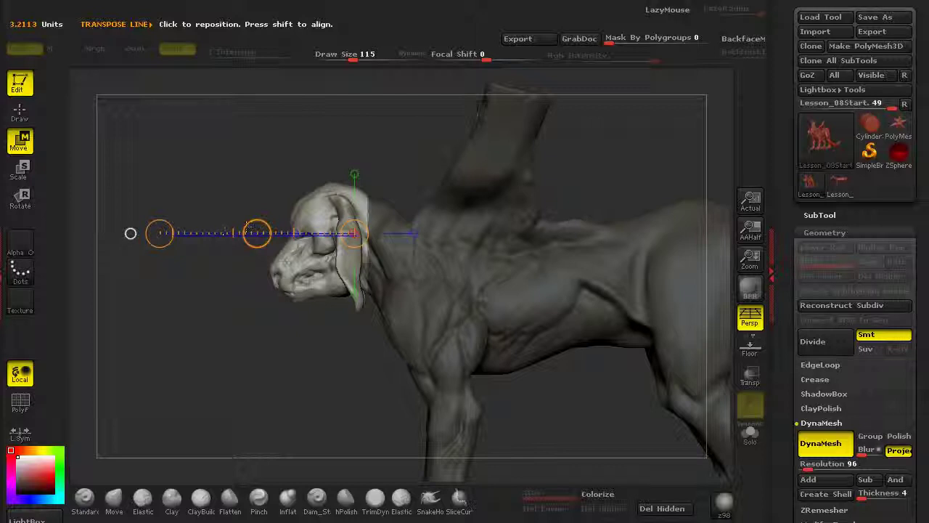
{"action": "left_click_drag", "start_coordinate": [256, 233], "coordinate": [217, 228]}
{"action": "left_click_drag", "start_coordinate": [284, 365], "coordinate": [350, 371]}
{"action": "left_click_drag", "start_coordinate": [461, 353], "coordinate": [412, 348]}
{"action": "key", "text": "q"}
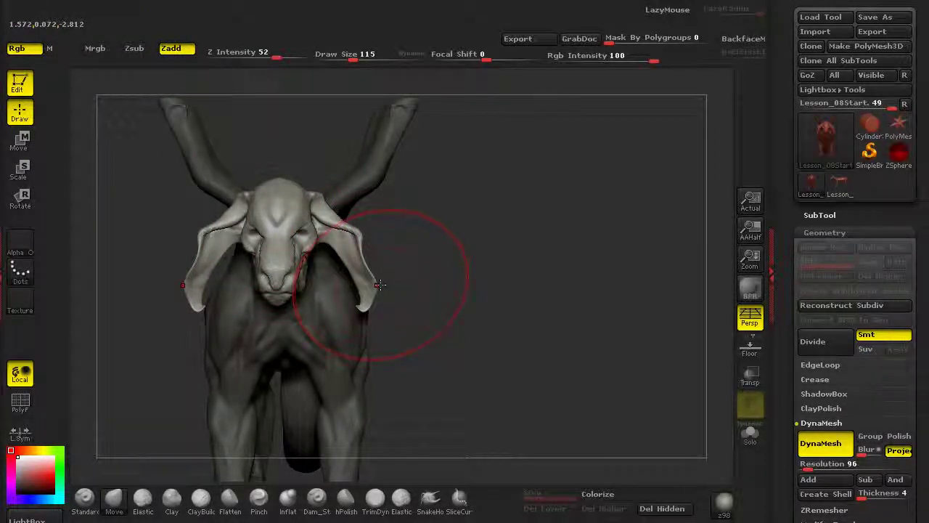
Clear the mask and smooth the stretched geometry along the side of the neck.
{"action": "left_click_drag", "start_coordinate": [417, 403], "coordinate": [313, 388]}
{"action": "left_click_drag", "start_coordinate": [209, 373], "coordinate": [215, 441], "text": "alt"}
{"action": "left_click_drag", "start_coordinate": [189, 407], "coordinate": [143, 373], "text": "alt"}
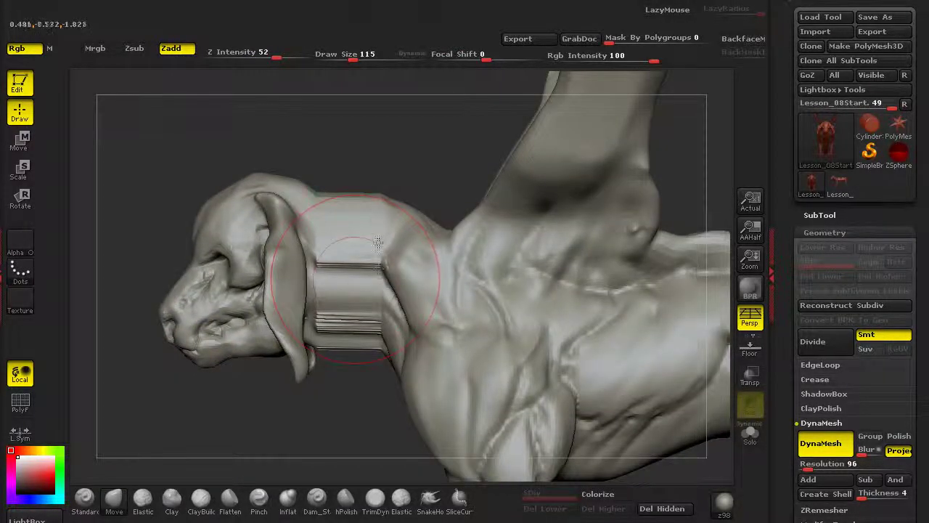
{"action": "left_click_drag", "start_coordinate": [372, 189], "coordinate": [370, 197]}
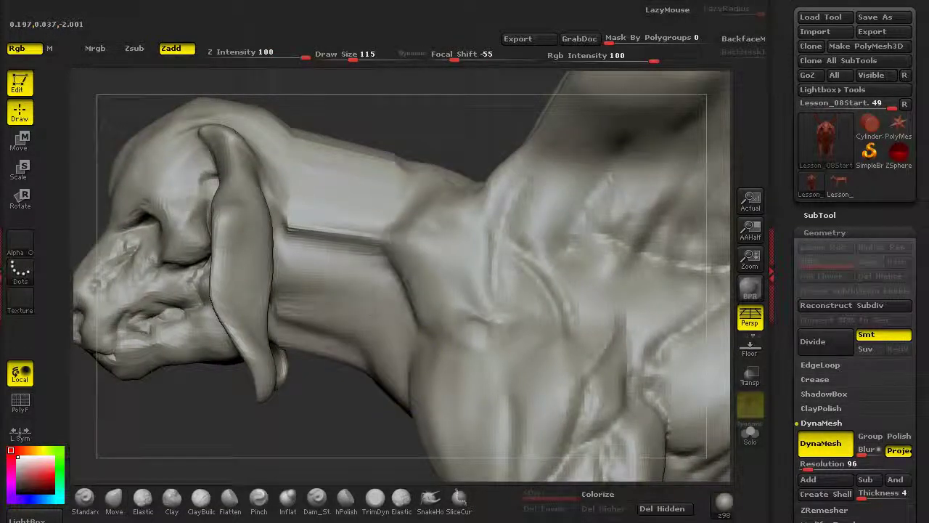
{"action": "left_click_drag", "start_coordinate": [341, 239], "coordinate": [350, 158], "text": "shift"}
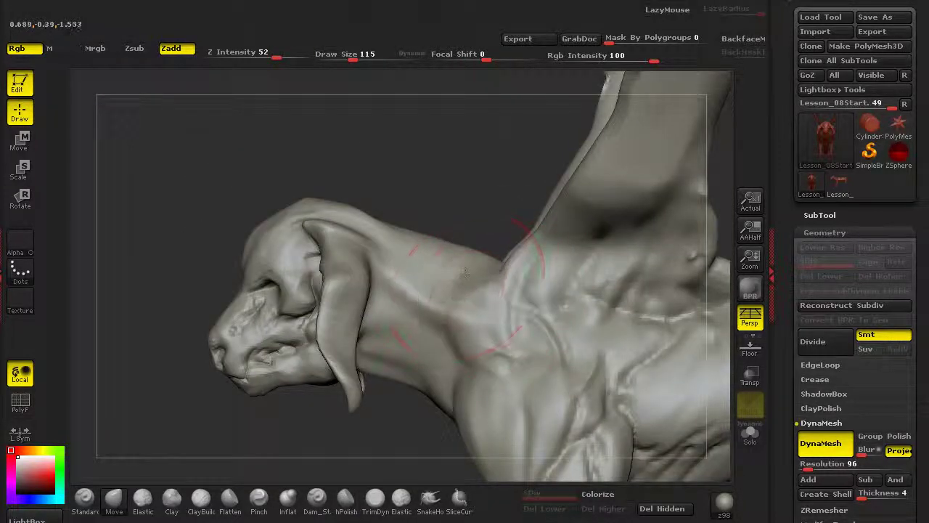
Reshape the nape and fill out the throat with the Move brush at draw size 115.
{"action": "mouse_move", "coordinate": [456, 251]}
{"action": "left_mouse_down"}
{"action": "mouse_move", "coordinate": [440, 273]}
{"action": "mouse_move", "coordinate": [455, 256]}
{"action": "left_mouse_up"}
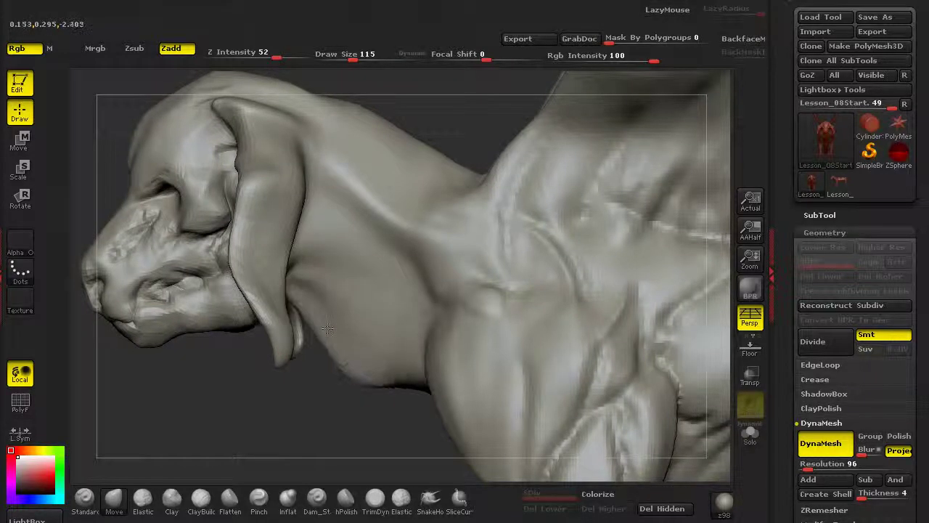
{"action": "left_click_drag", "start_coordinate": [327, 329], "coordinate": [359, 320]}
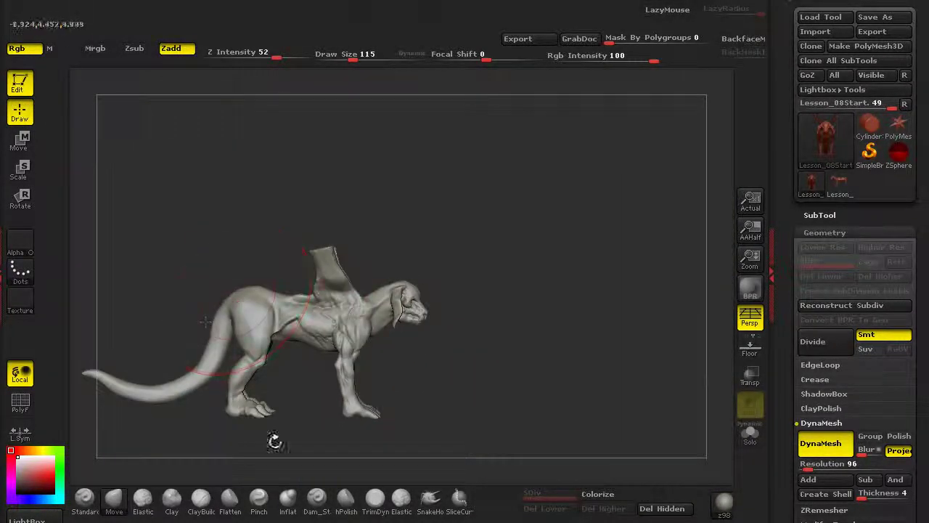
{"action": "mouse_move", "coordinate": [274, 440]}
{"action": "left_mouse_down"}
{"action": "mouse_move", "coordinate": [311, 457]}
{"action": "mouse_move", "coordinate": [454, 407]}
{"action": "mouse_move", "coordinate": [282, 411]}
{"action": "mouse_move", "coordinate": [400, 456]}
{"action": "mouse_move", "coordinate": [172, 322]}
{"action": "mouse_move", "coordinate": [485, 408]}
{"action": "left_mouse_up"}
{"action": "left_click_drag", "start_coordinate": [206, 472], "coordinate": [181, 429], "text": "alt"}
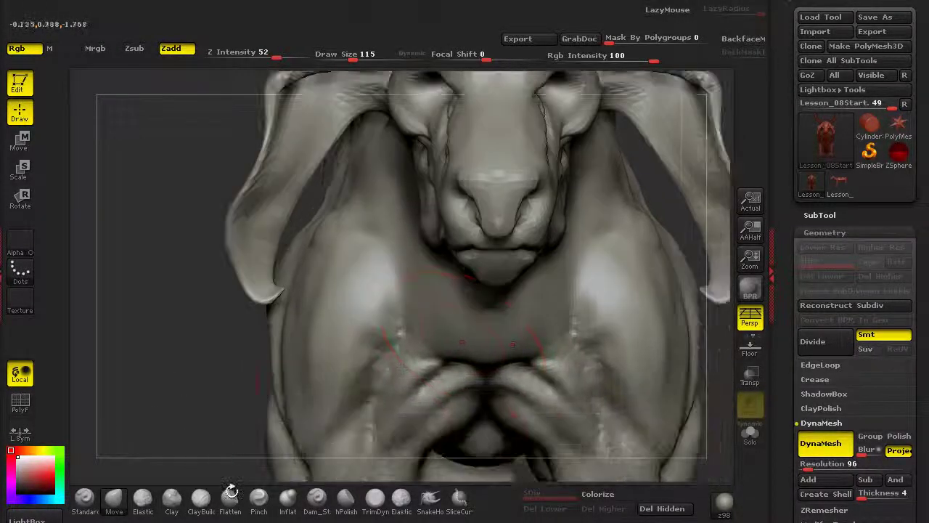
Carve tendon folds down the throat to the chest with the Dam_Standard brush at Z Intensity 24 and draw size 32.
{"action": "left_click", "coordinate": [314, 496]}
{"action": "left_click_drag", "start_coordinate": [352, 56], "coordinate": [336, 55]}
{"action": "left_click_drag", "start_coordinate": [185, 202], "coordinate": [304, 190]}
{"action": "mouse_move", "coordinate": [482, 342]}
{"action": "left_mouse_down"}
{"action": "mouse_move", "coordinate": [471, 362]}
{"action": "mouse_move", "coordinate": [477, 356]}
{"action": "left_mouse_up"}
{"action": "left_click_drag", "start_coordinate": [375, 401], "coordinate": [366, 407]}
{"action": "mouse_move", "coordinate": [626, 408]}
{"action": "left_mouse_down", "text": "alt"}
{"action": "mouse_move", "coordinate": [607, 382]}
{"action": "mouse_move", "coordinate": [524, 375]}
{"action": "left_mouse_up", "text": "alt"}
{"action": "left_click_drag", "start_coordinate": [424, 319], "coordinate": [456, 353]}
{"action": "mouse_move", "coordinate": [394, 280]}
{"action": "left_mouse_down"}
{"action": "mouse_move", "coordinate": [371, 173]}
{"action": "mouse_move", "coordinate": [395, 277]}
{"action": "mouse_move", "coordinate": [400, 190]}
{"action": "left_mouse_up"}
{"action": "mouse_move", "coordinate": [408, 265]}
{"action": "left_mouse_down", "text": "shift"}
{"action": "mouse_move", "coordinate": [403, 219]}
{"action": "mouse_move", "coordinate": [372, 195]}
{"action": "mouse_move", "coordinate": [359, 271]}
{"action": "left_mouse_up", "text": "shift"}
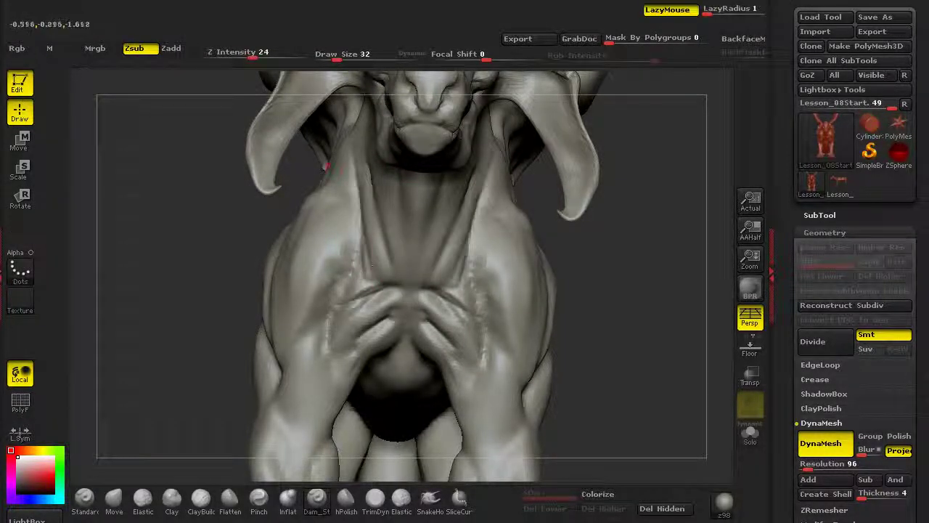
{"action": "left_click_drag", "start_coordinate": [218, 239], "coordinate": [206, 267], "text": "shift"}
Pull the front of the upper lip down with the Move brush at draw size 58 and smooth over the mouth cavity.
{"action": "key", "text": "f"}
{"action": "left_click_drag", "start_coordinate": [279, 298], "coordinate": [225, 158], "text": "alt"}
{"action": "mouse_move", "coordinate": [227, 377]}
{"action": "left_mouse_down", "text": "alt"}
{"action": "mouse_move", "coordinate": [227, 468]}
{"action": "mouse_move", "coordinate": [187, 375]}
{"action": "mouse_move", "coordinate": [349, 375]}
{"action": "left_mouse_up", "text": "alt"}
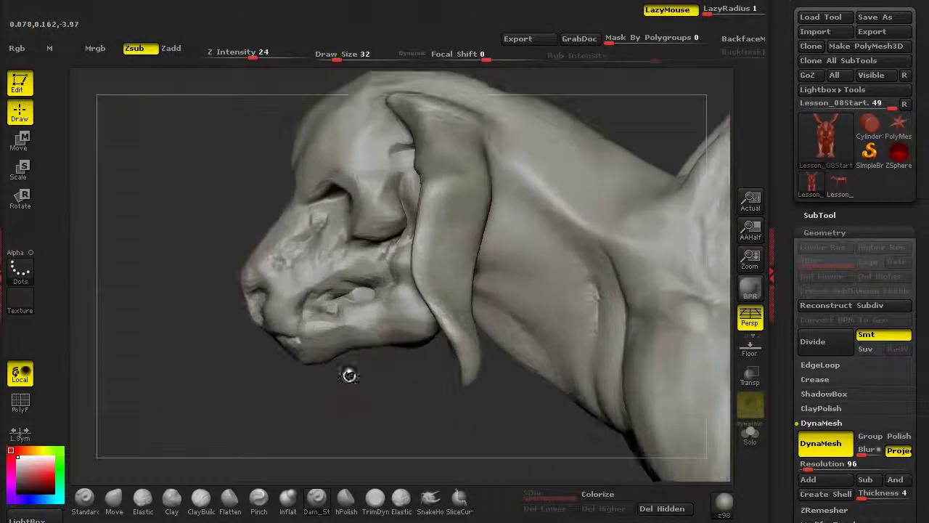
{"action": "left_click", "coordinate": [114, 501]}
{"action": "left_click_drag", "start_coordinate": [334, 60], "coordinate": [343, 60]}
{"action": "left_click_drag", "start_coordinate": [293, 313], "coordinate": [290, 332]}
{"action": "key", "text": "ctrl+z"}
{"action": "mouse_move", "coordinate": [296, 296]}
{"action": "left_mouse_down"}
{"action": "mouse_move", "coordinate": [300, 314]}
{"action": "mouse_move", "coordinate": [339, 299]}
{"action": "mouse_move", "coordinate": [300, 330]}
{"action": "left_mouse_up"}
{"action": "left_click_drag", "start_coordinate": [256, 373], "coordinate": [299, 472], "text": "alt"}
Carve a mouth line from the lip up into the cheek with the Dam_Standard brush at Z Intensity 24 and draw size 58.
{"action": "left_click", "coordinate": [315, 503]}
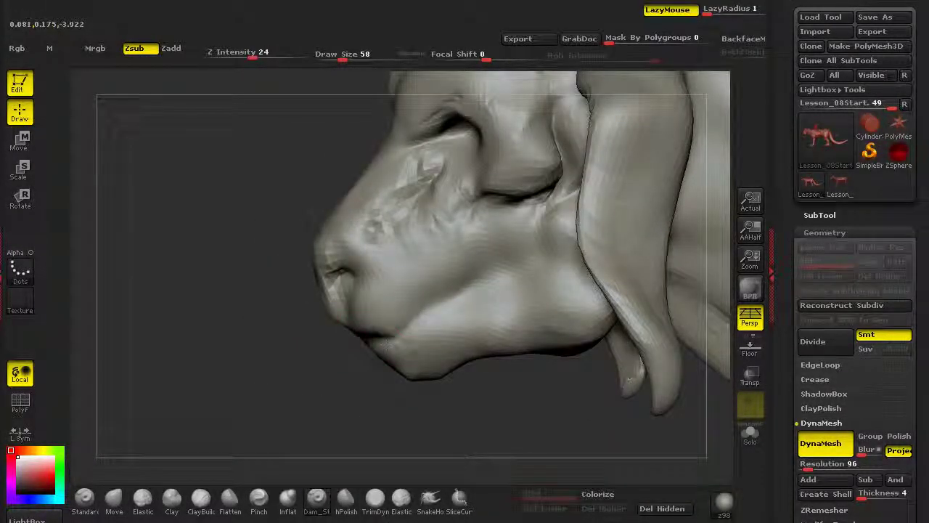
{"action": "left_click_drag", "start_coordinate": [384, 343], "coordinate": [405, 329]}
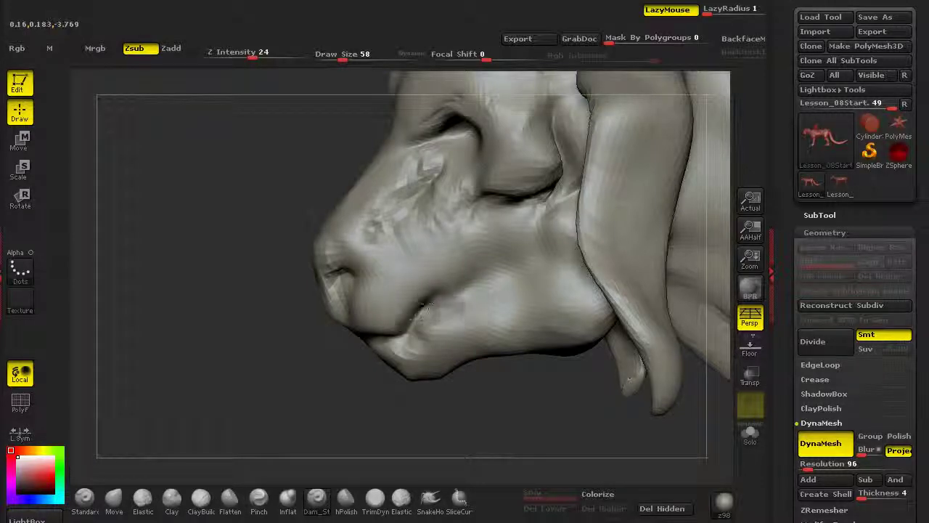
{"action": "mouse_move", "coordinate": [430, 310]}
{"action": "left_mouse_down"}
{"action": "mouse_move", "coordinate": [530, 290]}
{"action": "mouse_move", "coordinate": [561, 247]}
{"action": "left_mouse_up"}
{"action": "left_click_drag", "start_coordinate": [360, 383], "coordinate": [211, 291], "text": "alt"}
{"action": "left_click_drag", "start_coordinate": [196, 396], "coordinate": [617, 417]}
Fill out the lips with the Inflat brush at Z Intensity 10 and plane the face with the TrimDynamic brush.
{"action": "left_click", "coordinate": [289, 501]}
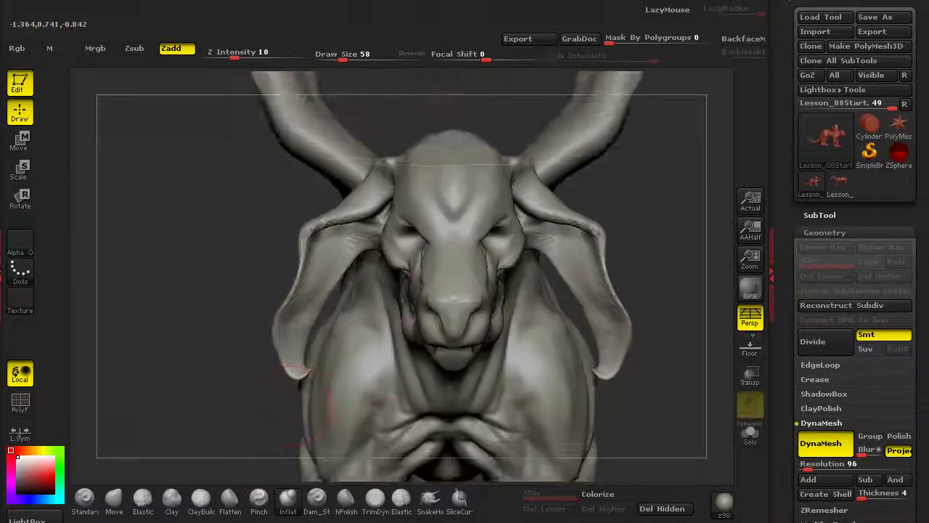
{"action": "mouse_move", "coordinate": [326, 450]}
{"action": "left_mouse_down", "text": "alt"}
{"action": "mouse_move", "coordinate": [322, 404]}
{"action": "mouse_move", "coordinate": [320, 482]}
{"action": "mouse_move", "coordinate": [421, 472]}
{"action": "left_mouse_up", "text": "alt"}
{"action": "left_click_drag", "start_coordinate": [557, 280], "coordinate": [540, 255]}
{"action": "mouse_move", "coordinate": [479, 173]}
{"action": "left_mouse_down"}
{"action": "mouse_move", "coordinate": [452, 149]}
{"action": "mouse_move", "coordinate": [476, 154]}
{"action": "mouse_move", "coordinate": [433, 178]}
{"action": "left_mouse_up"}
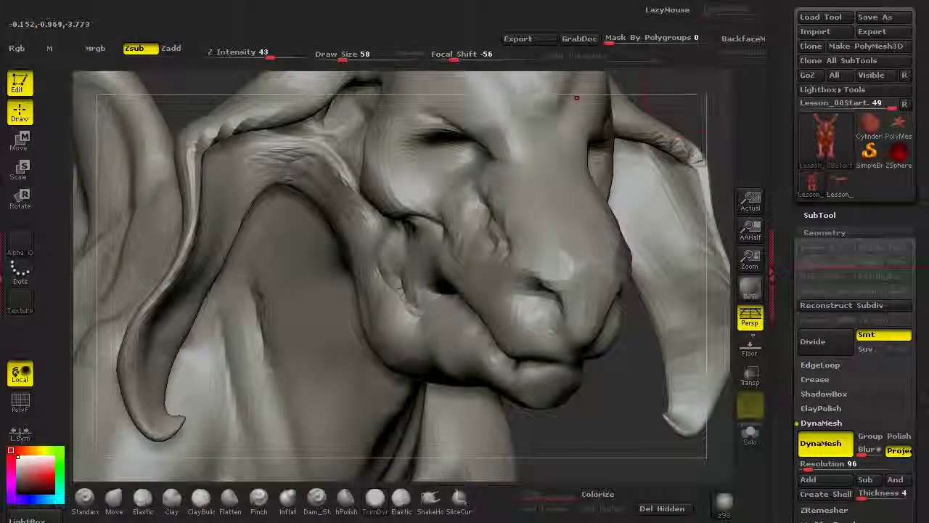
{"action": "left_click_drag", "start_coordinate": [576, 89], "coordinate": [494, 78], "text": "alt"}
{"action": "left_click_drag", "start_coordinate": [494, 79], "coordinate": [409, 77], "text": "shift"}
{"action": "left_click_drag", "start_coordinate": [218, 316], "coordinate": [222, 392], "text": "alt"}
{"action": "left_click_drag", "start_coordinate": [237, 109], "coordinate": [172, 93]}
{"action": "left_click_drag", "start_coordinate": [229, 302], "coordinate": [240, 218]}
{"action": "left_click_drag", "start_coordinate": [240, 217], "coordinate": [304, 218], "text": "shift"}
{"action": "left_click_drag", "start_coordinate": [116, 102], "coordinate": [279, 111]}
{"action": "left_click_drag", "start_coordinate": [593, 298], "coordinate": [612, 291]}
{"action": "mouse_move", "coordinate": [615, 342]}
{"action": "left_mouse_down", "text": "ctrl+shift"}
{"action": "mouse_move", "coordinate": [517, 299]}
{"action": "mouse_move", "coordinate": [515, 228]}
{"action": "left_mouse_up", "text": "ctrl+shift"}
{"action": "left_click", "coordinate": [457, 305], "text": "ctrl+shift"}
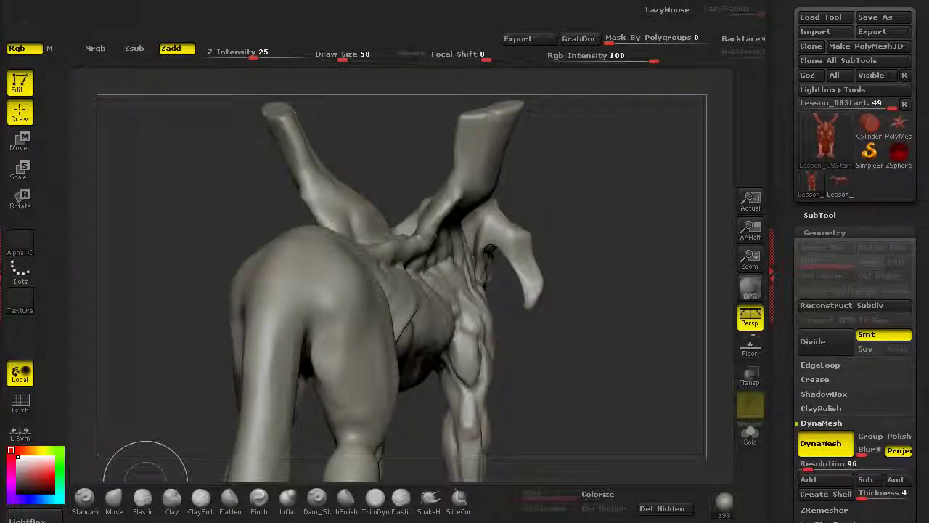
{"action": "left_click_drag", "start_coordinate": [653, 269], "coordinate": [558, 332], "text": "ctrl+alt+shift"}
{"action": "left_click_drag", "start_coordinate": [499, 293], "coordinate": [563, 166], "text": "ctrl+alt+shift"}
{"action": "left_click_drag", "start_coordinate": [566, 170], "coordinate": [247, 269]}
{"action": "left_click_drag", "start_coordinate": [178, 291], "coordinate": [236, 316], "text": "alt"}
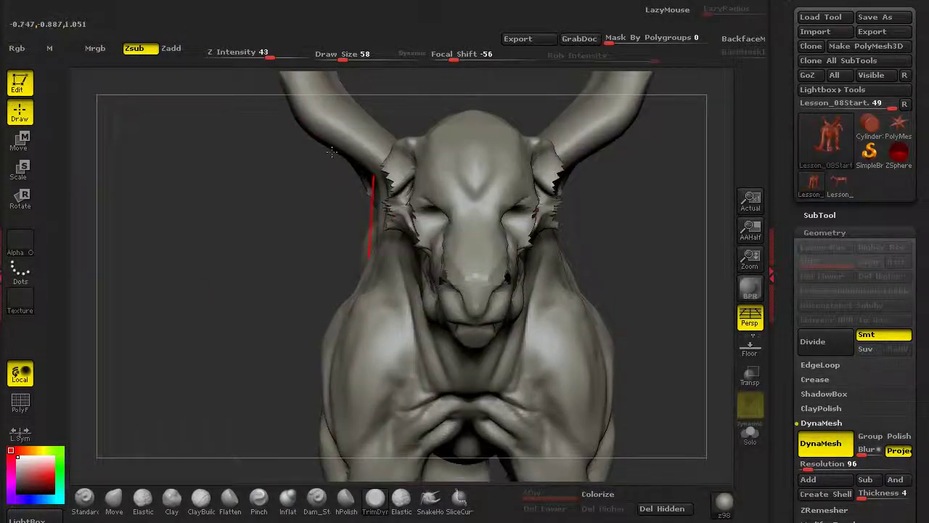
{"action": "left_click_drag", "start_coordinate": [317, 305], "coordinate": [385, 270]}
{"action": "left_click", "coordinate": [624, 312], "text": "ctrl+shift"}
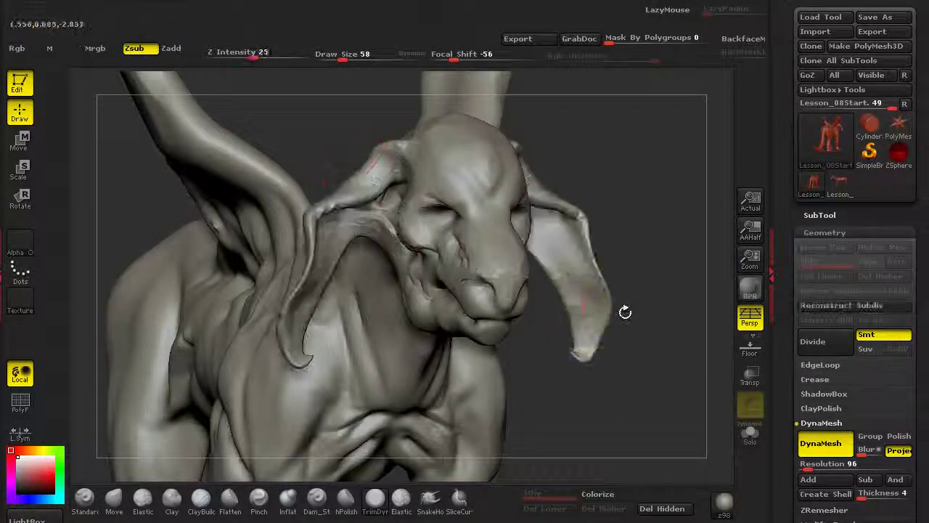
Hide the lower parts of both drooping ears, keeping only short stubs at the head.
{"action": "mouse_move", "coordinate": [639, 283]}
{"action": "left_mouse_down"}
{"action": "mouse_move", "coordinate": [631, 269]}
{"action": "mouse_move", "coordinate": [342, 447]}
{"action": "left_mouse_up"}
{"action": "mouse_move", "coordinate": [407, 378]}
{"action": "left_mouse_down"}
{"action": "mouse_move", "coordinate": [332, 347]}
{"action": "mouse_move", "coordinate": [378, 349]}
{"action": "left_mouse_up"}
{"action": "mouse_move", "coordinate": [485, 317]}
{"action": "left_mouse_down", "text": "ctrl+alt+shift"}
{"action": "mouse_move", "coordinate": [498, 262]}
{"action": "mouse_move", "coordinate": [465, 263]}
{"action": "left_mouse_up", "text": "ctrl+alt+shift"}
{"action": "left_click_drag", "start_coordinate": [407, 261], "coordinate": [342, 260], "text": "shift"}
{"action": "mouse_move", "coordinate": [349, 316]}
{"action": "left_mouse_down", "text": "alt"}
{"action": "mouse_move", "coordinate": [300, 300]}
{"action": "mouse_move", "coordinate": [188, 325]}
{"action": "left_mouse_up", "text": "alt"}
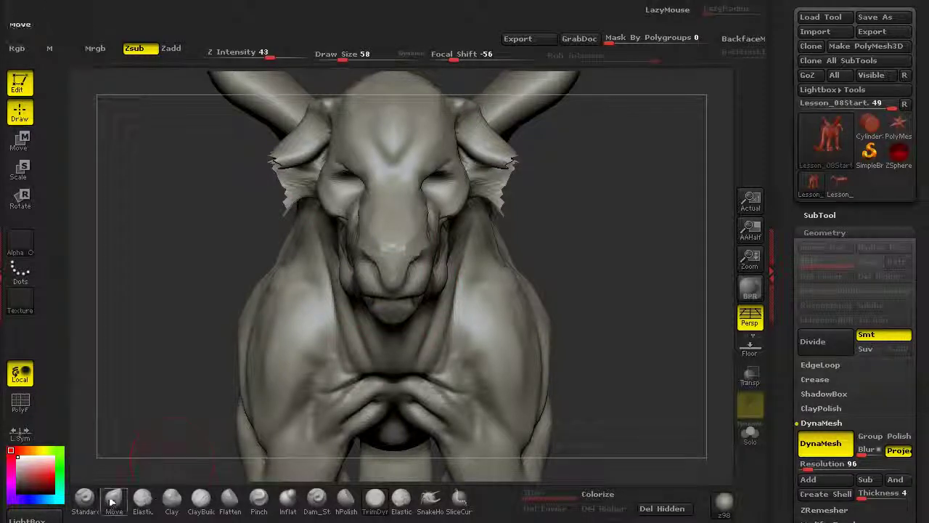
Pull the shortened ears upward into an upright pose with the Move brush at draw size 93.
{"action": "left_click", "coordinate": [112, 499]}
{"action": "left_click_drag", "start_coordinate": [342, 58], "coordinate": [350, 58]}
{"action": "mouse_move", "coordinate": [225, 228]}
{"action": "left_mouse_down", "text": "alt"}
{"action": "mouse_move", "coordinate": [263, 266]}
{"action": "mouse_move", "coordinate": [246, 280]}
{"action": "mouse_move", "coordinate": [208, 145]}
{"action": "mouse_move", "coordinate": [212, 113]}
{"action": "left_mouse_up", "text": "alt"}
{"action": "left_click_drag", "start_coordinate": [223, 160], "coordinate": [228, 98]}
{"action": "left_click_drag", "start_coordinate": [185, 190], "coordinate": [260, 72]}
{"action": "left_click_drag", "start_coordinate": [115, 289], "coordinate": [269, 344], "text": "alt"}
{"action": "left_click_drag", "start_coordinate": [395, 212], "coordinate": [373, 175]}
Shape the lower lobe, ear opening and outer edge of the upright ears with the Move brush.
{"action": "left_click_drag", "start_coordinate": [317, 276], "coordinate": [270, 198], "text": "alt"}
{"action": "left_click_drag", "start_coordinate": [342, 288], "coordinate": [347, 278]}
{"action": "left_click_drag", "start_coordinate": [288, 307], "coordinate": [299, 349], "text": "alt"}
{"action": "left_click_drag", "start_coordinate": [357, 297], "coordinate": [346, 334]}
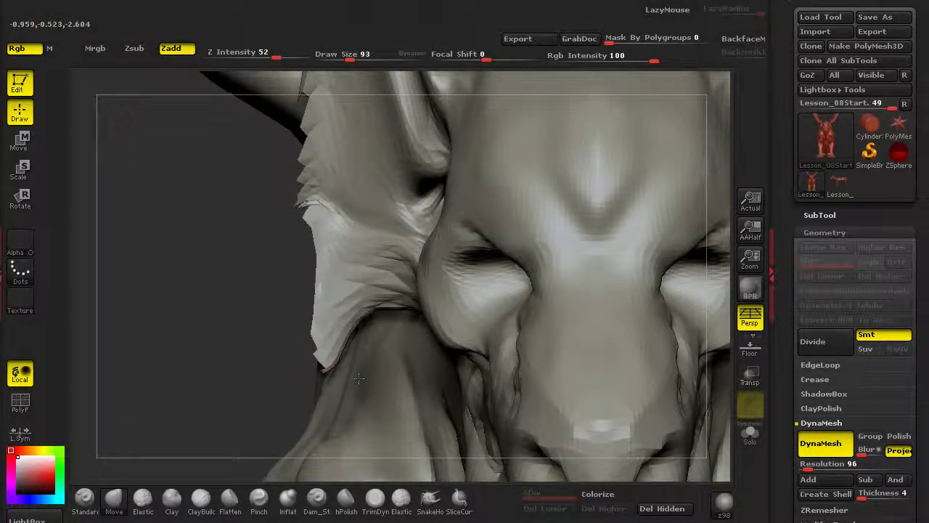
{"action": "left_click_drag", "start_coordinate": [42, 215], "coordinate": [240, 301], "text": "alt"}
{"action": "mouse_move", "coordinate": [310, 255]}
{"action": "left_mouse_down"}
{"action": "mouse_move", "coordinate": [319, 251]}
{"action": "mouse_move", "coordinate": [281, 279]}
{"action": "left_mouse_up"}
{"action": "left_click_drag", "start_coordinate": [308, 173], "coordinate": [320, 179]}
{"action": "left_click_drag", "start_coordinate": [317, 256], "coordinate": [334, 260]}
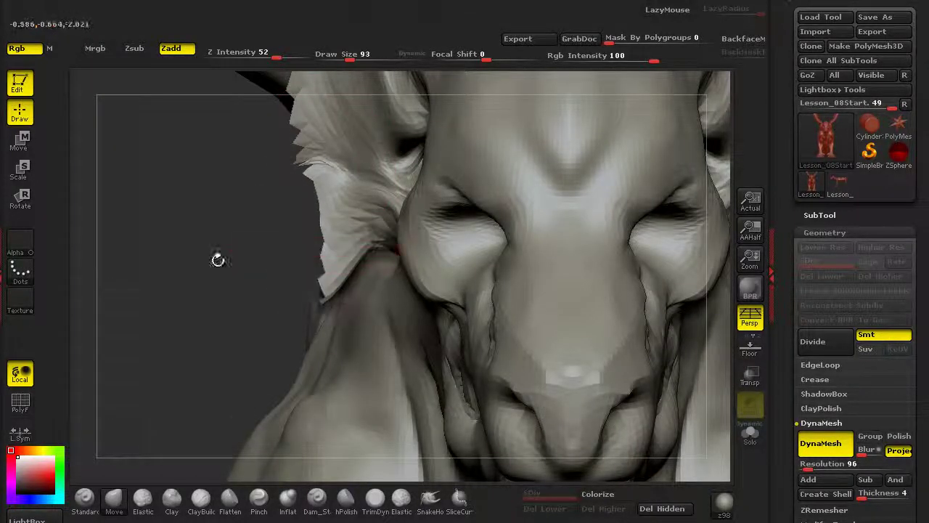
Delete the hidden ear geometry and rebuild the mesh with DynaMesh at resolution 96.
{"action": "key", "text": "f"}
{"action": "left_click", "coordinate": [650, 515]}
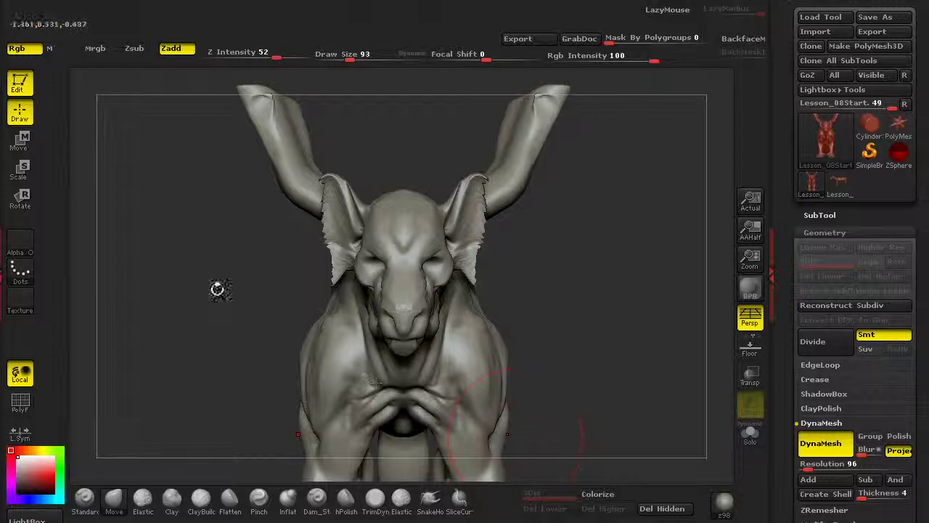
{"action": "left_click_drag", "start_coordinate": [204, 257], "coordinate": [142, 346], "text": "ctrl"}
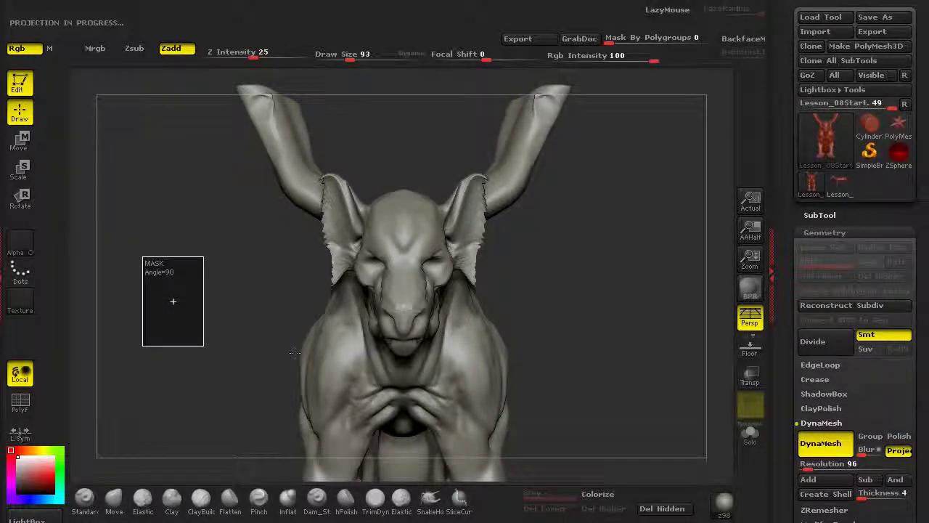
Thicken the upright ears with the Inflat brush and reshape their outer edges with the Move brush at draw size 93.
{"action": "mouse_move", "coordinate": [276, 326]}
{"action": "left_mouse_down"}
{"action": "mouse_move", "coordinate": [547, 312]}
{"action": "mouse_move", "coordinate": [556, 399]}
{"action": "left_mouse_up"}
{"action": "key", "text": "b"}
{"action": "key", "text": "m"}
{"action": "key", "text": "v"}
{"action": "left_click", "coordinate": [289, 499]}
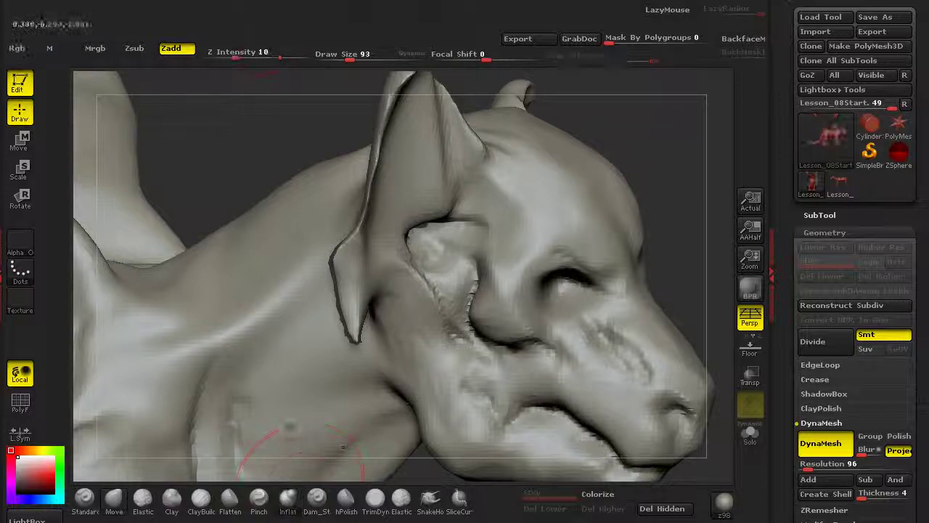
{"action": "left_click_drag", "start_coordinate": [274, 145], "coordinate": [274, 91], "text": "alt"}
{"action": "mouse_move", "coordinate": [368, 187]}
{"action": "left_mouse_down"}
{"action": "mouse_move", "coordinate": [388, 138]}
{"action": "mouse_move", "coordinate": [377, 157]}
{"action": "left_mouse_up"}
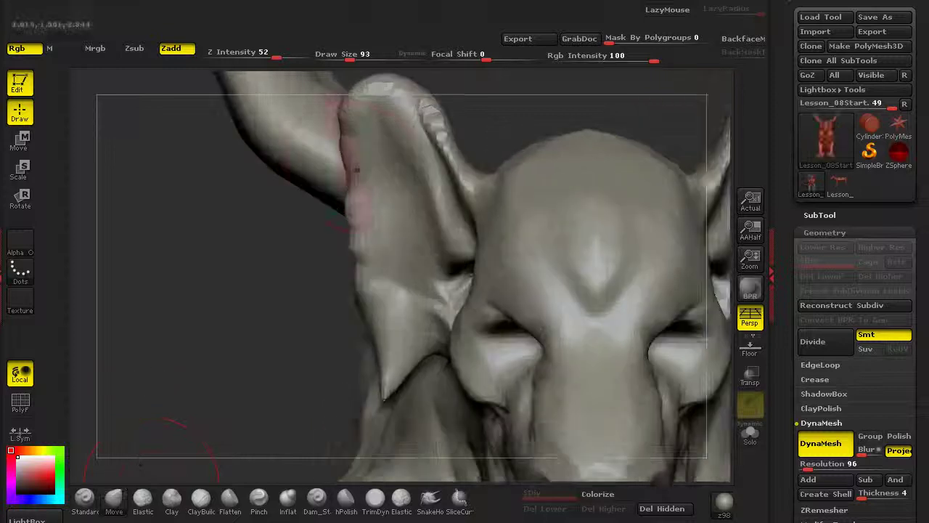
Reshape the outer and upper edges of the upright ears with the Move brush at draw size 93.
{"action": "mouse_move", "coordinate": [349, 105]}
{"action": "left_mouse_down"}
{"action": "mouse_move", "coordinate": [390, 213]}
{"action": "mouse_move", "coordinate": [334, 108]}
{"action": "mouse_move", "coordinate": [413, 105]}
{"action": "left_mouse_up"}
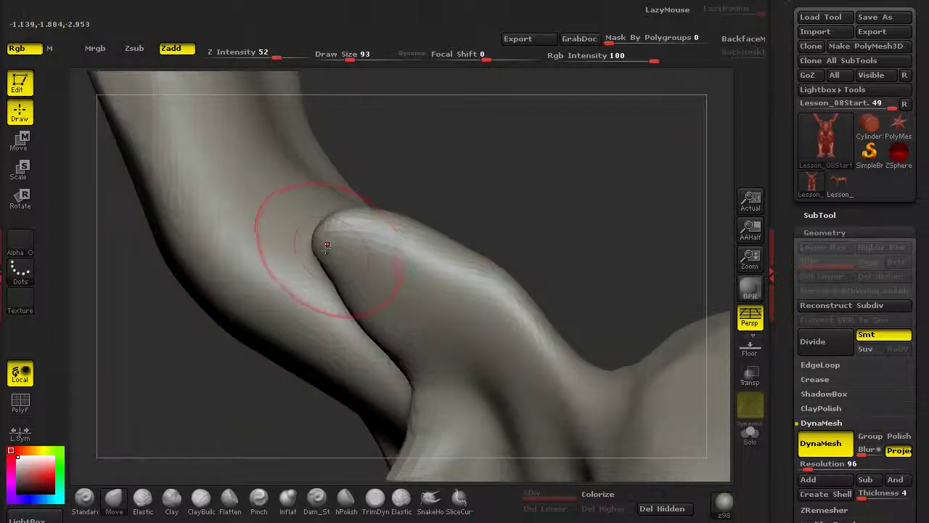
{"action": "mouse_move", "coordinate": [332, 259]}
{"action": "left_mouse_down"}
{"action": "mouse_move", "coordinate": [322, 307]}
{"action": "mouse_move", "coordinate": [254, 233]}
{"action": "mouse_move", "coordinate": [437, 230]}
{"action": "mouse_move", "coordinate": [589, 338]}
{"action": "left_mouse_up"}
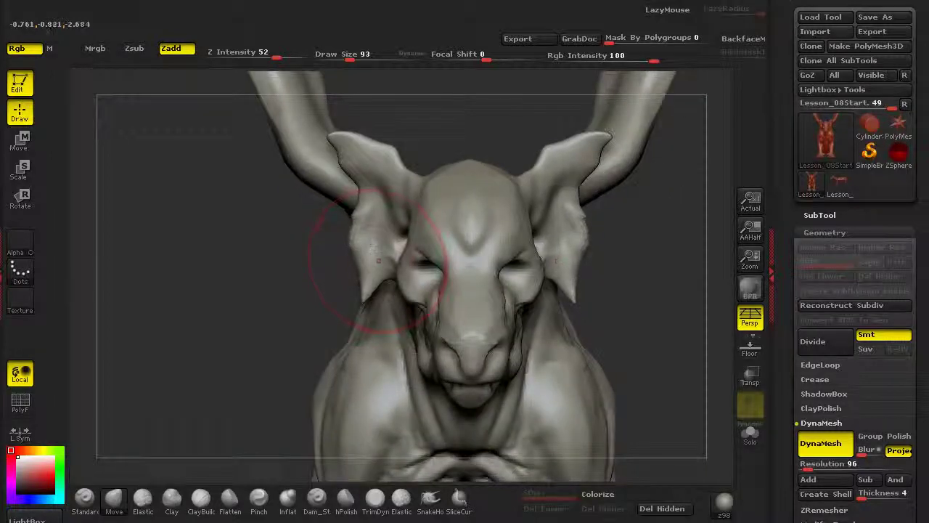
{"action": "mouse_move", "coordinate": [378, 260]}
{"action": "left_mouse_down"}
{"action": "mouse_move", "coordinate": [334, 196]}
{"action": "mouse_move", "coordinate": [320, 146]}
{"action": "mouse_move", "coordinate": [342, 181]}
{"action": "left_mouse_up"}
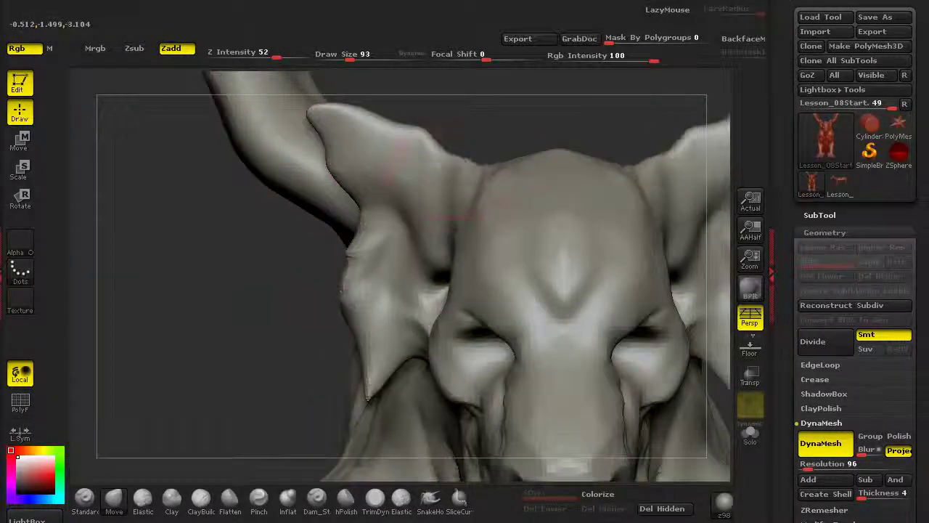
{"action": "mouse_move", "coordinate": [436, 175]}
{"action": "left_mouse_down"}
{"action": "mouse_move", "coordinate": [472, 152]}
{"action": "mouse_move", "coordinate": [436, 239]}
{"action": "mouse_move", "coordinate": [450, 181]}
{"action": "left_mouse_up"}
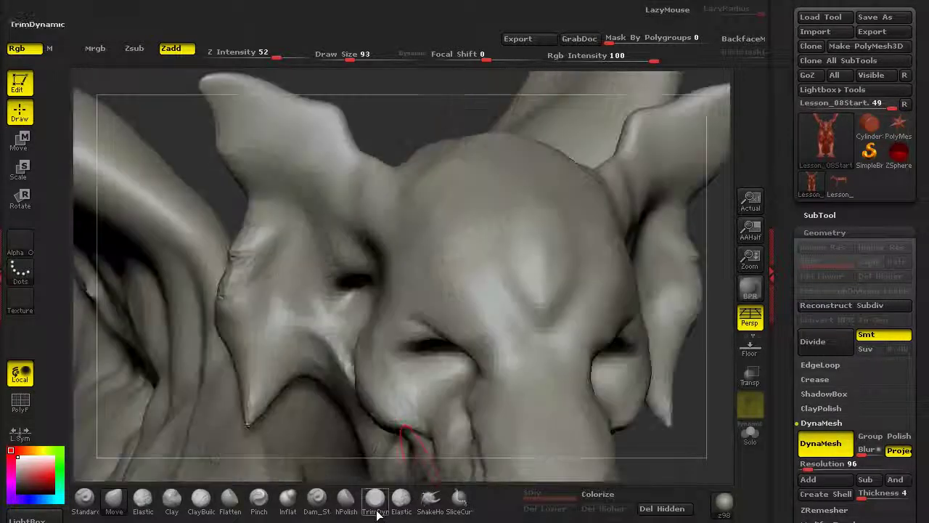
Flatten the forehead with the TrimDynamic brush and build up the brow ridges with the Clay brush at draw size 65.
{"action": "left_click", "coordinate": [377, 514]}
{"action": "mouse_move", "coordinate": [524, 272]}
{"action": "left_mouse_down"}
{"action": "mouse_move", "coordinate": [527, 251]}
{"action": "mouse_move", "coordinate": [542, 322]}
{"action": "left_mouse_up"}
{"action": "left_click", "coordinate": [173, 501]}
{"action": "mouse_move", "coordinate": [363, 56]}
{"action": "left_mouse_down"}
{"action": "mouse_move", "coordinate": [379, 42]}
{"action": "mouse_move", "coordinate": [331, 56]}
{"action": "mouse_move", "coordinate": [344, 58]}
{"action": "left_mouse_up"}
{"action": "mouse_move", "coordinate": [429, 313]}
{"action": "left_mouse_down"}
{"action": "mouse_move", "coordinate": [502, 344]}
{"action": "mouse_move", "coordinate": [507, 329]}
{"action": "mouse_move", "coordinate": [428, 320]}
{"action": "mouse_move", "coordinate": [398, 335]}
{"action": "mouse_move", "coordinate": [499, 326]}
{"action": "left_mouse_up"}
{"action": "left_click_drag", "start_coordinate": [438, 293], "coordinate": [498, 294]}
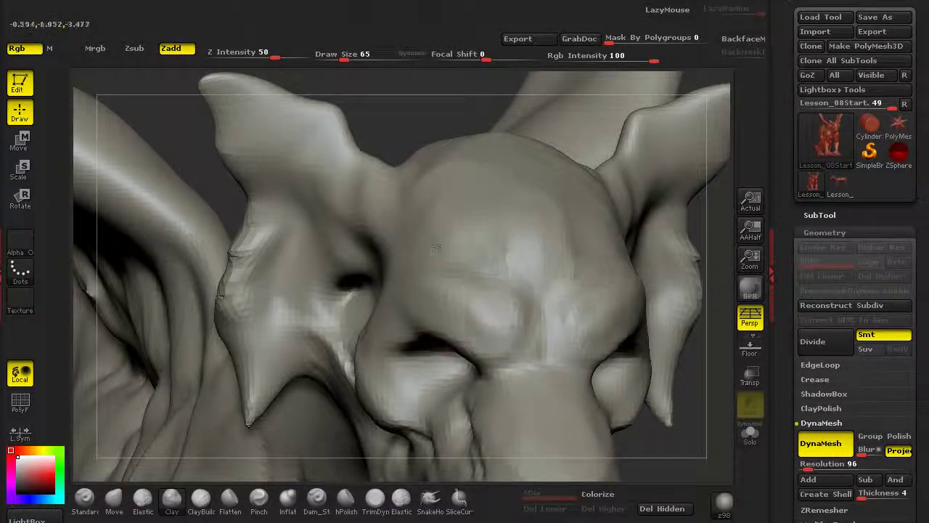
{"action": "left_click_drag", "start_coordinate": [436, 249], "coordinate": [501, 294]}
{"action": "mouse_move", "coordinate": [424, 286]}
{"action": "left_mouse_down"}
{"action": "mouse_move", "coordinate": [404, 247]}
{"action": "mouse_move", "coordinate": [396, 284]}
{"action": "left_mouse_up"}
{"action": "mouse_move", "coordinate": [396, 202]}
{"action": "left_mouse_down"}
{"action": "mouse_move", "coordinate": [477, 269]}
{"action": "mouse_move", "coordinate": [518, 273]}
{"action": "mouse_move", "coordinate": [535, 356]}
{"action": "mouse_move", "coordinate": [541, 319]}
{"action": "left_mouse_up"}
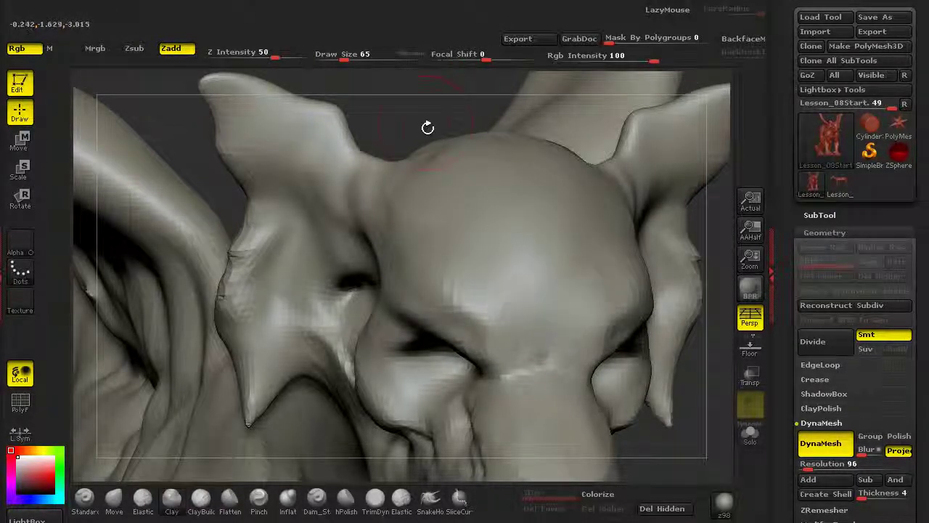
Flatten the planes of the muzzle and lower jaw with the TrimDynamic brush at draw size 65.
{"action": "left_click_drag", "start_coordinate": [428, 127], "coordinate": [131, 347], "text": "alt"}
{"action": "left_click_drag", "start_coordinate": [218, 341], "coordinate": [263, 406], "text": "alt"}
{"action": "left_click", "coordinate": [376, 502]}
{"action": "left_click_drag", "start_coordinate": [341, 392], "coordinate": [337, 454], "text": "alt"}
{"action": "mouse_move", "coordinate": [510, 272]}
{"action": "left_mouse_down"}
{"action": "mouse_move", "coordinate": [523, 280]}
{"action": "mouse_move", "coordinate": [519, 240]}
{"action": "left_mouse_up"}
{"action": "mouse_move", "coordinate": [261, 370]}
{"action": "left_mouse_down"}
{"action": "mouse_move", "coordinate": [312, 319]}
{"action": "mouse_move", "coordinate": [576, 326]}
{"action": "mouse_move", "coordinate": [580, 378]}
{"action": "left_mouse_up"}
{"action": "mouse_move", "coordinate": [353, 342]}
{"action": "left_mouse_down"}
{"action": "mouse_move", "coordinate": [323, 333]}
{"action": "mouse_move", "coordinate": [373, 390]}
{"action": "left_mouse_up"}
{"action": "mouse_move", "coordinate": [534, 464]}
{"action": "left_mouse_down", "text": "alt"}
{"action": "mouse_move", "coordinate": [527, 356]}
{"action": "mouse_move", "coordinate": [632, 323]}
{"action": "left_mouse_up", "text": "alt"}
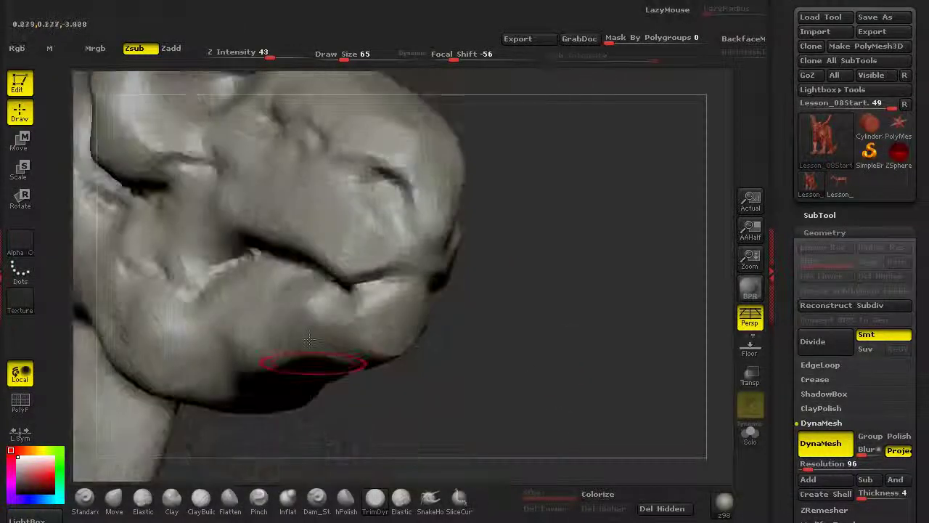
{"action": "key", "text": "shift"}
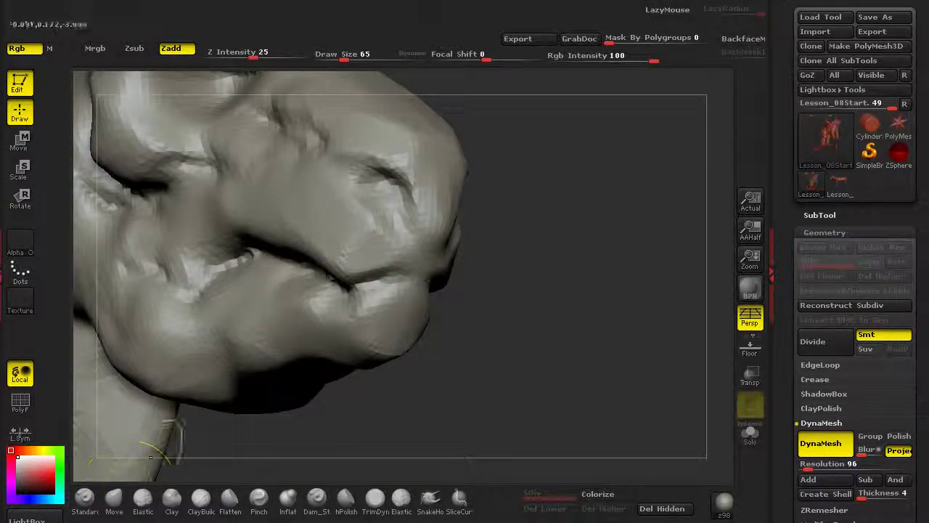
Mask the upper head and reshape the exposed lower jaw with the Move brush at draw size 65.
{"action": "mouse_move", "coordinate": [151, 211]}
{"action": "left_mouse_down", "text": "ctrl"}
{"action": "mouse_move", "coordinate": [298, 271]}
{"action": "mouse_move", "coordinate": [372, 280]}
{"action": "mouse_move", "coordinate": [28, 29]}
{"action": "left_mouse_up", "text": "ctrl"}
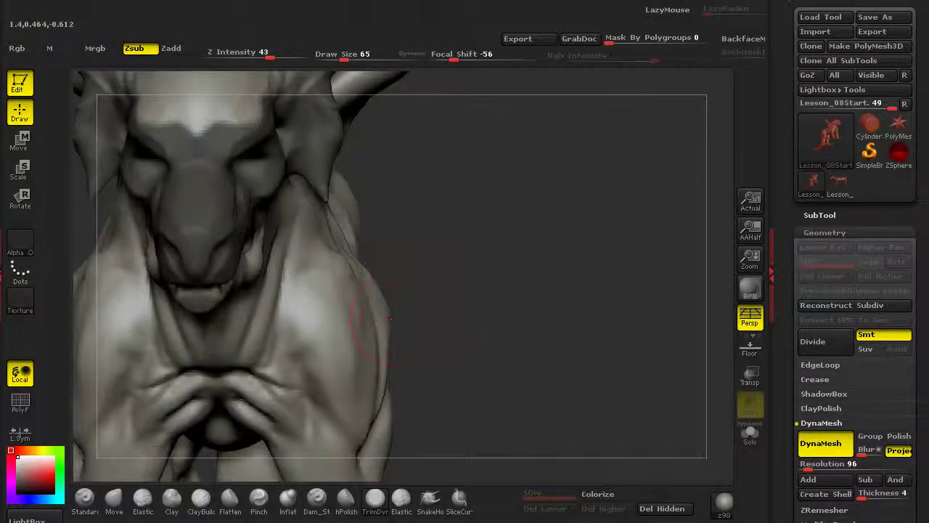
{"action": "left_click_drag", "start_coordinate": [101, 307], "coordinate": [117, 476]}
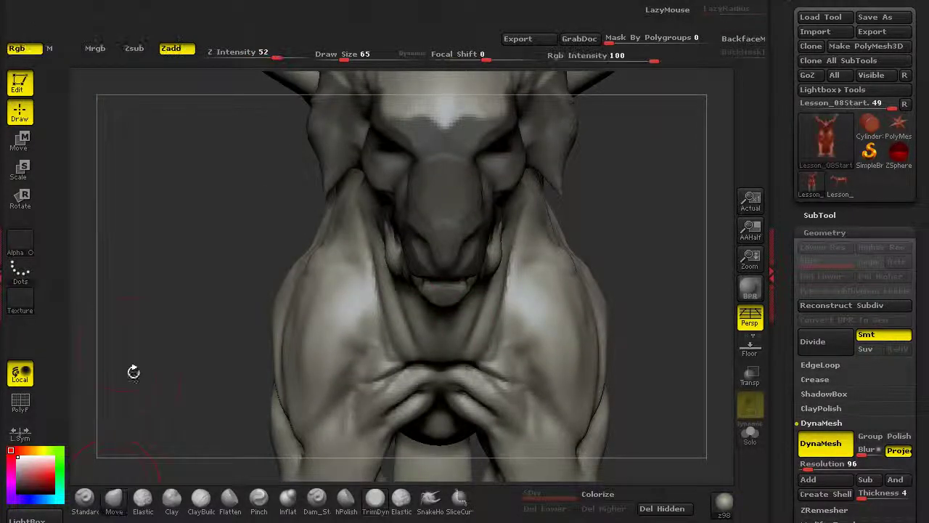
{"action": "mouse_move", "coordinate": [128, 295]}
{"action": "left_mouse_down", "text": "alt"}
{"action": "mouse_move", "coordinate": [319, 279]}
{"action": "mouse_move", "coordinate": [436, 304]}
{"action": "left_mouse_up", "text": "alt"}
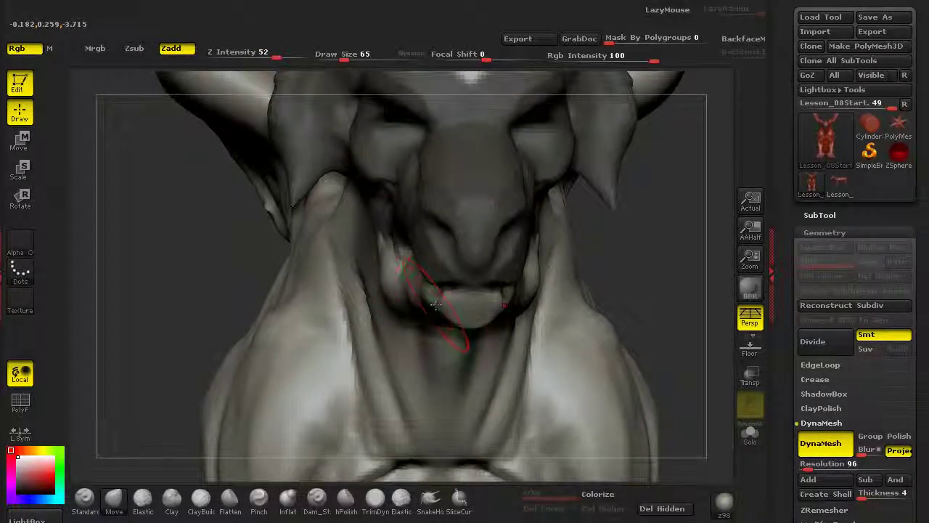
{"action": "left_click_drag", "start_coordinate": [178, 305], "coordinate": [345, 319]}
{"action": "mouse_move", "coordinate": [406, 329]}
{"action": "left_mouse_down"}
{"action": "mouse_move", "coordinate": [425, 312]}
{"action": "mouse_move", "coordinate": [442, 323]}
{"action": "mouse_move", "coordinate": [400, 322]}
{"action": "left_mouse_up"}
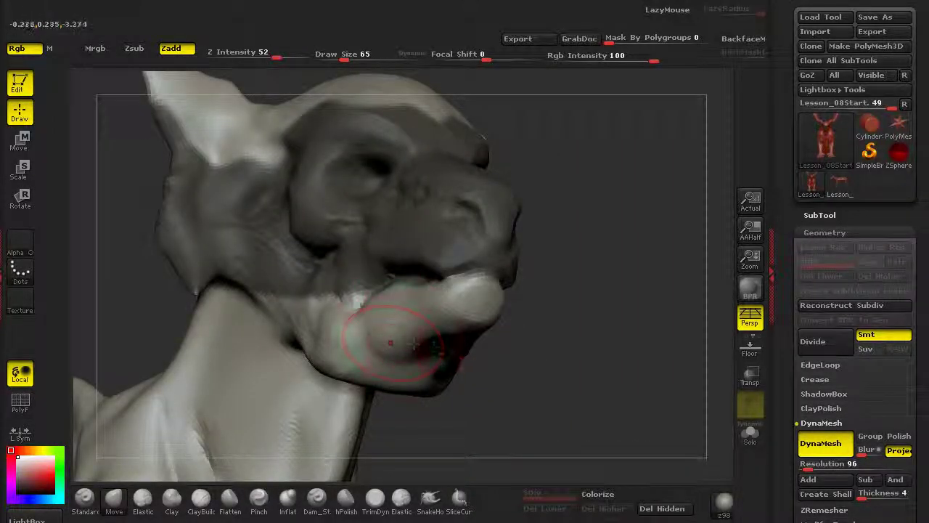
{"action": "mouse_move", "coordinate": [439, 354]}
{"action": "left_mouse_down"}
{"action": "mouse_move", "coordinate": [419, 369]}
{"action": "mouse_move", "coordinate": [386, 369]}
{"action": "left_mouse_up"}
{"action": "left_click_drag", "start_coordinate": [528, 364], "coordinate": [396, 334], "text": "shift"}
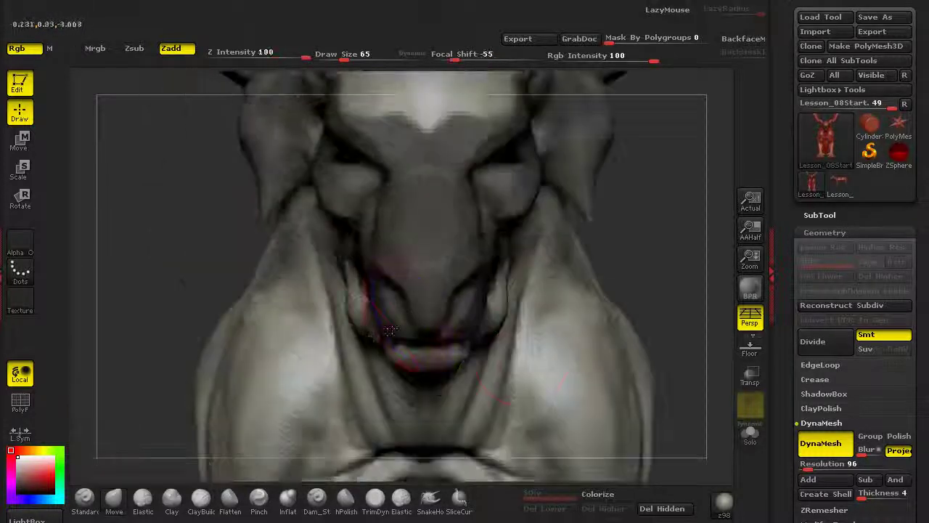
Smooth and adjust the side of the lower jaw along the mouth line.
{"action": "left_click_drag", "start_coordinate": [181, 330], "coordinate": [326, 317]}
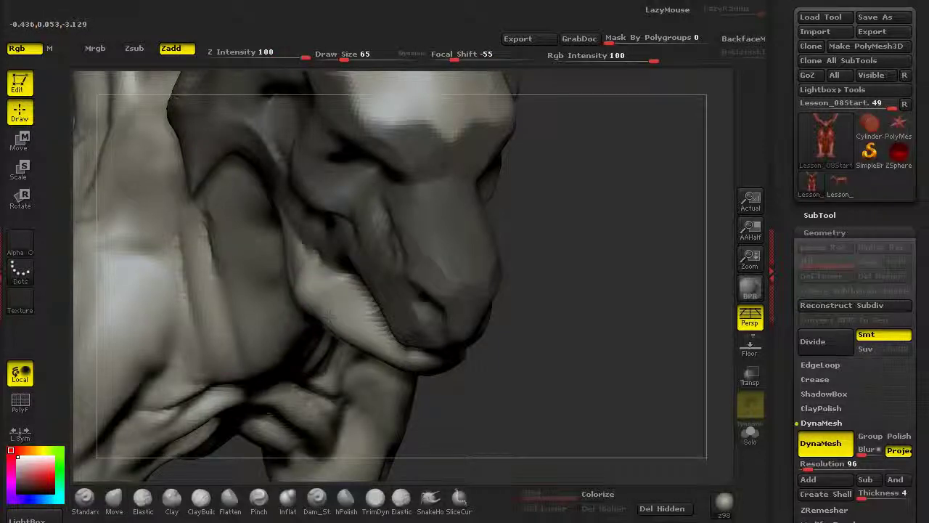
{"action": "mouse_move", "coordinate": [528, 349]}
{"action": "left_mouse_down"}
{"action": "mouse_move", "coordinate": [363, 330]}
{"action": "mouse_move", "coordinate": [336, 311]}
{"action": "left_mouse_up"}
{"action": "left_click_drag", "start_coordinate": [314, 281], "coordinate": [309, 255]}
{"action": "mouse_move", "coordinate": [321, 289]}
{"action": "left_mouse_down"}
{"action": "mouse_move", "coordinate": [326, 270]}
{"action": "mouse_move", "coordinate": [333, 288]}
{"action": "left_mouse_up"}
{"action": "right_click_drag", "start_coordinate": [331, 286], "coordinate": [329, 308], "text": "ctrl"}
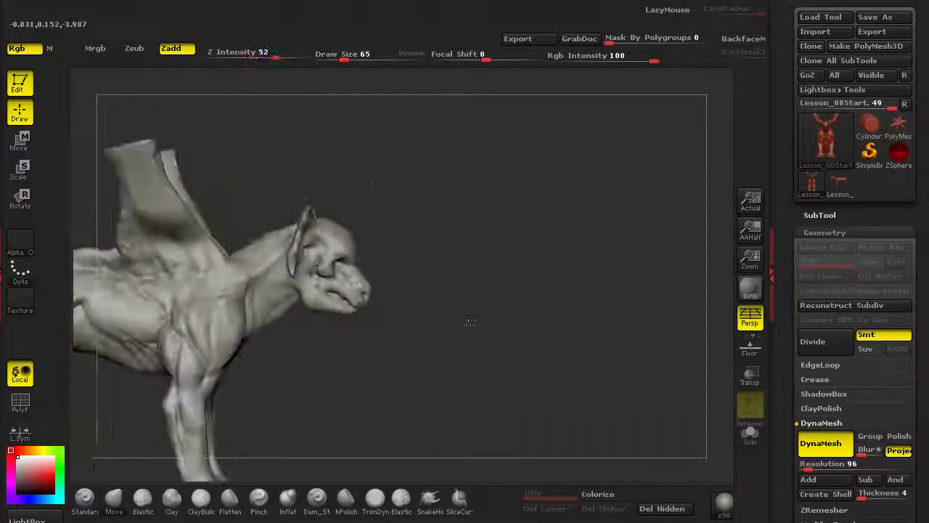
Refine the angular planes of the brow and upper muzzle with the TrimDynamic brush at draw size 65.
{"action": "left_click_drag", "start_coordinate": [469, 322], "coordinate": [256, 331]}
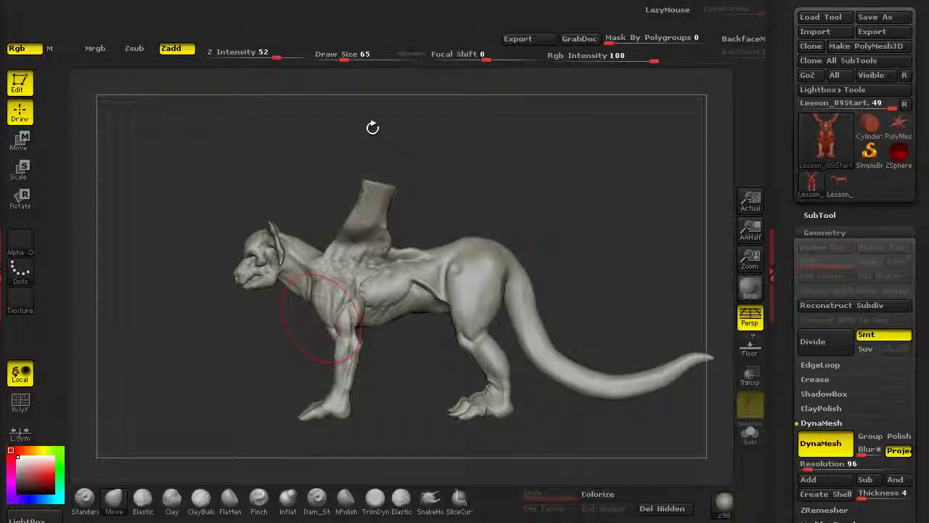
{"action": "left_click_drag", "start_coordinate": [147, 314], "coordinate": [268, 330]}
{"action": "left_click_drag", "start_coordinate": [175, 349], "coordinate": [349, 374]}
{"action": "left_click_drag", "start_coordinate": [206, 315], "coordinate": [450, 231], "text": "alt"}
{"action": "left_click_drag", "start_coordinate": [201, 199], "coordinate": [421, 235], "text": "alt"}
{"action": "left_click_drag", "start_coordinate": [309, 297], "coordinate": [465, 341]}
{"action": "left_click_drag", "start_coordinate": [494, 458], "coordinate": [307, 476], "text": "alt"}
{"action": "left_click", "coordinate": [396, 504]}
{"action": "left_click", "coordinate": [378, 510]}
{"action": "mouse_move", "coordinate": [527, 276]}
{"action": "left_mouse_down"}
{"action": "mouse_move", "coordinate": [514, 263]}
{"action": "mouse_move", "coordinate": [516, 286]}
{"action": "left_mouse_up"}
{"action": "left_click_drag", "start_coordinate": [435, 421], "coordinate": [509, 406], "text": "shift"}
{"action": "left_click_drag", "start_coordinate": [347, 87], "coordinate": [322, 78], "text": "alt"}
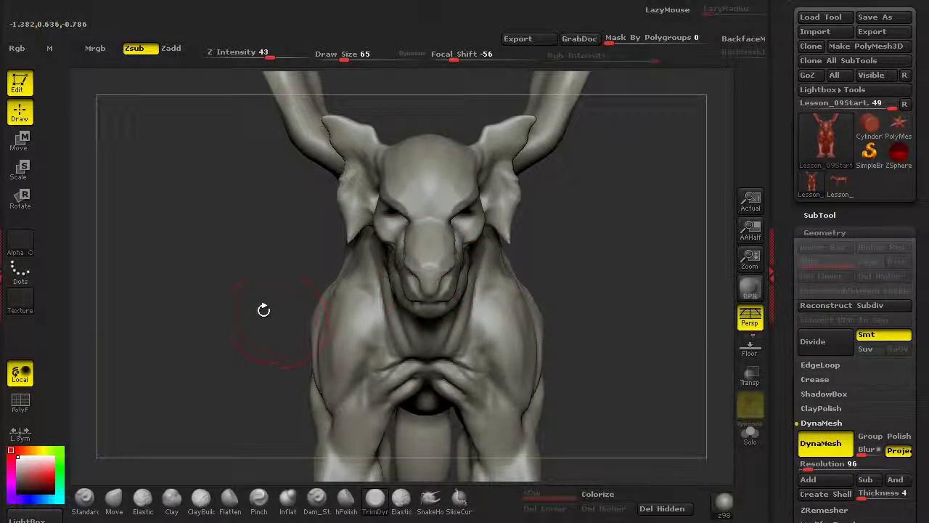
Hide the head at the neck, split the hidden part into its own subtool and make that head subtool active.
{"action": "left_click_drag", "start_coordinate": [215, 272], "coordinate": [138, 268], "text": "alt"}
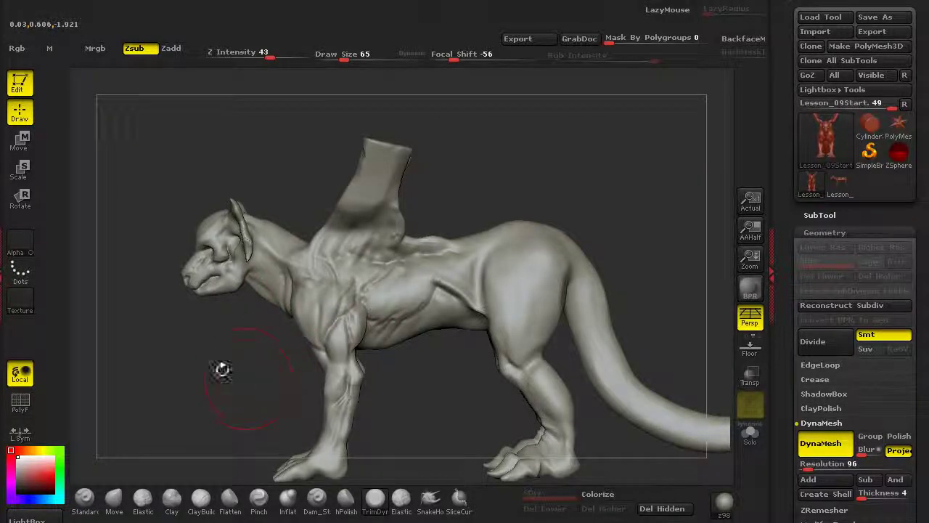
{"action": "mouse_move", "coordinate": [178, 298]}
{"action": "left_mouse_down", "text": "ctrl+shift"}
{"action": "mouse_move", "coordinate": [209, 310]}
{"action": "mouse_move", "coordinate": [249, 281]}
{"action": "mouse_move", "coordinate": [269, 186]}
{"action": "mouse_move", "coordinate": [142, 169]}
{"action": "mouse_move", "coordinate": [228, 172]}
{"action": "left_mouse_up", "text": "ctrl+shift"}
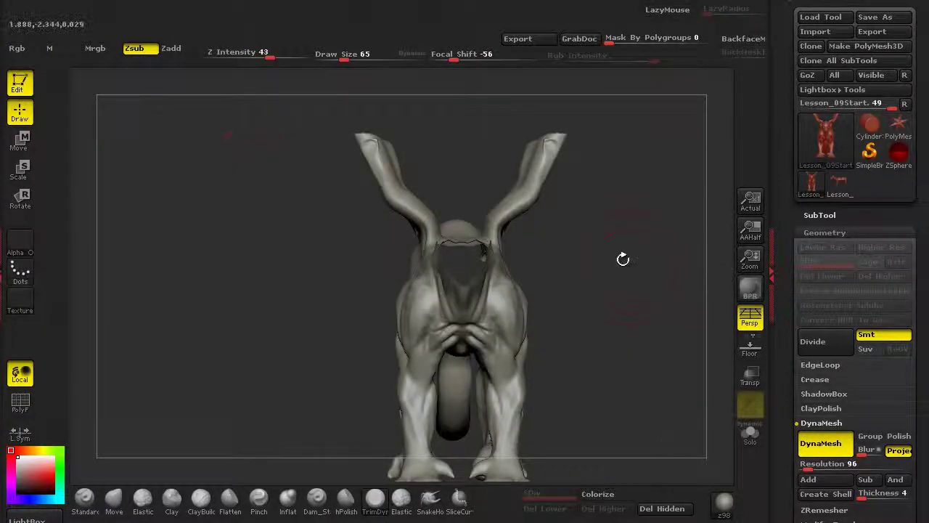
{"action": "left_click_drag", "start_coordinate": [622, 260], "coordinate": [749, 335], "text": "shift"}
{"action": "left_click", "coordinate": [811, 214]}
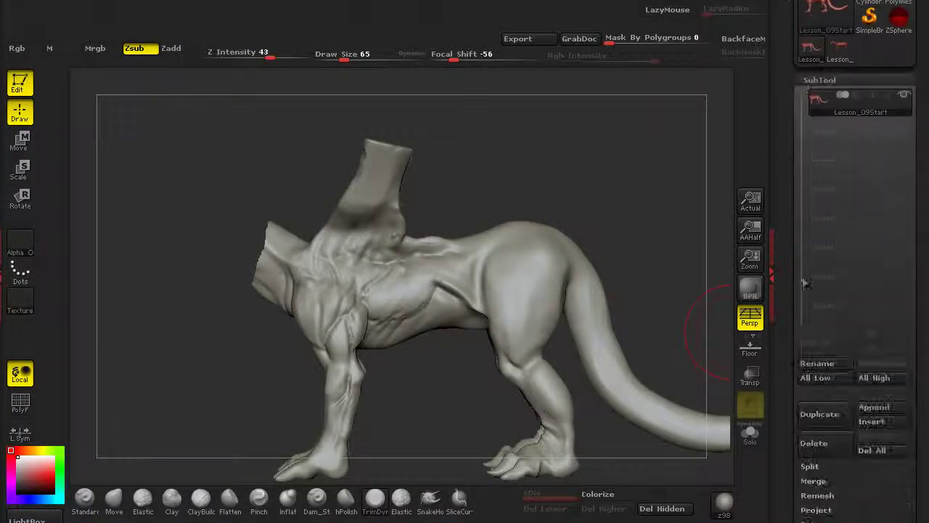
{"action": "left_click", "coordinate": [804, 469]}
{"action": "left_click", "coordinate": [837, 482]}
{"action": "left_click", "coordinate": [824, 135]}
{"action": "left_click_drag", "start_coordinate": [101, 363], "coordinate": [180, 371], "text": "shift"}
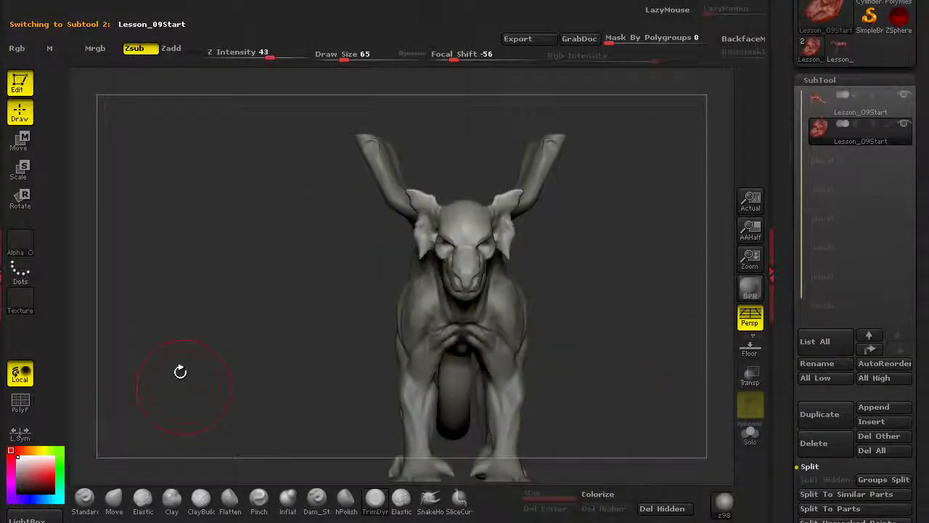
{"action": "left_click_drag", "start_coordinate": [632, 293], "coordinate": [518, 358]}
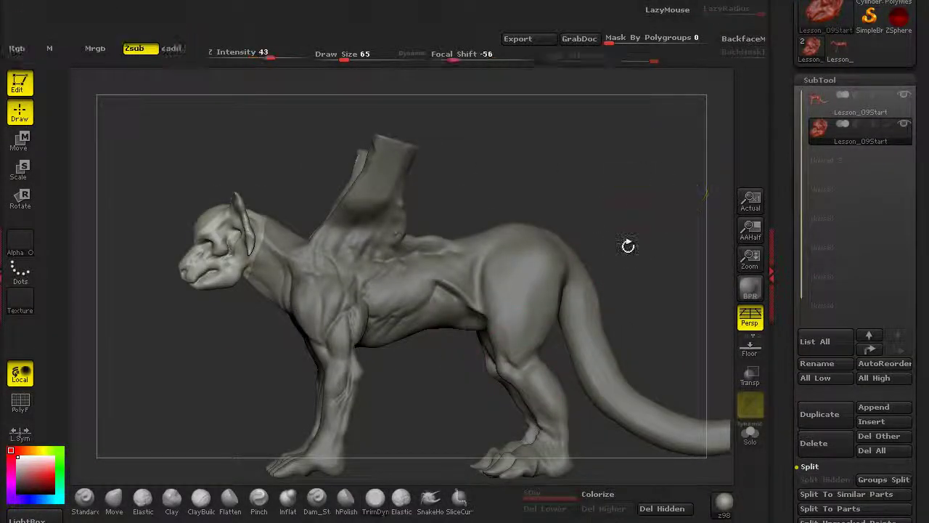
{"action": "left_click_drag", "start_coordinate": [194, 356], "coordinate": [228, 400], "text": "shift"}
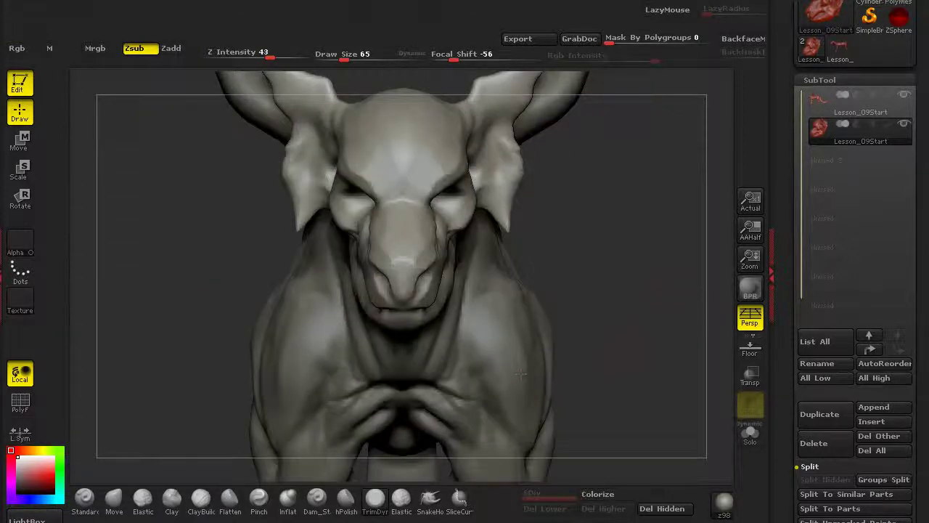
Turn off the body subtool's visibility and switch to the head subtool so that only the head is displayed.
{"action": "left_click_drag", "start_coordinate": [675, 319], "coordinate": [504, 341]}
{"action": "left_click", "coordinate": [504, 341], "text": "alt"}
{"action": "left_click_drag", "start_coordinate": [654, 145], "coordinate": [625, 122], "text": "ctrl"}
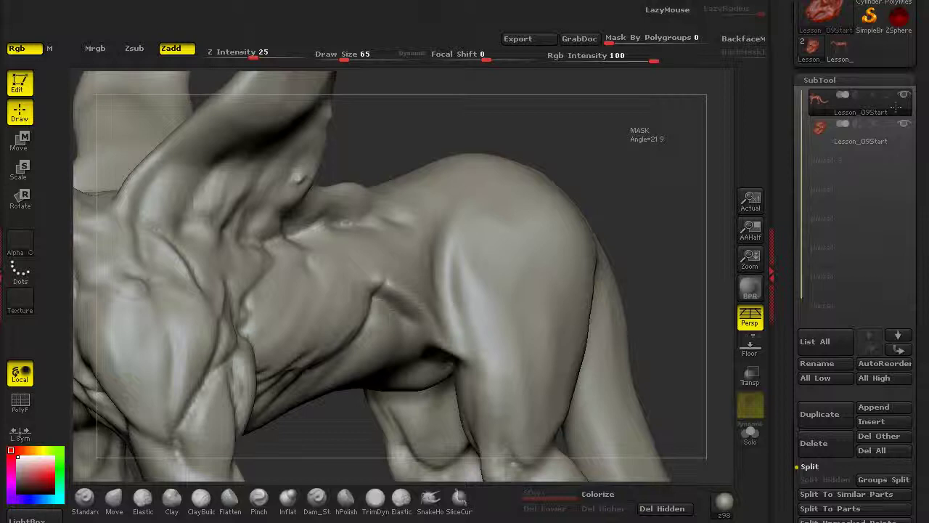
{"action": "key", "text": "f"}
{"action": "left_click_drag", "start_coordinate": [530, 219], "coordinate": [646, 229]}
{"action": "left_click", "coordinate": [905, 127]}
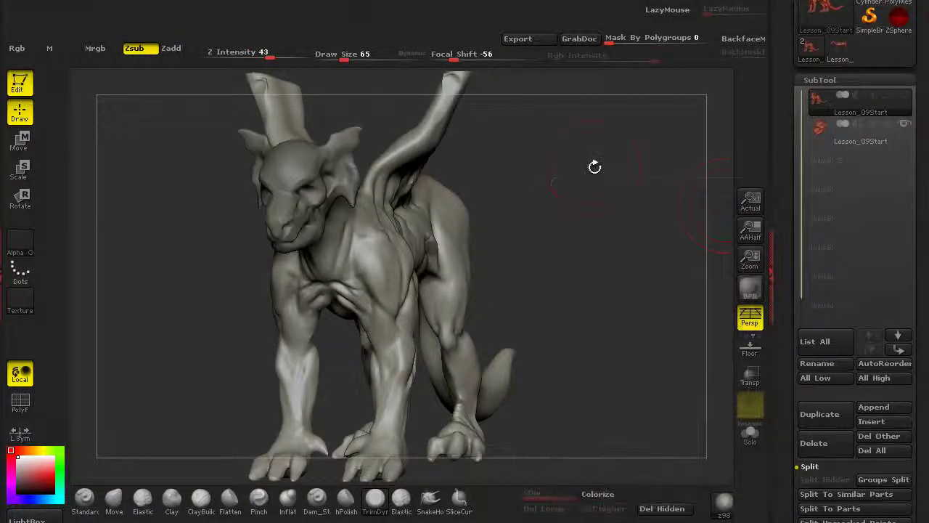
{"action": "left_click_drag", "start_coordinate": [700, 149], "coordinate": [573, 157]}
{"action": "mouse_move", "coordinate": [226, 429]}
{"action": "left_mouse_down"}
{"action": "mouse_move", "coordinate": [367, 334]}
{"action": "mouse_move", "coordinate": [395, 334]}
{"action": "left_mouse_up"}
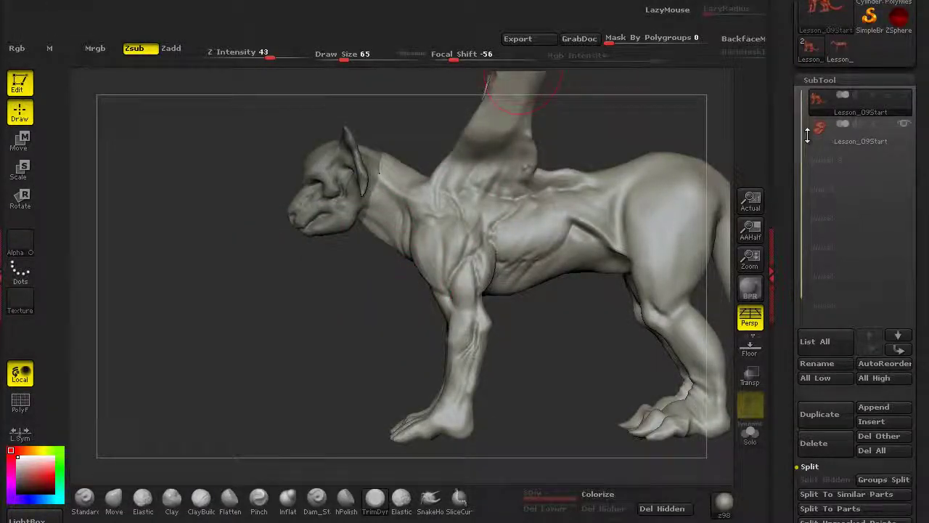
{"action": "left_click", "coordinate": [832, 125]}
Frame the isolated head from the front and apply the Outline Thin material to it.
{"action": "left_click_drag", "start_coordinate": [344, 332], "coordinate": [316, 387]}
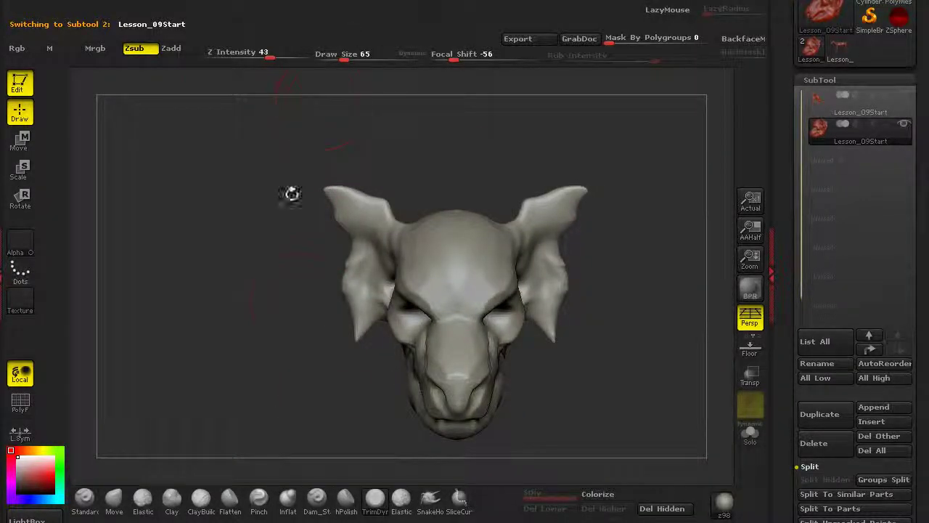
{"action": "left_click_drag", "start_coordinate": [280, 325], "coordinate": [310, 305], "text": "alt"}
{"action": "mouse_move", "coordinate": [365, 263]}
{"action": "left_mouse_down", "text": "shift"}
{"action": "mouse_move", "coordinate": [372, 256]}
{"action": "mouse_move", "coordinate": [379, 282]}
{"action": "left_mouse_up", "text": "shift"}
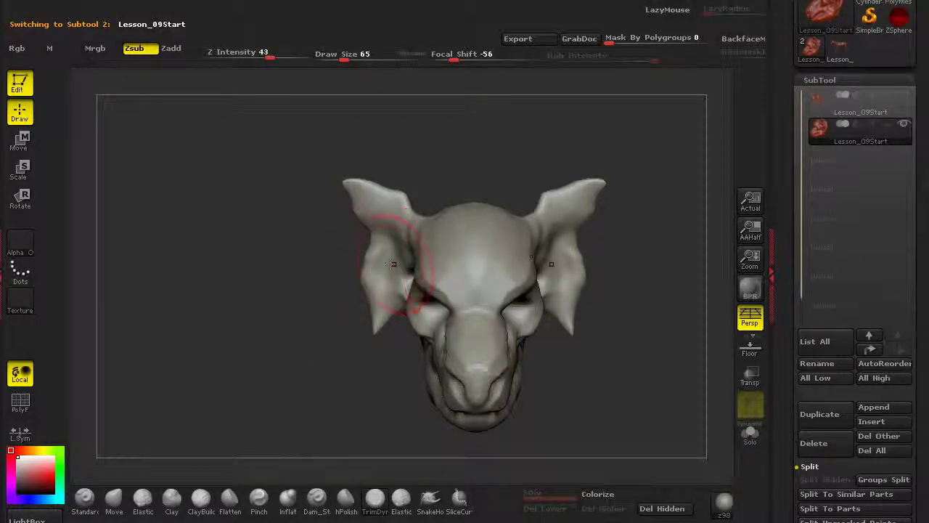
{"action": "left_click_drag", "start_coordinate": [324, 373], "coordinate": [265, 284], "text": "alt"}
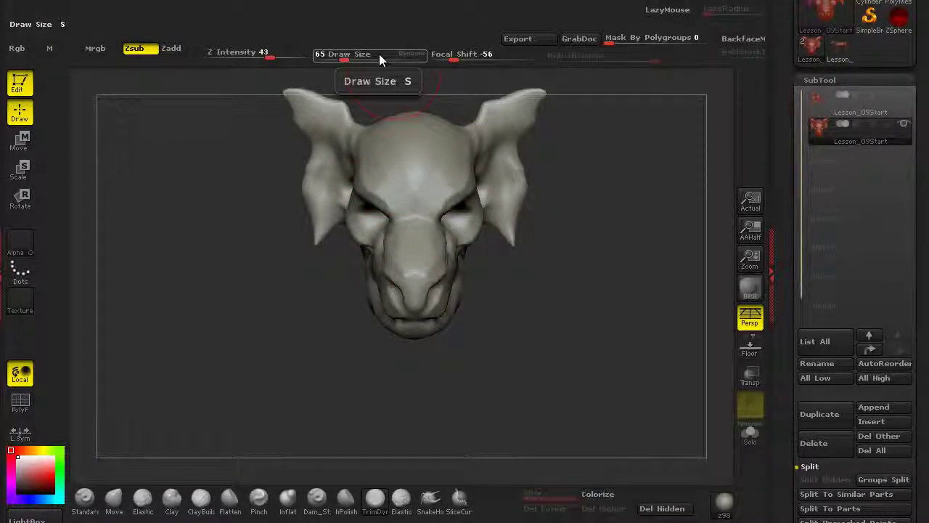
{"action": "mouse_move", "coordinate": [268, 348]}
{"action": "left_mouse_down", "text": "alt"}
{"action": "mouse_move", "coordinate": [266, 368]}
{"action": "mouse_move", "coordinate": [283, 378]}
{"action": "mouse_move", "coordinate": [228, 329]}
{"action": "left_mouse_up", "text": "alt"}
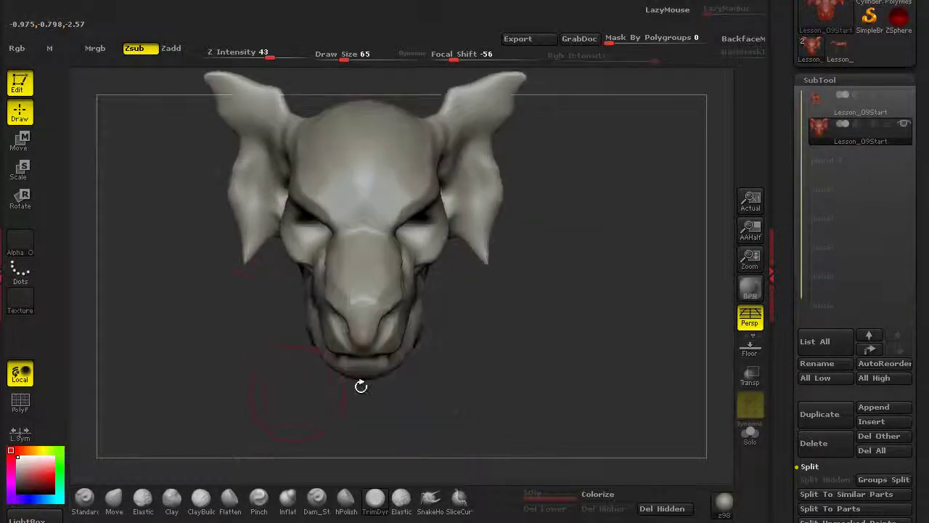
{"action": "mouse_move", "coordinate": [284, 377]}
{"action": "left_mouse_down", "text": "alt"}
{"action": "mouse_move", "coordinate": [247, 342]}
{"action": "mouse_move", "coordinate": [269, 367]}
{"action": "left_mouse_up", "text": "alt"}
{"action": "left_click_drag", "start_coordinate": [488, 337], "coordinate": [615, 430], "text": "alt"}
{"action": "left_click", "coordinate": [723, 512]}
{"action": "left_click", "coordinate": [723, 512]}
{"action": "left_click", "coordinate": [723, 512]}
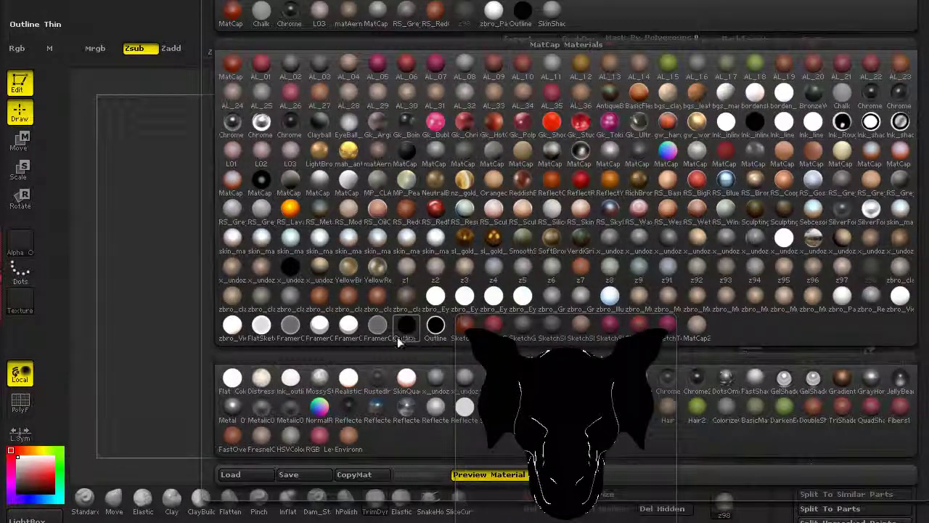
{"action": "left_click", "coordinate": [408, 328]}
Drop a canvas snapshot of the front-view head silhouette and place the live head beside it at the same size.
{"action": "mouse_move", "coordinate": [320, 342]}
{"action": "left_mouse_down"}
{"action": "mouse_move", "coordinate": [379, 339]}
{"action": "mouse_move", "coordinate": [316, 325]}
{"action": "left_mouse_up"}
{"action": "left_click_drag", "start_coordinate": [257, 302], "coordinate": [496, 385]}
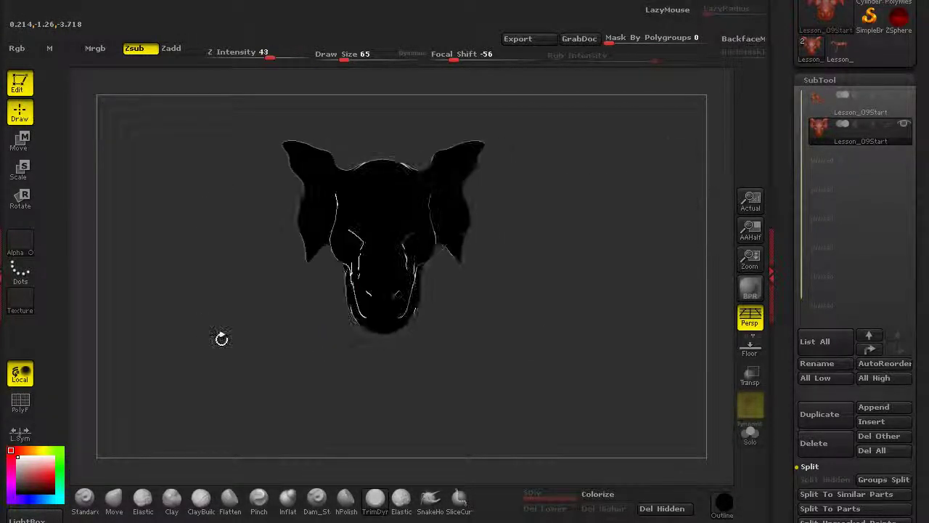
{"action": "left_click_drag", "start_coordinate": [276, 317], "coordinate": [106, 290], "text": "alt"}
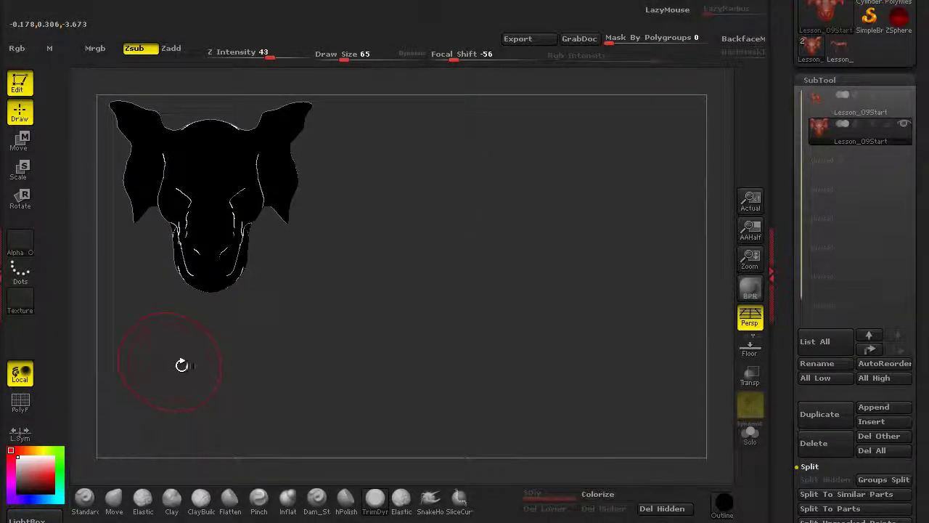
{"action": "key", "text": "shift+s"}
{"action": "left_click_drag", "start_coordinate": [320, 332], "coordinate": [489, 371], "text": "alt"}
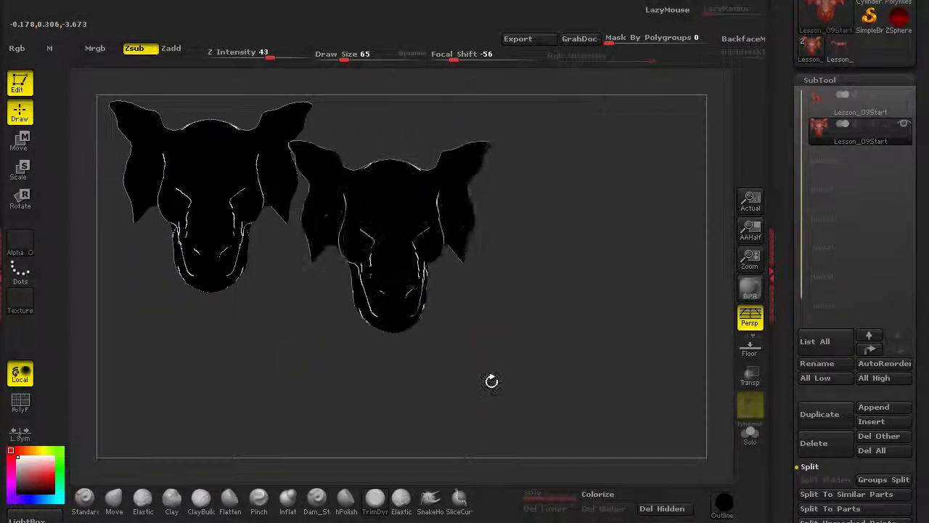
{"action": "left_click_drag", "start_coordinate": [468, 417], "coordinate": [505, 388], "text": "alt"}
{"action": "left_click_drag", "start_coordinate": [620, 337], "coordinate": [616, 349], "text": "alt"}
Store a morph target for the head subtool.
{"action": "left_click_drag", "start_coordinate": [788, 432], "coordinate": [791, 326]}
{"action": "left_click", "coordinate": [817, 283]}
{"action": "left_click_drag", "start_coordinate": [843, 299], "coordinate": [844, 399]}
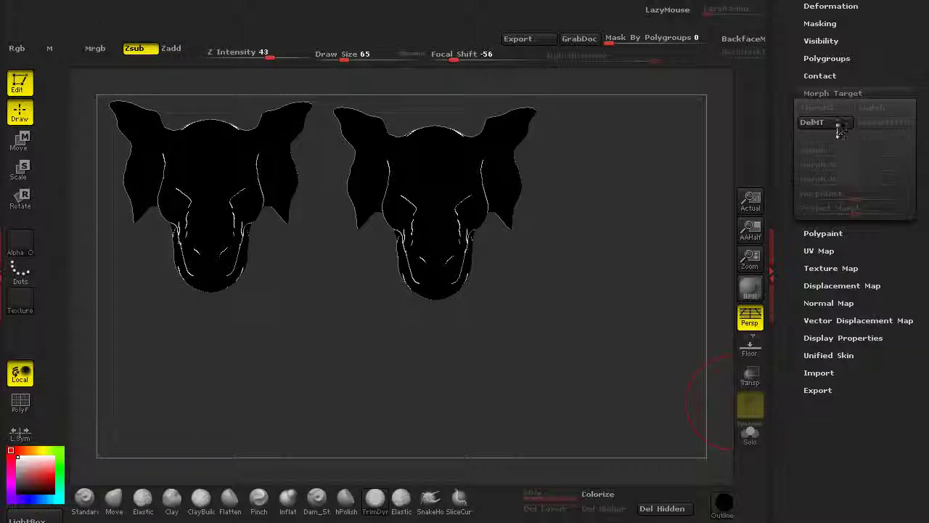
Store the head's current shape as the morph target and move the live head clear of the first snapshot.
{"action": "left_click", "coordinate": [818, 104]}
{"action": "mouse_move", "coordinate": [564, 310]}
{"action": "left_mouse_down", "text": "alt"}
{"action": "mouse_move", "coordinate": [595, 316]}
{"action": "mouse_move", "coordinate": [605, 352]}
{"action": "left_mouse_up", "text": "alt"}
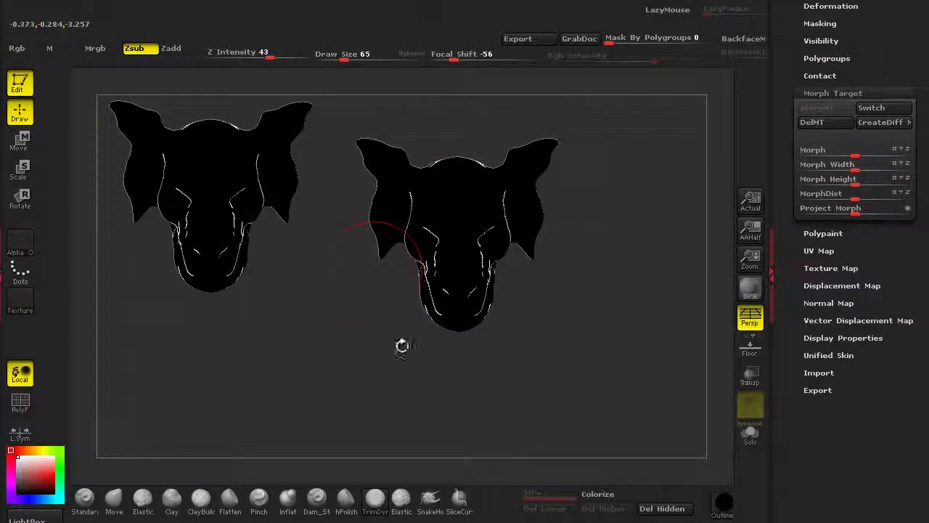
{"action": "left_click_drag", "start_coordinate": [345, 389], "coordinate": [384, 421], "text": "alt"}
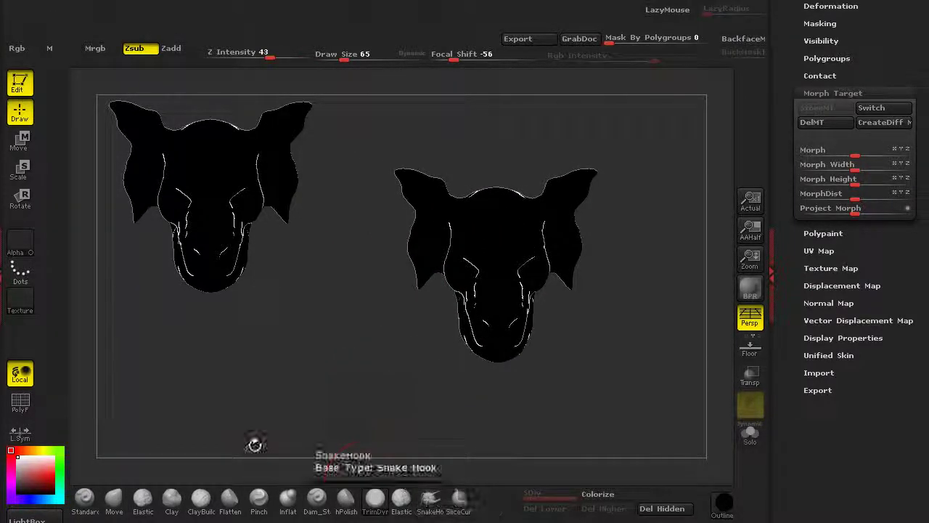
Pull the head's crown and ears outward into long horns and side spikes with the SnakeHook brush.
{"action": "left_click", "coordinate": [438, 500]}
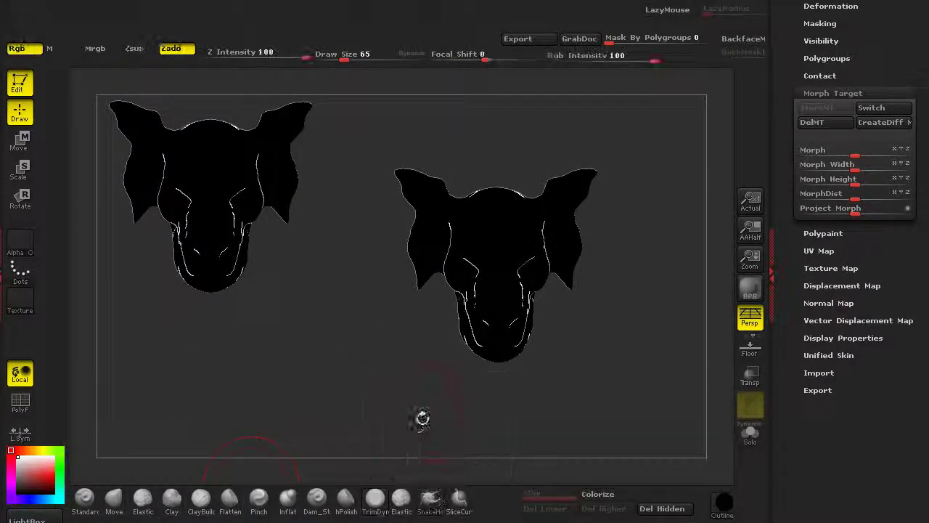
{"action": "left_click_drag", "start_coordinate": [419, 418], "coordinate": [427, 438], "text": "alt"}
{"action": "left_click_drag", "start_coordinate": [459, 260], "coordinate": [465, 171]}
{"action": "mouse_move", "coordinate": [437, 208]}
{"action": "left_mouse_down"}
{"action": "mouse_move", "coordinate": [428, 184]}
{"action": "mouse_move", "coordinate": [396, 190]}
{"action": "mouse_move", "coordinate": [382, 216]}
{"action": "left_mouse_up"}
{"action": "left_click_drag", "start_coordinate": [404, 246], "coordinate": [376, 251]}
{"action": "mouse_move", "coordinate": [400, 282]}
{"action": "left_mouse_down"}
{"action": "mouse_move", "coordinate": [416, 360]}
{"action": "mouse_move", "coordinate": [392, 363]}
{"action": "left_mouse_up"}
{"action": "mouse_move", "coordinate": [379, 327]}
{"action": "left_mouse_down"}
{"action": "mouse_move", "coordinate": [360, 320]}
{"action": "mouse_move", "coordinate": [345, 280]}
{"action": "left_mouse_up"}
{"action": "mouse_move", "coordinate": [360, 255]}
{"action": "left_mouse_down"}
{"action": "mouse_move", "coordinate": [340, 245]}
{"action": "mouse_move", "coordinate": [363, 231]}
{"action": "left_mouse_up"}
{"action": "mouse_move", "coordinate": [343, 267]}
{"action": "left_mouse_down"}
{"action": "mouse_move", "coordinate": [372, 273]}
{"action": "mouse_move", "coordinate": [414, 331]}
{"action": "mouse_move", "coordinate": [423, 324]}
{"action": "mouse_move", "coordinate": [401, 283]}
{"action": "left_mouse_up"}
Reshape the snout, cheeks and horns with further SnakeHook strokes and reposition the head beside the first snapshot.
{"action": "mouse_move", "coordinate": [437, 347]}
{"action": "left_mouse_down"}
{"action": "mouse_move", "coordinate": [414, 352]}
{"action": "mouse_move", "coordinate": [475, 360]}
{"action": "mouse_move", "coordinate": [492, 354]}
{"action": "mouse_move", "coordinate": [497, 338]}
{"action": "left_mouse_up"}
{"action": "left_click_drag", "start_coordinate": [474, 296], "coordinate": [492, 294]}
{"action": "mouse_move", "coordinate": [458, 266]}
{"action": "left_mouse_down"}
{"action": "mouse_move", "coordinate": [480, 273]}
{"action": "mouse_move", "coordinate": [456, 263]}
{"action": "left_mouse_up"}
{"action": "mouse_move", "coordinate": [427, 158]}
{"action": "left_mouse_down"}
{"action": "mouse_move", "coordinate": [441, 192]}
{"action": "mouse_move", "coordinate": [401, 156]}
{"action": "mouse_move", "coordinate": [418, 178]}
{"action": "left_mouse_up"}
{"action": "mouse_move", "coordinate": [366, 192]}
{"action": "left_mouse_down"}
{"action": "mouse_move", "coordinate": [396, 194]}
{"action": "mouse_move", "coordinate": [392, 220]}
{"action": "mouse_move", "coordinate": [333, 234]}
{"action": "mouse_move", "coordinate": [349, 266]}
{"action": "mouse_move", "coordinate": [410, 233]}
{"action": "mouse_move", "coordinate": [406, 281]}
{"action": "mouse_move", "coordinate": [420, 326]}
{"action": "left_mouse_up"}
{"action": "mouse_move", "coordinate": [476, 174]}
{"action": "left_mouse_down"}
{"action": "mouse_move", "coordinate": [456, 180]}
{"action": "mouse_move", "coordinate": [489, 198]}
{"action": "left_mouse_up"}
{"action": "left_click_drag", "start_coordinate": [421, 168], "coordinate": [399, 164]}
{"action": "left_click_drag", "start_coordinate": [348, 352], "coordinate": [292, 340], "text": "alt"}
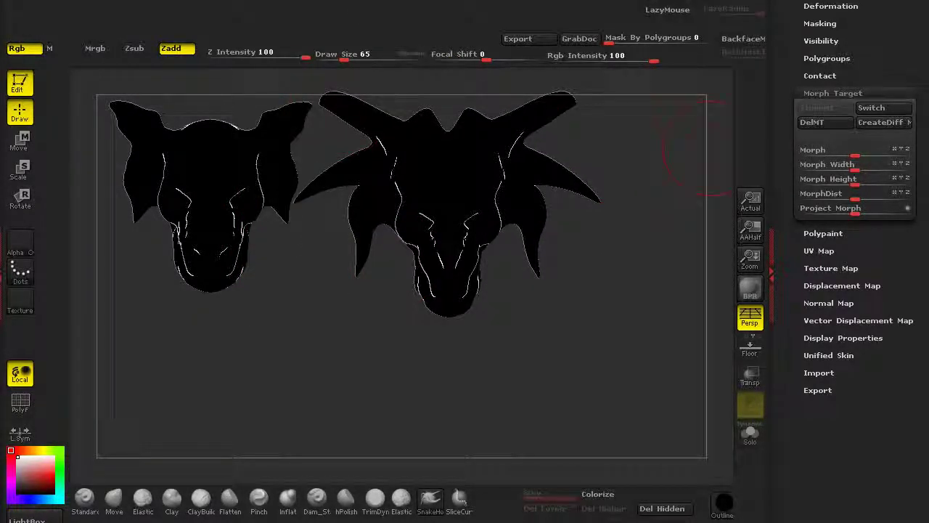
Curve the long horns outward and downward, refine the side spikes, and drop a canvas snapshot of the horned head.
{"action": "left_click_drag", "start_coordinate": [315, 348], "coordinate": [372, 363]}
{"action": "left_click_drag", "start_coordinate": [310, 369], "coordinate": [334, 349]}
{"action": "left_click_drag", "start_coordinate": [337, 313], "coordinate": [343, 396]}
{"action": "mouse_move", "coordinate": [384, 175]}
{"action": "left_mouse_down"}
{"action": "mouse_move", "coordinate": [363, 217]}
{"action": "mouse_move", "coordinate": [436, 202]}
{"action": "mouse_move", "coordinate": [389, 203]}
{"action": "left_mouse_up"}
{"action": "left_click_drag", "start_coordinate": [387, 155], "coordinate": [361, 119], "text": "alt"}
{"action": "left_click_drag", "start_coordinate": [371, 216], "coordinate": [341, 232]}
{"action": "left_click_drag", "start_coordinate": [320, 338], "coordinate": [286, 418], "text": "alt"}
{"action": "key", "text": "shift+s"}
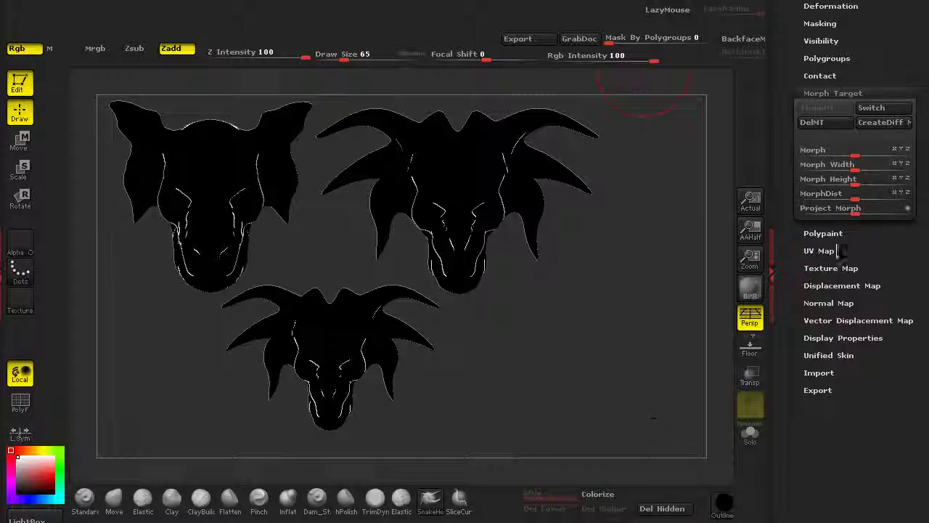
Add a new sculpting layer to the head subtool.
{"action": "left_click_drag", "start_coordinate": [778, 86], "coordinate": [792, 204]}
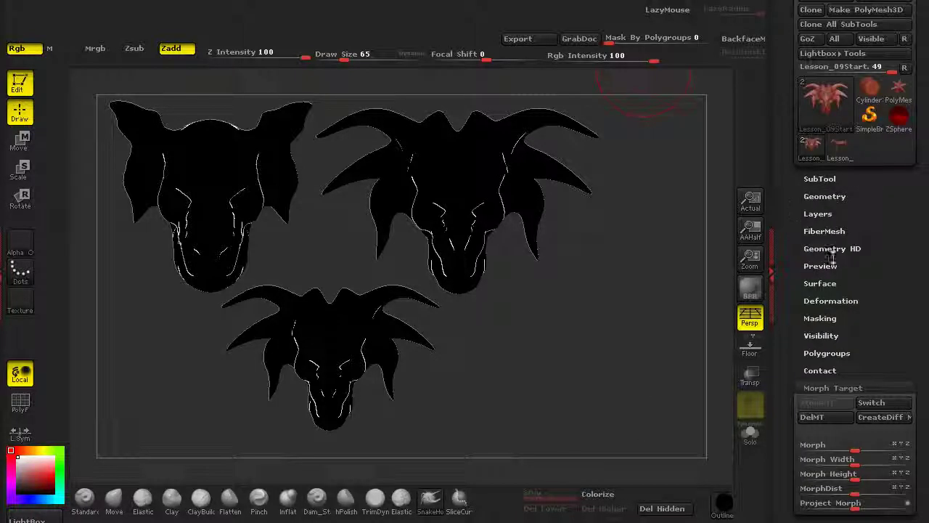
{"action": "left_click", "coordinate": [818, 213]}
{"action": "left_click", "coordinate": [810, 387]}
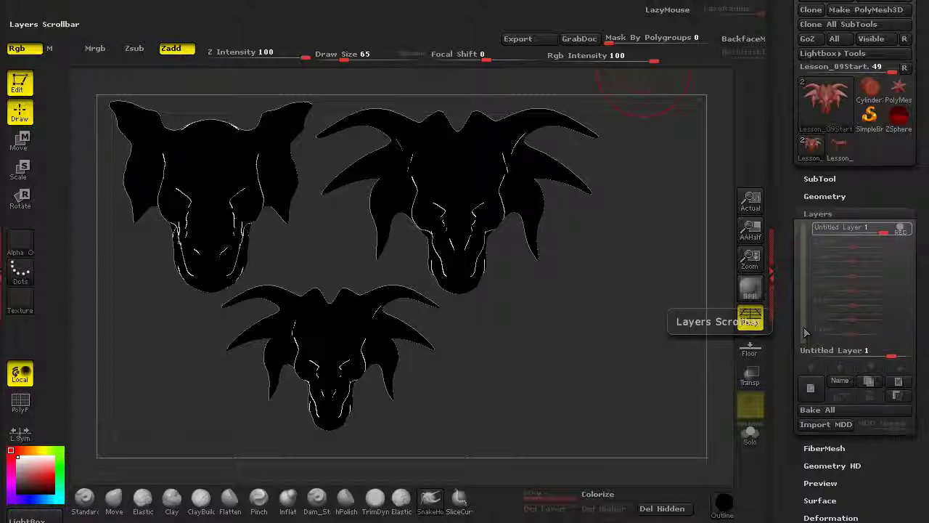
Place the smaller live head below the snapshots and merge its side spikes into webbed ears with the Move brush.
{"action": "left_click_drag", "start_coordinate": [513, 385], "coordinate": [533, 416], "text": "alt"}
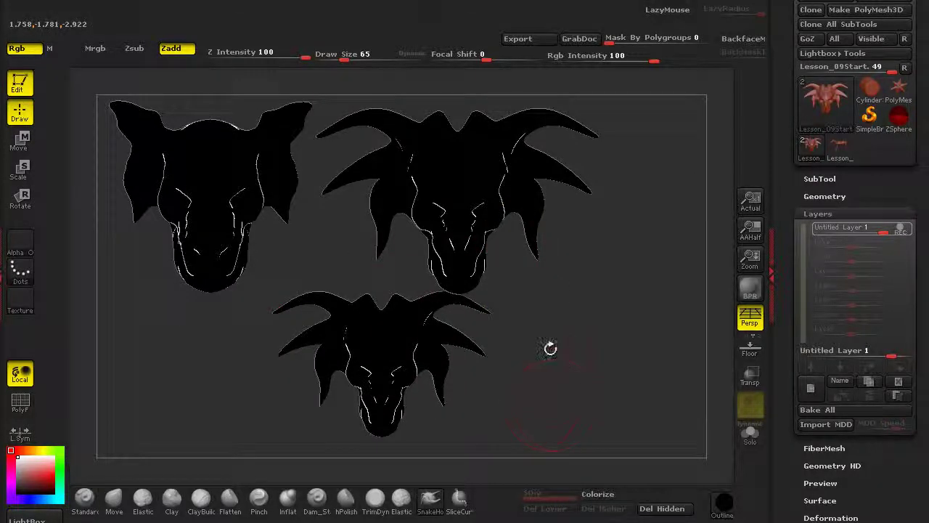
{"action": "left_click_drag", "start_coordinate": [532, 339], "coordinate": [570, 387], "text": "alt"}
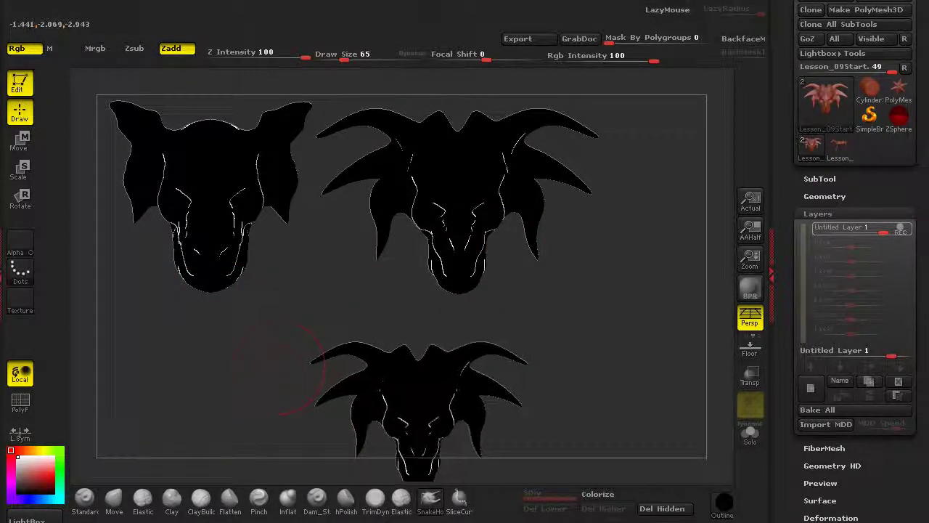
{"action": "left_click_drag", "start_coordinate": [377, 459], "coordinate": [345, 433], "text": "alt"}
{"action": "left_click_drag", "start_coordinate": [228, 434], "coordinate": [182, 399], "text": "alt"}
{"action": "mouse_move", "coordinate": [260, 394]}
{"action": "left_mouse_down", "text": "alt"}
{"action": "mouse_move", "coordinate": [317, 384]}
{"action": "mouse_move", "coordinate": [283, 423]}
{"action": "mouse_move", "coordinate": [322, 430]}
{"action": "left_mouse_up", "text": "alt"}
{"action": "key", "text": "b"}
{"action": "key", "text": "m"}
{"action": "key", "text": "v"}
{"action": "left_click_drag", "start_coordinate": [279, 390], "coordinate": [303, 378]}
{"action": "left_click_drag", "start_coordinate": [301, 337], "coordinate": [304, 343]}
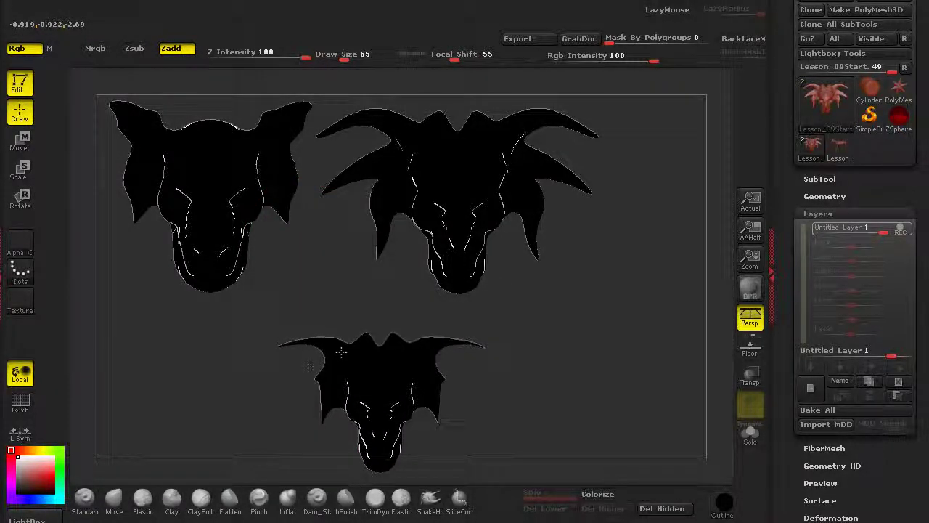
Enlarge the head and widen its lower jaw into heavy cheeks with the SnakeHook brush.
{"action": "key", "text": "b"}
{"action": "key", "text": "s"}
{"action": "key", "text": "h"}
{"action": "mouse_move", "coordinate": [285, 439]}
{"action": "left_mouse_down", "text": "alt"}
{"action": "mouse_move", "coordinate": [265, 373]}
{"action": "mouse_move", "coordinate": [266, 418]}
{"action": "mouse_move", "coordinate": [237, 444]}
{"action": "left_mouse_up", "text": "alt"}
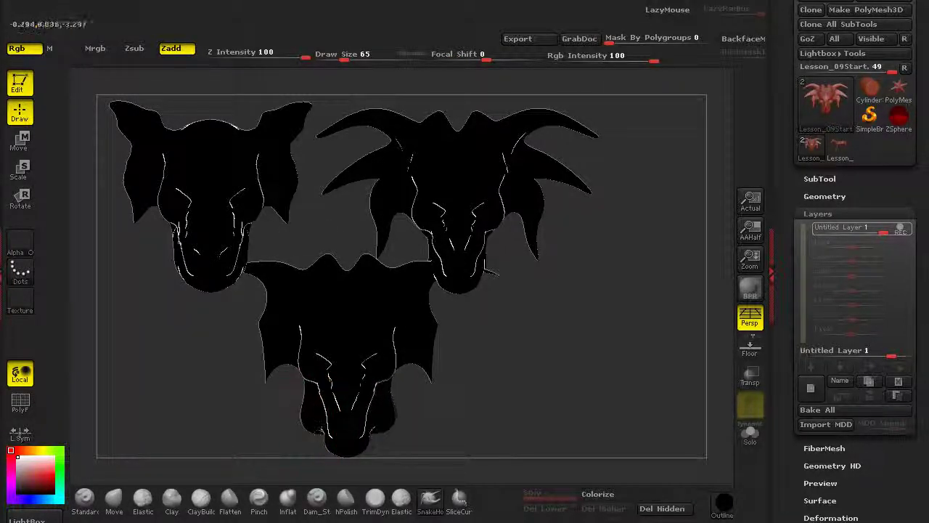
{"action": "left_click_drag", "start_coordinate": [316, 429], "coordinate": [325, 435]}
{"action": "mouse_move", "coordinate": [287, 437]}
{"action": "left_mouse_down"}
{"action": "mouse_move", "coordinate": [339, 440]}
{"action": "mouse_move", "coordinate": [284, 432]}
{"action": "mouse_move", "coordinate": [288, 392]}
{"action": "mouse_move", "coordinate": [232, 397]}
{"action": "mouse_move", "coordinate": [363, 421]}
{"action": "mouse_move", "coordinate": [268, 402]}
{"action": "left_mouse_up"}
{"action": "mouse_move", "coordinate": [277, 336]}
{"action": "left_mouse_down", "text": "alt"}
{"action": "mouse_move", "coordinate": [278, 407]}
{"action": "mouse_move", "coordinate": [233, 333]}
{"action": "left_mouse_up", "text": "alt"}
{"action": "mouse_move", "coordinate": [270, 392]}
{"action": "left_mouse_down", "text": "alt"}
{"action": "mouse_move", "coordinate": [309, 454]}
{"action": "mouse_move", "coordinate": [251, 392]}
{"action": "left_mouse_up", "text": "alt"}
Rework the crown into a broad flared crest and thin the ears into curved side horns with SnakeHook strokes.
{"action": "left_click_drag", "start_coordinate": [256, 292], "coordinate": [256, 362]}
{"action": "mouse_move", "coordinate": [273, 326]}
{"action": "left_mouse_down"}
{"action": "mouse_move", "coordinate": [276, 315]}
{"action": "mouse_move", "coordinate": [303, 309]}
{"action": "mouse_move", "coordinate": [313, 254]}
{"action": "mouse_move", "coordinate": [291, 247]}
{"action": "left_mouse_up"}
{"action": "left_click_drag", "start_coordinate": [487, 58], "coordinate": [454, 58]}
{"action": "left_click_drag", "start_coordinate": [318, 261], "coordinate": [302, 263]}
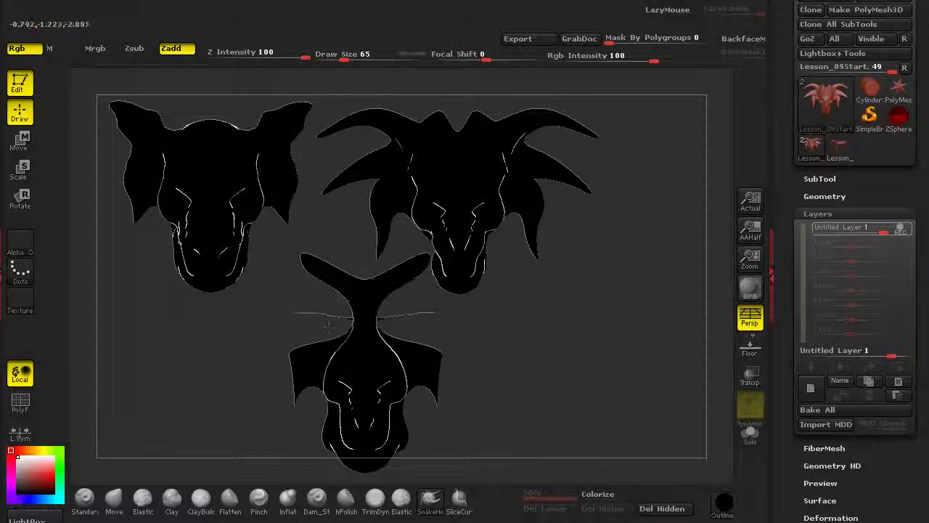
{"action": "mouse_move", "coordinate": [338, 323]}
{"action": "left_mouse_down"}
{"action": "mouse_move", "coordinate": [304, 317]}
{"action": "mouse_move", "coordinate": [290, 335]}
{"action": "left_mouse_up"}
{"action": "mouse_move", "coordinate": [299, 370]}
{"action": "left_mouse_down"}
{"action": "mouse_move", "coordinate": [286, 352]}
{"action": "mouse_move", "coordinate": [293, 347]}
{"action": "left_mouse_up"}
{"action": "left_click_drag", "start_coordinate": [312, 272], "coordinate": [289, 277]}
{"action": "mouse_move", "coordinate": [347, 283]}
{"action": "left_mouse_down"}
{"action": "mouse_move", "coordinate": [346, 250]}
{"action": "mouse_move", "coordinate": [319, 254]}
{"action": "mouse_move", "coordinate": [348, 280]}
{"action": "mouse_move", "coordinate": [301, 270]}
{"action": "left_mouse_up"}
{"action": "mouse_move", "coordinate": [263, 389]}
{"action": "left_mouse_down"}
{"action": "mouse_move", "coordinate": [218, 394]}
{"action": "mouse_move", "coordinate": [251, 409]}
{"action": "mouse_move", "coordinate": [247, 421]}
{"action": "left_mouse_up"}
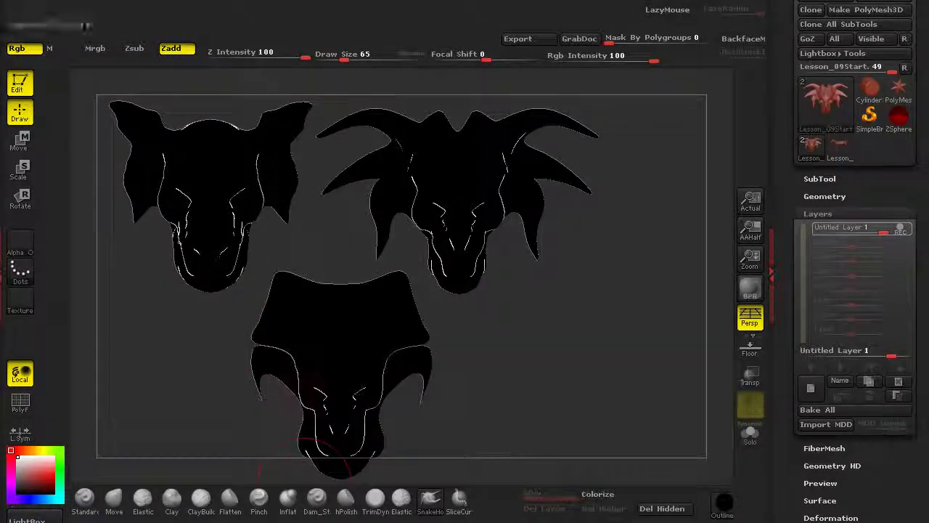
Restore the crest area toward the stored morph target using the Morph brush at draw size 84.
{"action": "left_click_drag", "start_coordinate": [465, 407], "coordinate": [448, 388], "text": "alt"}
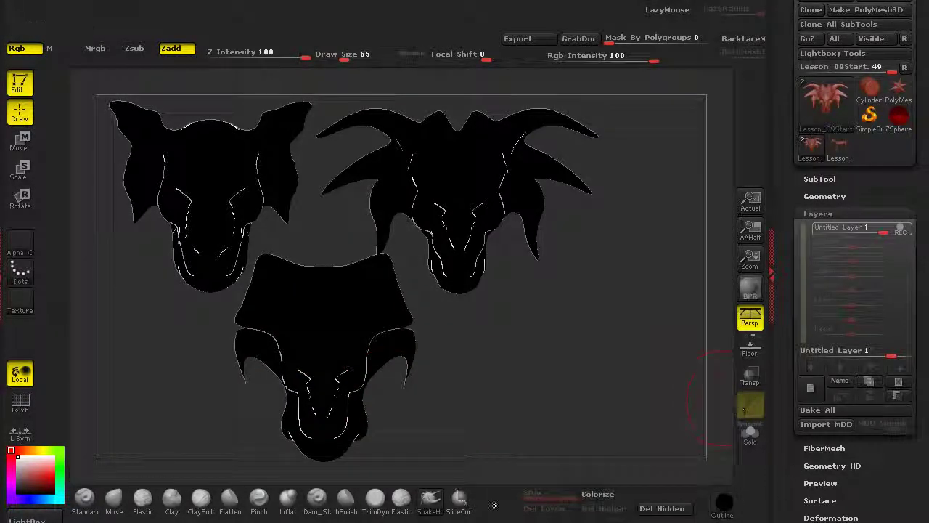
{"action": "left_click", "coordinate": [429, 502]}
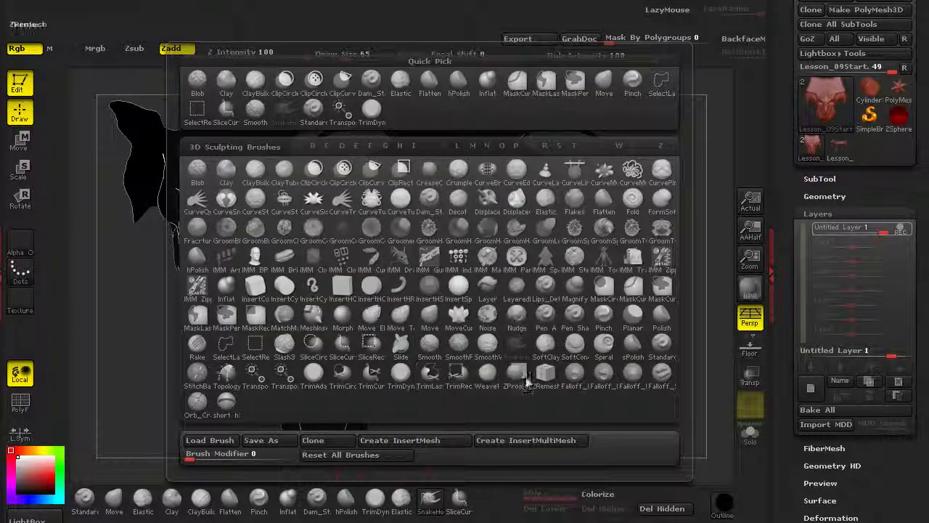
{"action": "key", "text": "m"}
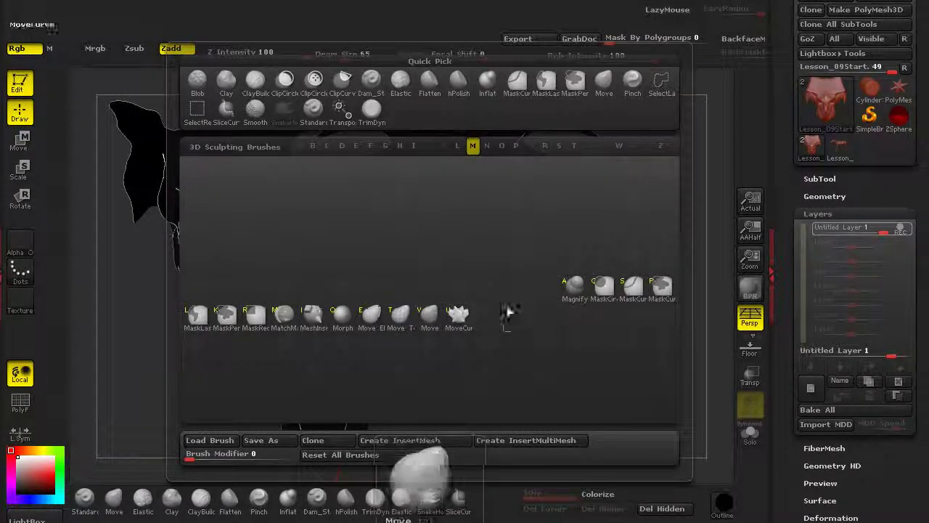
{"action": "left_click", "coordinate": [342, 315]}
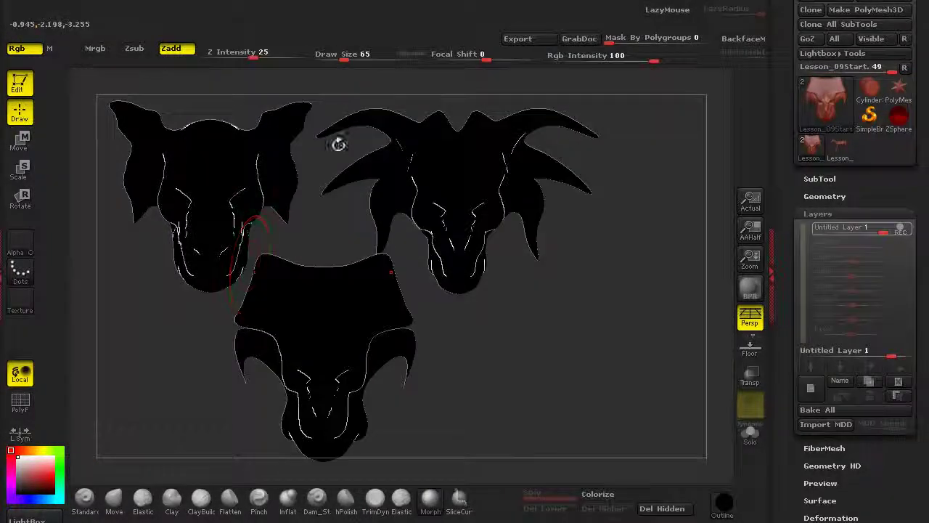
{"action": "left_click_drag", "start_coordinate": [343, 58], "coordinate": [347, 58]}
{"action": "left_click_drag", "start_coordinate": [313, 208], "coordinate": [336, 186], "text": "alt"}
{"action": "mouse_move", "coordinate": [297, 270]}
{"action": "left_mouse_down"}
{"action": "mouse_move", "coordinate": [299, 258]}
{"action": "mouse_move", "coordinate": [324, 290]}
{"action": "left_mouse_up"}
{"action": "mouse_move", "coordinate": [299, 319]}
{"action": "left_mouse_down"}
{"action": "mouse_move", "coordinate": [284, 299]}
{"action": "mouse_move", "coordinate": [311, 307]}
{"action": "mouse_move", "coordinate": [342, 282]}
{"action": "left_mouse_up"}
{"action": "mouse_move", "coordinate": [212, 392]}
{"action": "left_mouse_down"}
{"action": "mouse_move", "coordinate": [199, 405]}
{"action": "mouse_move", "coordinate": [186, 348]}
{"action": "left_mouse_up"}
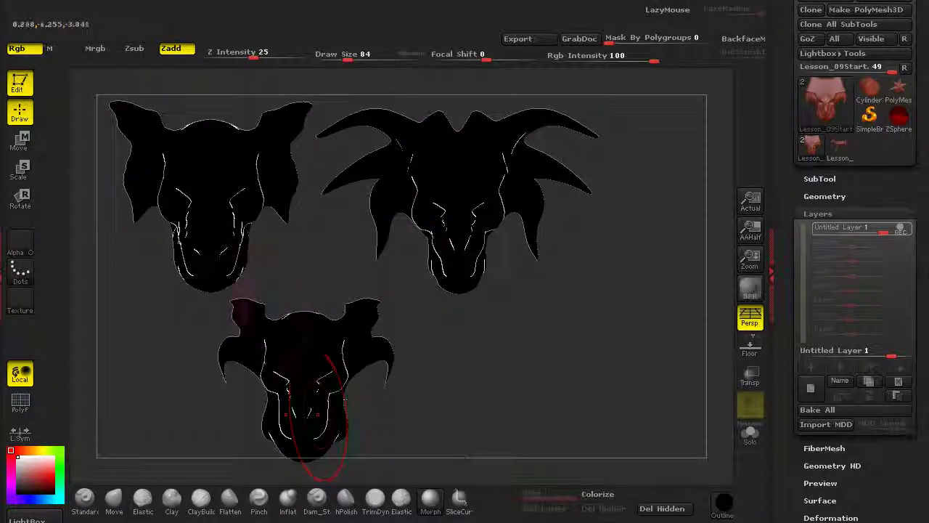
Drop a snapshot of the curved-horn head in the lower row and move the live head beside it.
{"action": "mouse_move", "coordinate": [202, 415]}
{"action": "left_mouse_down", "text": "alt"}
{"action": "mouse_move", "coordinate": [232, 397]}
{"action": "mouse_move", "coordinate": [112, 431]}
{"action": "mouse_move", "coordinate": [101, 417]}
{"action": "left_mouse_up", "text": "alt"}
{"action": "key", "text": "shift+s"}
{"action": "mouse_move", "coordinate": [346, 401]}
{"action": "left_mouse_down", "text": "alt"}
{"action": "mouse_move", "coordinate": [598, 369]}
{"action": "mouse_move", "coordinate": [623, 383]}
{"action": "mouse_move", "coordinate": [569, 356]}
{"action": "left_mouse_up", "text": "alt"}
{"action": "left_click_drag", "start_coordinate": [625, 371], "coordinate": [620, 372], "text": "shift"}
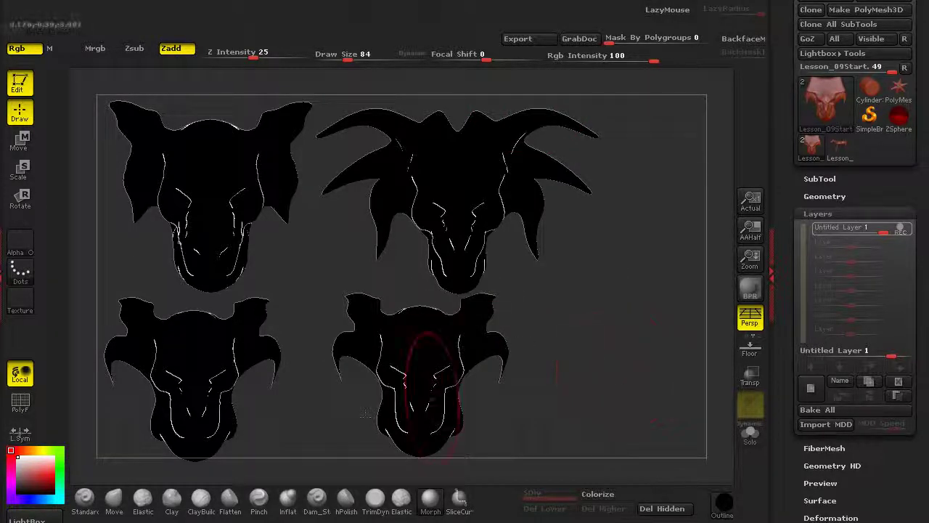
Try smoothing the snout and pulling a forehead spike and straight side horns with SnakeHook, stepping through the undo history.
{"action": "left_click", "coordinate": [399, 496]}
{"action": "key", "text": "b"}
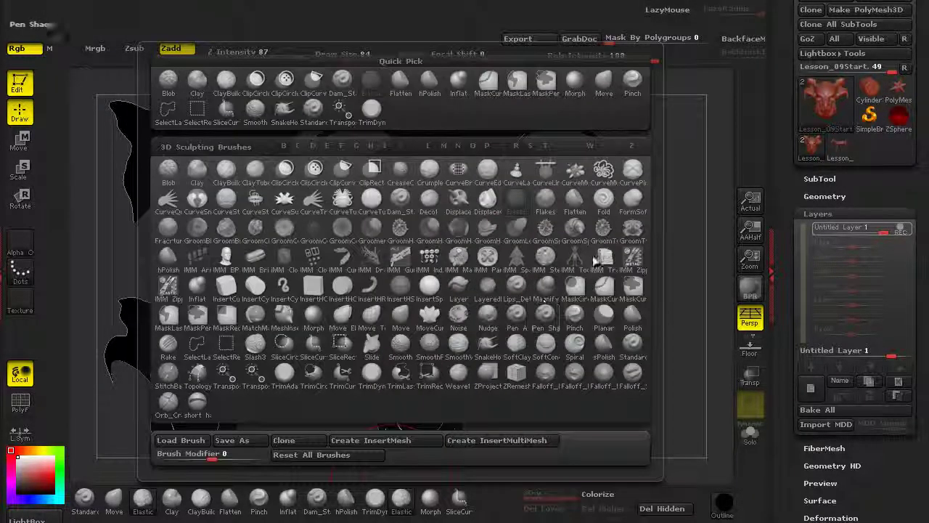
{"action": "left_click", "coordinate": [485, 344]}
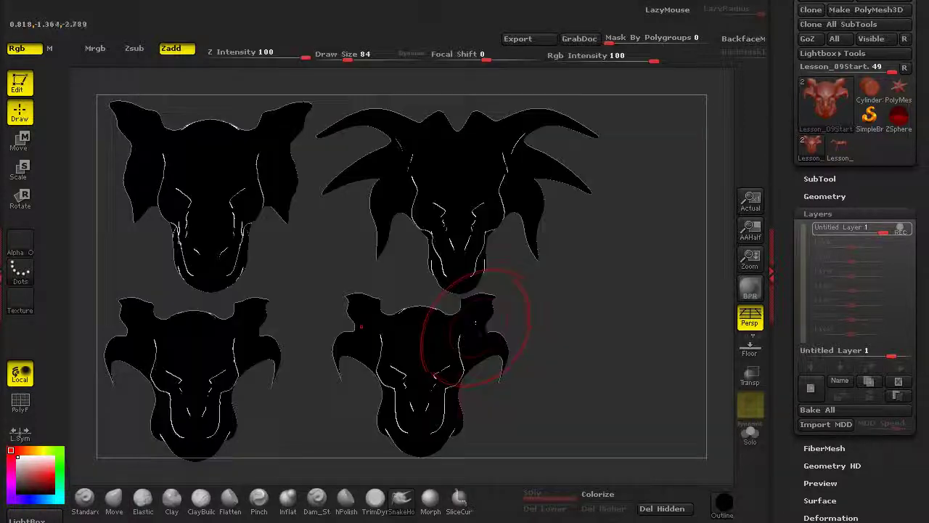
{"action": "mouse_move", "coordinate": [334, 419]}
{"action": "left_mouse_down", "text": "alt"}
{"action": "mouse_move", "coordinate": [352, 411]}
{"action": "mouse_move", "coordinate": [363, 433]}
{"action": "mouse_move", "coordinate": [382, 421]}
{"action": "mouse_move", "coordinate": [401, 445]}
{"action": "left_mouse_up", "text": "alt"}
{"action": "mouse_move", "coordinate": [414, 459]}
{"action": "right_mouse_down"}
{"action": "mouse_move", "coordinate": [430, 452]}
{"action": "mouse_move", "coordinate": [399, 397]}
{"action": "mouse_move", "coordinate": [399, 354]}
{"action": "right_mouse_up"}
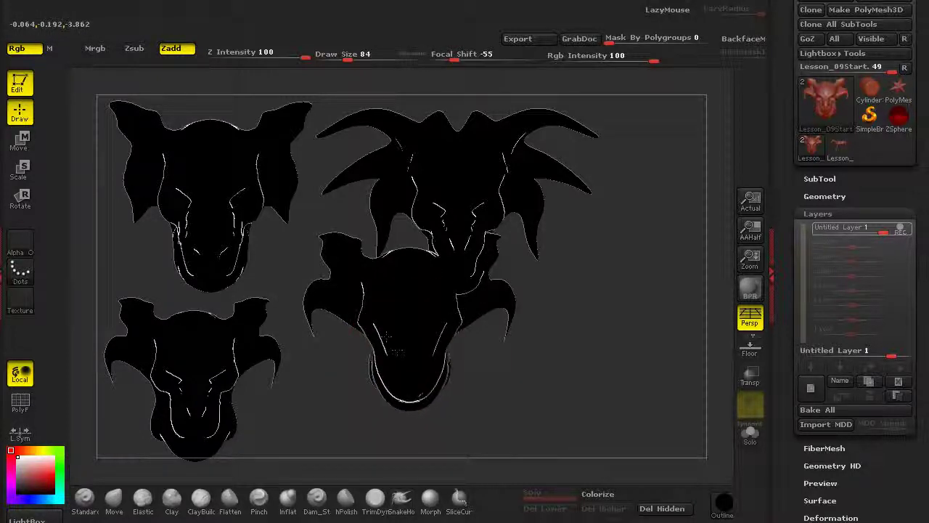
{"action": "right_click_drag", "start_coordinate": [368, 415], "coordinate": [333, 428], "text": "alt"}
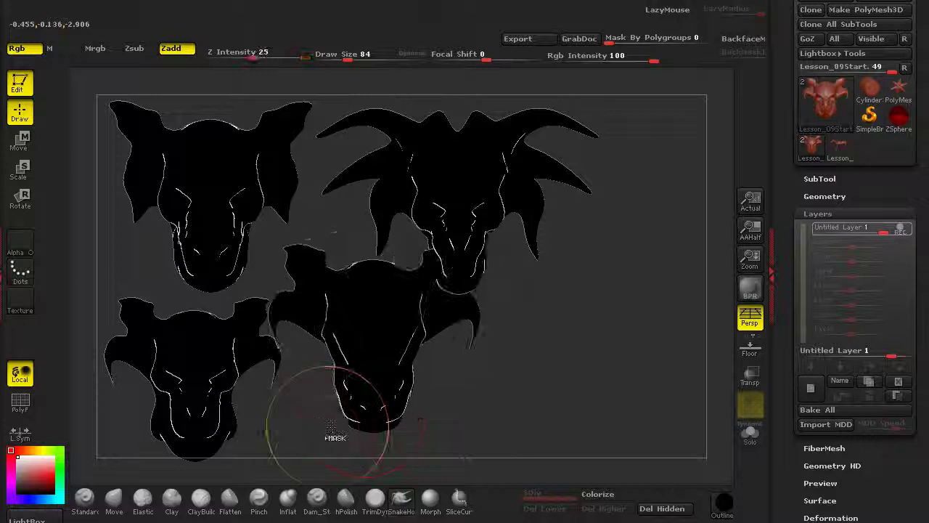
{"action": "key", "text": "ctrl+z"}
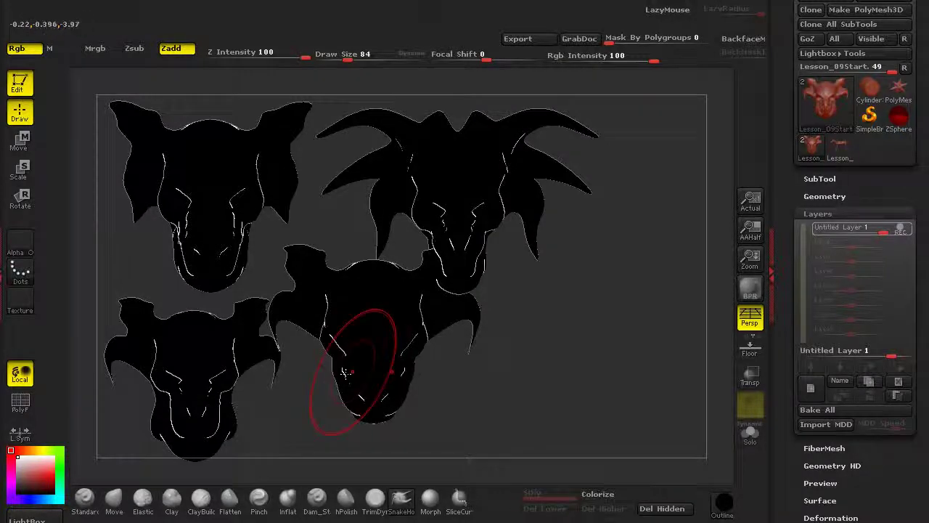
{"action": "key", "text": "ctrl+shift+z"}
{"action": "key", "text": "ctrl+shift+z"}
{"action": "key", "text": "ctrl+shift+z"}
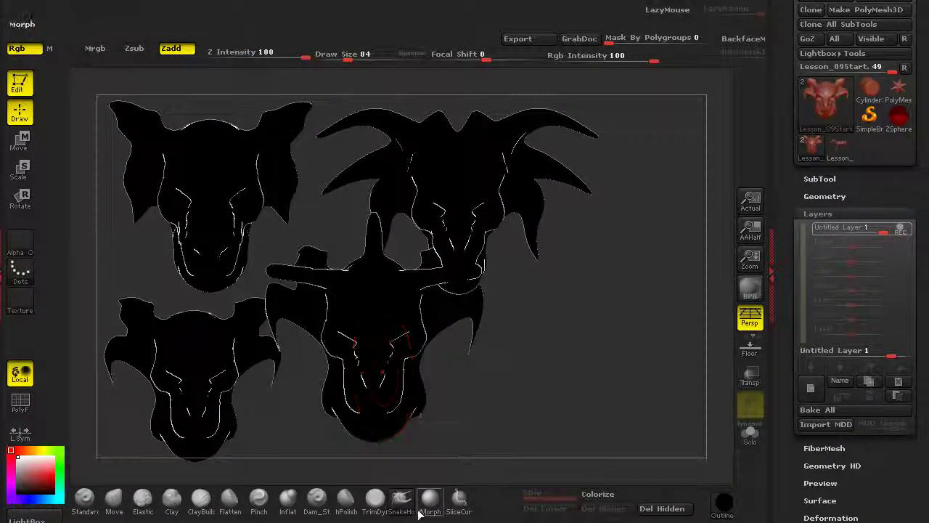
Brush the face, jaw and crown back toward the stored morph target with the Morph brush.
{"action": "left_click", "coordinate": [426, 507]}
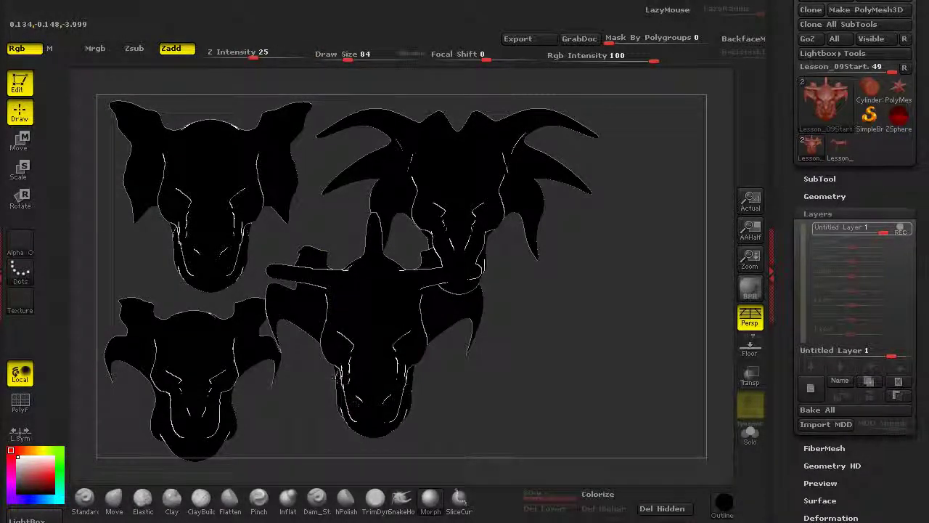
{"action": "mouse_move", "coordinate": [335, 370]}
{"action": "left_mouse_down", "text": "alt"}
{"action": "mouse_move", "coordinate": [383, 419]}
{"action": "mouse_move", "coordinate": [412, 422]}
{"action": "left_mouse_up", "text": "alt"}
{"action": "left_click_drag", "start_coordinate": [427, 341], "coordinate": [437, 320]}
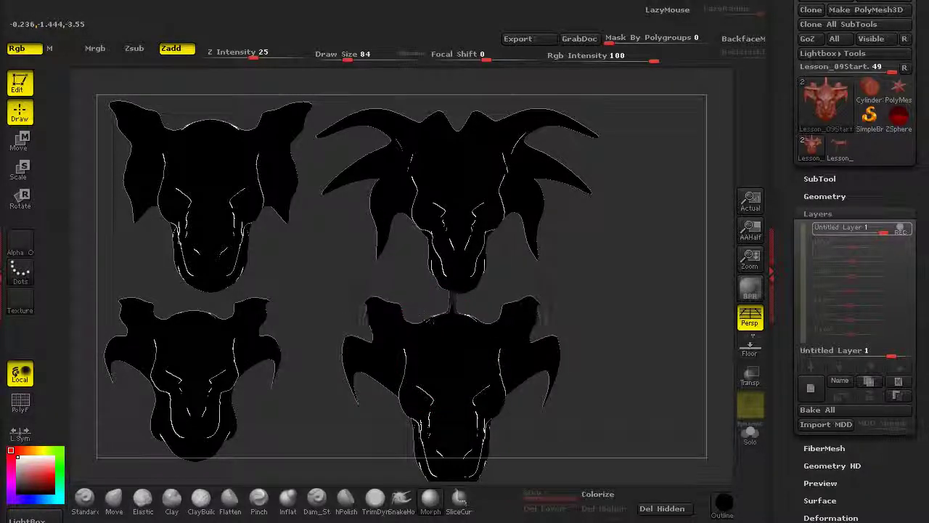
{"action": "mouse_move", "coordinate": [381, 307]}
{"action": "left_mouse_down", "text": "shift"}
{"action": "mouse_move", "coordinate": [369, 308]}
{"action": "mouse_move", "coordinate": [378, 301]}
{"action": "left_mouse_up", "text": "shift"}
{"action": "left_click_drag", "start_coordinate": [624, 384], "coordinate": [581, 357], "text": "alt"}
Turn off recording on the head's sculpting layer and enlarge the live head on the canvas.
{"action": "left_click", "coordinate": [900, 229]}
{"action": "mouse_move", "coordinate": [880, 232]}
{"action": "left_mouse_down"}
{"action": "mouse_move", "coordinate": [803, 236]}
{"action": "mouse_move", "coordinate": [900, 230]}
{"action": "left_mouse_up"}
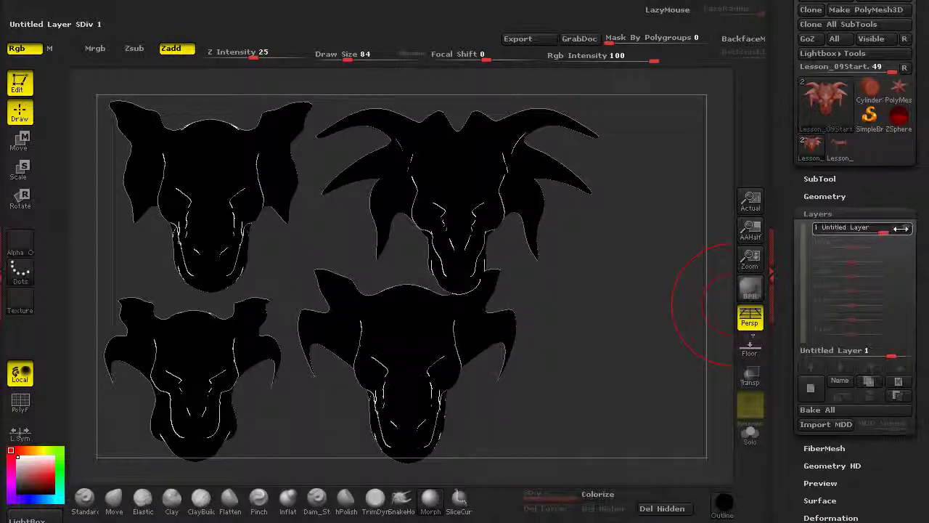
{"action": "left_click", "coordinate": [751, 318]}
{"action": "left_click_drag", "start_coordinate": [605, 392], "coordinate": [743, 408], "text": "alt"}
{"action": "mouse_move", "coordinate": [398, 471]}
{"action": "left_mouse_down", "text": "alt"}
{"action": "mouse_move", "coordinate": [442, 401]}
{"action": "mouse_move", "coordinate": [448, 404]}
{"action": "mouse_move", "coordinate": [433, 440]}
{"action": "mouse_move", "coordinate": [424, 429]}
{"action": "left_mouse_up", "text": "alt"}
Try a SnakeHook stroke on the head and turn the sculpting layer's recording back on.
{"action": "left_click", "coordinate": [400, 502]}
{"action": "left_click_drag", "start_coordinate": [486, 59], "coordinate": [454, 58]}
{"action": "left_click", "coordinate": [450, 337], "text": "shift"}
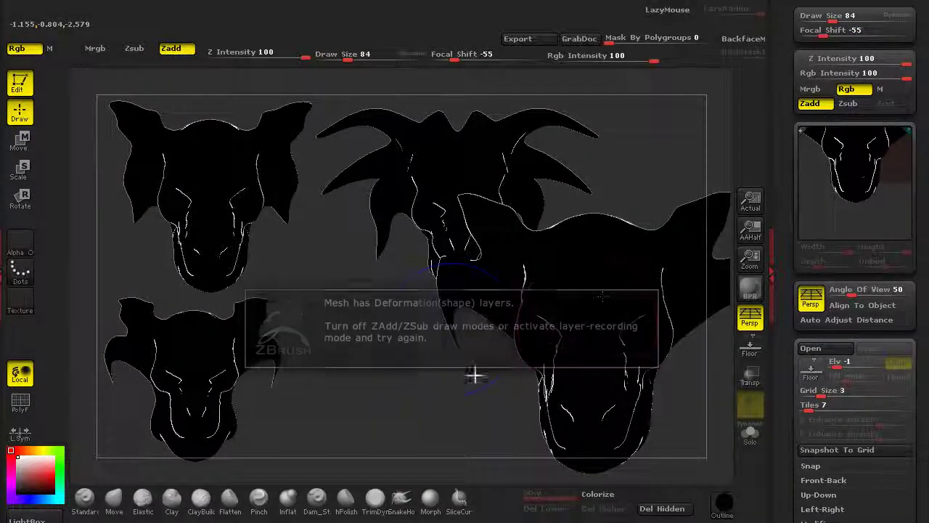
{"action": "left_click_drag", "start_coordinate": [783, 343], "coordinate": [782, 205]}
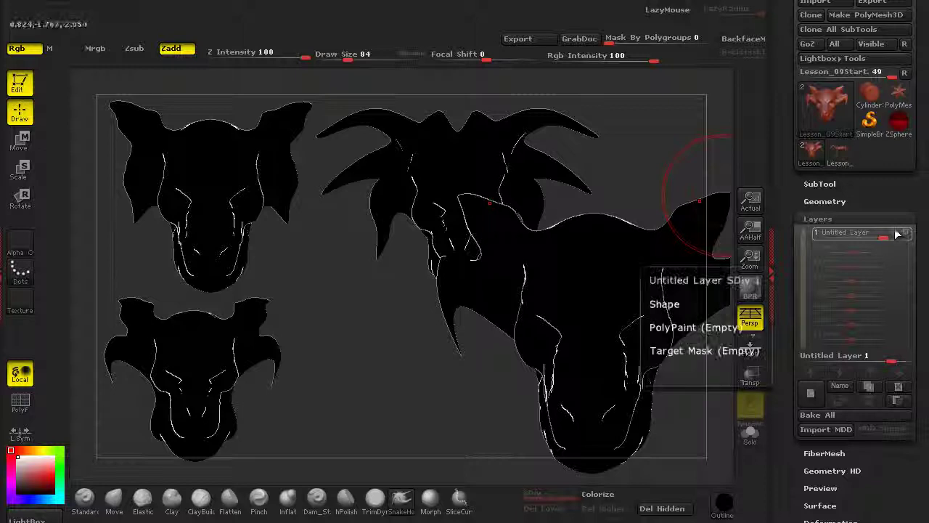
{"action": "left_click", "coordinate": [899, 234]}
Pull the sides of the jaw outward into protruding cheek lumps with the SnakeHook brush.
{"action": "left_click_drag", "start_coordinate": [713, 186], "coordinate": [655, 201], "text": "alt"}
{"action": "mouse_move", "coordinate": [372, 416]}
{"action": "left_mouse_down", "text": "alt"}
{"action": "mouse_move", "coordinate": [356, 392]}
{"action": "mouse_move", "coordinate": [373, 410]}
{"action": "mouse_move", "coordinate": [390, 350]}
{"action": "mouse_move", "coordinate": [364, 403]}
{"action": "left_mouse_up", "text": "alt"}
{"action": "mouse_move", "coordinate": [295, 421]}
{"action": "left_mouse_down", "text": "alt"}
{"action": "mouse_move", "coordinate": [278, 441]}
{"action": "mouse_move", "coordinate": [327, 422]}
{"action": "mouse_move", "coordinate": [359, 319]}
{"action": "mouse_move", "coordinate": [372, 353]}
{"action": "left_mouse_up", "text": "alt"}
{"action": "left_click_drag", "start_coordinate": [402, 390], "coordinate": [395, 411], "text": "alt"}
{"action": "mouse_move", "coordinate": [437, 363]}
{"action": "left_mouse_down"}
{"action": "mouse_move", "coordinate": [413, 309]}
{"action": "mouse_move", "coordinate": [462, 357]}
{"action": "mouse_move", "coordinate": [373, 399]}
{"action": "mouse_move", "coordinate": [342, 349]}
{"action": "mouse_move", "coordinate": [402, 374]}
{"action": "mouse_move", "coordinate": [435, 407]}
{"action": "left_mouse_up"}
{"action": "left_click_drag", "start_coordinate": [392, 449], "coordinate": [436, 396], "text": "alt"}
{"action": "mouse_move", "coordinate": [430, 363]}
{"action": "left_mouse_down"}
{"action": "mouse_move", "coordinate": [440, 369]}
{"action": "mouse_move", "coordinate": [459, 357]}
{"action": "left_mouse_up"}
{"action": "left_click_drag", "start_coordinate": [398, 311], "coordinate": [404, 327]}
{"action": "left_click_drag", "start_coordinate": [350, 392], "coordinate": [324, 404], "text": "alt"}
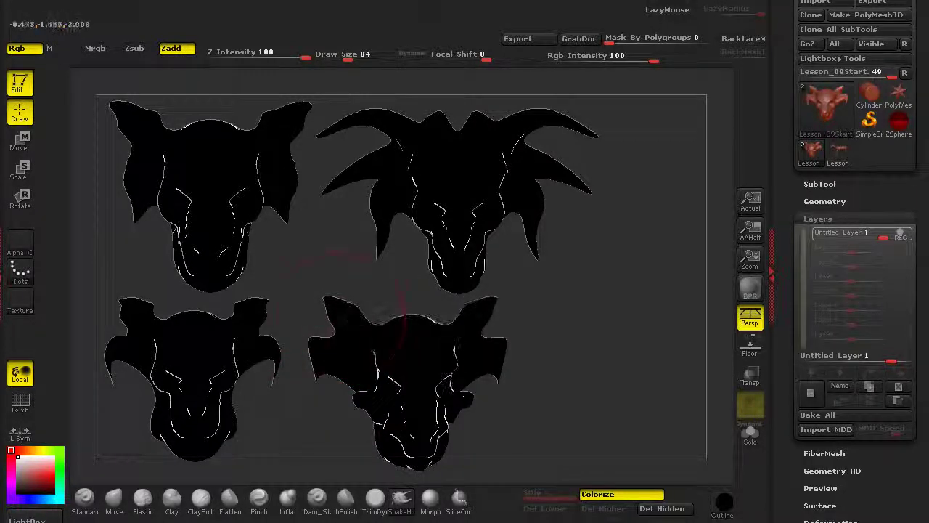
Zoom in on the live head and stretch its side ears outward with SnakeHook strokes.
{"action": "left_click_drag", "start_coordinate": [303, 298], "coordinate": [373, 226], "text": "alt"}
{"action": "left_click_drag", "start_coordinate": [355, 355], "coordinate": [363, 429], "text": "alt"}
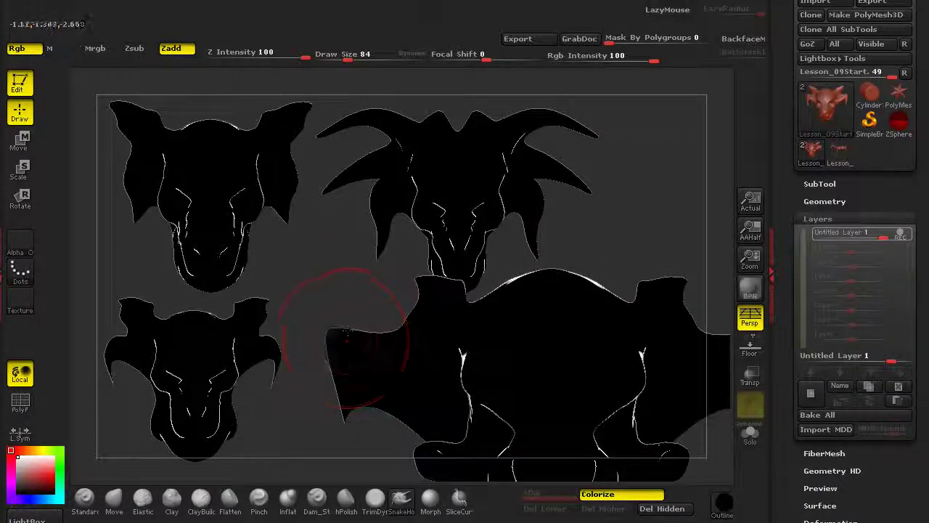
{"action": "left_click_drag", "start_coordinate": [301, 317], "coordinate": [281, 331]}
{"action": "left_click_drag", "start_coordinate": [326, 371], "coordinate": [349, 392]}
Restore the snout and lower jaw toward the stored morph target with the Morph brush.
{"action": "left_click_drag", "start_coordinate": [345, 426], "coordinate": [354, 318], "text": "alt"}
{"action": "left_click_drag", "start_coordinate": [358, 407], "coordinate": [319, 401], "text": "alt"}
{"action": "left_click_drag", "start_coordinate": [343, 437], "coordinate": [298, 412], "text": "alt"}
{"action": "left_click", "coordinate": [430, 501]}
{"action": "mouse_move", "coordinate": [419, 427]}
{"action": "left_mouse_down"}
{"action": "mouse_move", "coordinate": [401, 418]}
{"action": "mouse_move", "coordinate": [379, 431]}
{"action": "left_mouse_up"}
{"action": "left_click_drag", "start_coordinate": [337, 403], "coordinate": [322, 438], "text": "alt"}
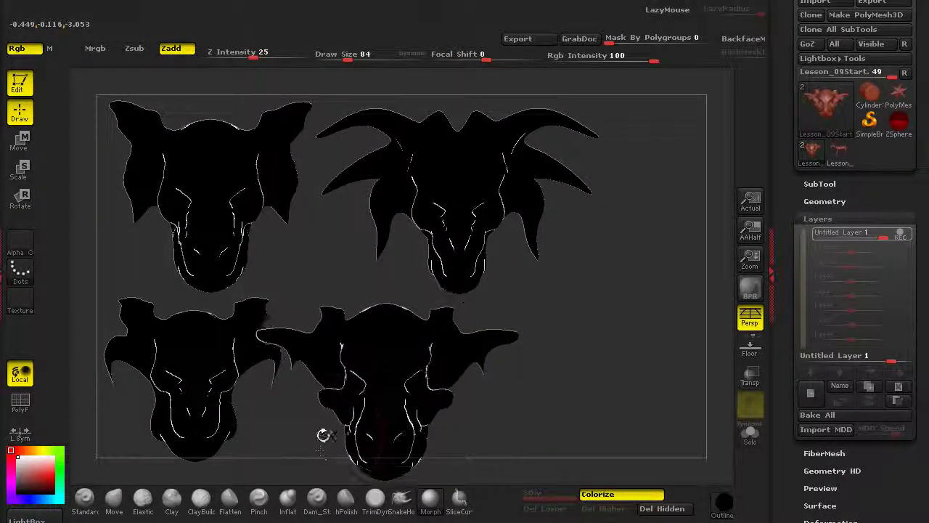
Undo the last two strokes, rework the side ears, and drop a canvas snapshot of the pointed-ear head.
{"action": "mouse_move", "coordinate": [335, 400]}
{"action": "left_mouse_down"}
{"action": "mouse_move", "coordinate": [330, 413]}
{"action": "mouse_move", "coordinate": [330, 387]}
{"action": "mouse_move", "coordinate": [341, 384]}
{"action": "left_mouse_up"}
{"action": "key", "text": "ctrl+z"}
{"action": "key", "text": "ctrl+z"}
{"action": "mouse_move", "coordinate": [345, 341]}
{"action": "left_mouse_down"}
{"action": "mouse_move", "coordinate": [364, 307]}
{"action": "mouse_move", "coordinate": [305, 308]}
{"action": "mouse_move", "coordinate": [284, 339]}
{"action": "left_mouse_up"}
{"action": "mouse_move", "coordinate": [318, 374]}
{"action": "left_mouse_down", "text": "alt"}
{"action": "mouse_move", "coordinate": [321, 411]}
{"action": "mouse_move", "coordinate": [513, 422]}
{"action": "mouse_move", "coordinate": [513, 435]}
{"action": "left_mouse_up", "text": "alt"}
{"action": "key", "text": "shift+s"}
Move the live head clear of the snapshots, turn it to profile, and reshape its lower face with the SnakeHook brush.
{"action": "left_click_drag", "start_coordinate": [513, 435], "coordinate": [498, 403]}
{"action": "left_click_drag", "start_coordinate": [534, 452], "coordinate": [690, 465], "text": "alt"}
{"action": "left_click_drag", "start_coordinate": [549, 466], "coordinate": [488, 501]}
{"action": "left_click", "coordinate": [409, 506]}
{"action": "mouse_move", "coordinate": [660, 425]}
{"action": "left_mouse_down"}
{"action": "mouse_move", "coordinate": [641, 401]}
{"action": "mouse_move", "coordinate": [651, 394]}
{"action": "mouse_move", "coordinate": [658, 413]}
{"action": "mouse_move", "coordinate": [598, 431]}
{"action": "mouse_move", "coordinate": [589, 421]}
{"action": "mouse_move", "coordinate": [597, 411]}
{"action": "mouse_move", "coordinate": [571, 412]}
{"action": "mouse_move", "coordinate": [592, 400]}
{"action": "mouse_move", "coordinate": [577, 401]}
{"action": "left_mouse_up"}
{"action": "mouse_move", "coordinate": [501, 437]}
{"action": "left_mouse_down"}
{"action": "mouse_move", "coordinate": [599, 436]}
{"action": "mouse_move", "coordinate": [479, 439]}
{"action": "left_mouse_up"}
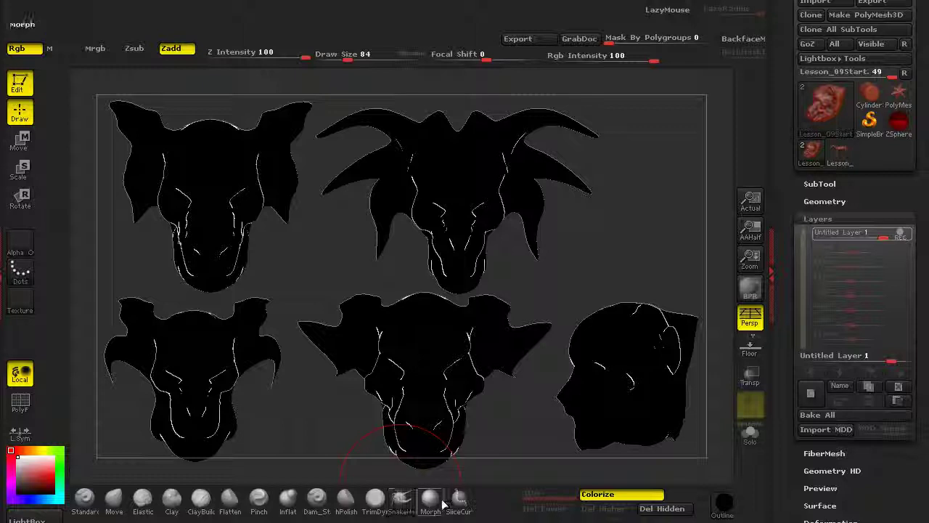
Restore the lower jaw and neck toward the morph target with the Morph brush, and return the head to a front view.
{"action": "left_click", "coordinate": [419, 508]}
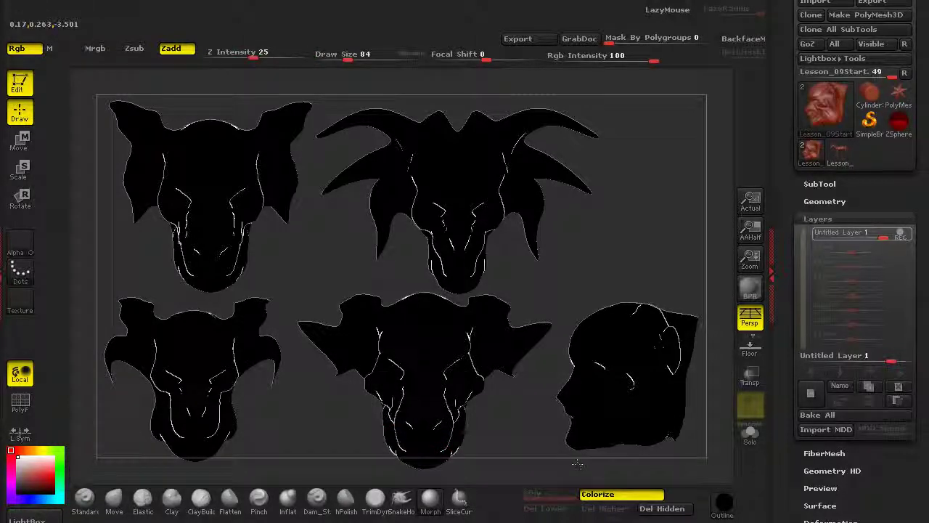
{"action": "left_click_drag", "start_coordinate": [579, 443], "coordinate": [679, 412]}
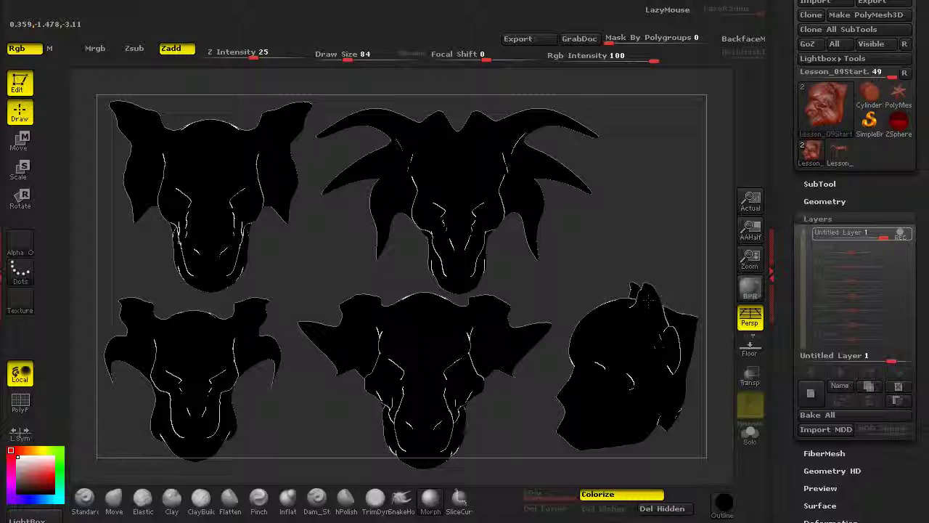
{"action": "mouse_move", "coordinate": [648, 300]}
{"action": "left_mouse_down", "text": "shift"}
{"action": "mouse_move", "coordinate": [690, 294]}
{"action": "mouse_move", "coordinate": [661, 252]}
{"action": "left_mouse_up", "text": "shift"}
{"action": "left_click_drag", "start_coordinate": [601, 249], "coordinate": [597, 259], "text": "alt"}
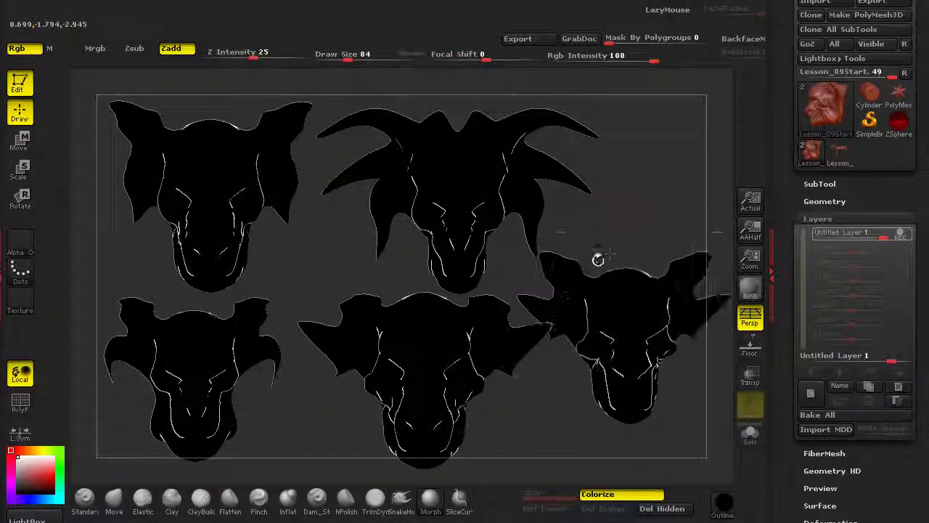
{"action": "mouse_move", "coordinate": [544, 398]}
{"action": "left_mouse_down", "text": "shift"}
{"action": "mouse_move", "coordinate": [562, 385]}
{"action": "mouse_move", "coordinate": [573, 421]}
{"action": "mouse_move", "coordinate": [565, 400]}
{"action": "left_mouse_up", "text": "shift"}
{"action": "mouse_move", "coordinate": [485, 341]}
{"action": "left_mouse_down", "text": "alt"}
{"action": "mouse_move", "coordinate": [491, 289]}
{"action": "mouse_move", "coordinate": [488, 335]}
{"action": "left_mouse_up", "text": "alt"}
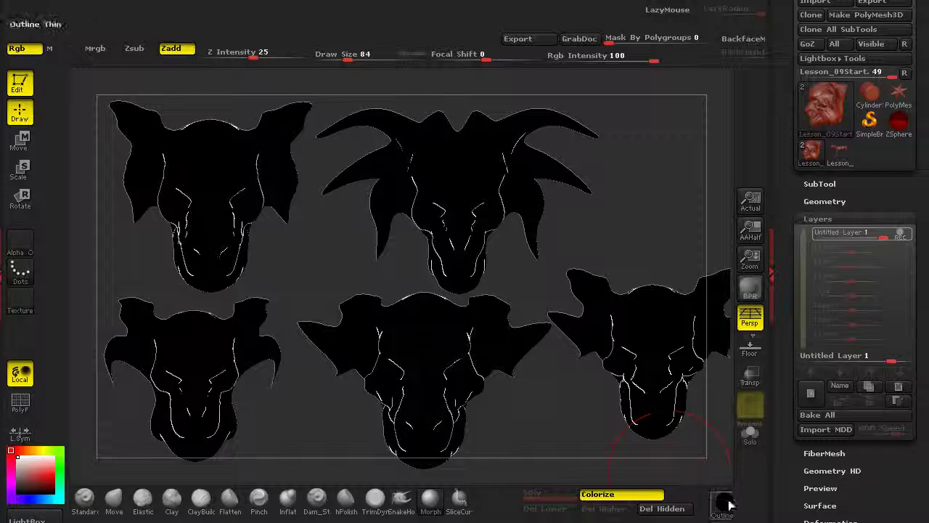
Apply a zbro_clayset MatCap material to the live head and examine its shaded forms from the front and both sides.
{"action": "left_click", "coordinate": [723, 501]}
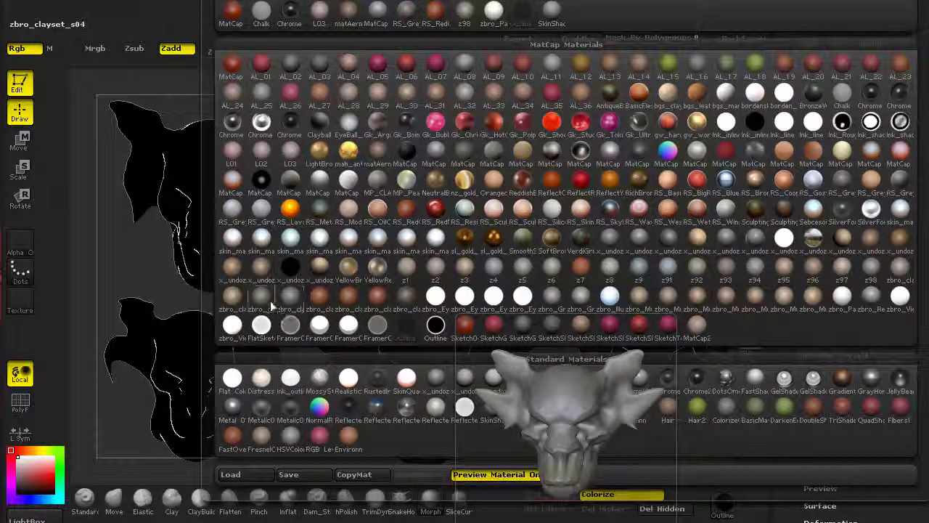
{"action": "left_click", "coordinate": [271, 299]}
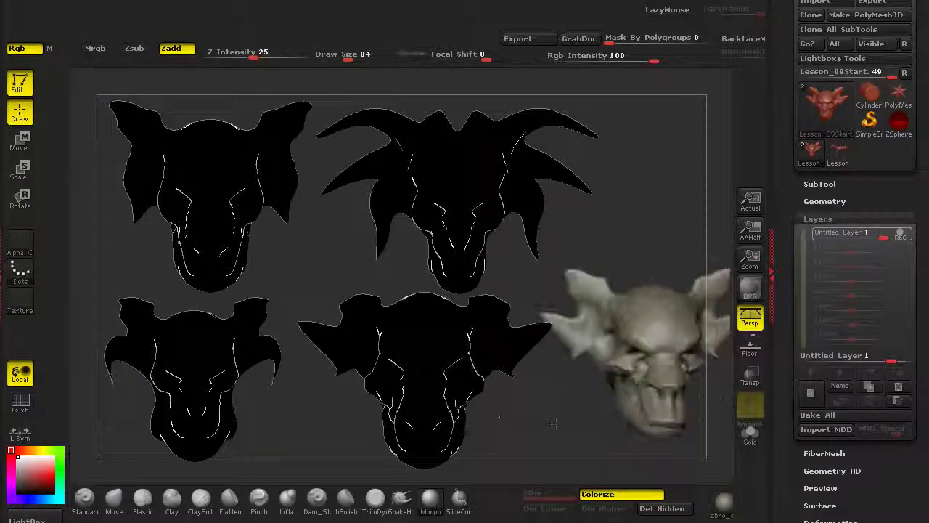
{"action": "left_click_drag", "start_coordinate": [598, 424], "coordinate": [702, 445]}
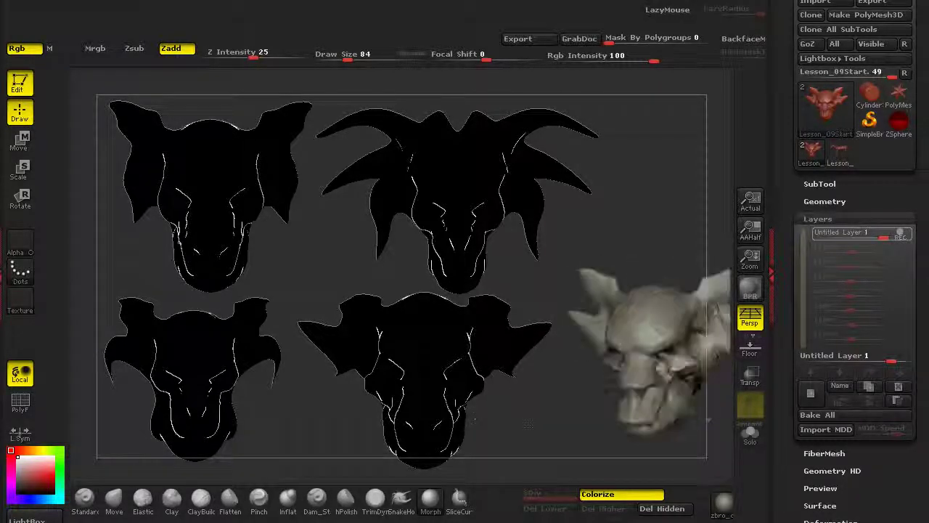
{"action": "left_click_drag", "start_coordinate": [560, 429], "coordinate": [444, 439]}
{"action": "left_click_drag", "start_coordinate": [519, 445], "coordinate": [522, 415]}
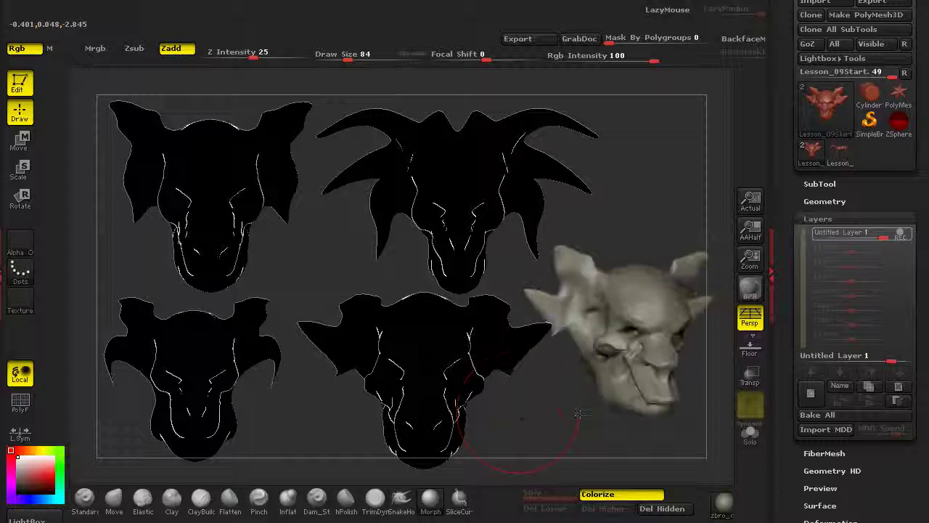
{"action": "left_click_drag", "start_coordinate": [575, 416], "coordinate": [662, 414]}
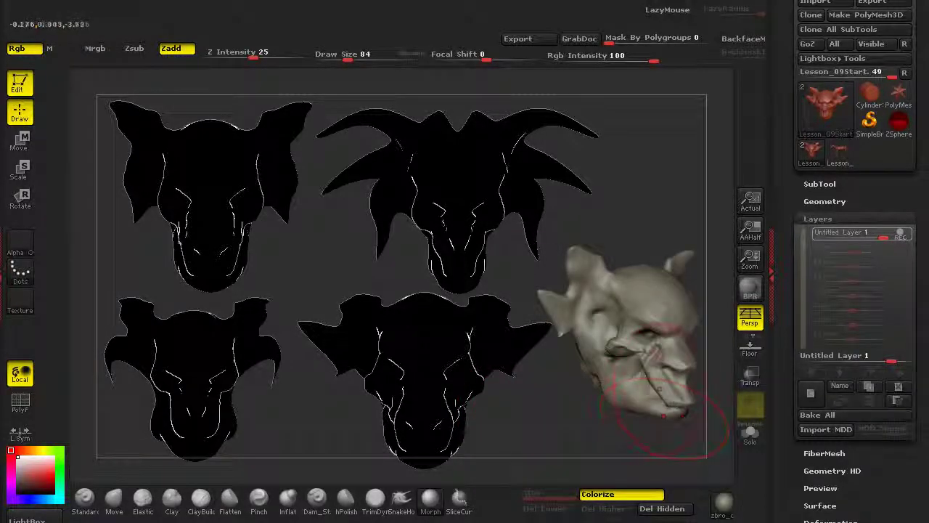
{"action": "mouse_move", "coordinate": [547, 419]}
{"action": "left_mouse_down"}
{"action": "mouse_move", "coordinate": [599, 415]}
{"action": "mouse_move", "coordinate": [543, 421]}
{"action": "mouse_move", "coordinate": [602, 438]}
{"action": "mouse_move", "coordinate": [562, 386]}
{"action": "left_mouse_up"}
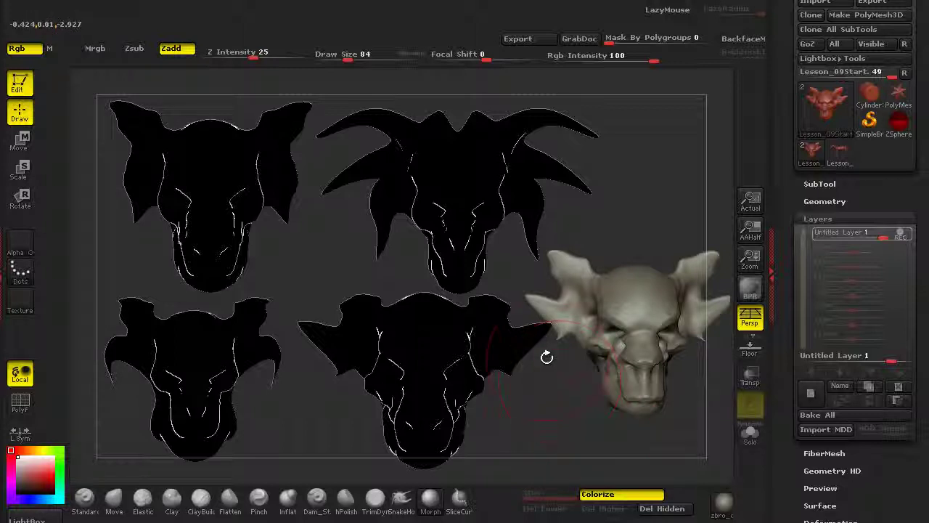
{"action": "mouse_move", "coordinate": [333, 431]}
{"action": "left_mouse_down"}
{"action": "mouse_move", "coordinate": [287, 429]}
{"action": "mouse_move", "coordinate": [342, 442]}
{"action": "mouse_move", "coordinate": [346, 434]}
{"action": "left_mouse_up"}
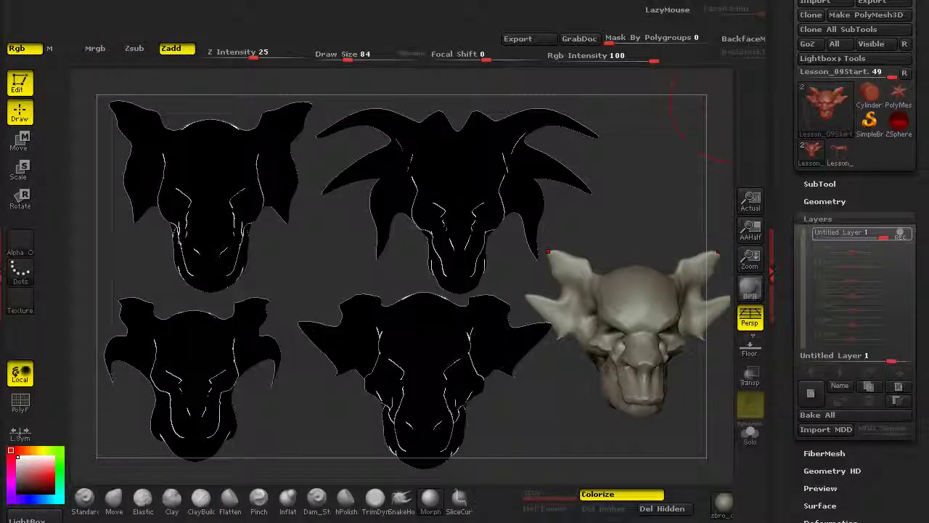
{"action": "left_click_drag", "start_coordinate": [552, 395], "coordinate": [556, 433]}
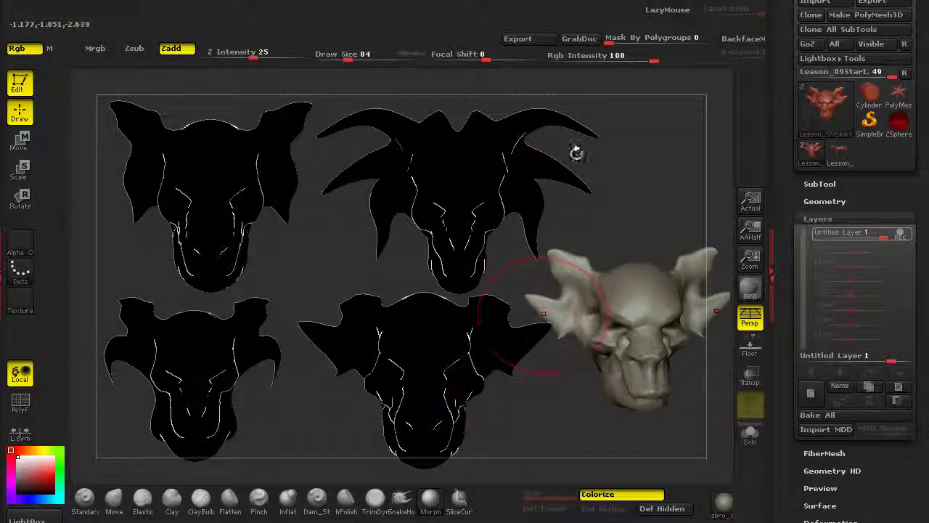